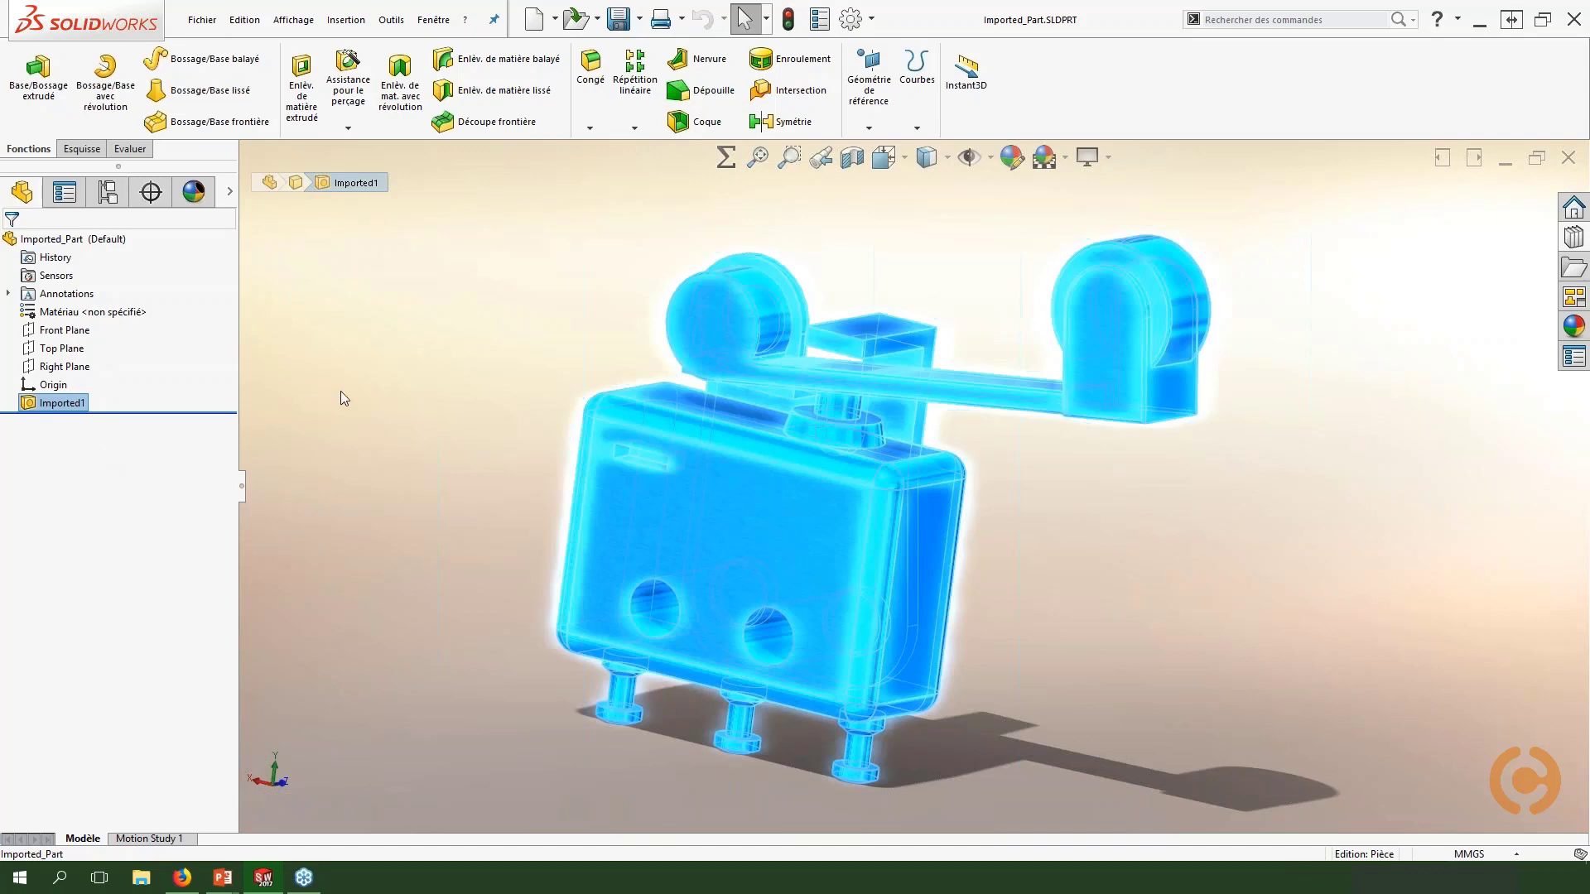
Step: Run the import diagnostics on the Imported1 feature to check for faulty faces and gaps, and accept the result
{"action": "left_click", "coordinate": [340, 391]}
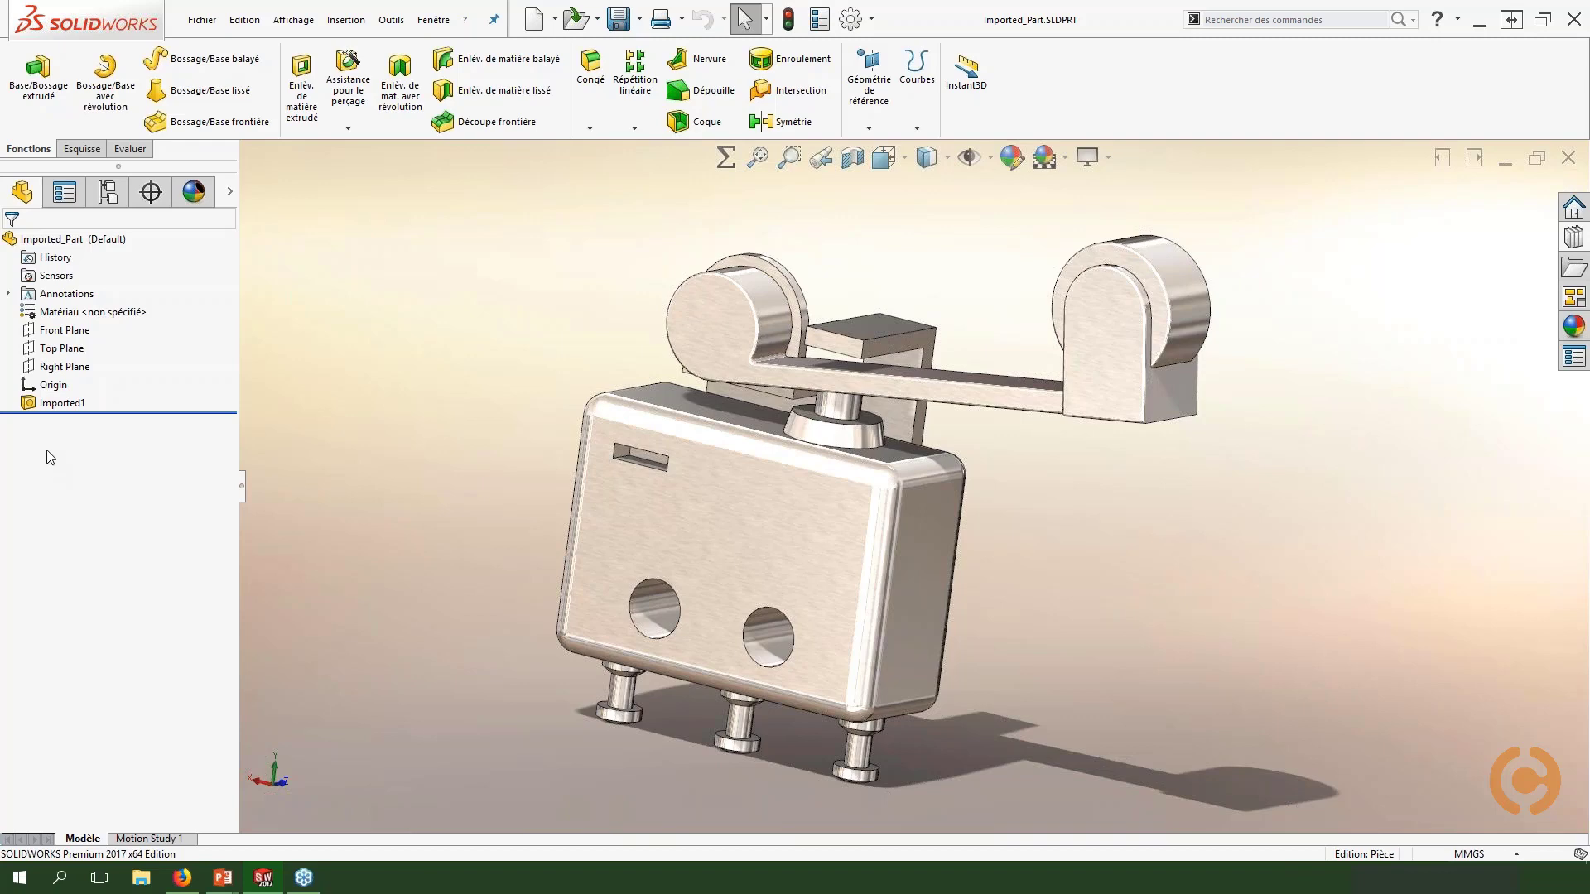
{"action": "right_click", "coordinate": [34, 407]}
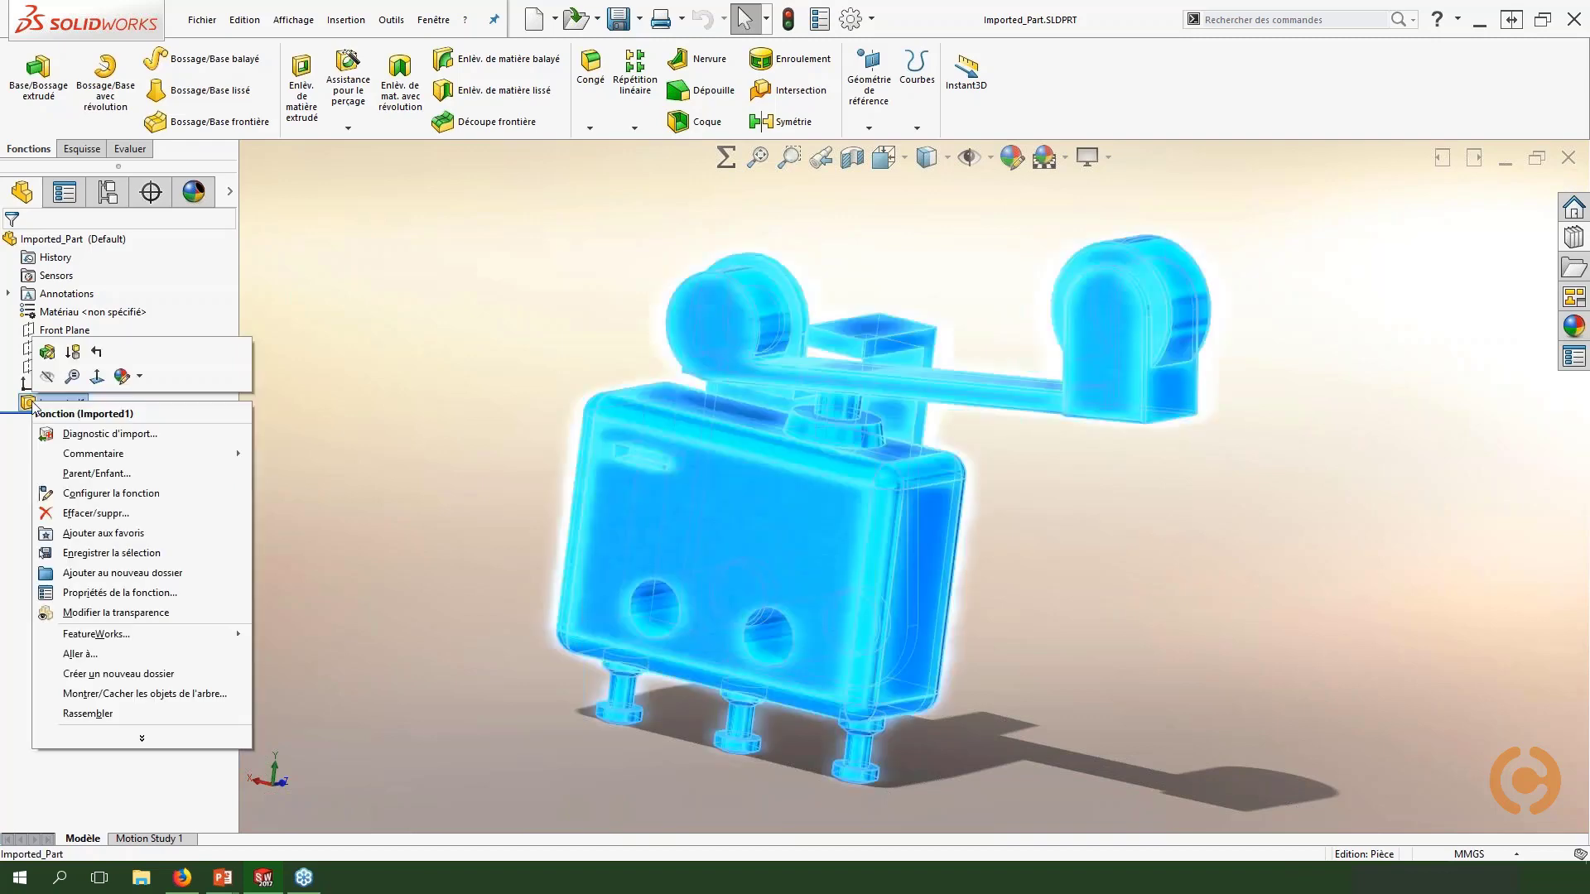
{"action": "left_click", "coordinate": [62, 433]}
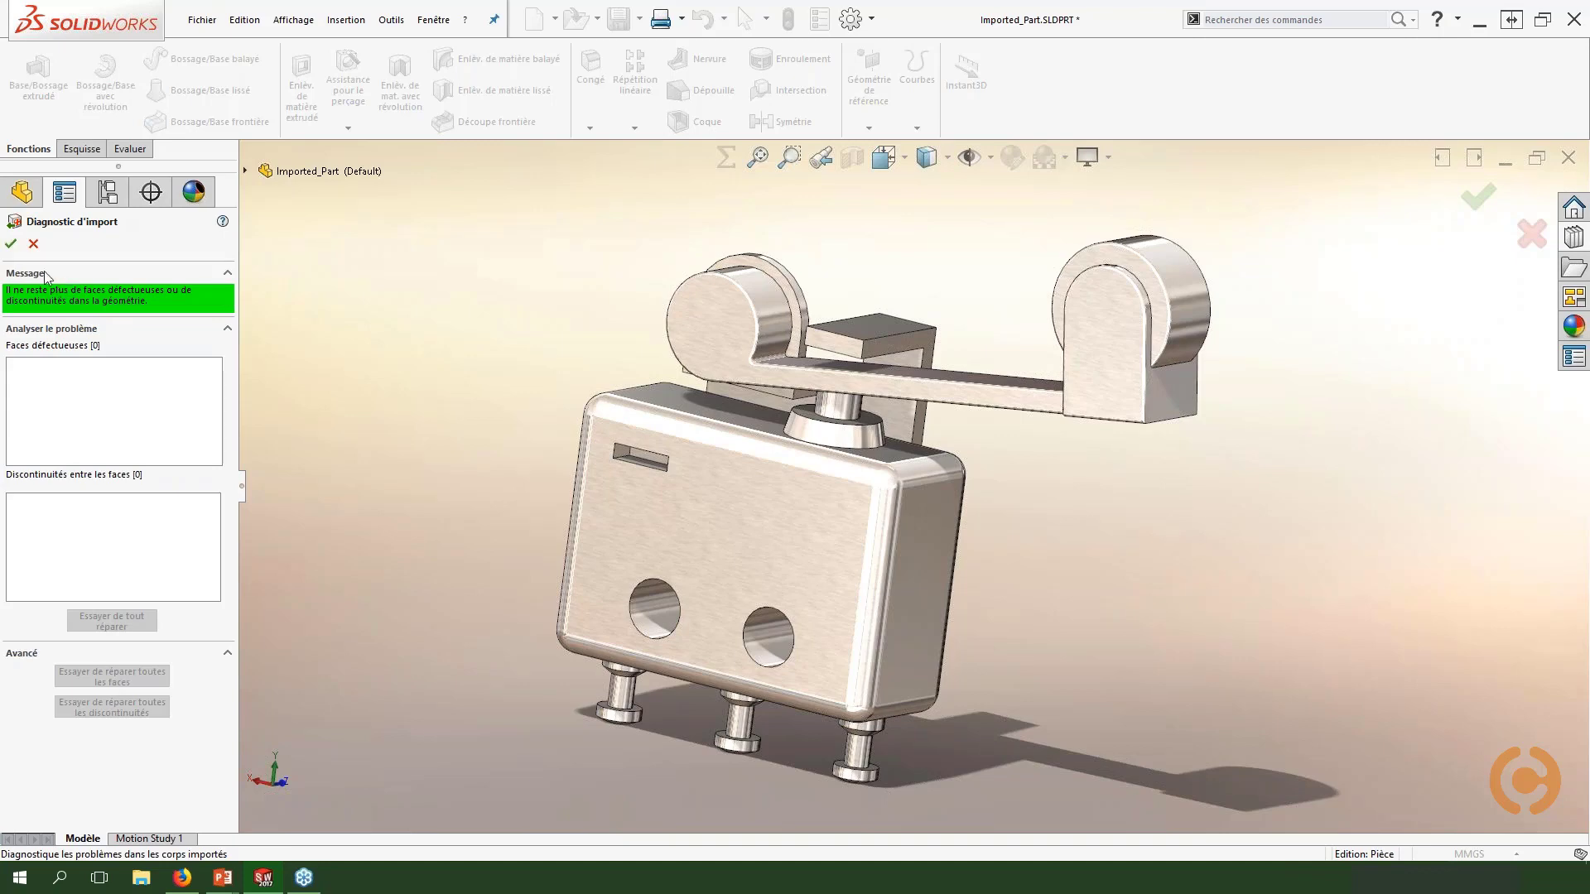
{"action": "left_click", "coordinate": [11, 243]}
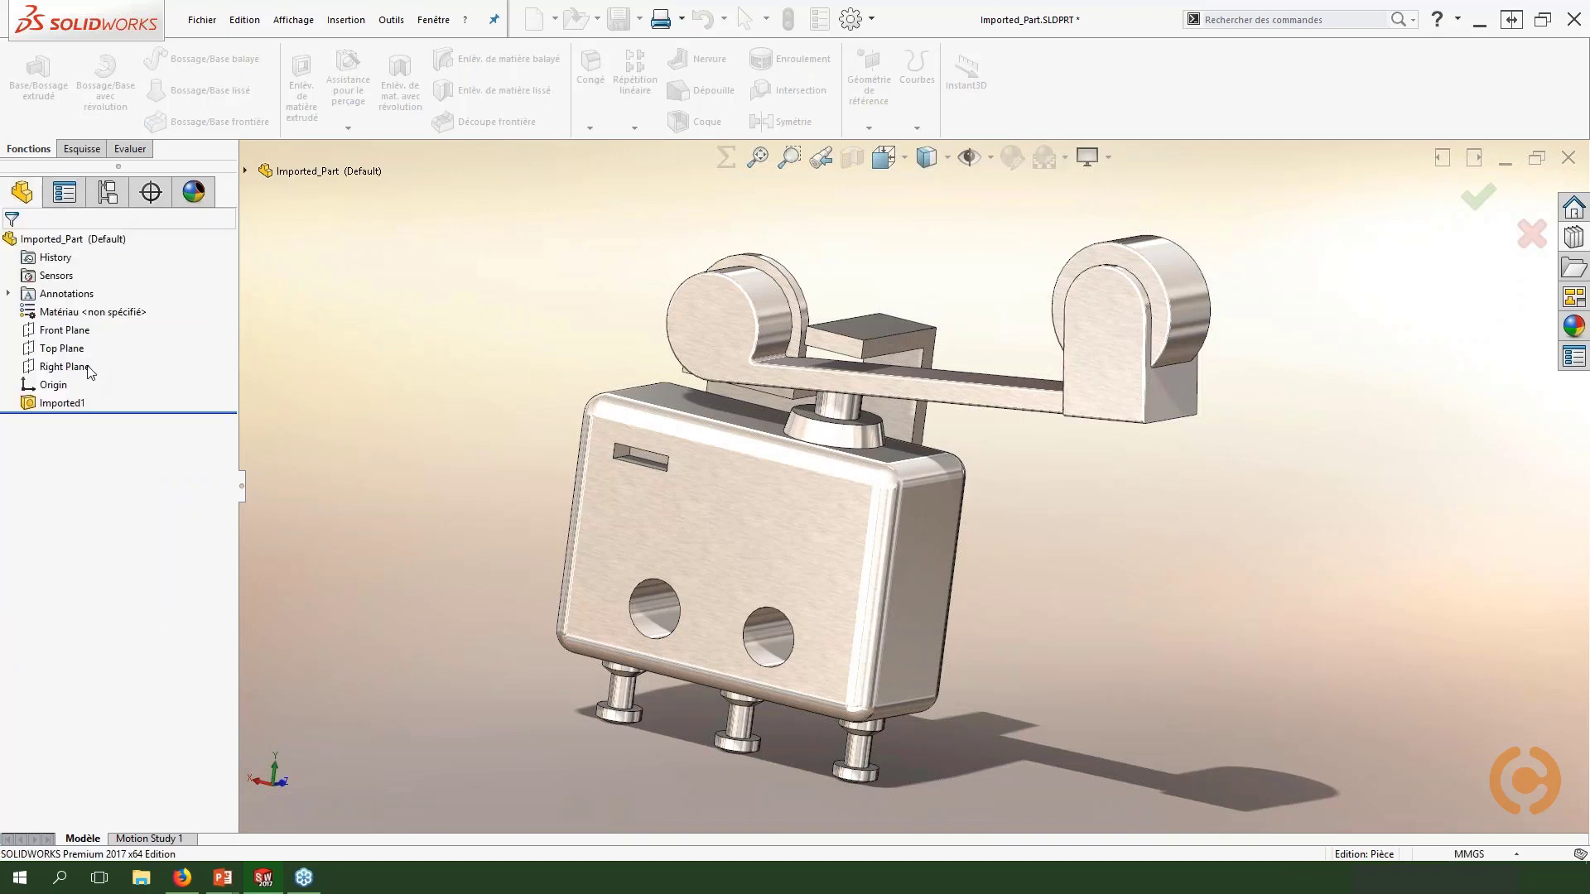
{"action": "middle_click_drag", "start_coordinate": [440, 397], "coordinate": [470, 386]}
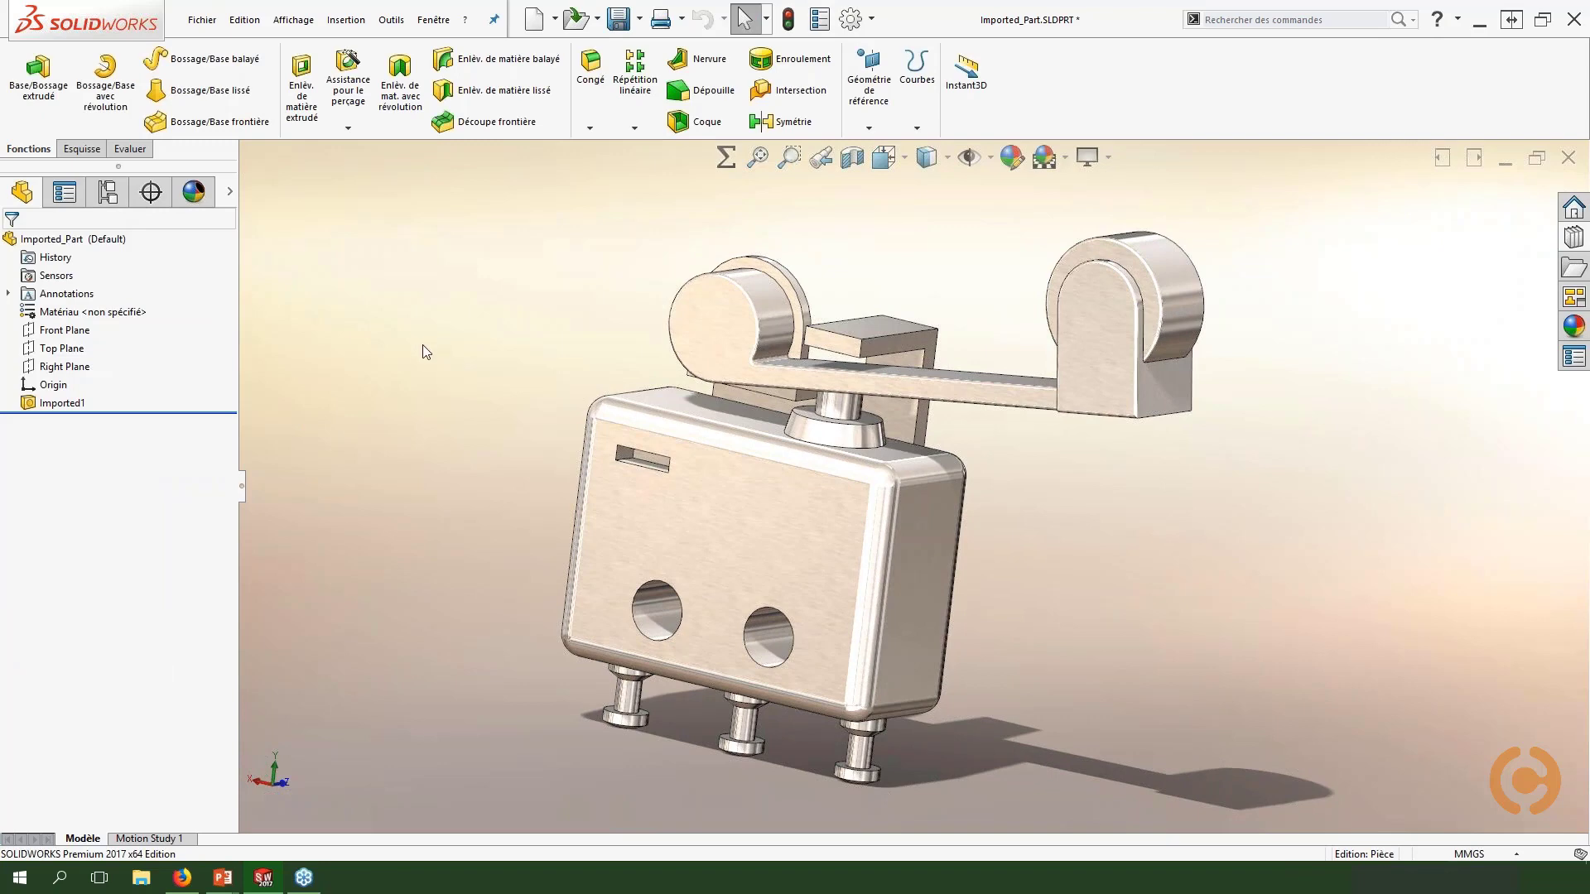
Step: Add the Edition directe command set to the command manager and switch to it
{"action": "right_click", "coordinate": [142, 155]}
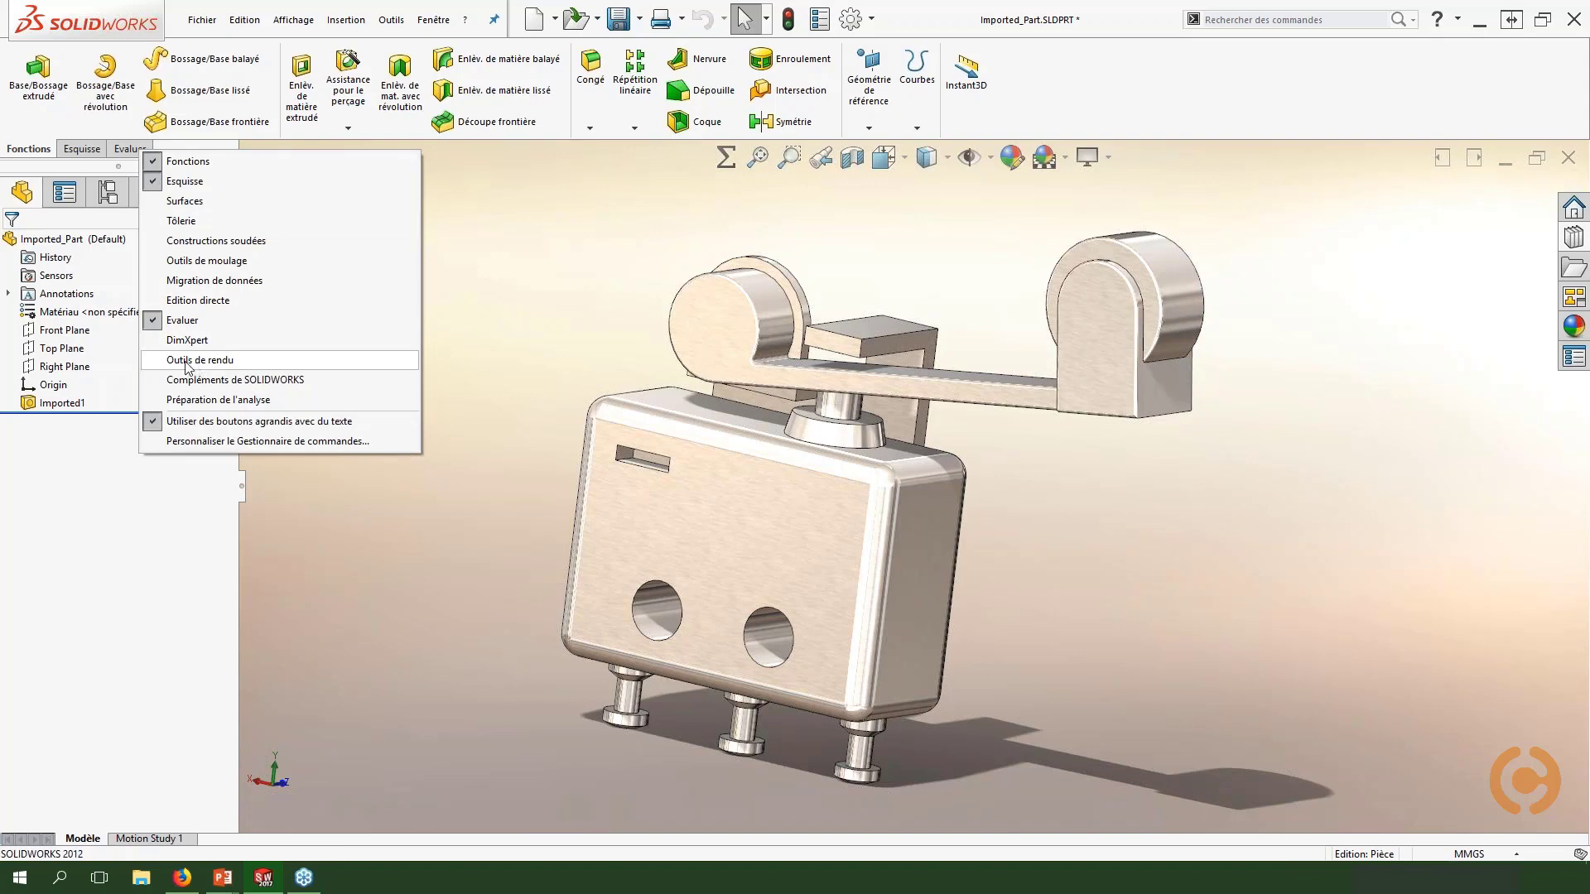
{"action": "left_click", "coordinate": [247, 303]}
{"action": "left_click", "coordinate": [149, 151]}
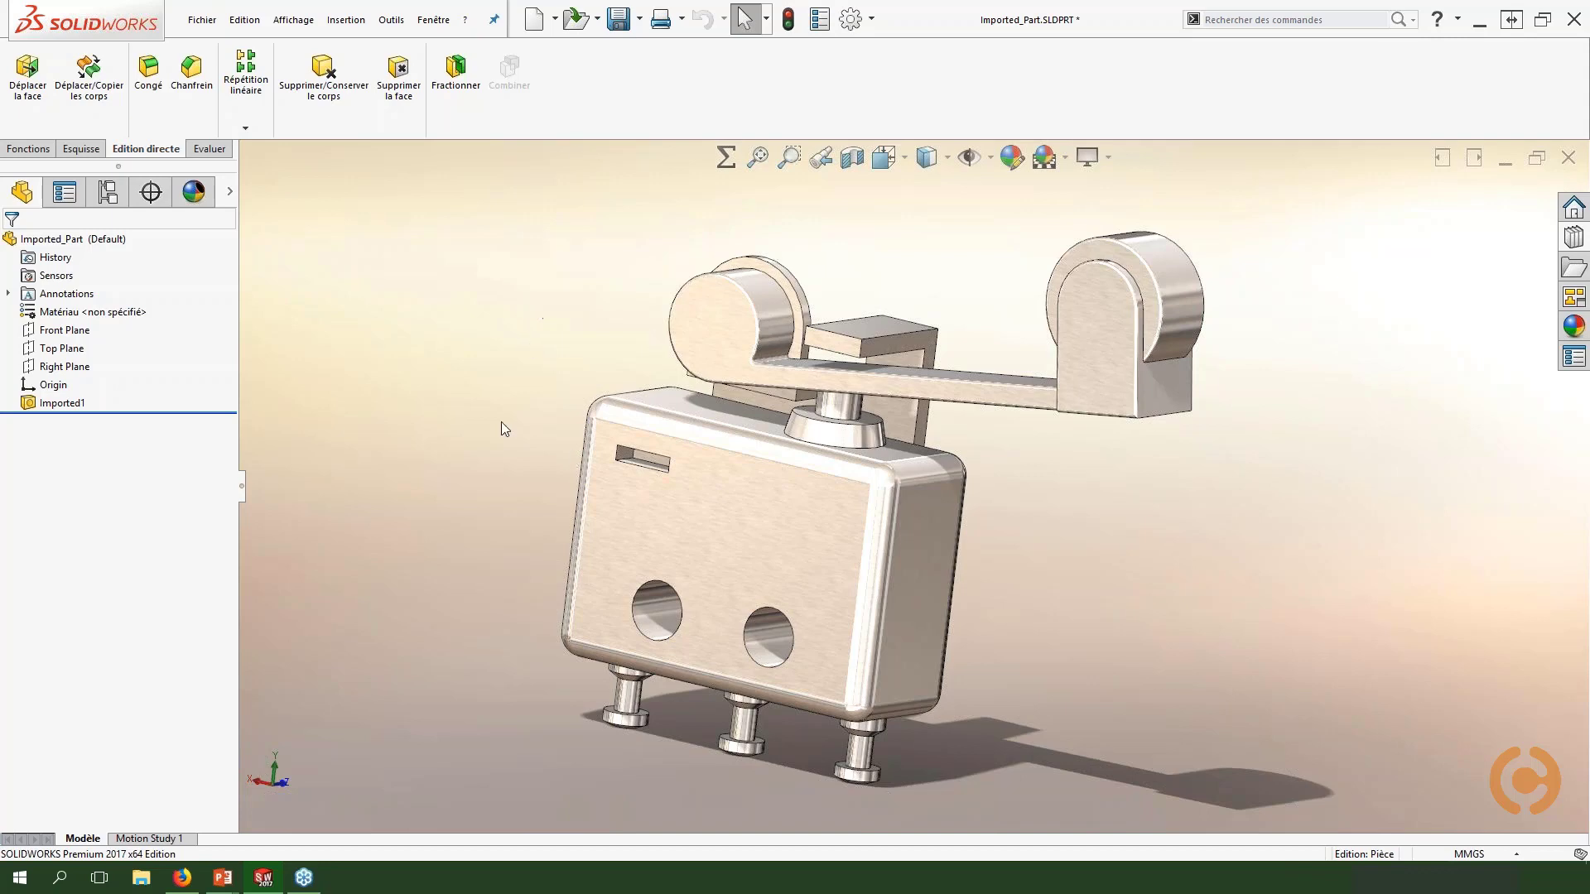
Step: Examine the commands available for the narrow chamfer face at the end of the bracket's ledge, including the hidden and customizable entries
{"action": "key", "text": "ctrl+7"}
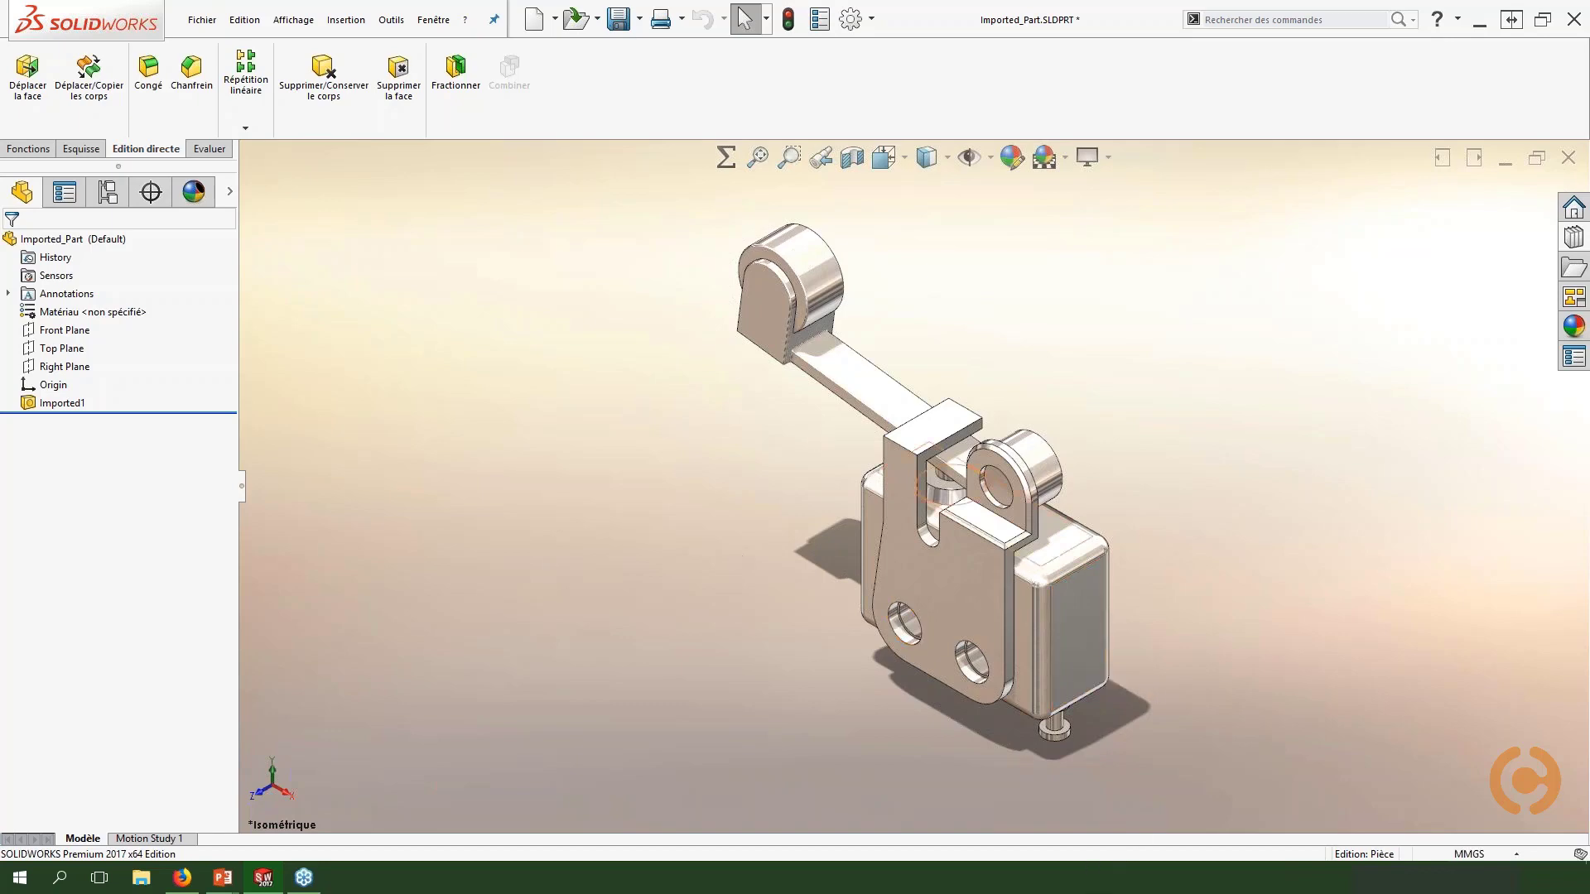
{"action": "scroll", "coordinate": [948, 517], "scroll_direction": "down", "scroll_amount": 8}
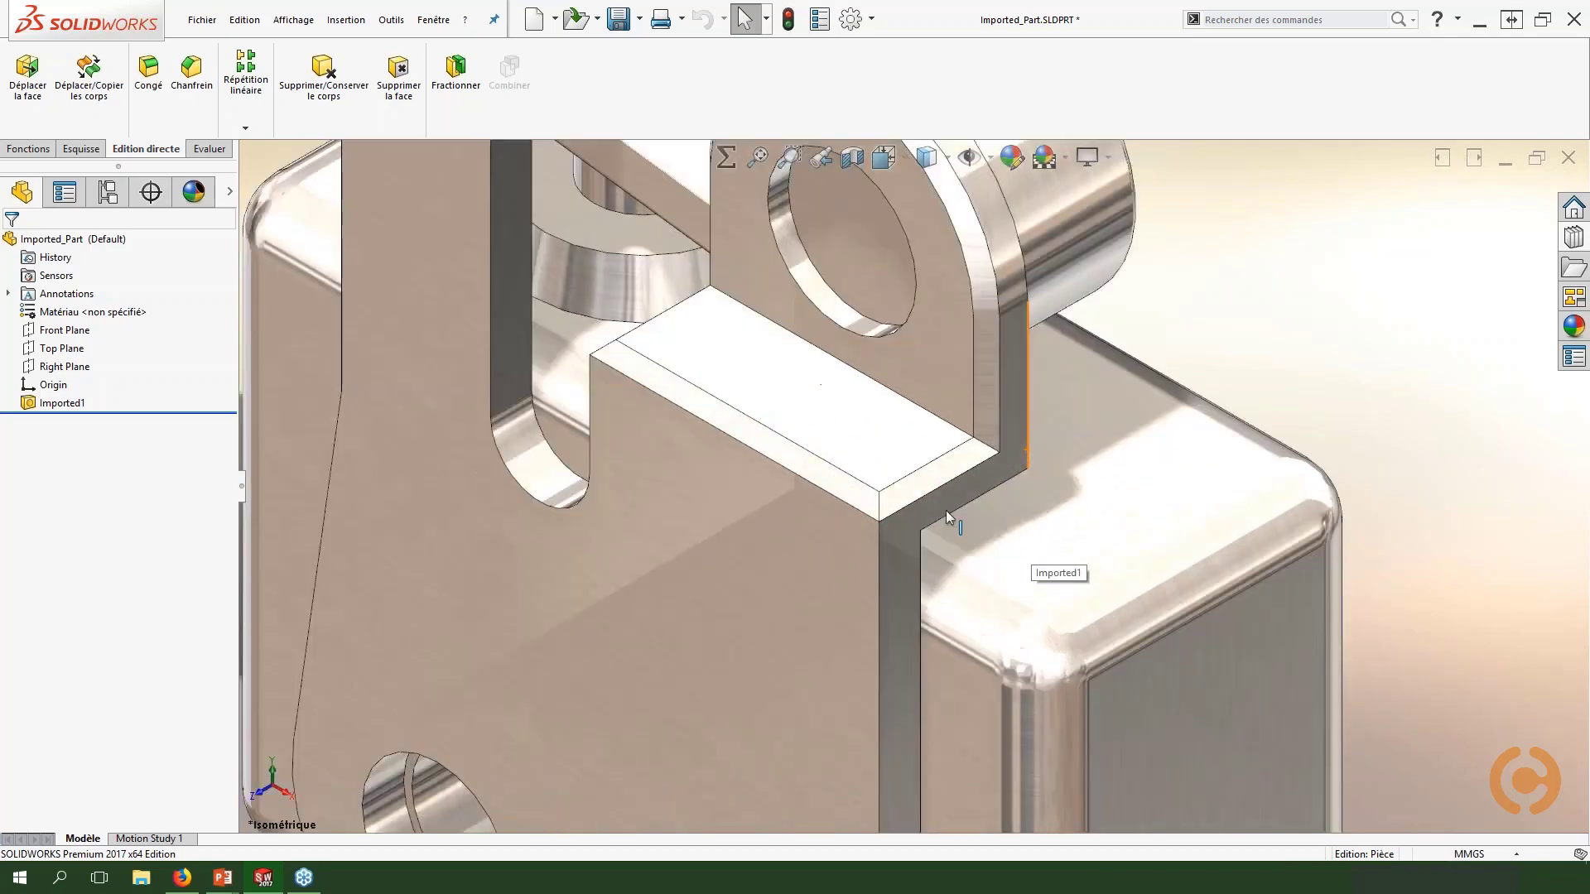
{"action": "middle_click_drag", "start_coordinate": [949, 517], "coordinate": [1008, 497], "text": "ctrl"}
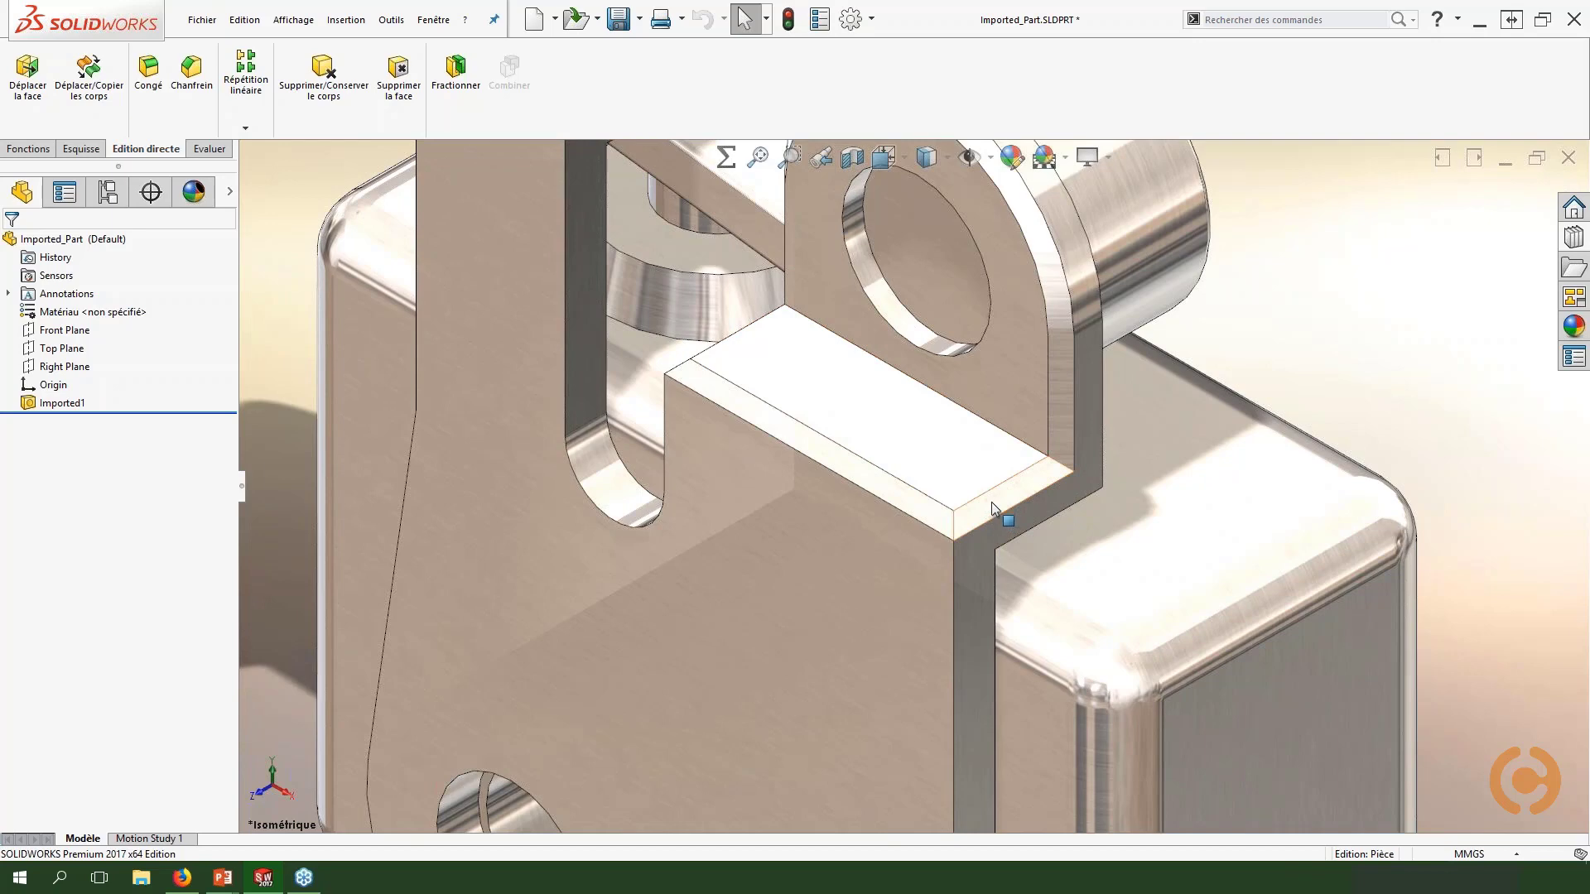
{"action": "right_click", "coordinate": [998, 505]}
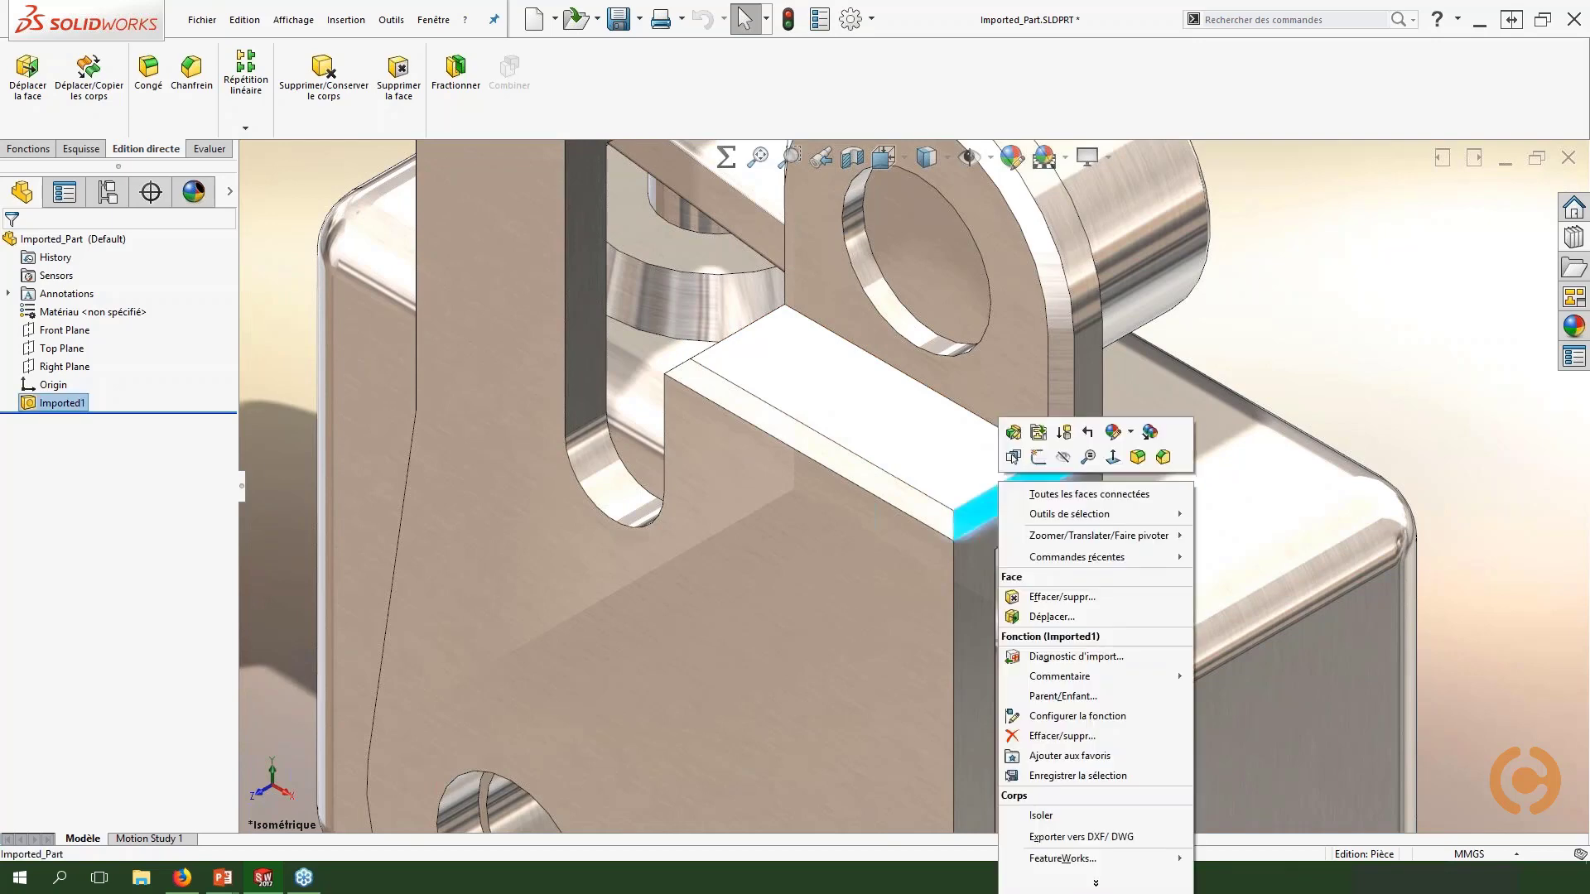
{"action": "right_click", "coordinate": [1289, 375]}
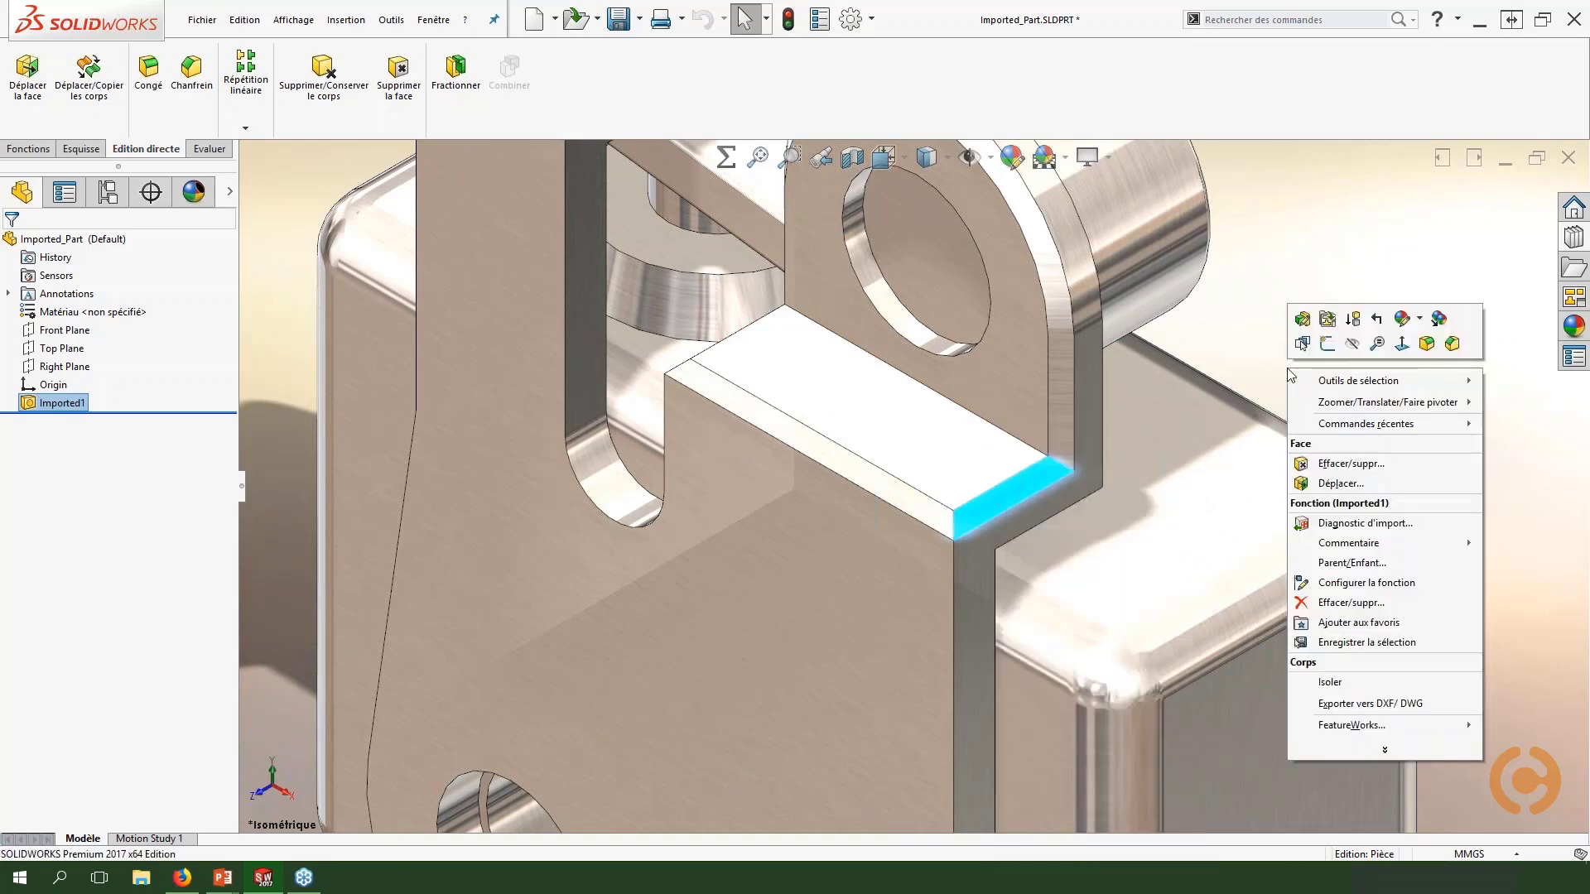
{"action": "left_click", "coordinate": [984, 507]}
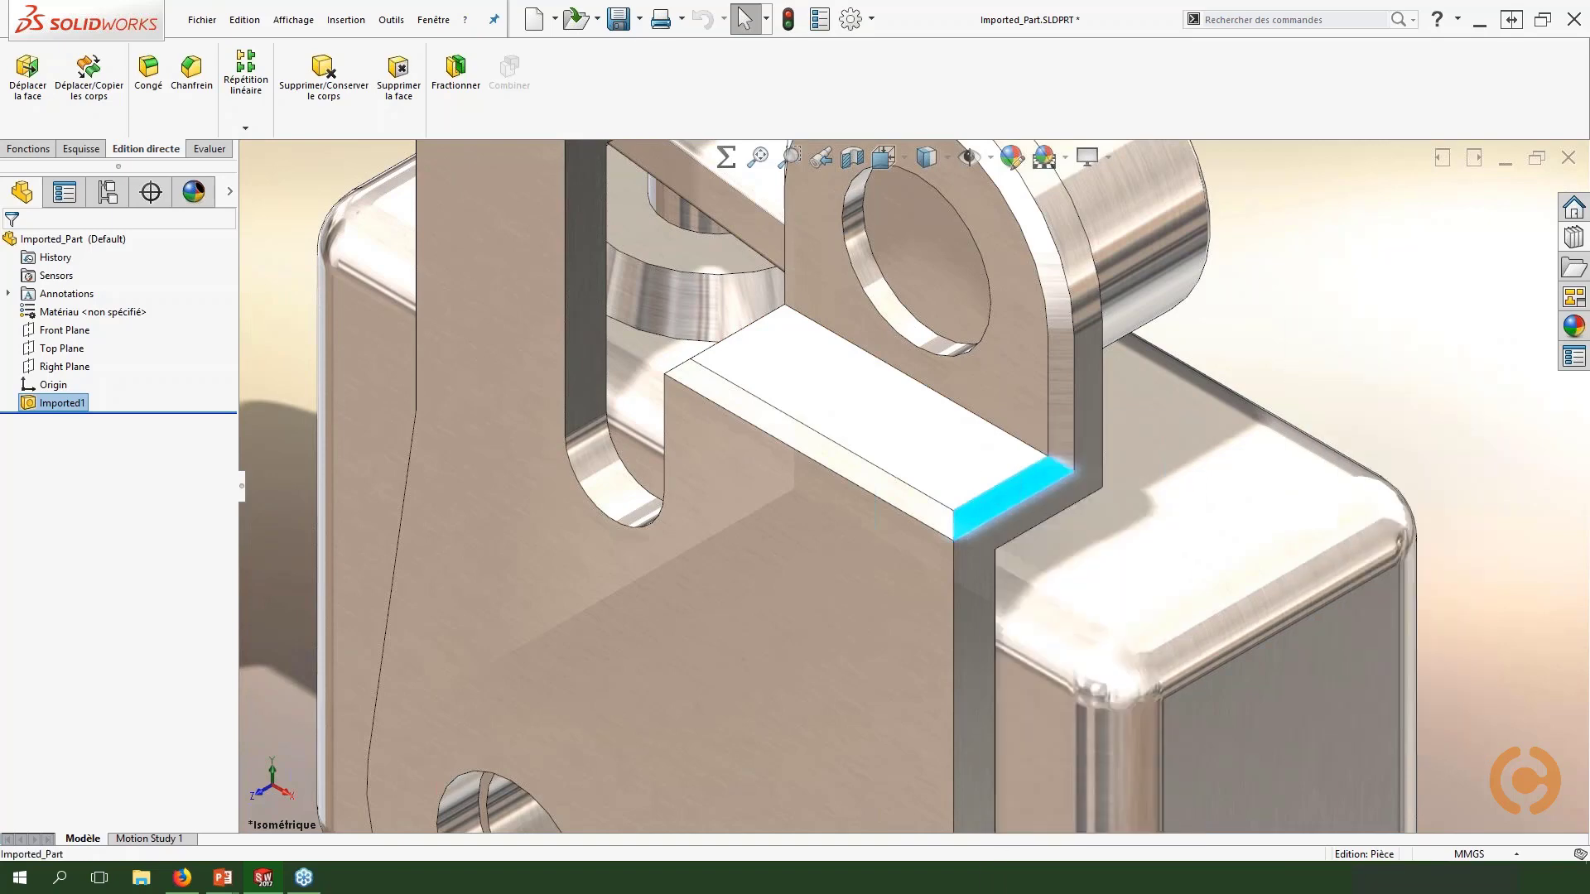
{"action": "right_click", "coordinate": [983, 507]}
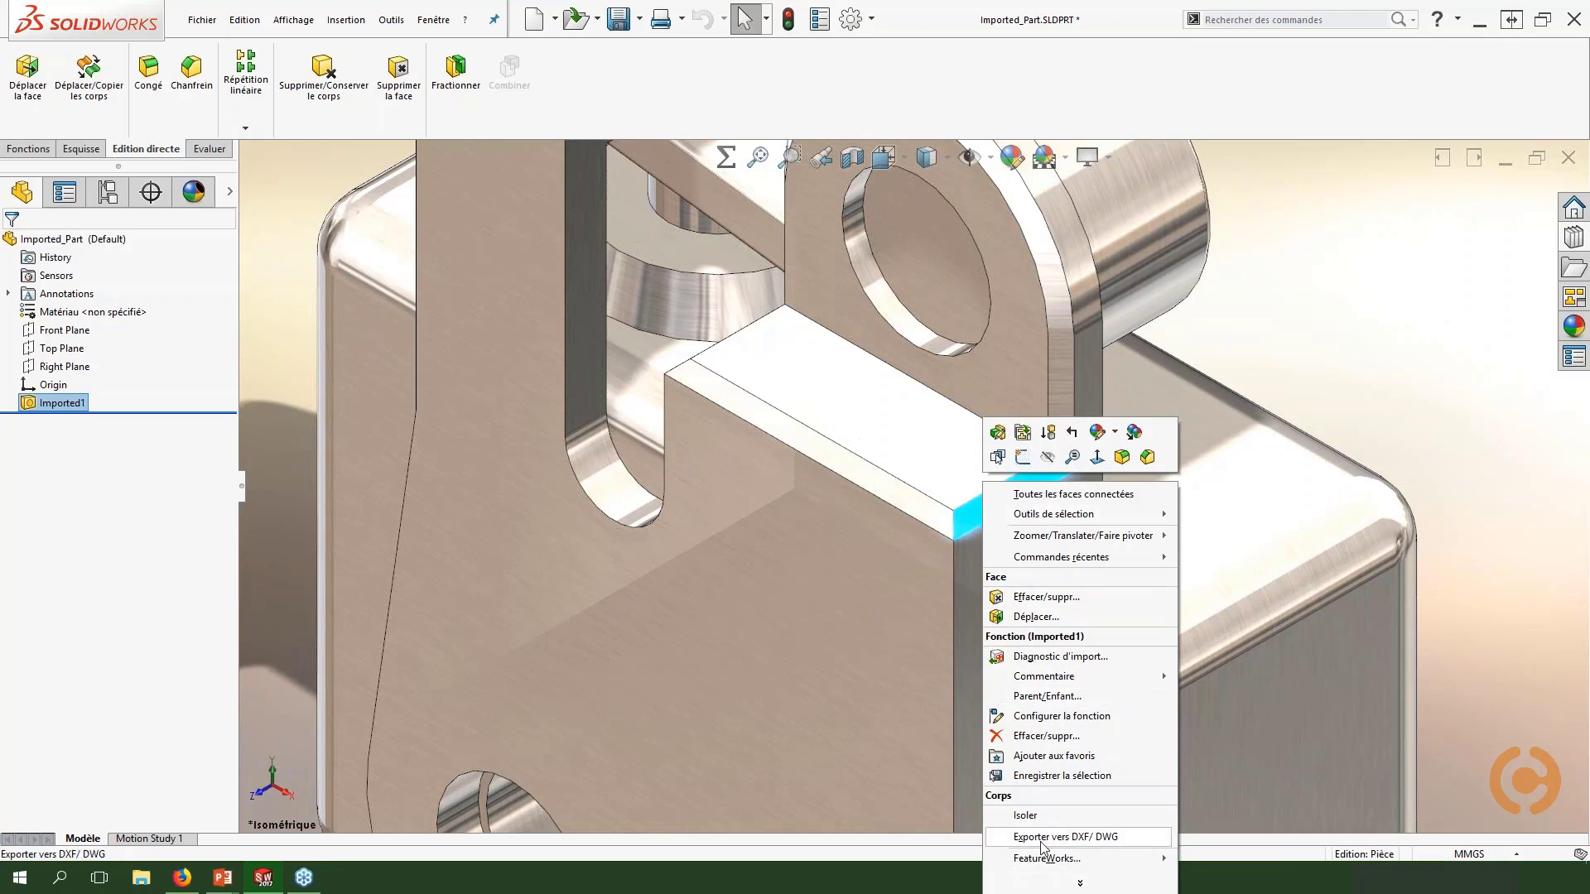
{"action": "left_click", "coordinate": [1056, 884]}
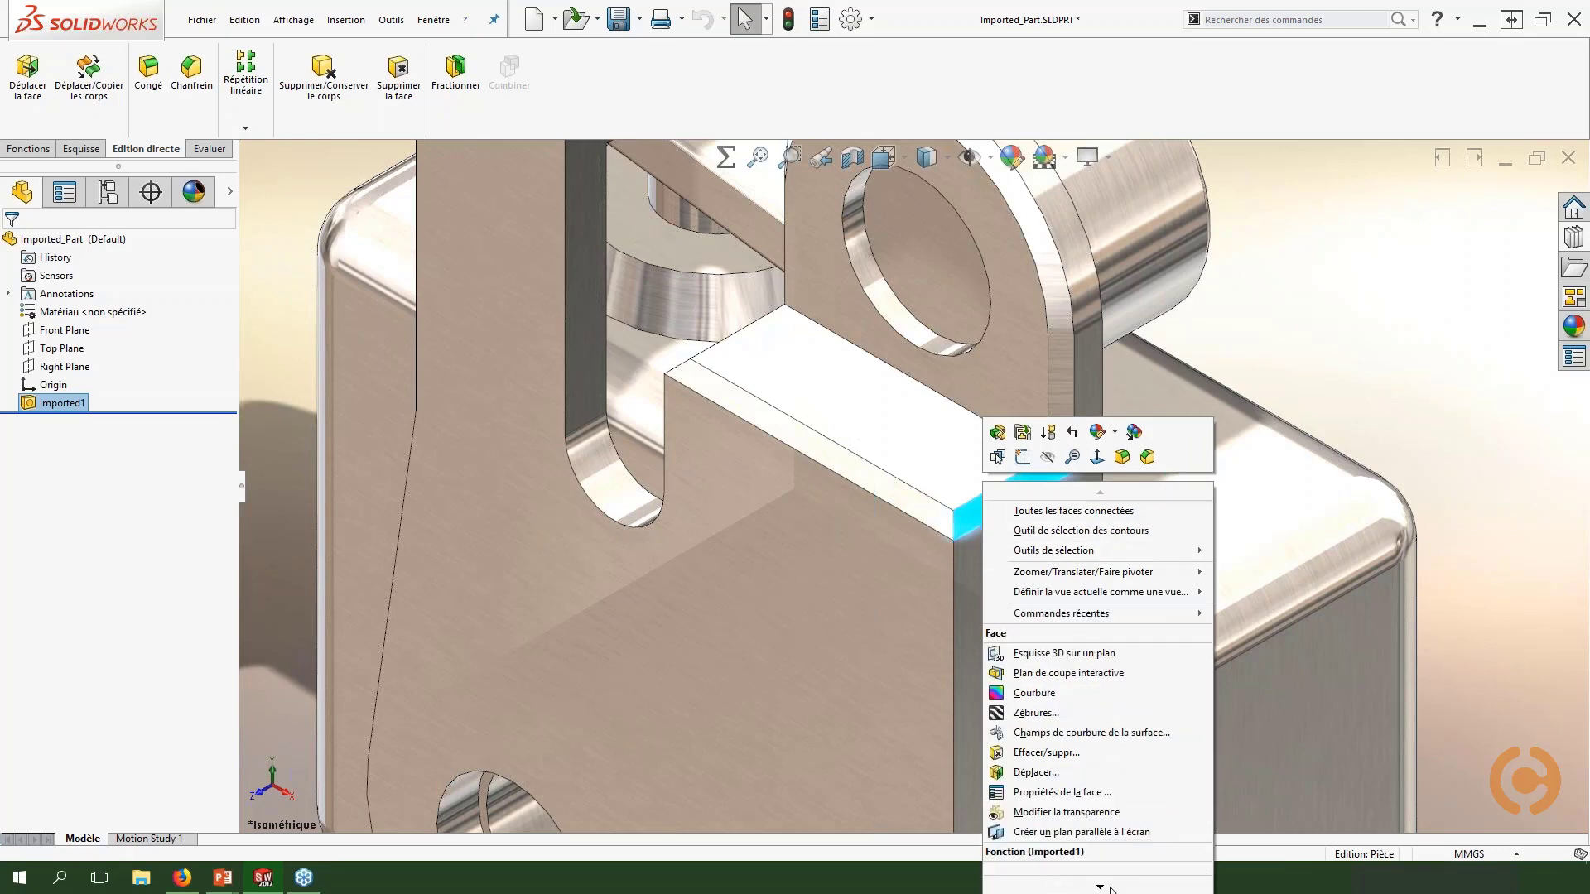
{"action": "mouse_move", "coordinate": [1103, 887]}
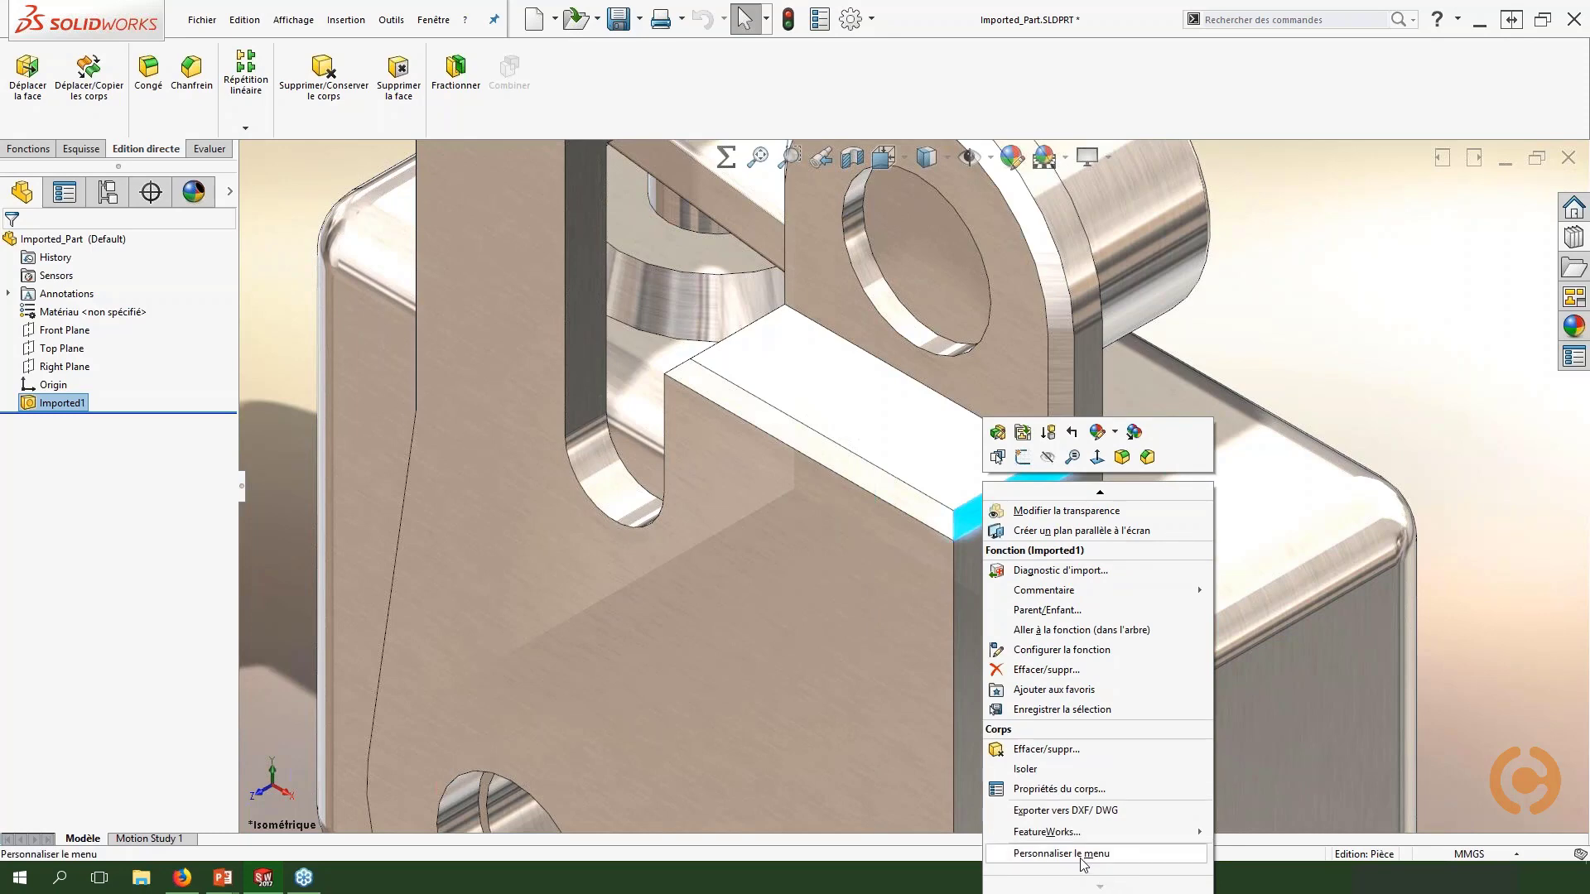
{"action": "left_click", "coordinate": [1068, 853]}
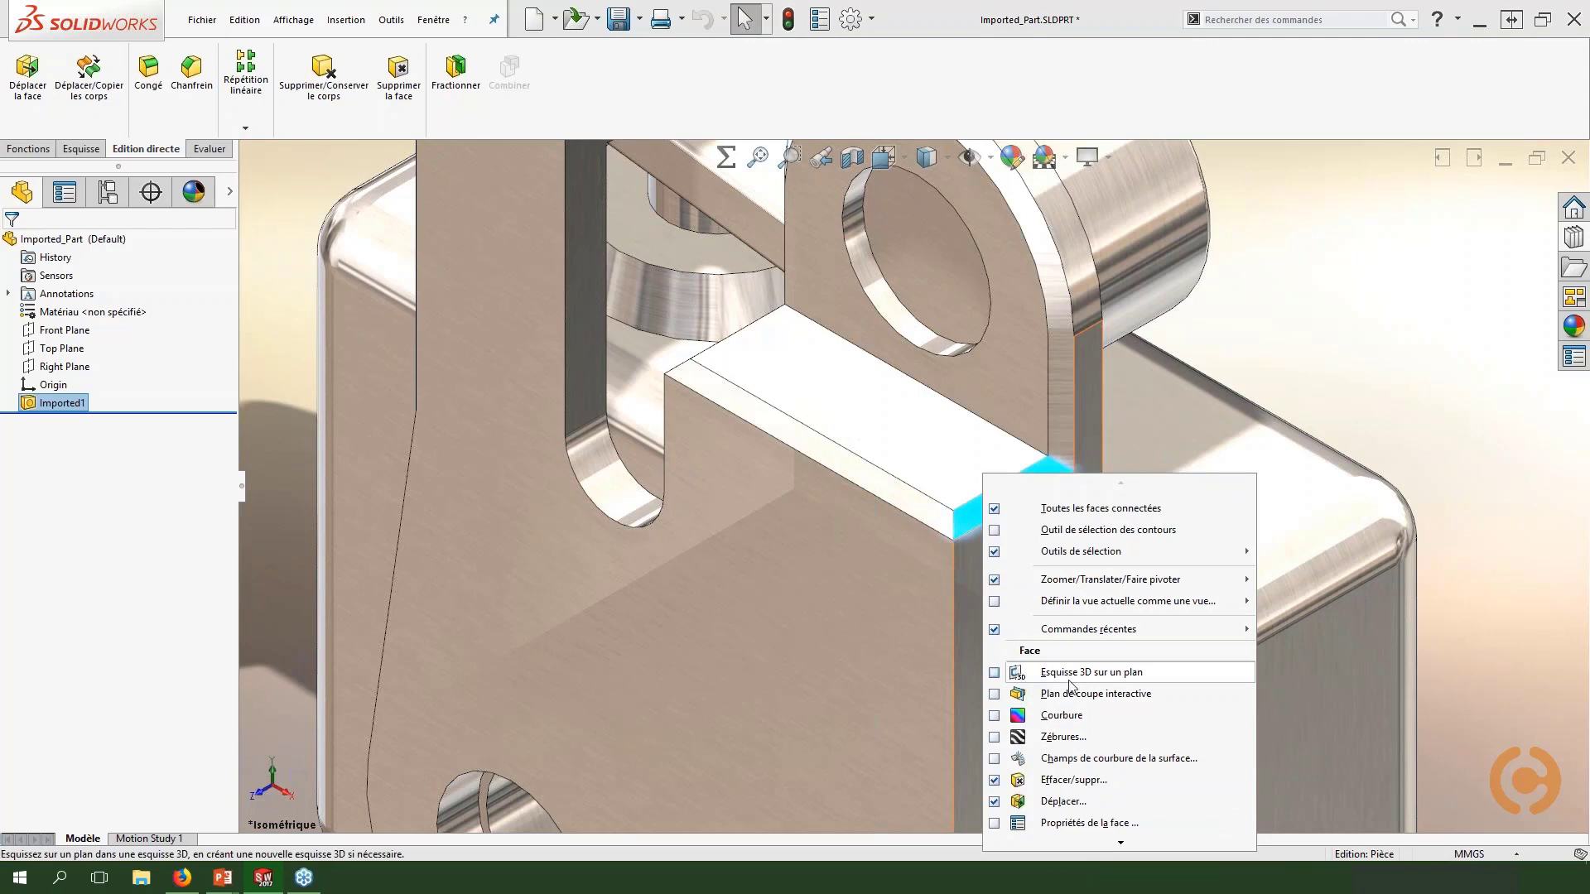
{"action": "scroll", "coordinate": [994, 737], "scroll_direction": "down", "scroll_amount": 1}
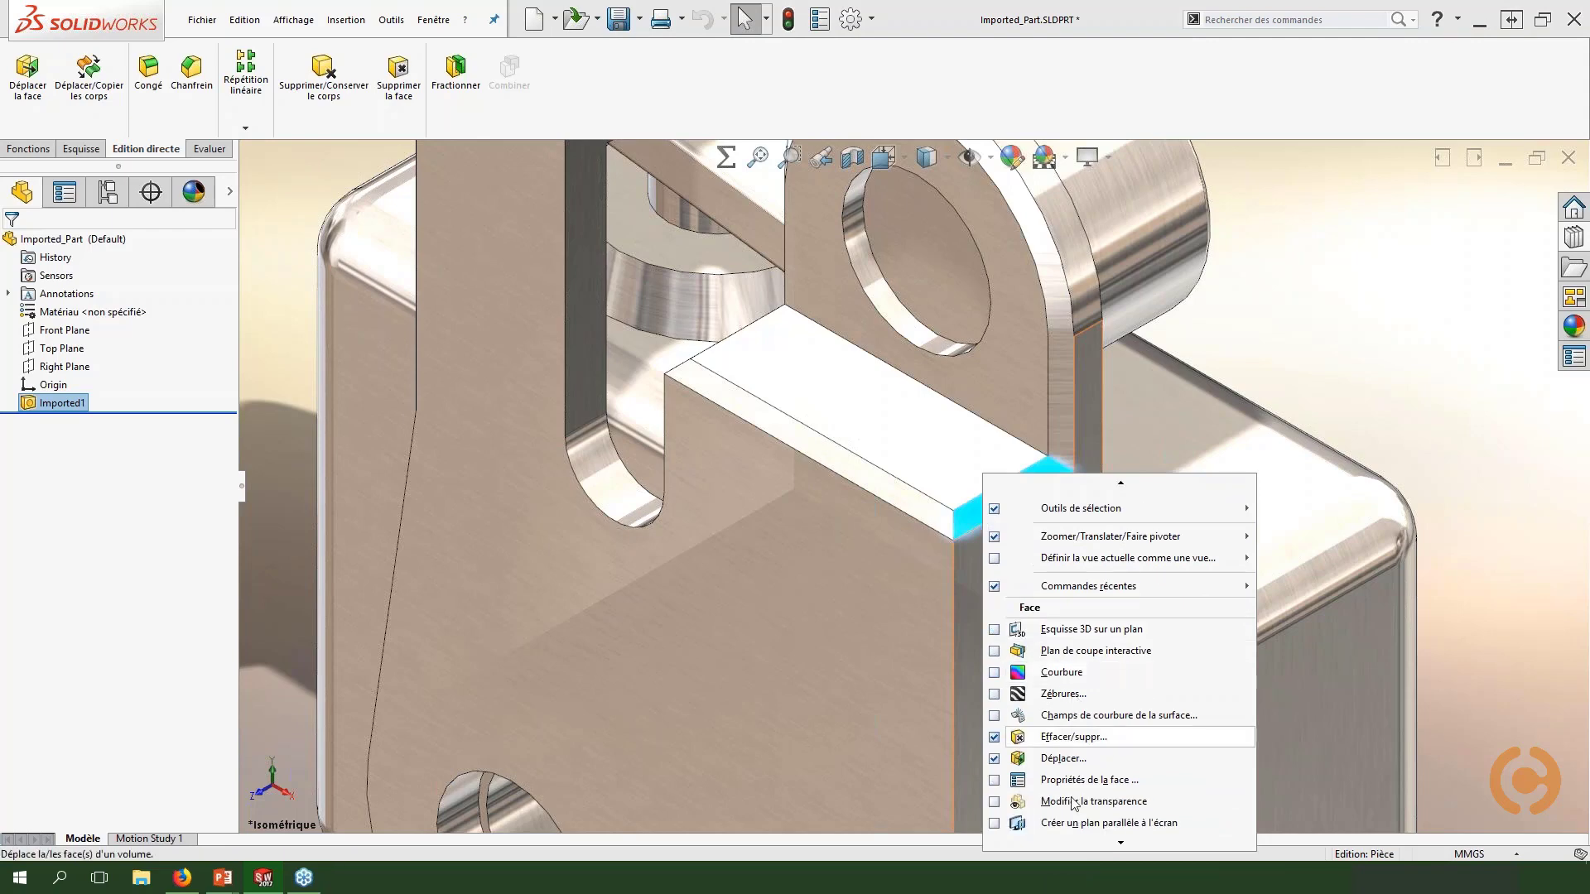
{"action": "left_click", "coordinate": [994, 758]}
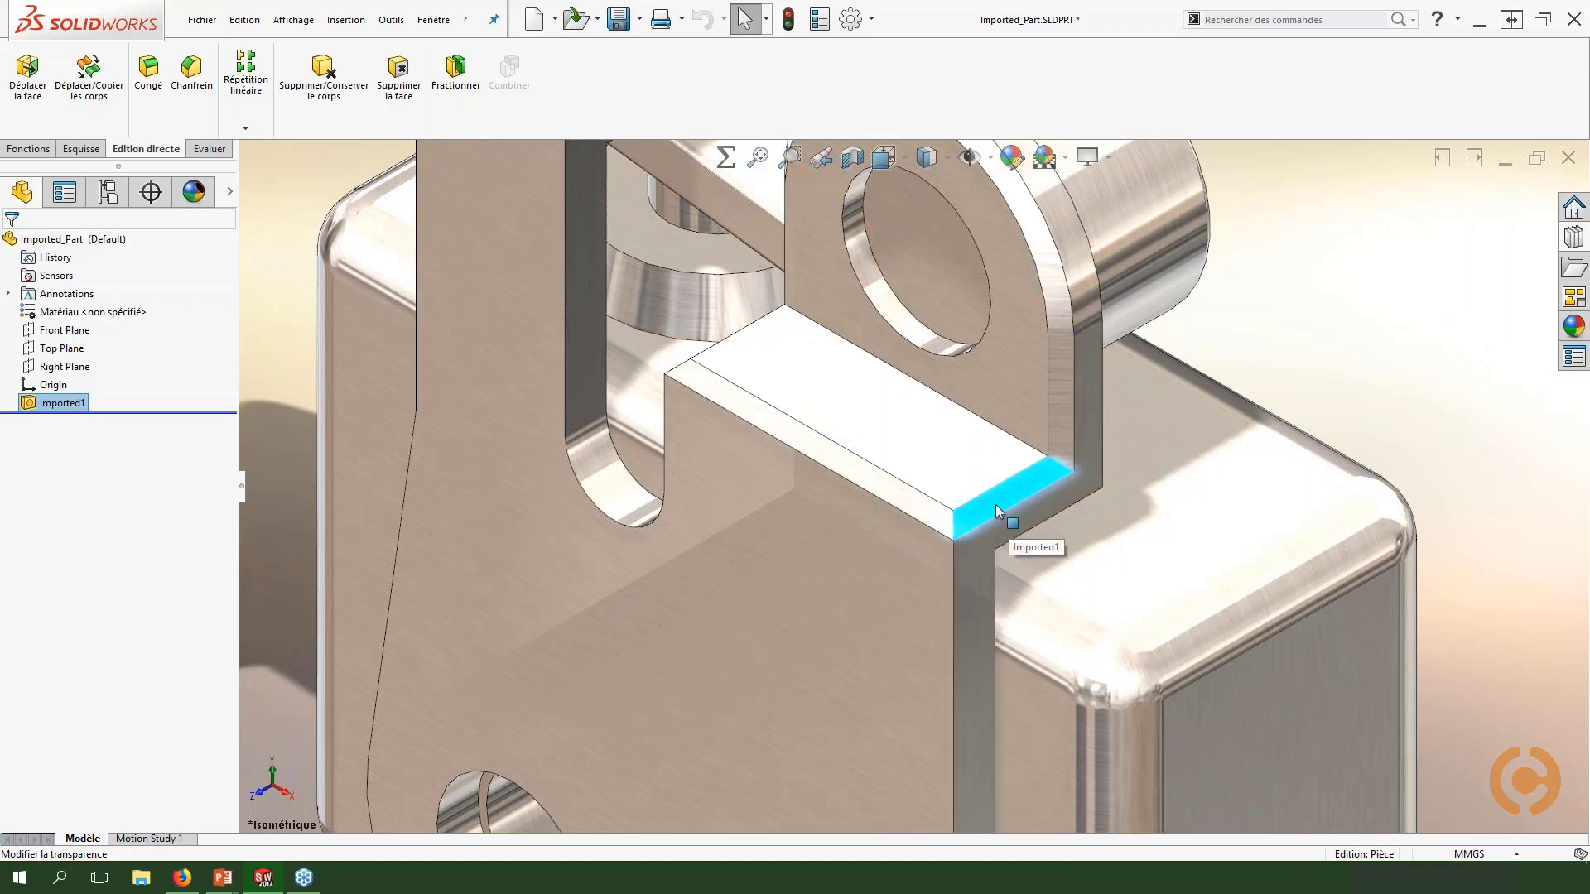
Step: Start Delete Face on the ledge's near end chamfer face, using the option Supprimer et combler les discontinuités
{"action": "right_click", "coordinate": [997, 503]}
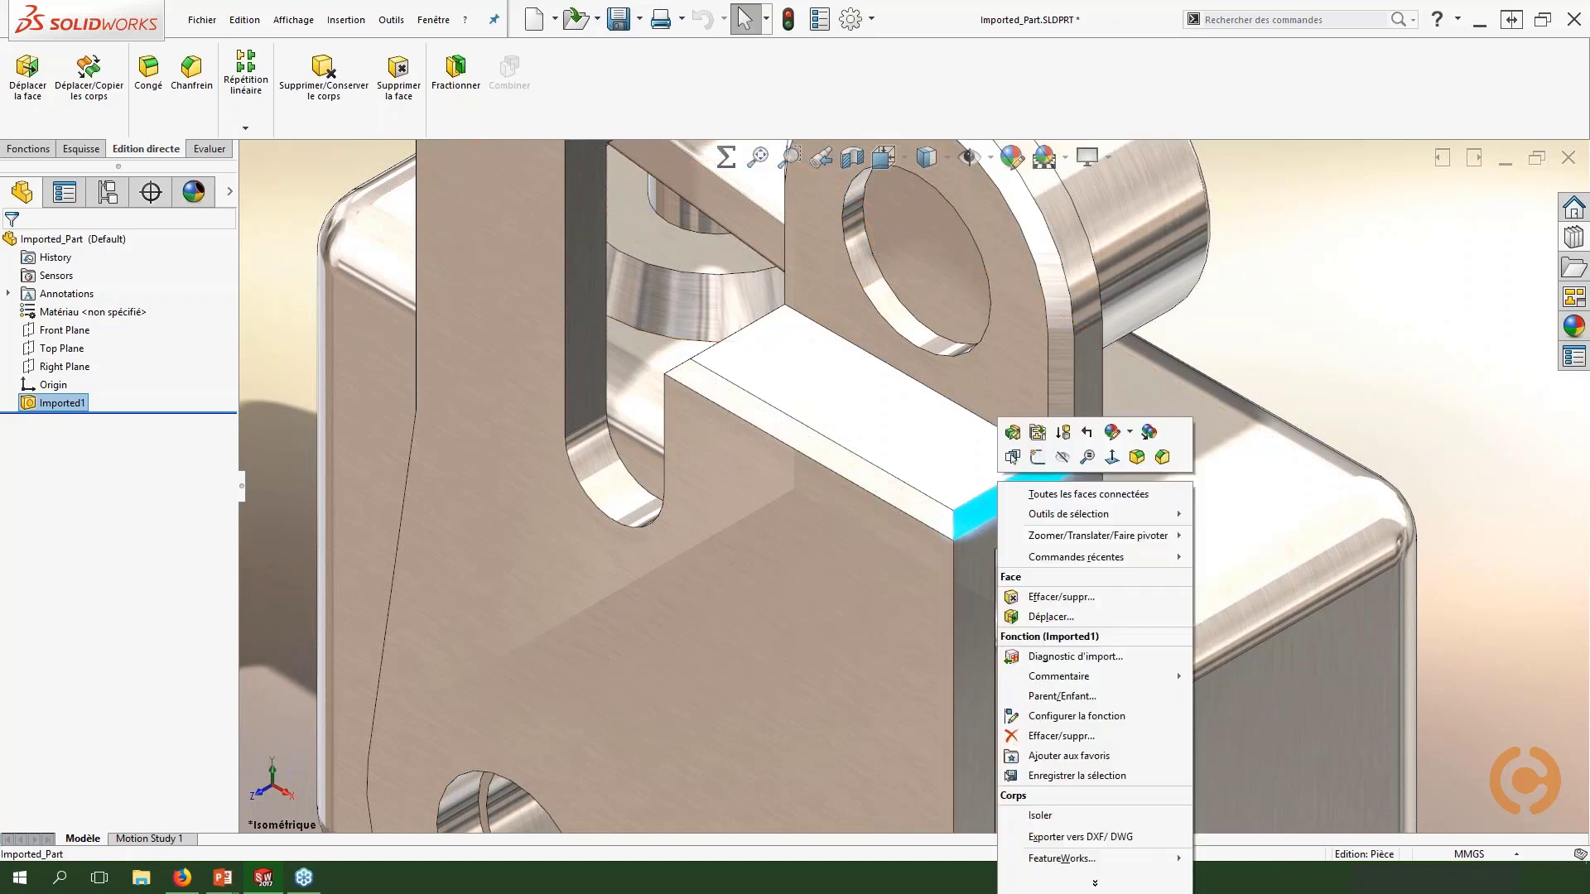
{"action": "left_click", "coordinate": [1045, 597]}
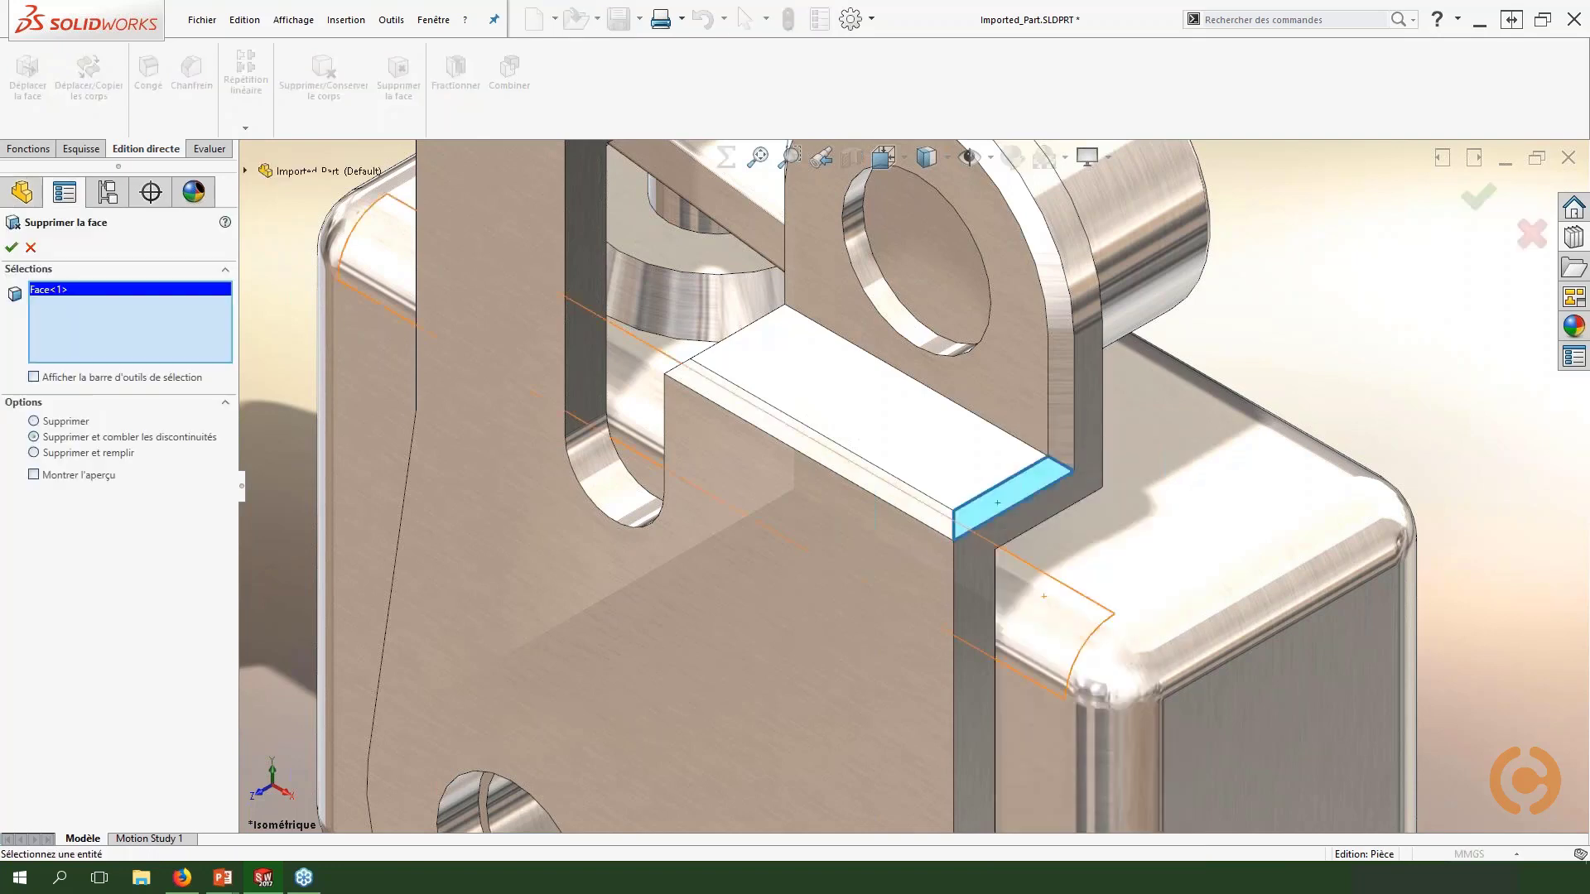
{"action": "left_click_drag", "start_coordinate": [241, 514], "coordinate": [273, 513]}
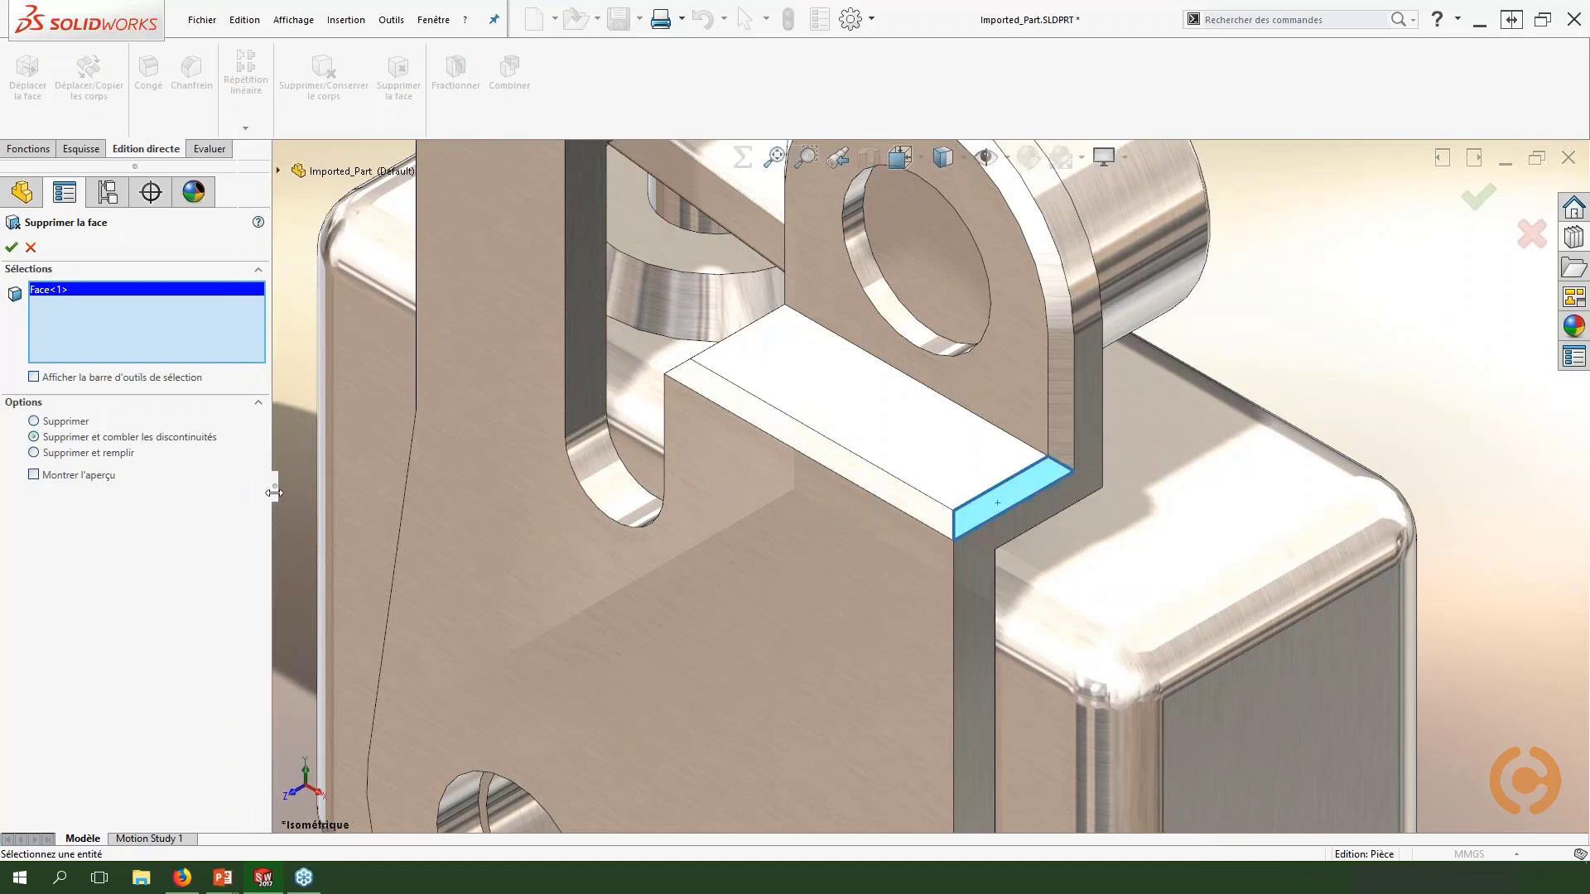
{"action": "middle_click_drag", "start_coordinate": [651, 514], "coordinate": [801, 557], "text": "ctrl"}
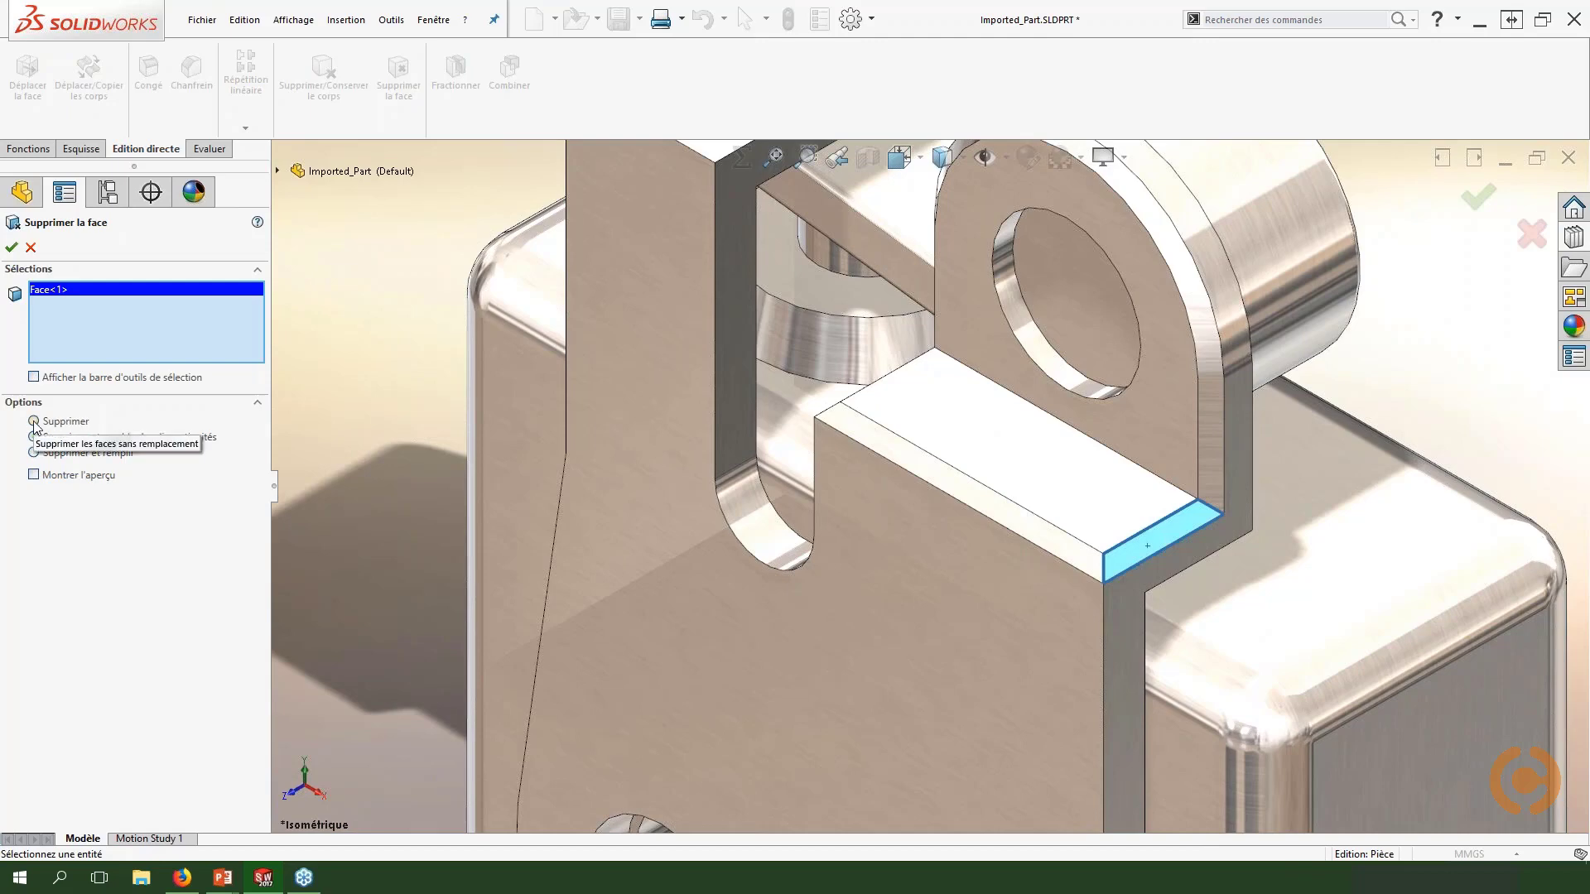
{"action": "left_click", "coordinate": [34, 438]}
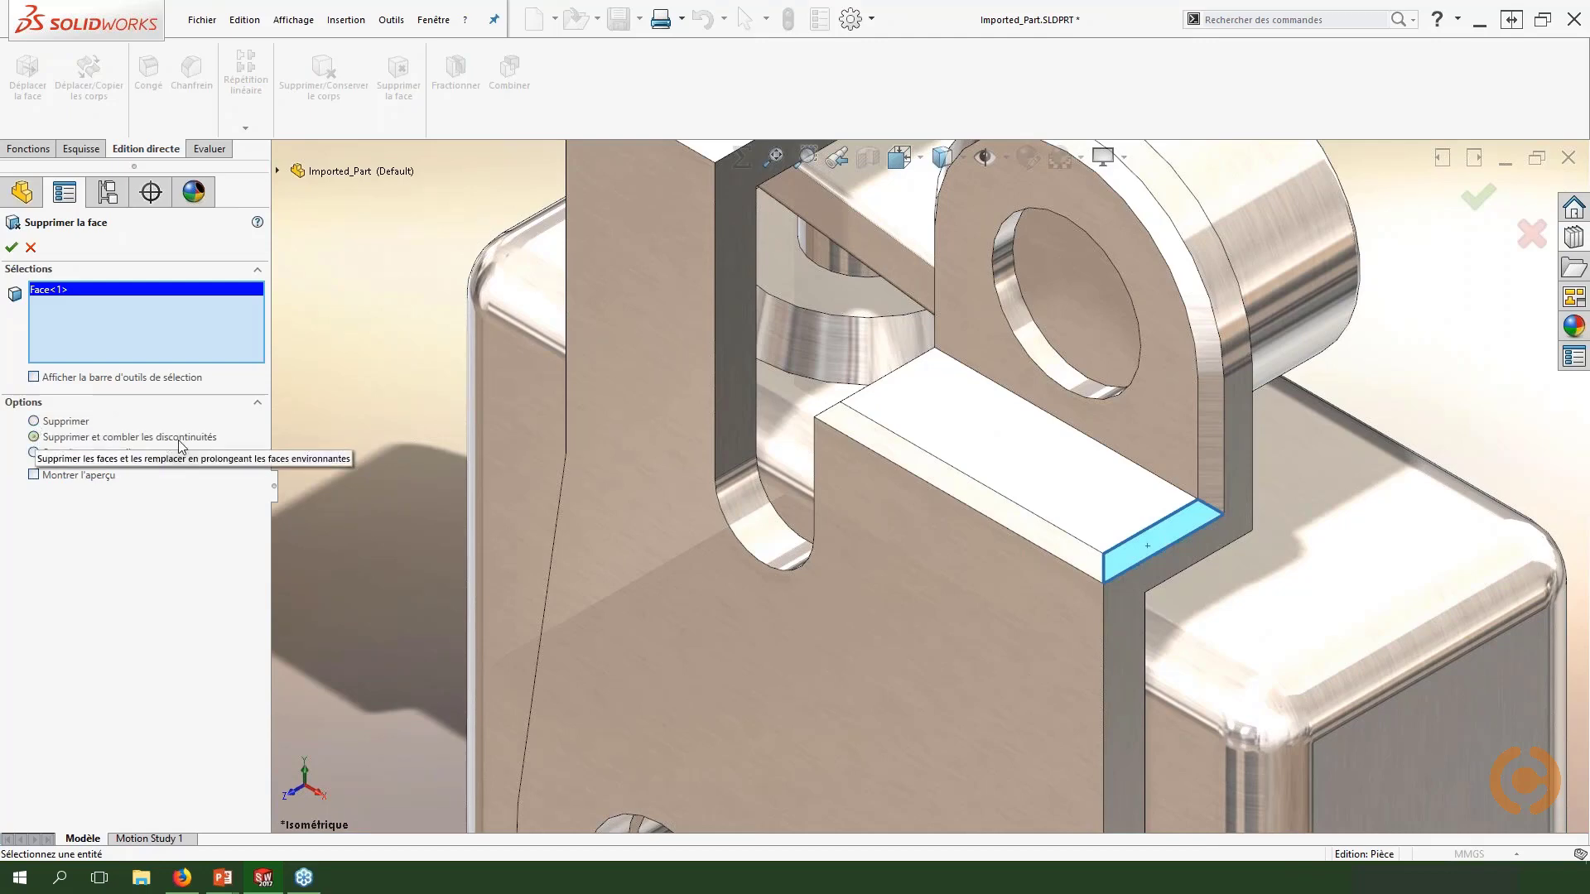
Step: Add the ledge's long front chamfer face and the opposite end chamfer face to the faces selected for deletion
{"action": "left_click", "coordinate": [1016, 525]}
{"action": "middle_click_drag", "start_coordinate": [898, 415], "coordinate": [867, 387]}
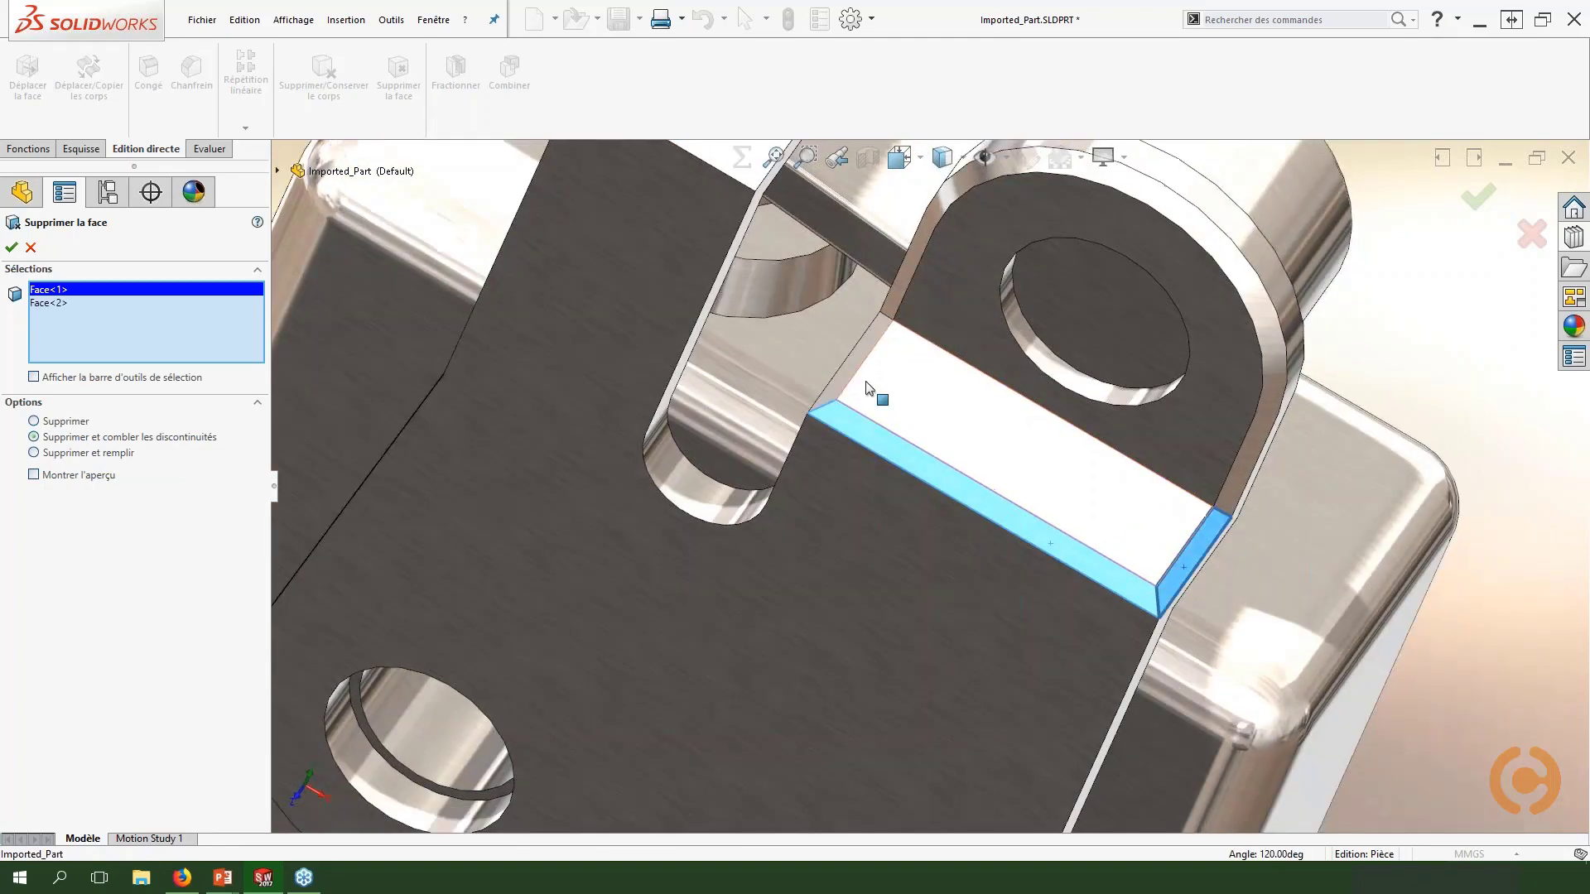
{"action": "left_click", "coordinate": [1105, 526]}
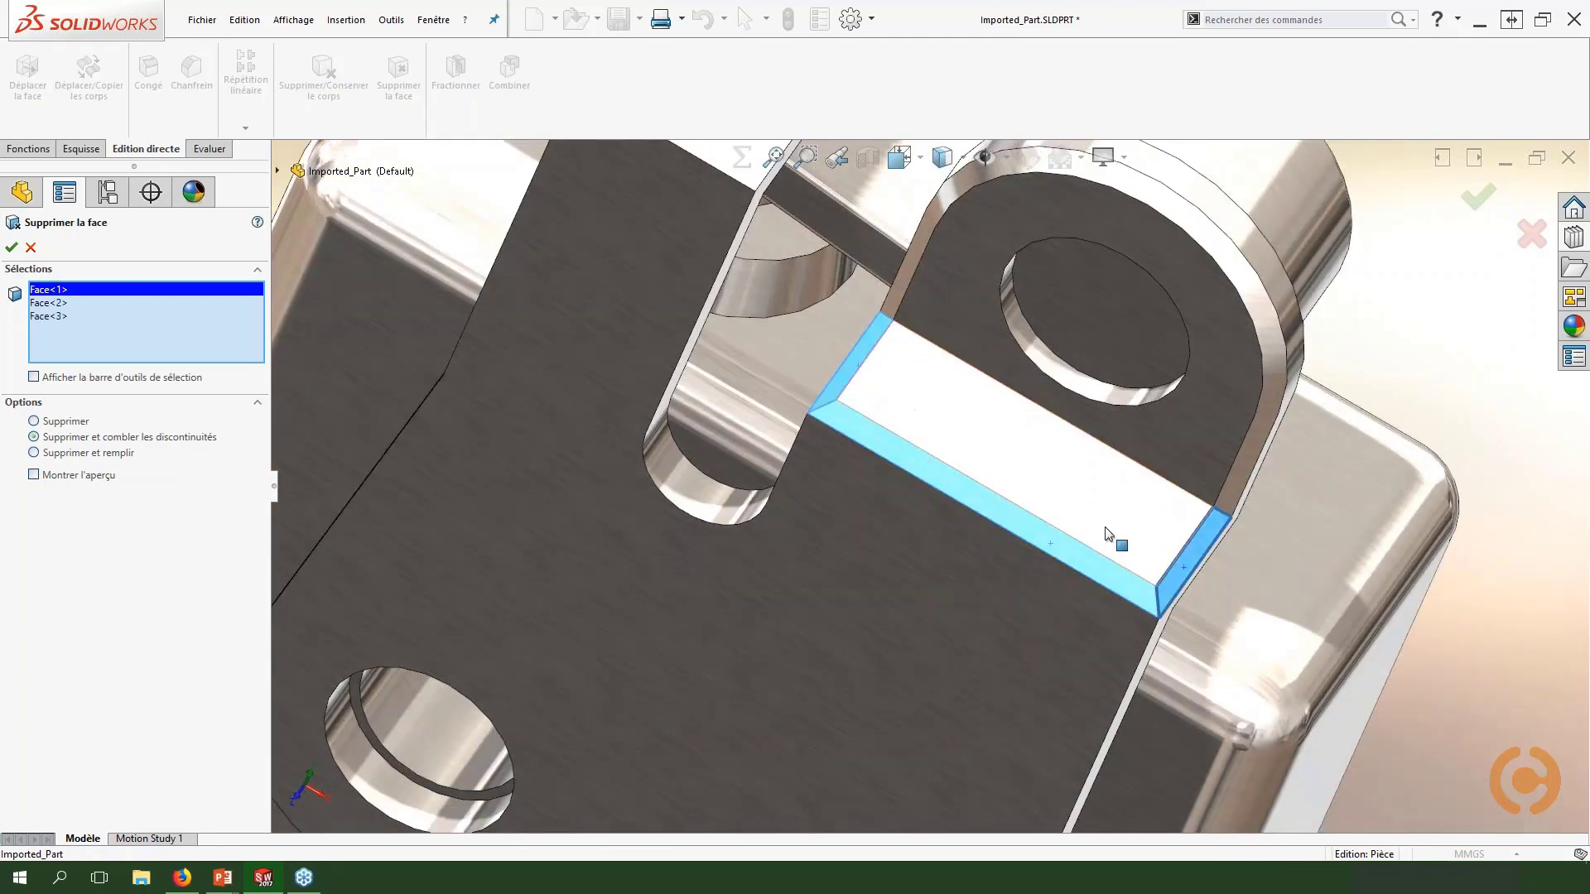
{"action": "middle_click_drag", "start_coordinate": [1111, 532], "coordinate": [1068, 463]}
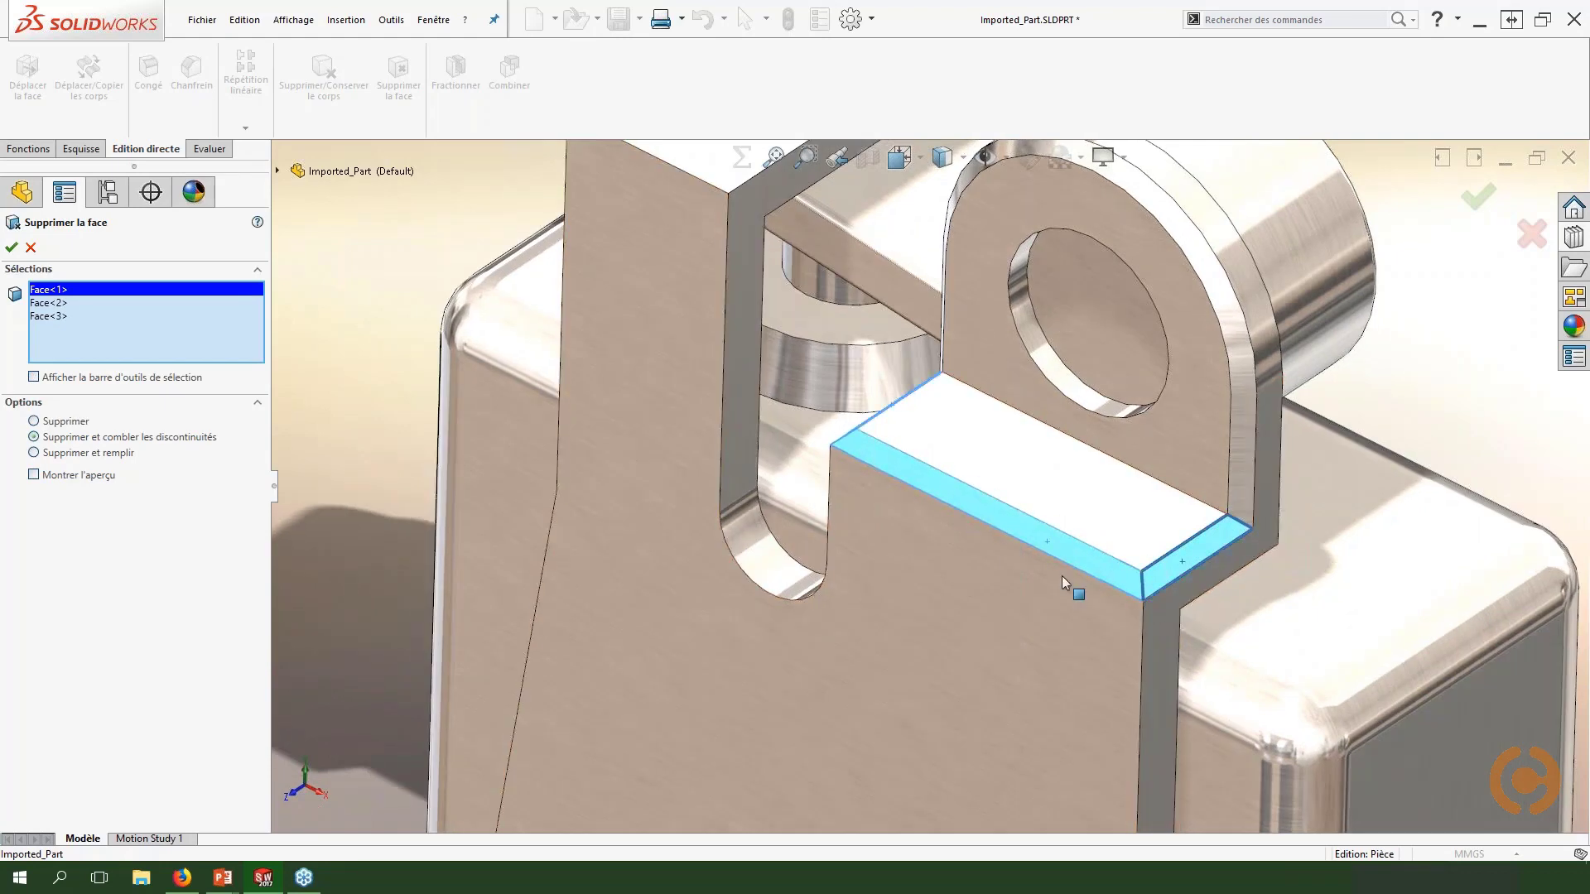
{"action": "middle_click_drag", "start_coordinate": [1035, 578], "coordinate": [952, 515]}
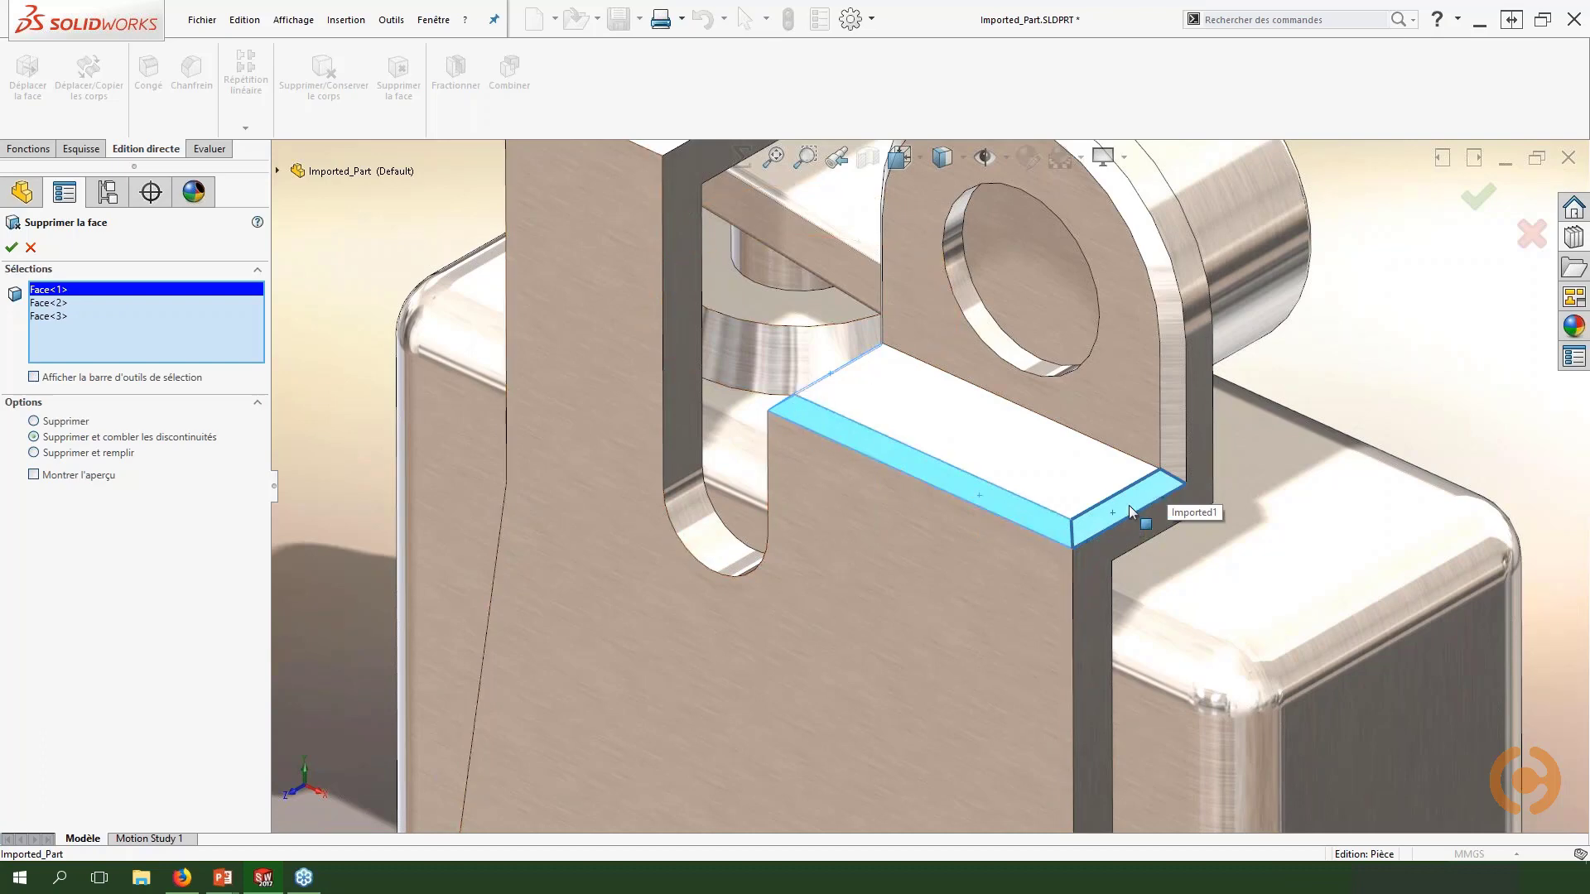
{"action": "scroll", "coordinate": [1081, 547], "scroll_direction": "down", "scroll_amount": 2}
{"action": "scroll", "coordinate": [1079, 548], "scroll_direction": "down", "scroll_amount": 2}
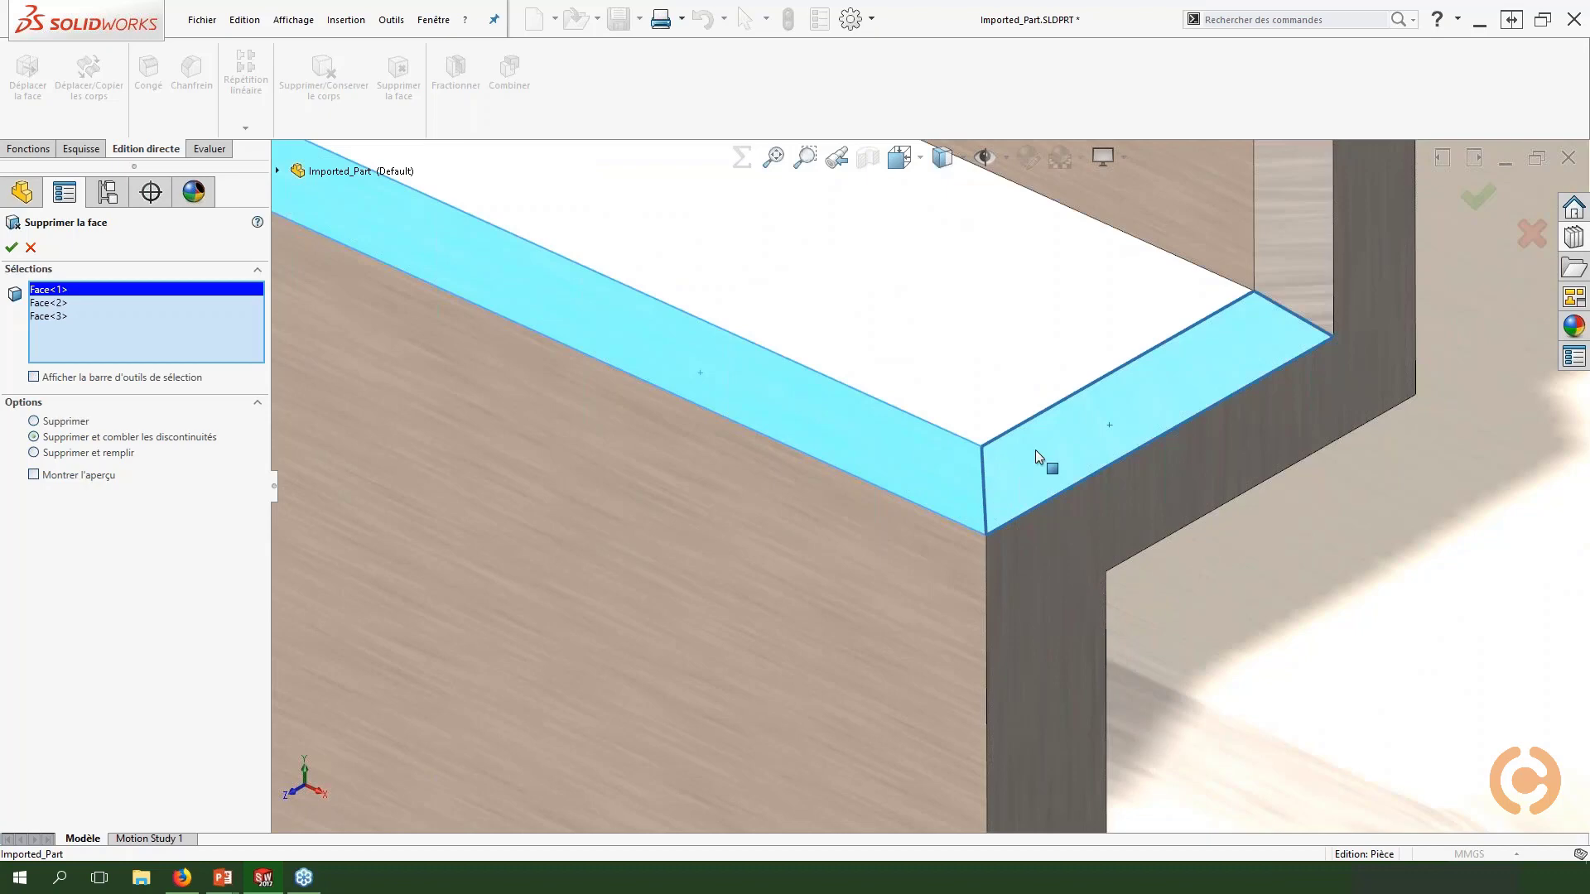
{"action": "scroll", "coordinate": [1035, 454], "scroll_direction": "up", "scroll_amount": 4}
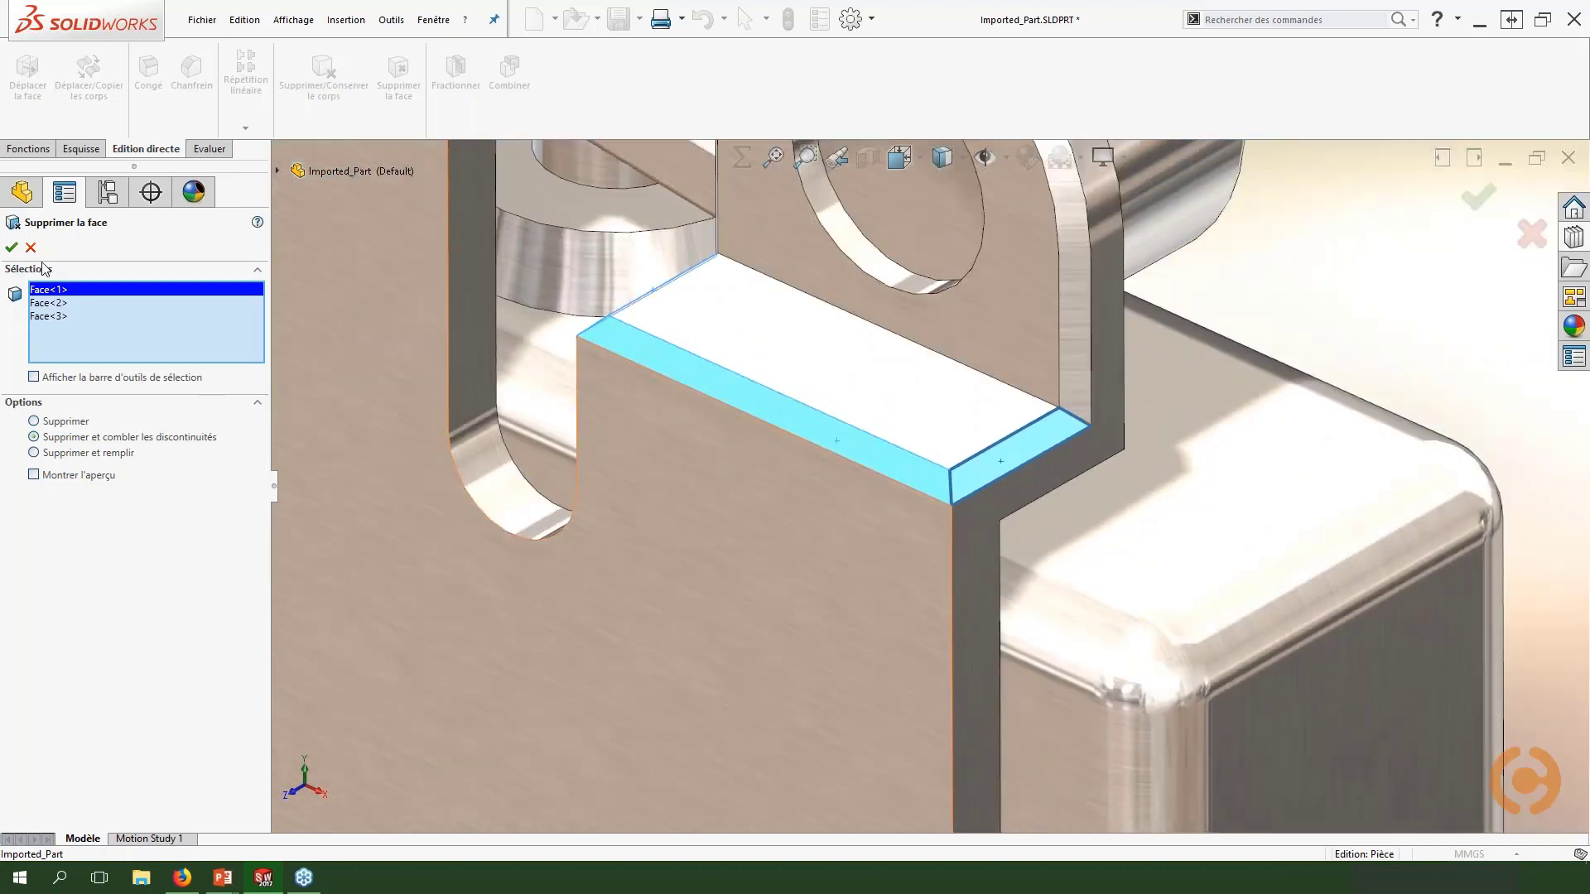
Step: Clear the face selection and reselect only the ledge's near end chamfer with the selection toolbar temporarily displayed
{"action": "left_click", "coordinate": [34, 378]}
{"action": "right_click", "coordinate": [106, 348]}
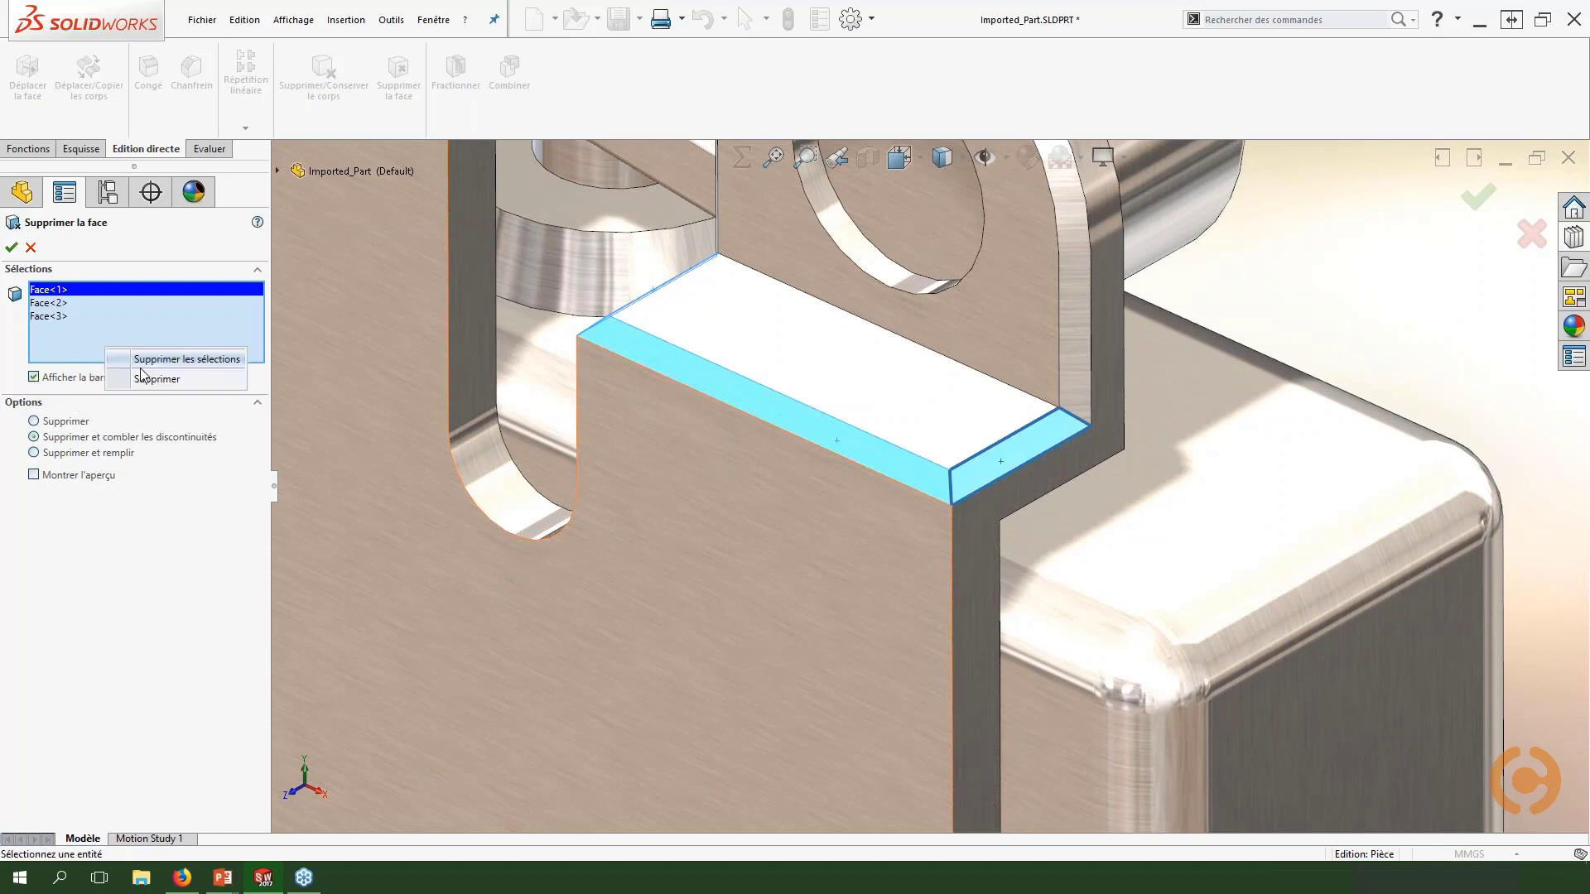
{"action": "left_click", "coordinate": [141, 359]}
{"action": "left_click", "coordinate": [976, 484]}
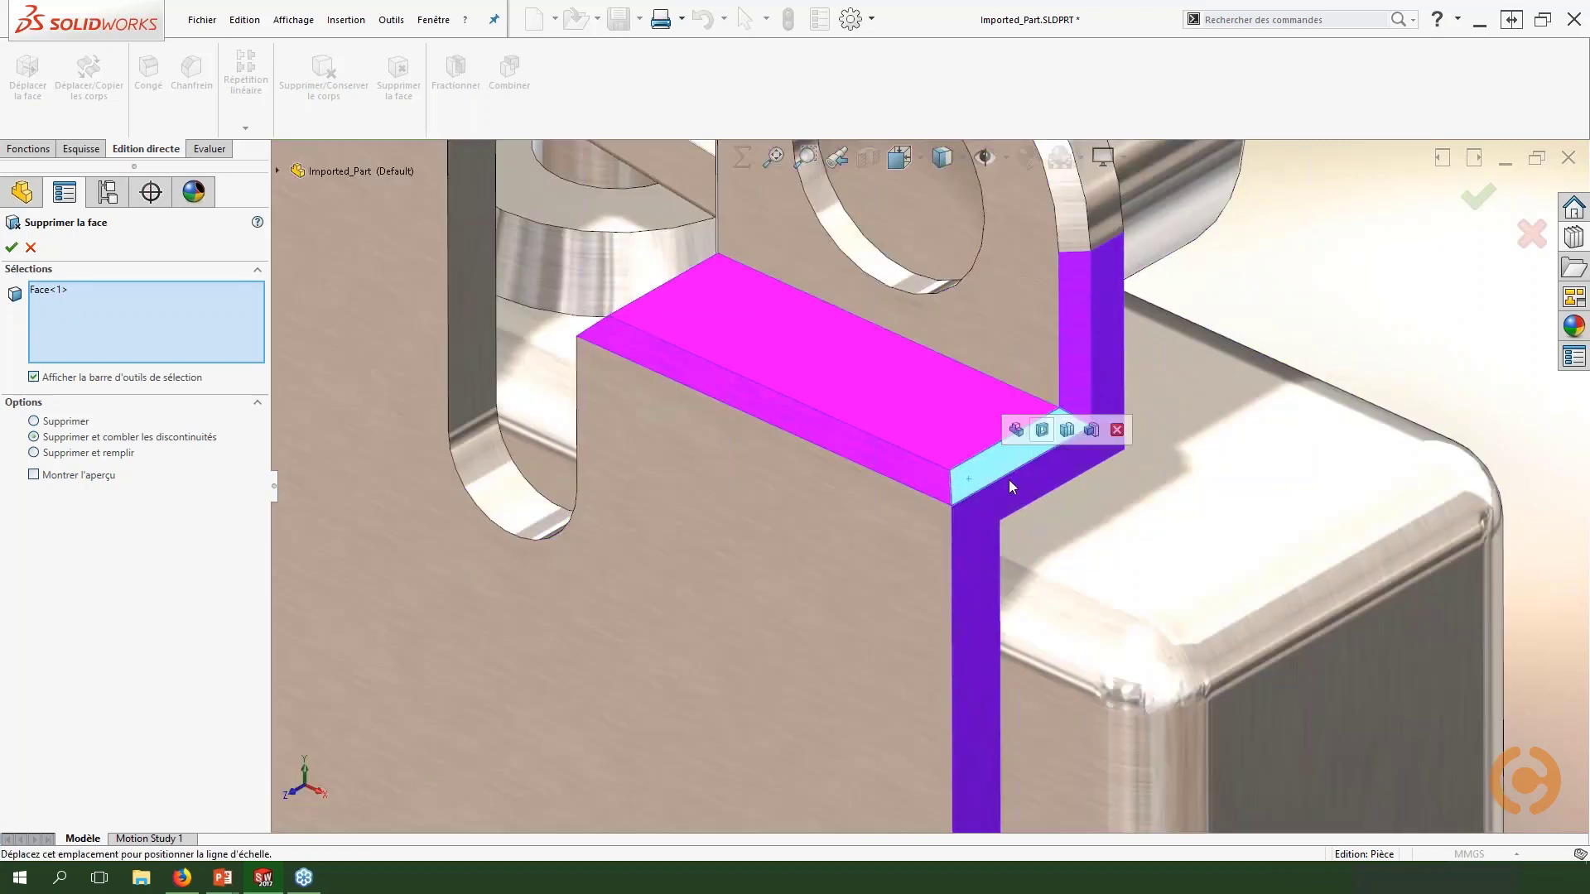
{"action": "left_click", "coordinate": [34, 377]}
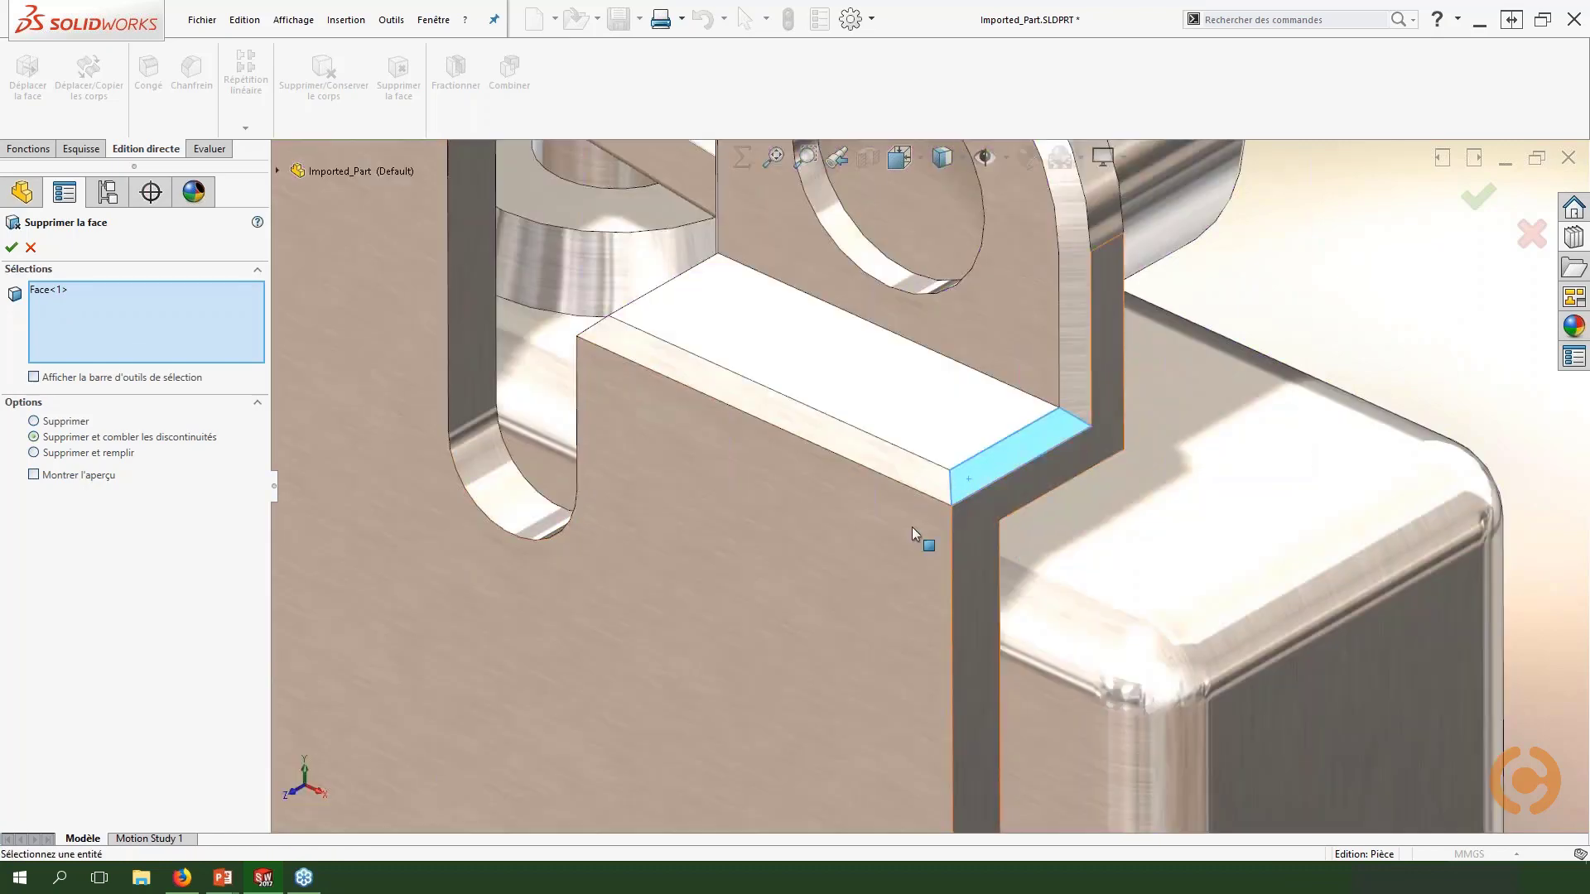
Step: Add the front and opposite end chamfers of the ledge to the selection, and delete all three faces with the gaps patched
{"action": "left_click", "coordinate": [911, 471]}
{"action": "middle_click_drag", "start_coordinate": [752, 410], "coordinate": [762, 558]}
{"action": "left_click", "coordinate": [623, 409]}
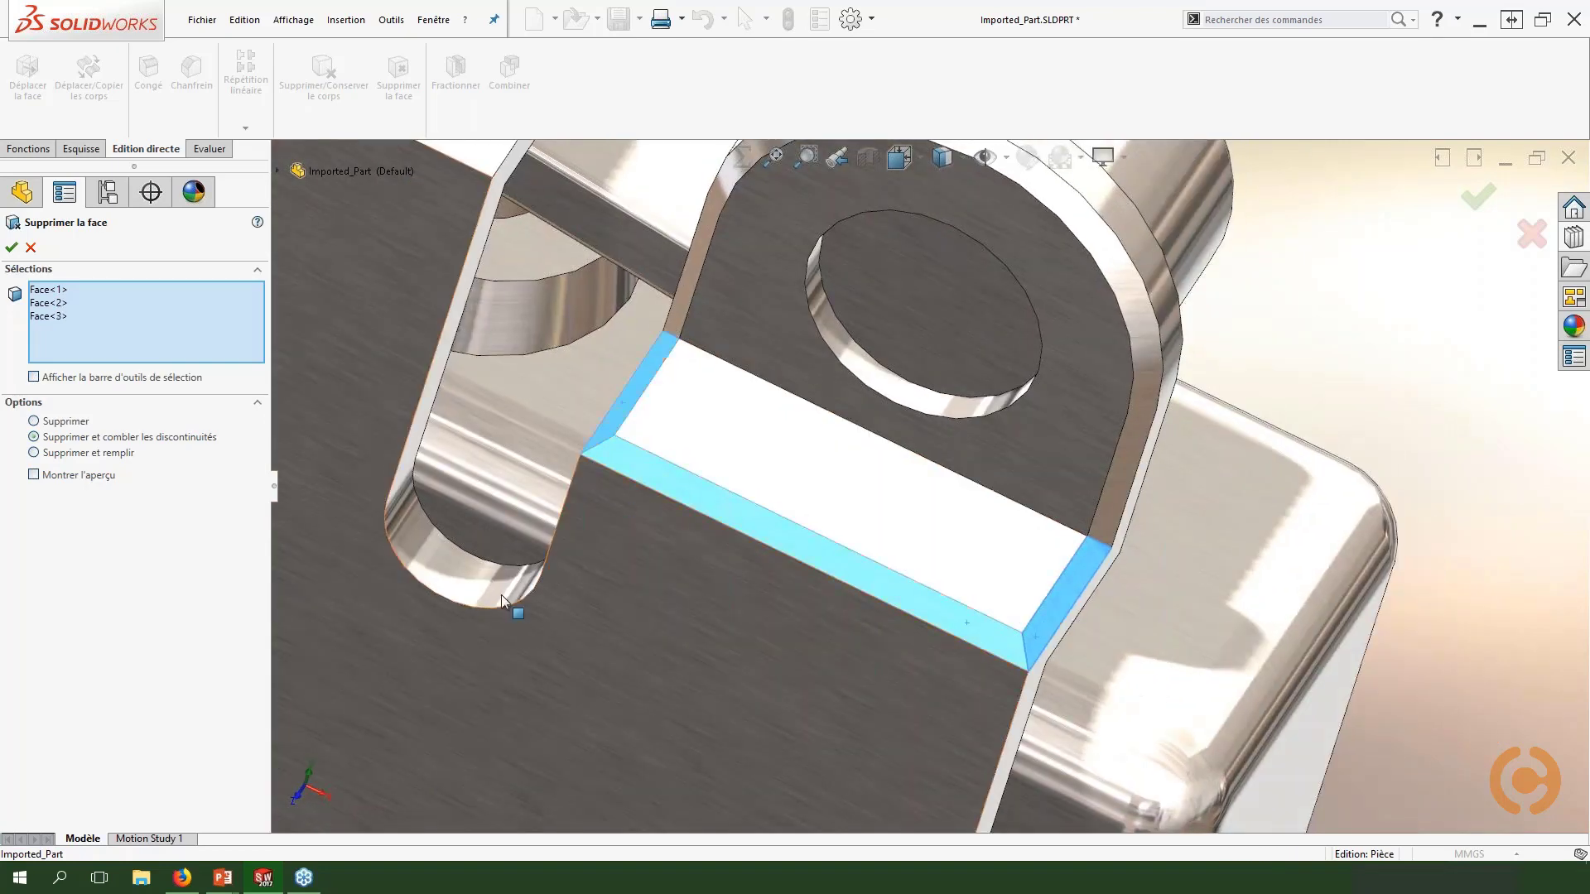
{"action": "left_click", "coordinate": [12, 247]}
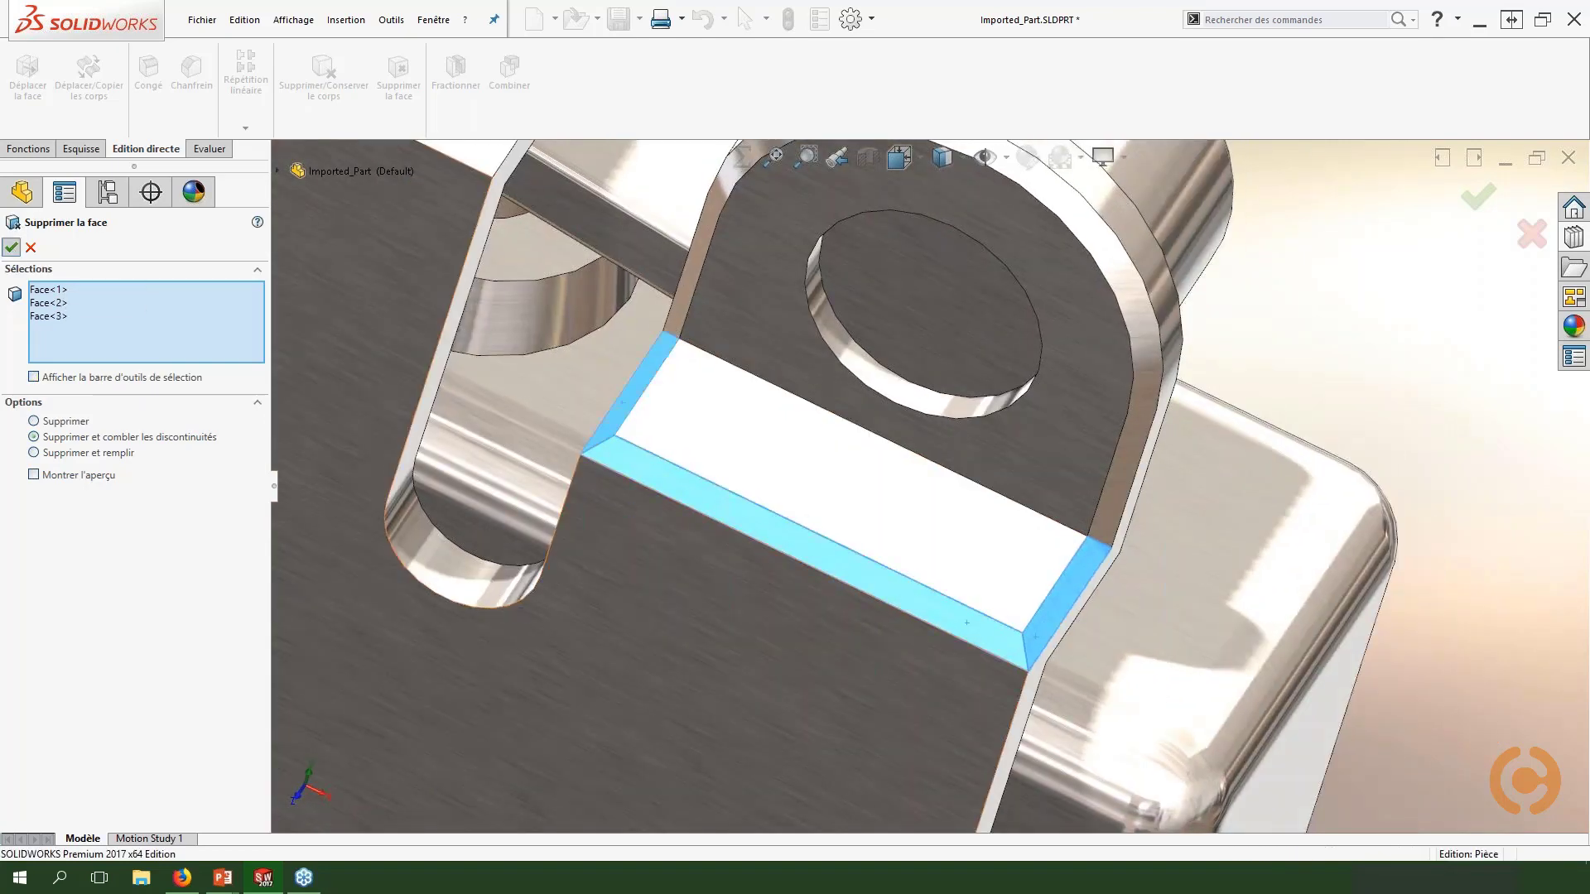
Step: Examine the bracket ledge and its delete-face feature, and inspect the rectangular slot on the housing's opposite face
{"action": "middle_click_drag", "start_coordinate": [663, 607], "coordinate": [706, 500]}
{"action": "scroll", "coordinate": [670, 557], "scroll_direction": "up", "scroll_amount": 4}
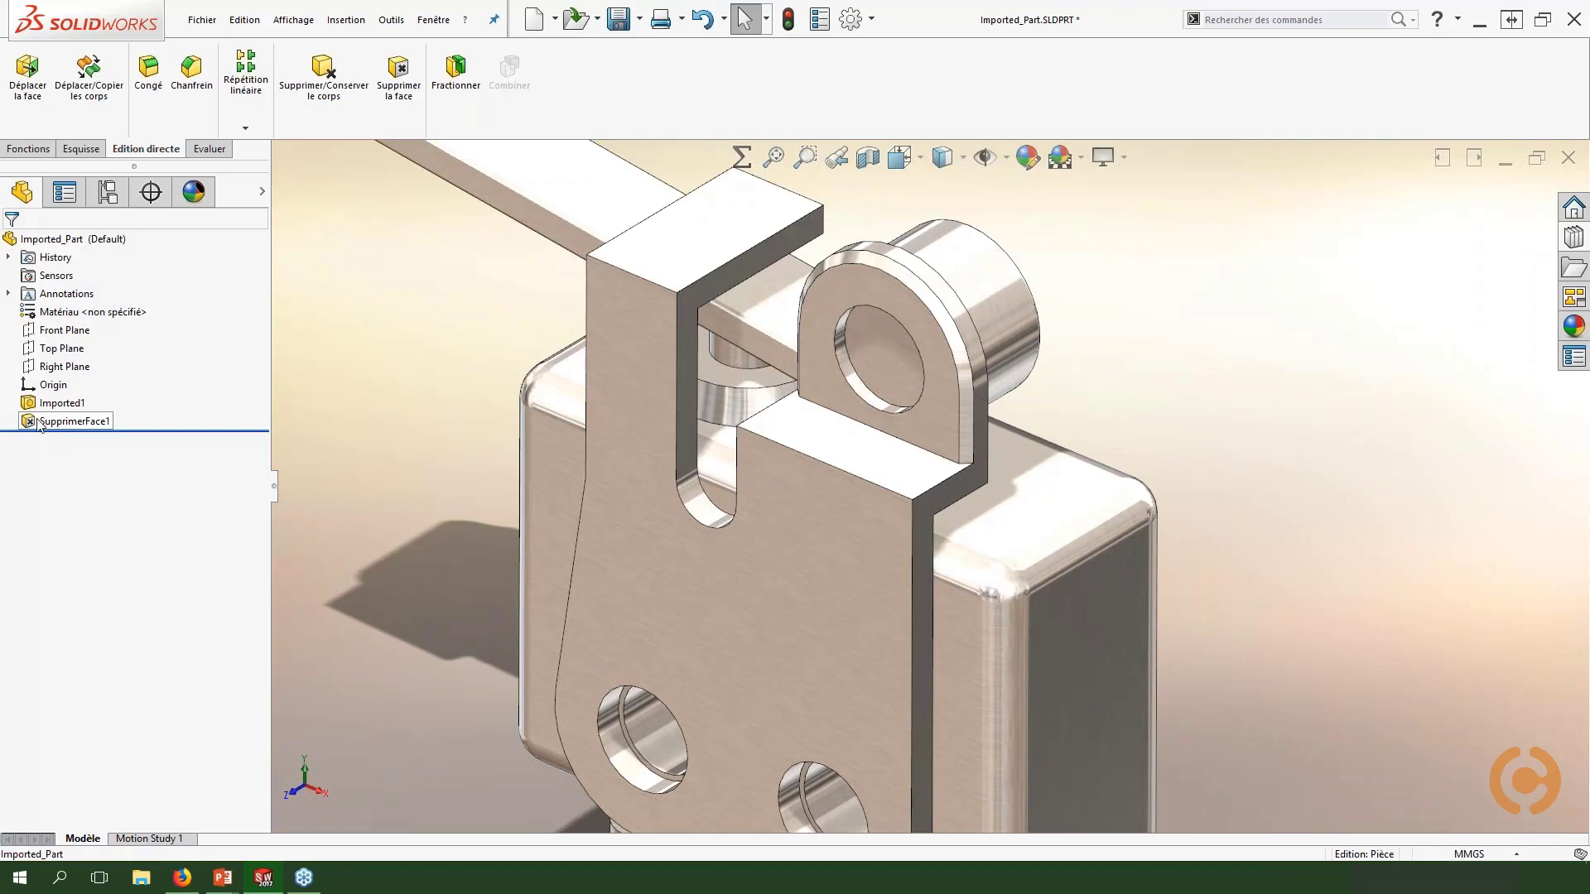
{"action": "left_click", "coordinate": [34, 424]}
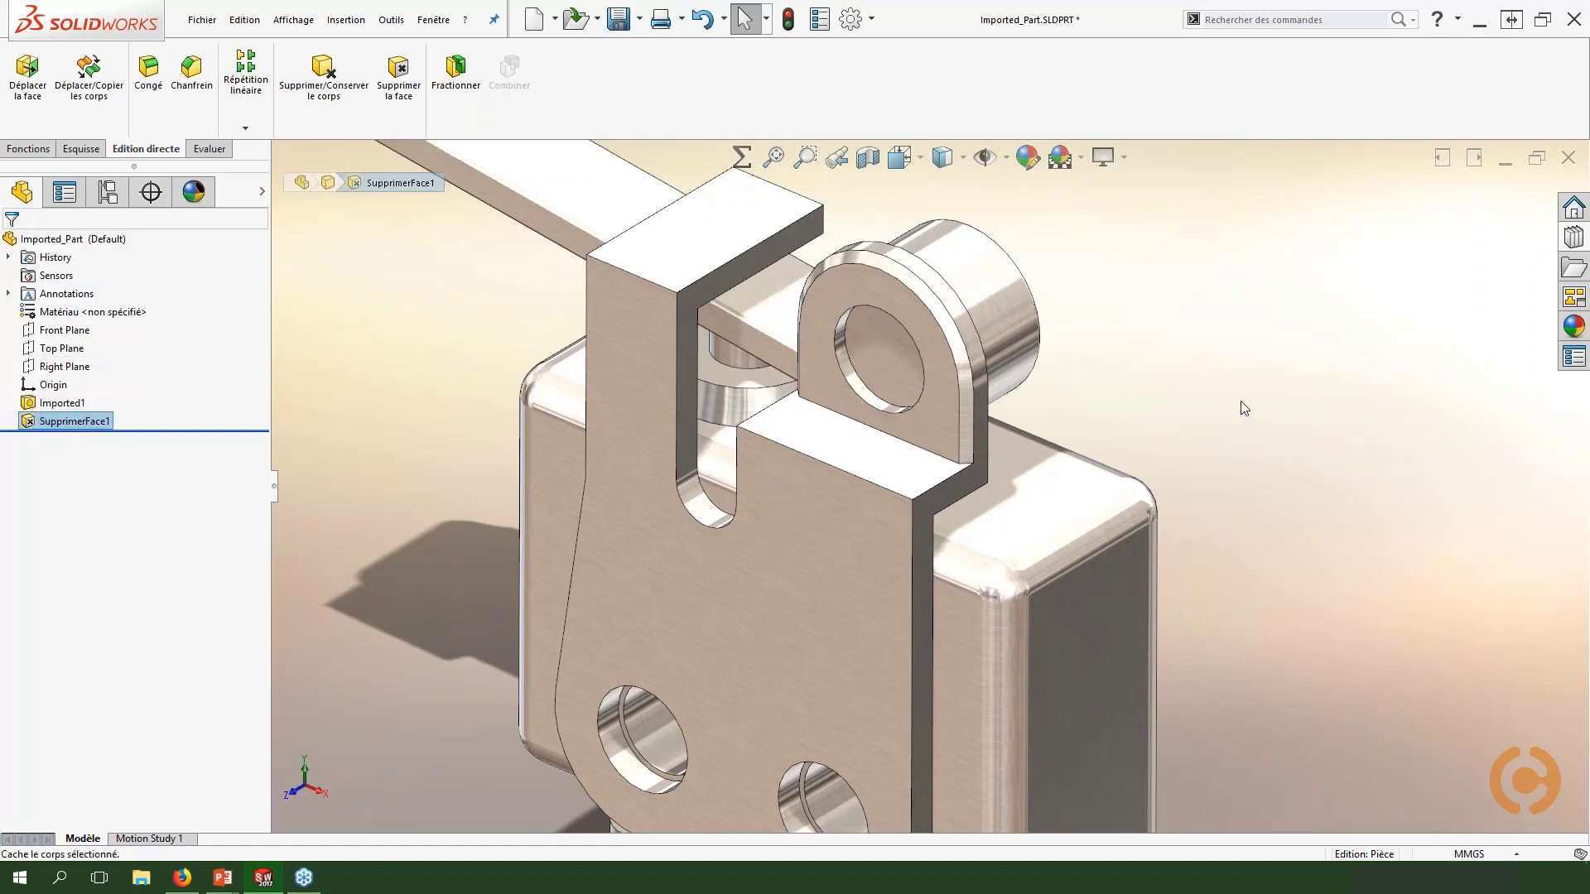
{"action": "scroll", "coordinate": [1166, 454], "scroll_direction": "down", "scroll_amount": 3}
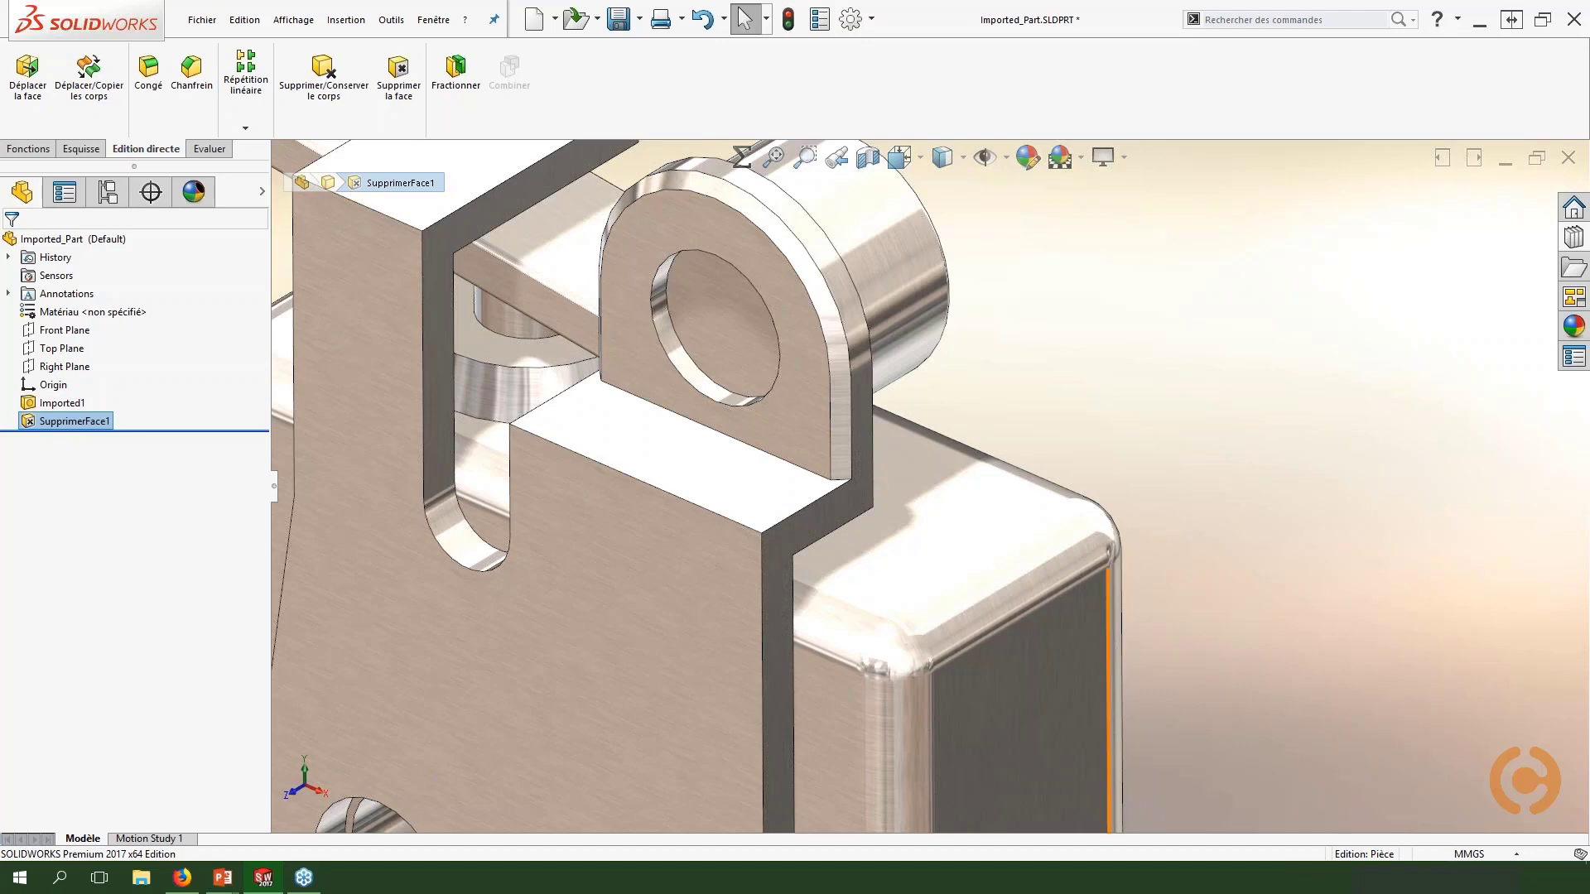
{"action": "middle_click_drag", "start_coordinate": [1172, 607], "coordinate": [1405, 400], "text": "ctrl"}
{"action": "scroll", "coordinate": [1310, 557], "scroll_direction": "up", "scroll_amount": 10}
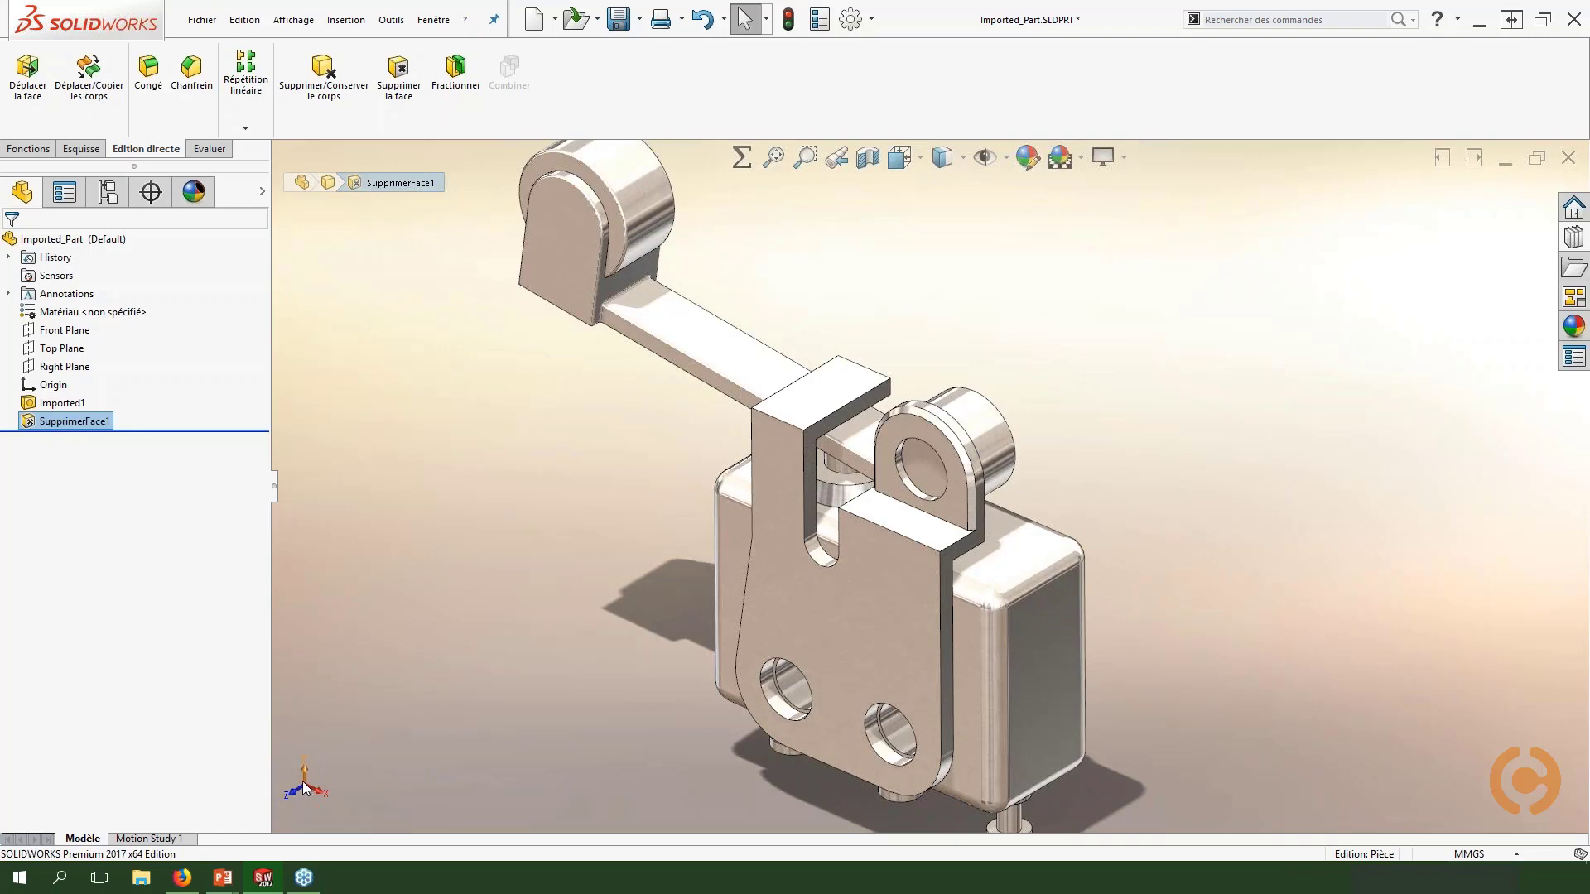
{"action": "left_click", "coordinate": [305, 770], "text": "shift"}
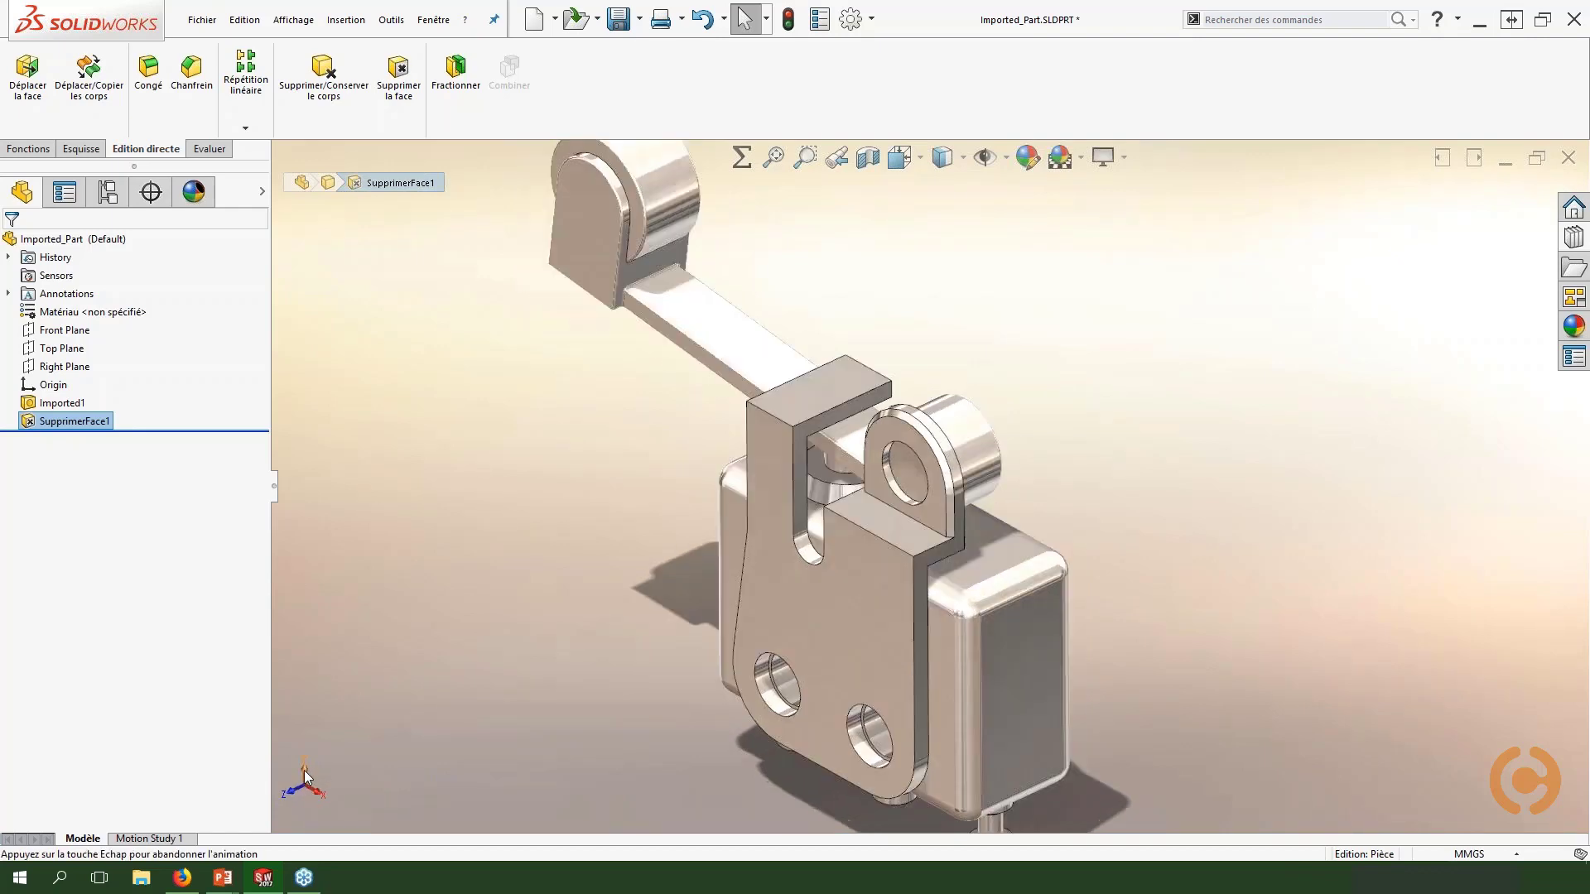
{"action": "left_click", "coordinate": [305, 770], "text": "shift"}
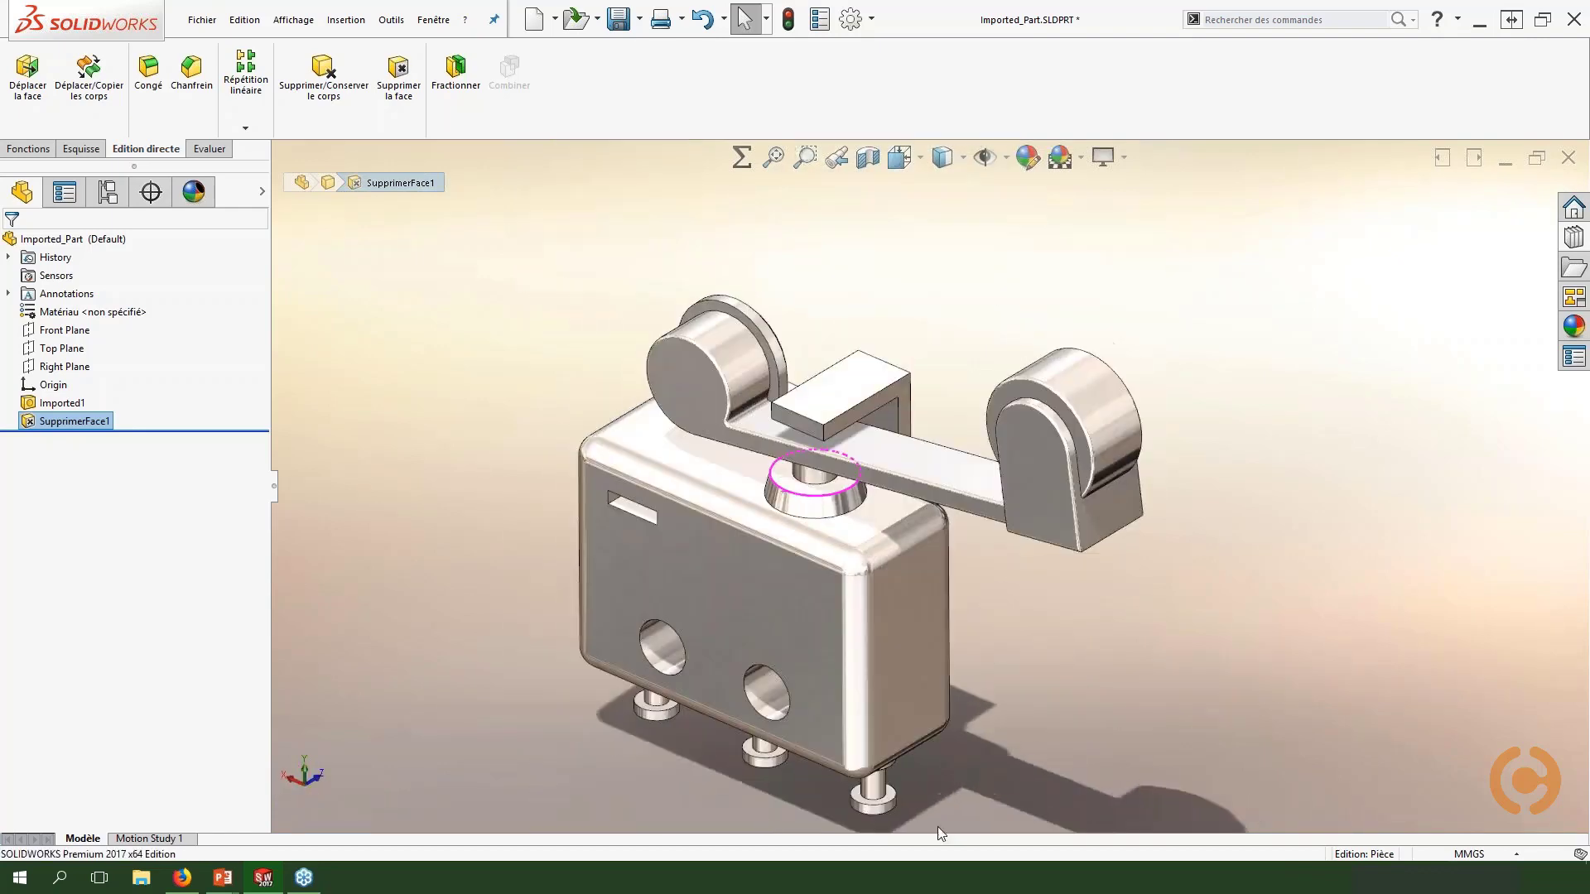
{"action": "middle_click_drag", "start_coordinate": [944, 828], "coordinate": [956, 737], "text": "ctrl"}
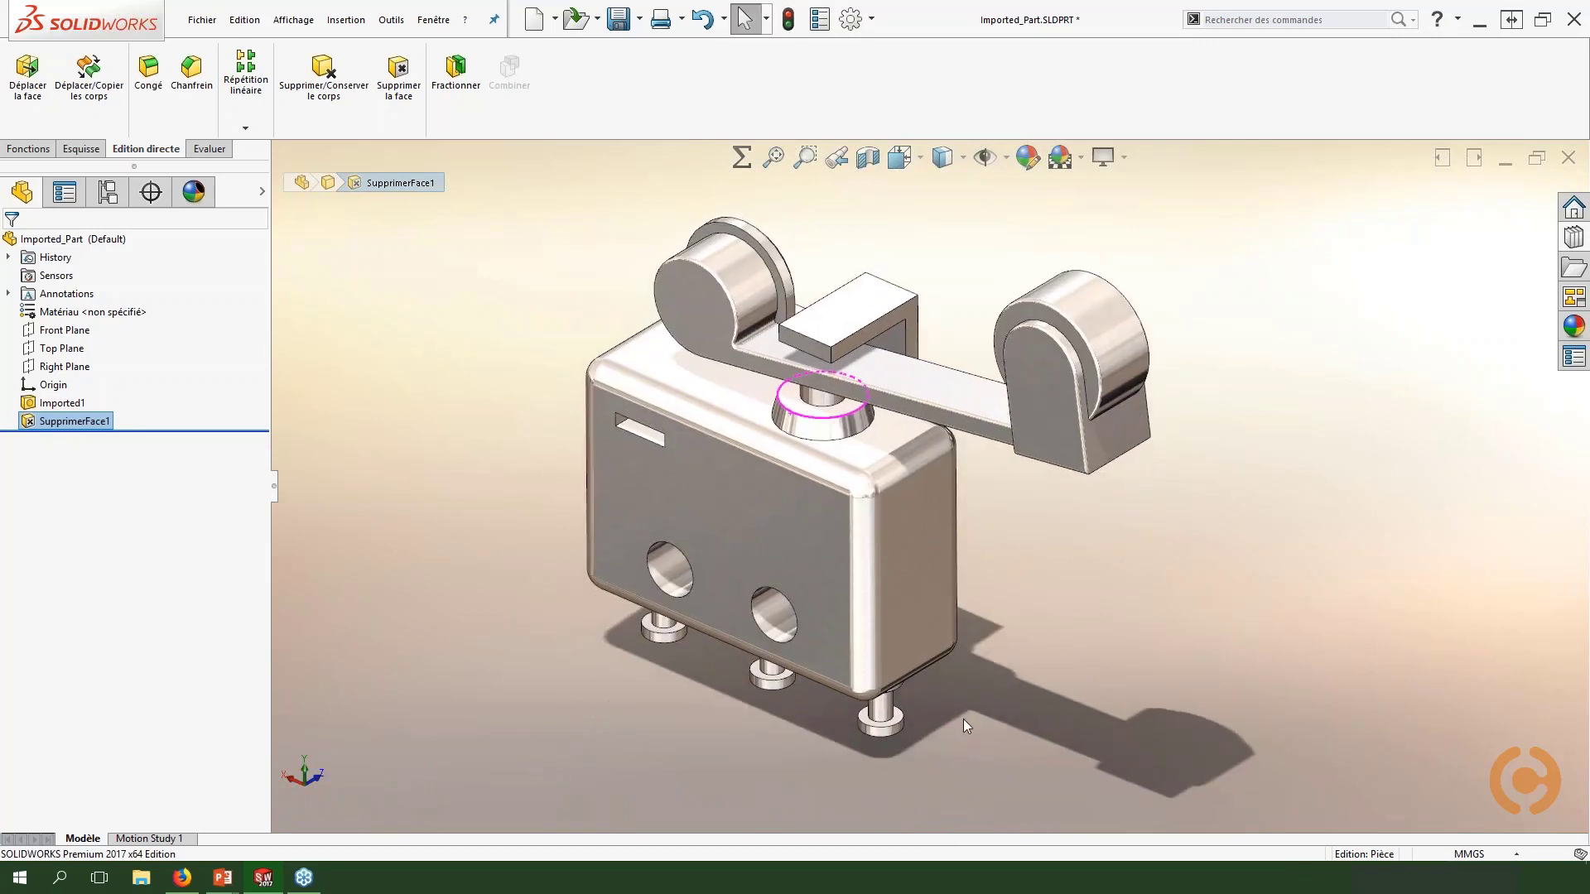
{"action": "scroll", "coordinate": [607, 433], "scroll_direction": "down", "scroll_amount": 4}
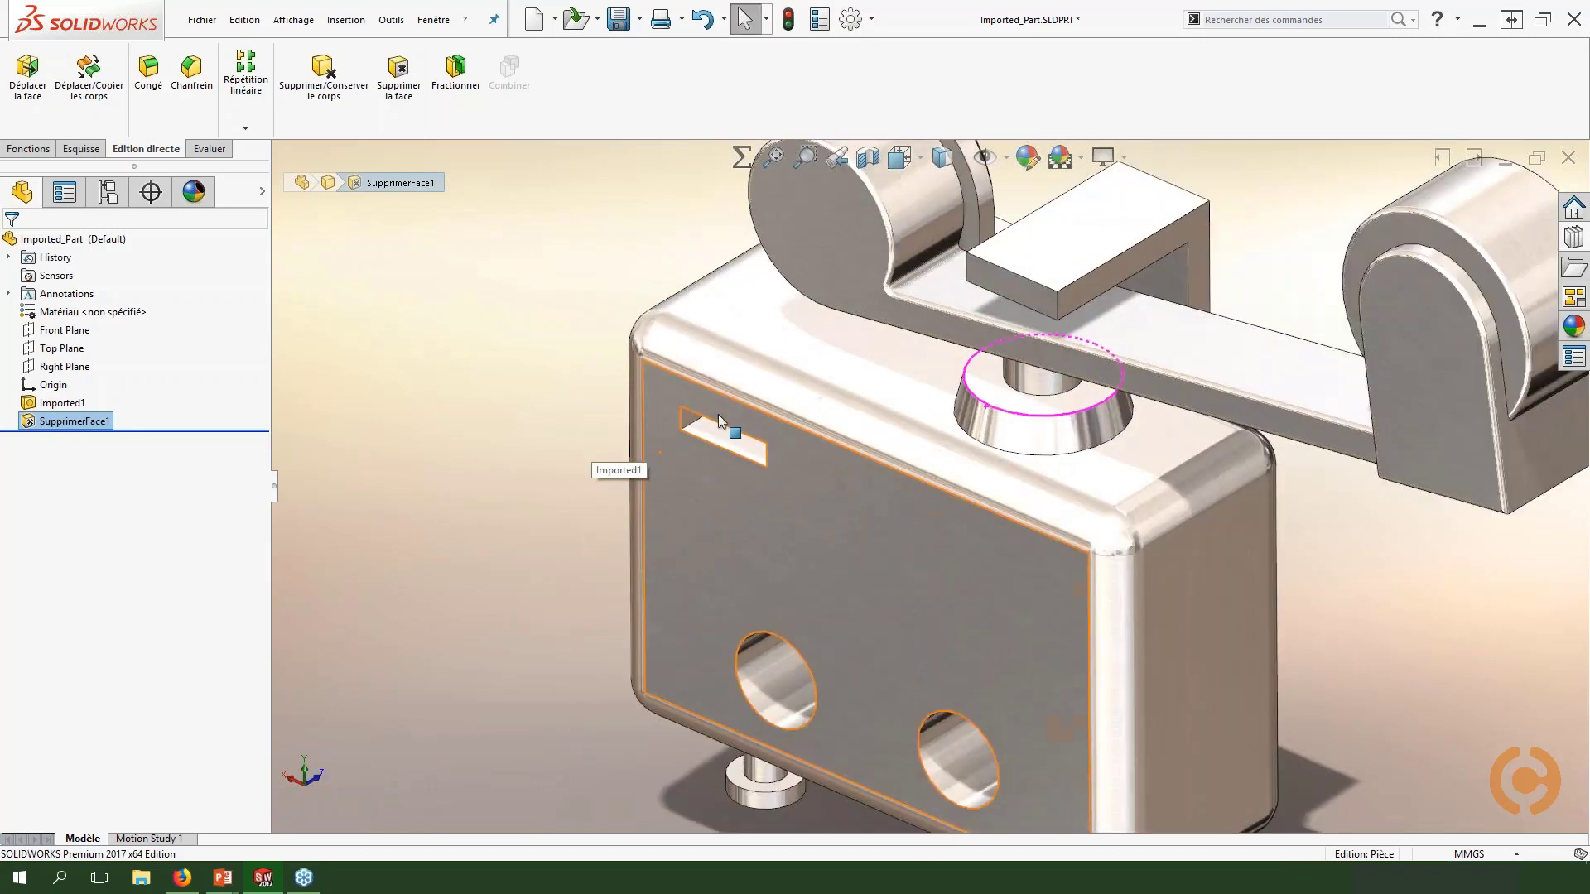
{"action": "mouse_move", "coordinate": [702, 432]}
{"action": "middle_mouse_down"}
{"action": "mouse_move", "coordinate": [728, 390]}
{"action": "mouse_move", "coordinate": [725, 437]}
{"action": "middle_mouse_up"}
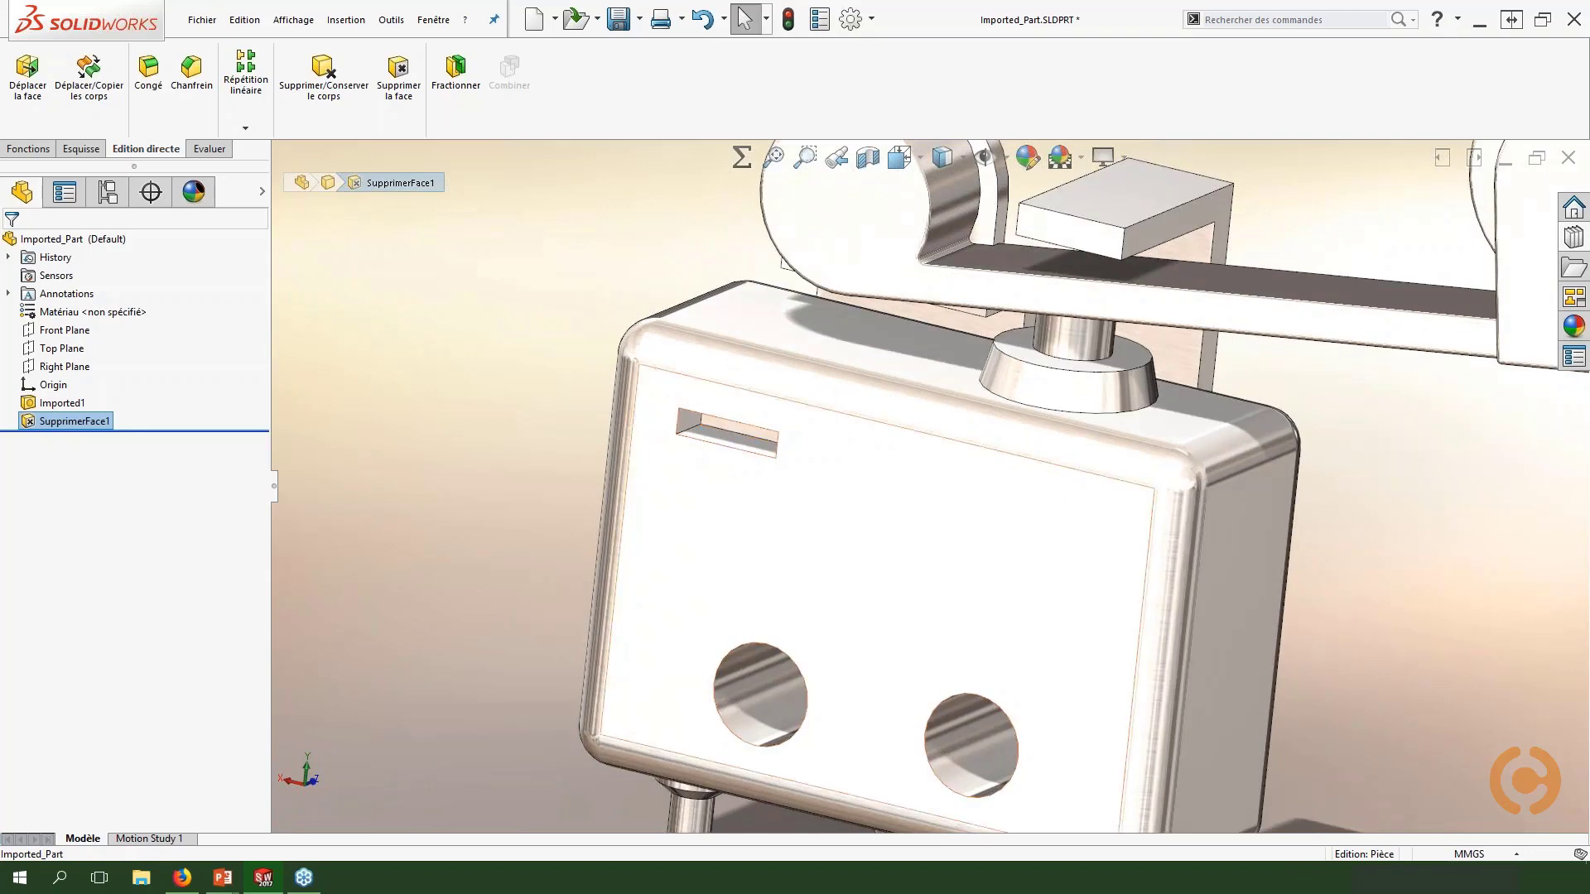
{"action": "middle_click_drag", "start_coordinate": [840, 549], "coordinate": [580, 543]}
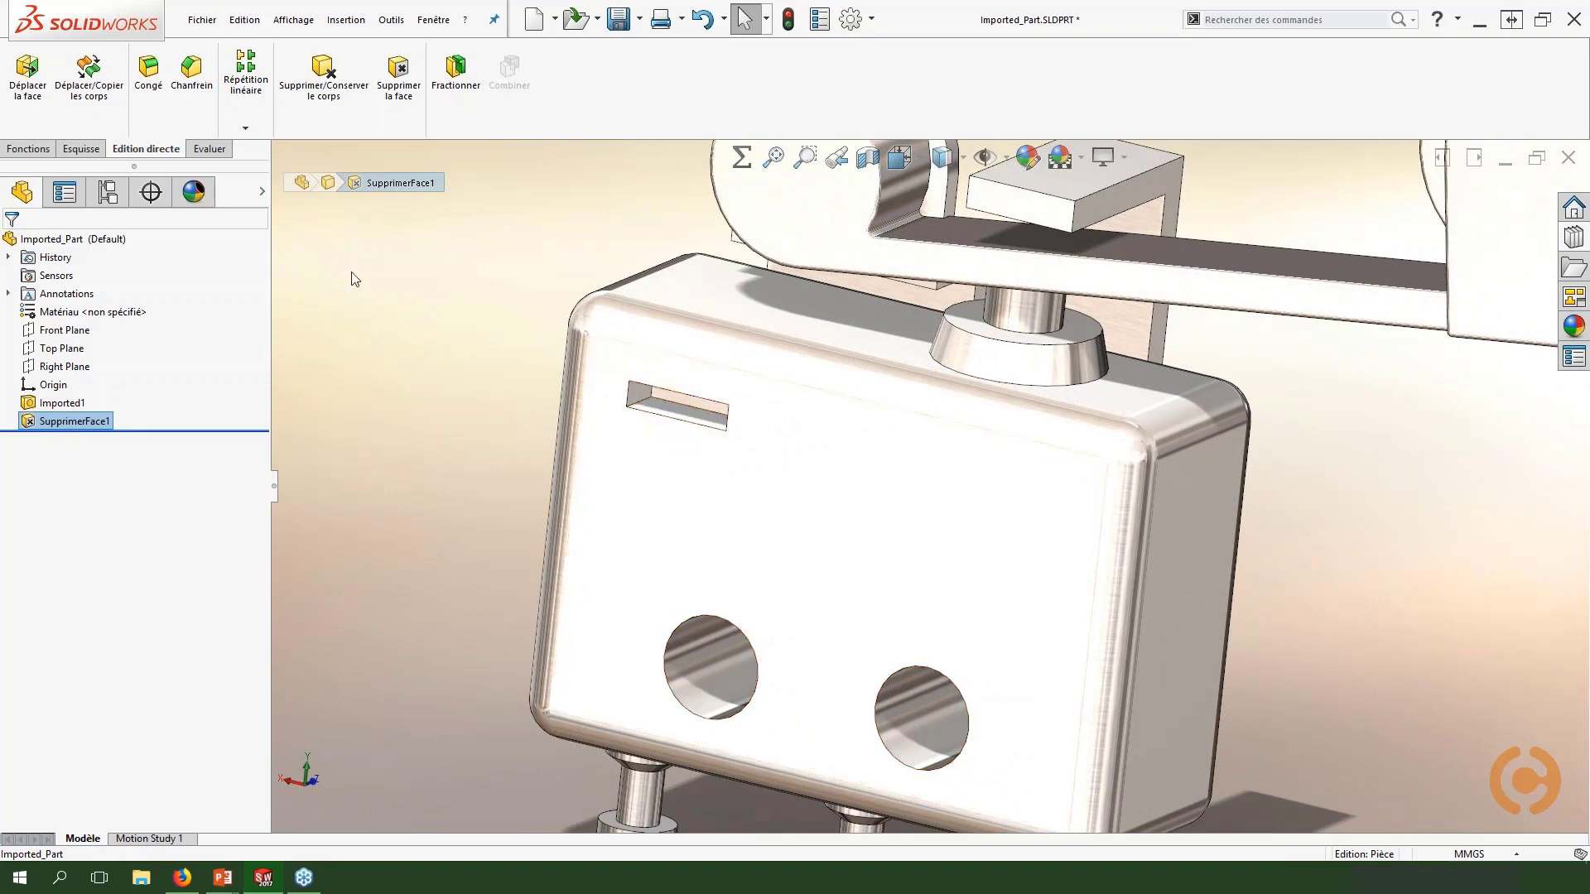
Step: Start a linear pattern along the housing face's vertical edge beside the slot, with a spacing of 1 mm
{"action": "left_click", "coordinate": [246, 97]}
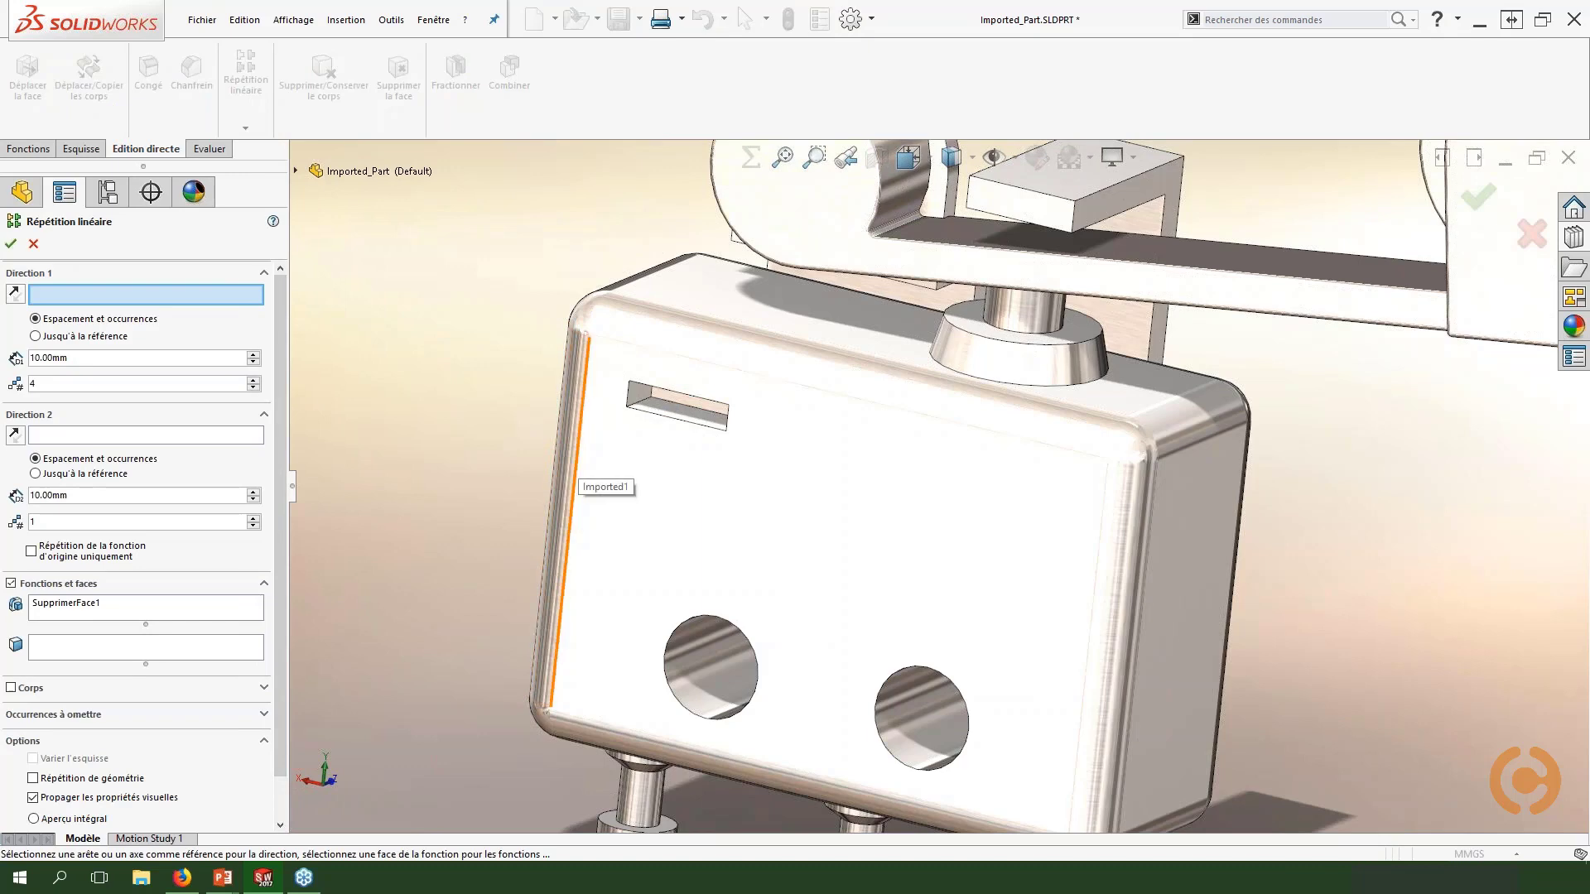
{"action": "left_click", "coordinate": [578, 454]}
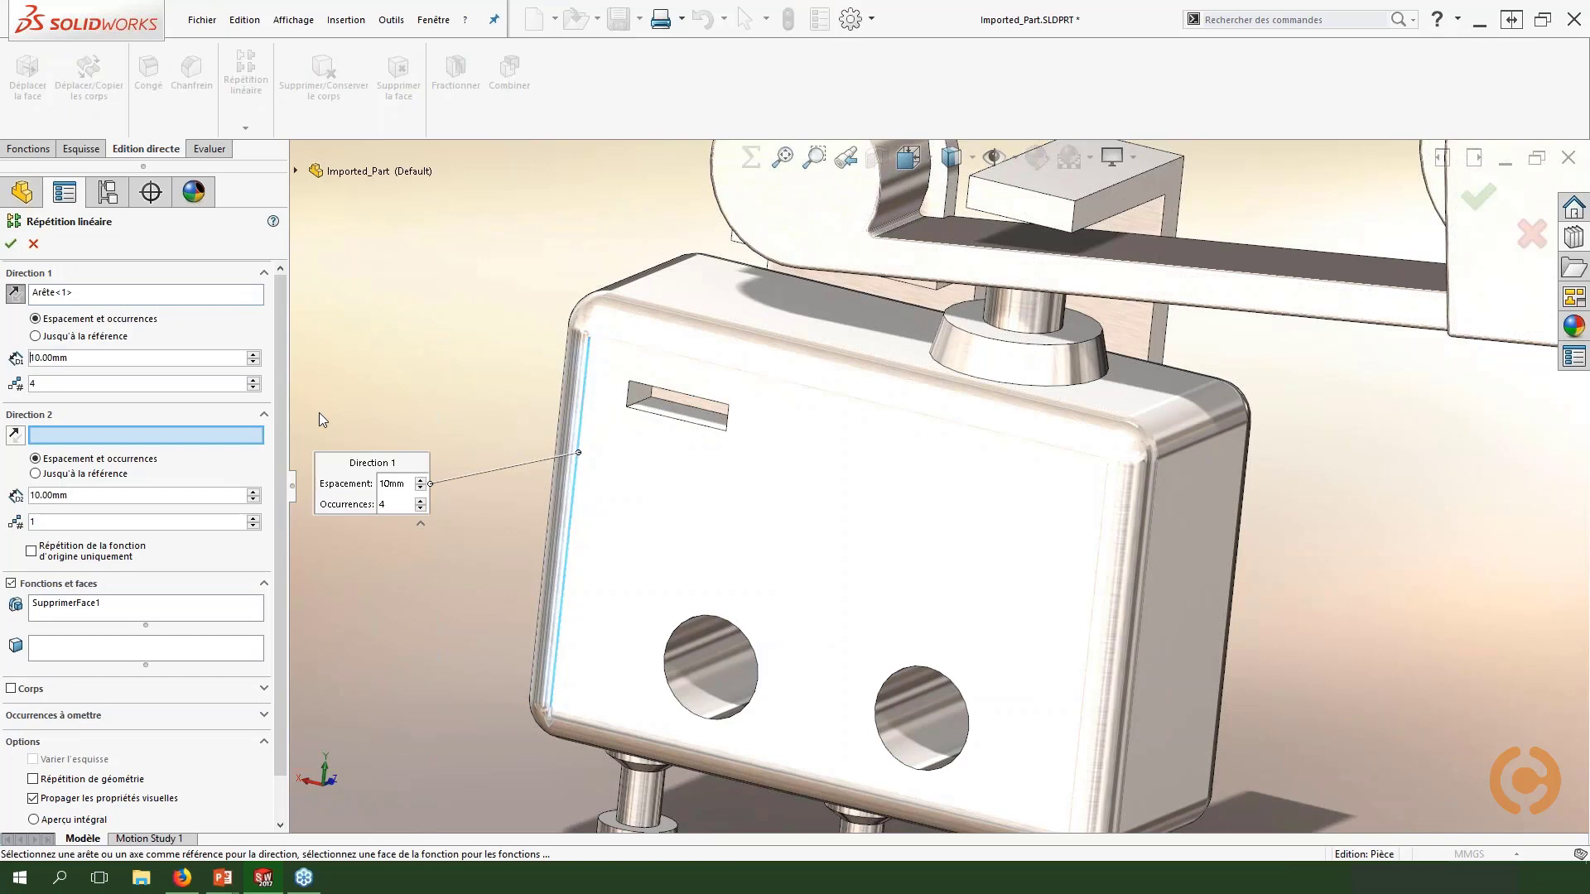
{"action": "double_click", "coordinate": [76, 359]}
{"action": "type", "text": "1"}
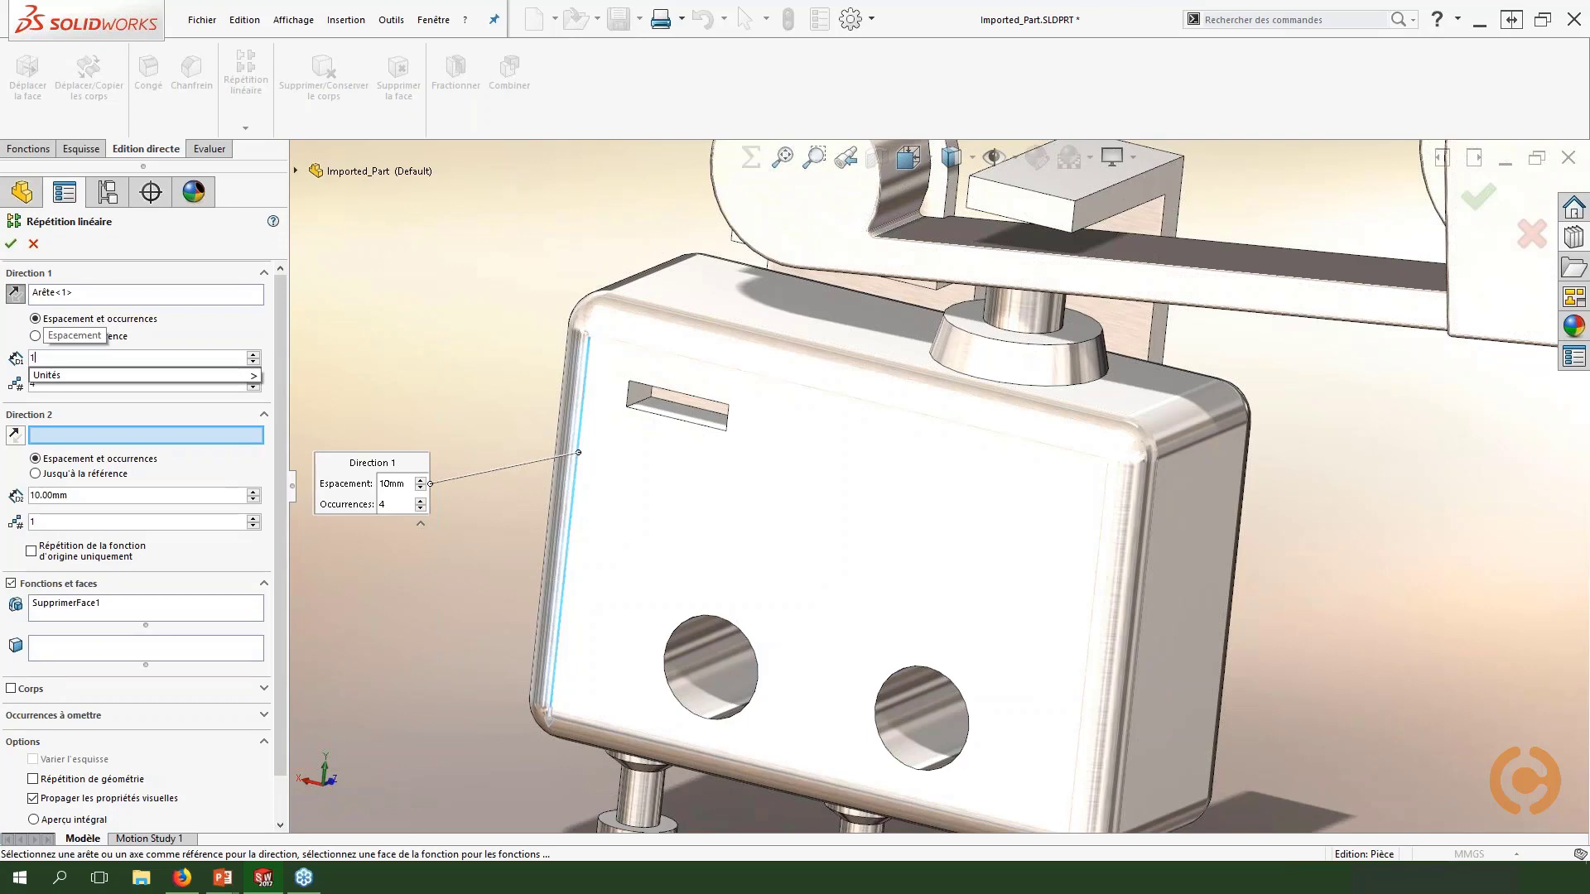
{"action": "key", "text": "Return"}
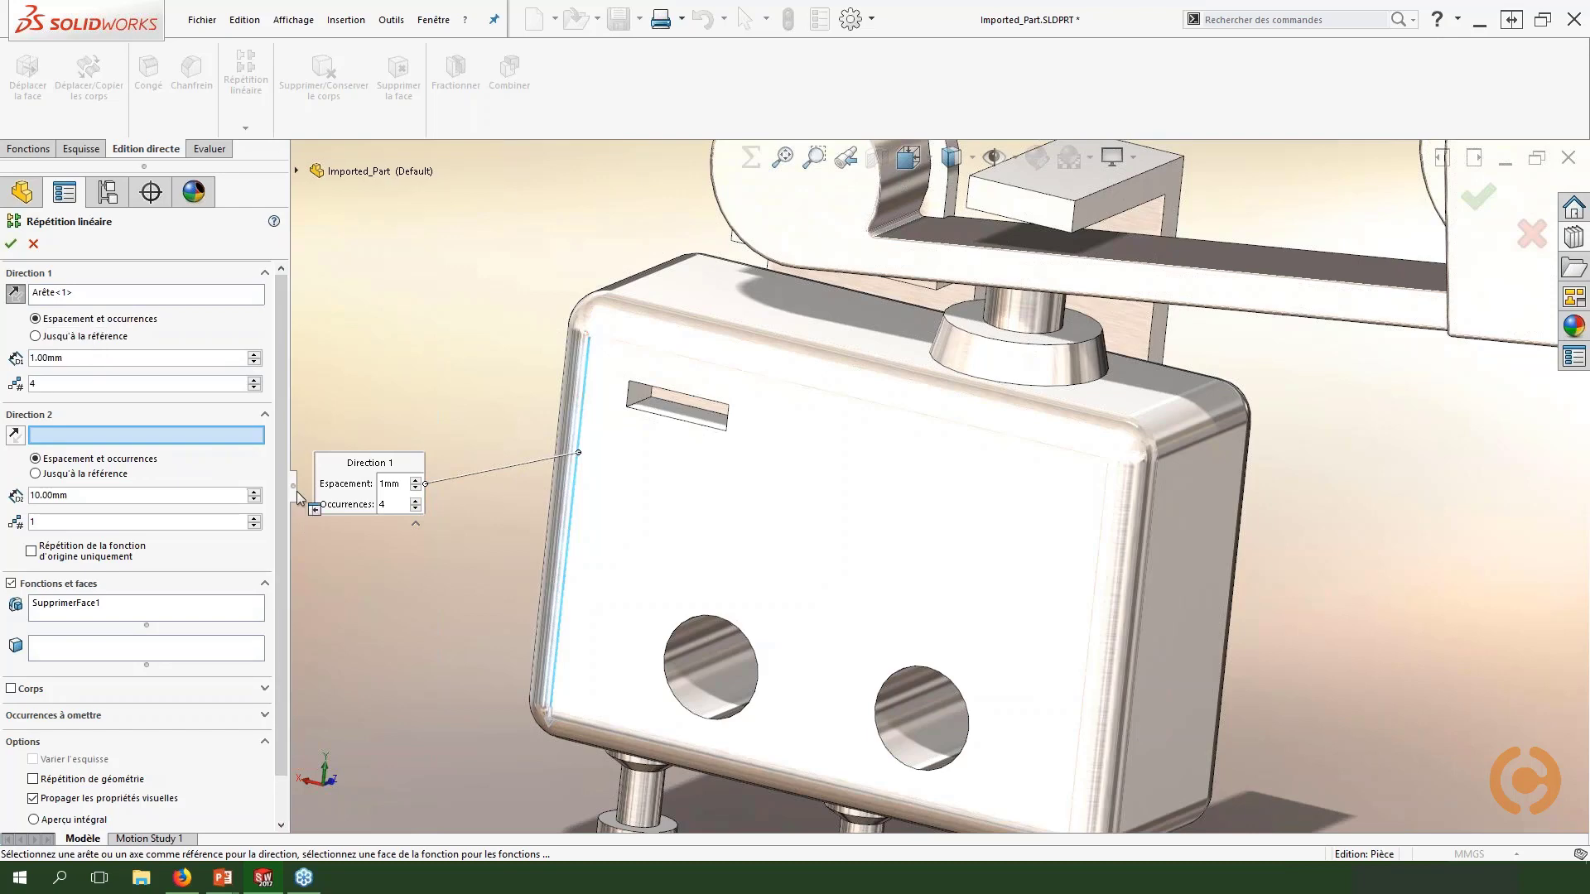
{"action": "left_click_drag", "start_coordinate": [291, 524], "coordinate": [298, 524]}
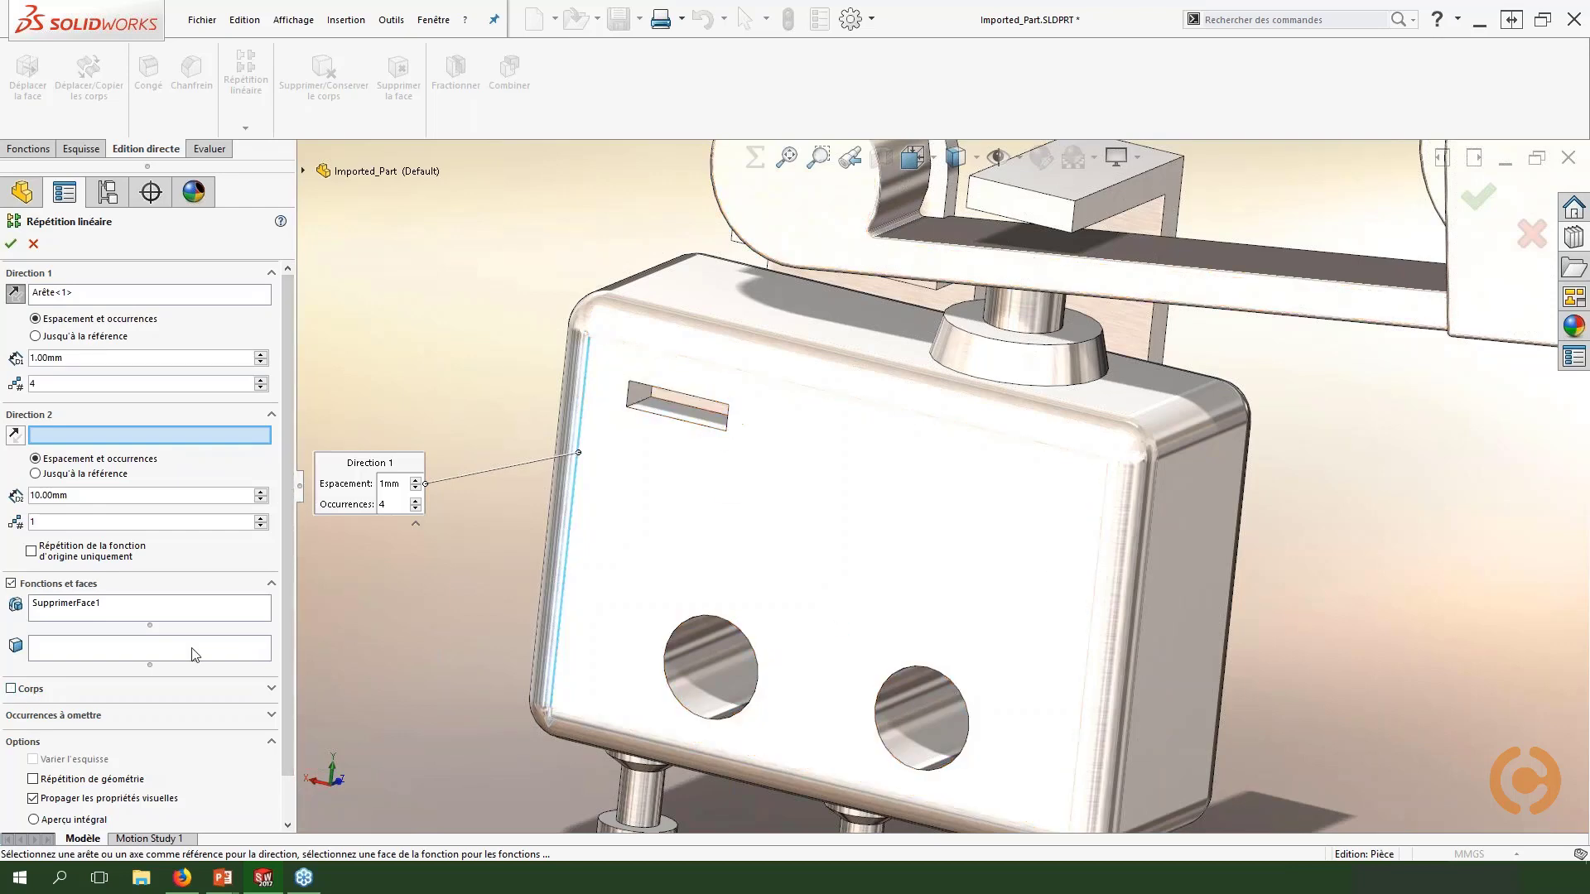
Step: Select the rectangular slot's five faces as the faces to repeat and create the linear pattern with 4 occurrences
{"action": "left_click", "coordinate": [150, 654]}
{"action": "scroll", "coordinate": [678, 459], "scroll_direction": "down", "scroll_amount": 6}
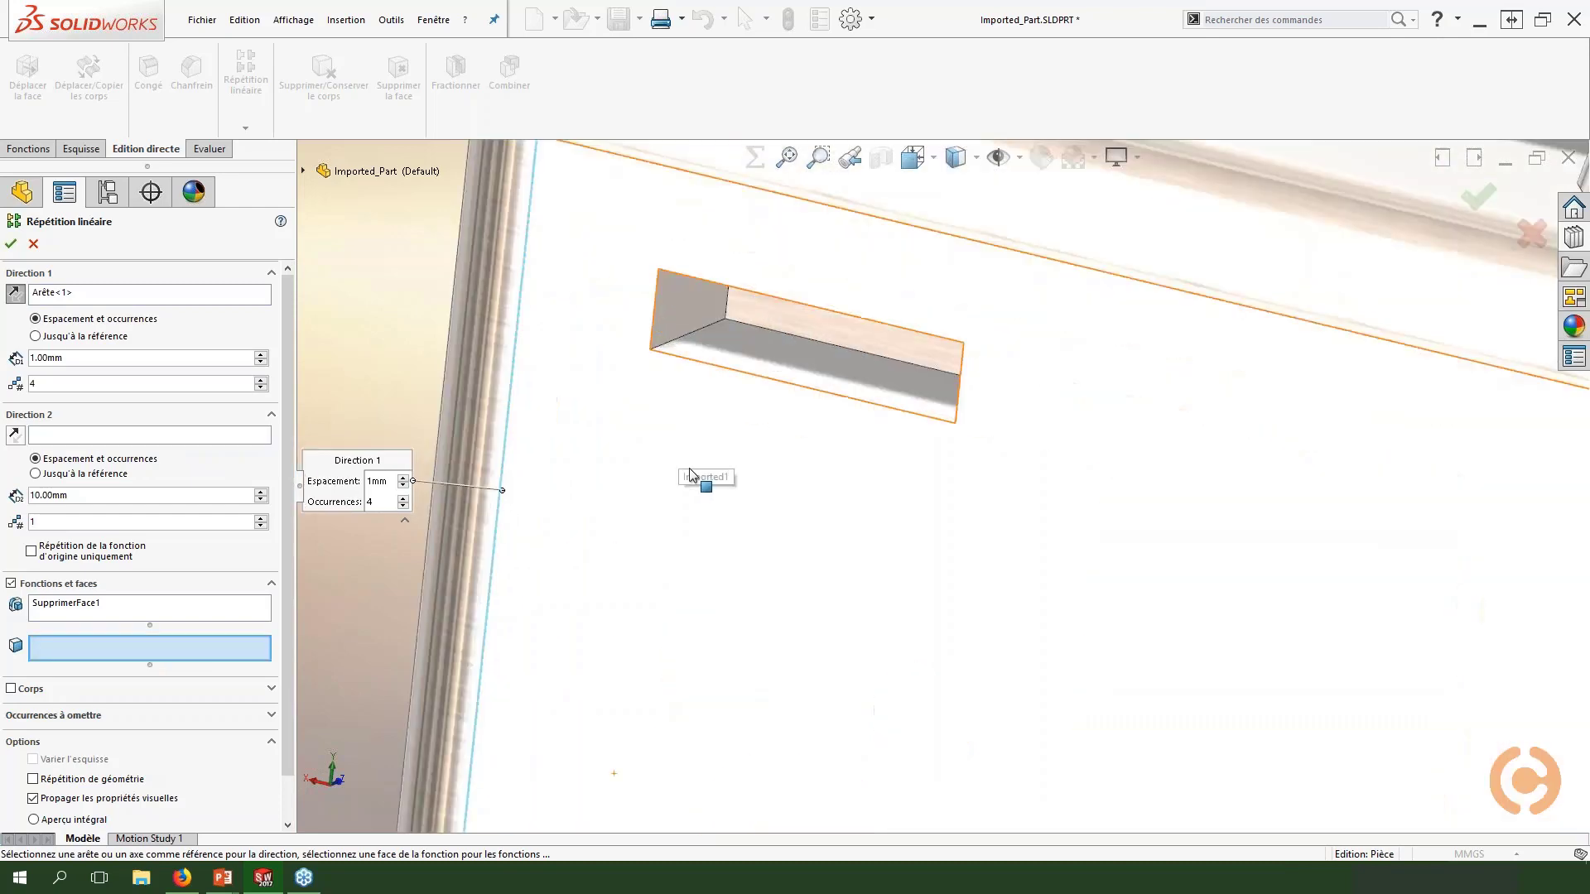
{"action": "middle_click_drag", "start_coordinate": [749, 466], "coordinate": [675, 641], "text": "ctrl"}
{"action": "middle_click_drag", "start_coordinate": [677, 625], "coordinate": [911, 571]}
{"action": "left_click", "coordinate": [641, 533]}
{"action": "left_click", "coordinate": [702, 481]}
{"action": "left_click", "coordinate": [731, 555]}
{"action": "left_click", "coordinate": [994, 554]}
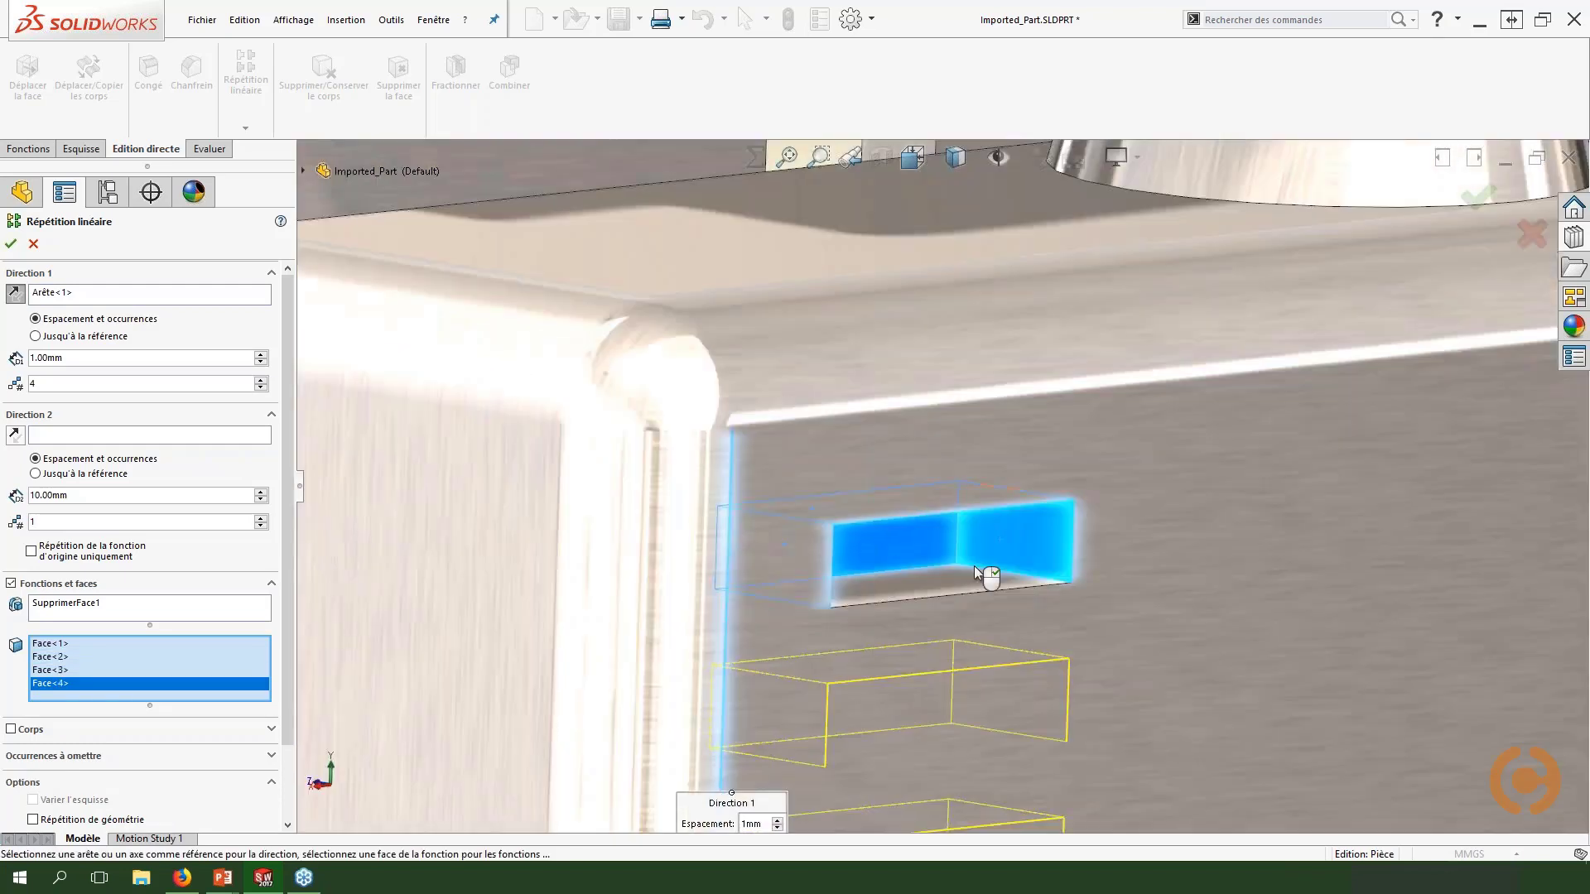
{"action": "left_click", "coordinate": [944, 595]}
{"action": "scroll", "coordinate": [1040, 646], "scroll_direction": "up", "scroll_amount": 5}
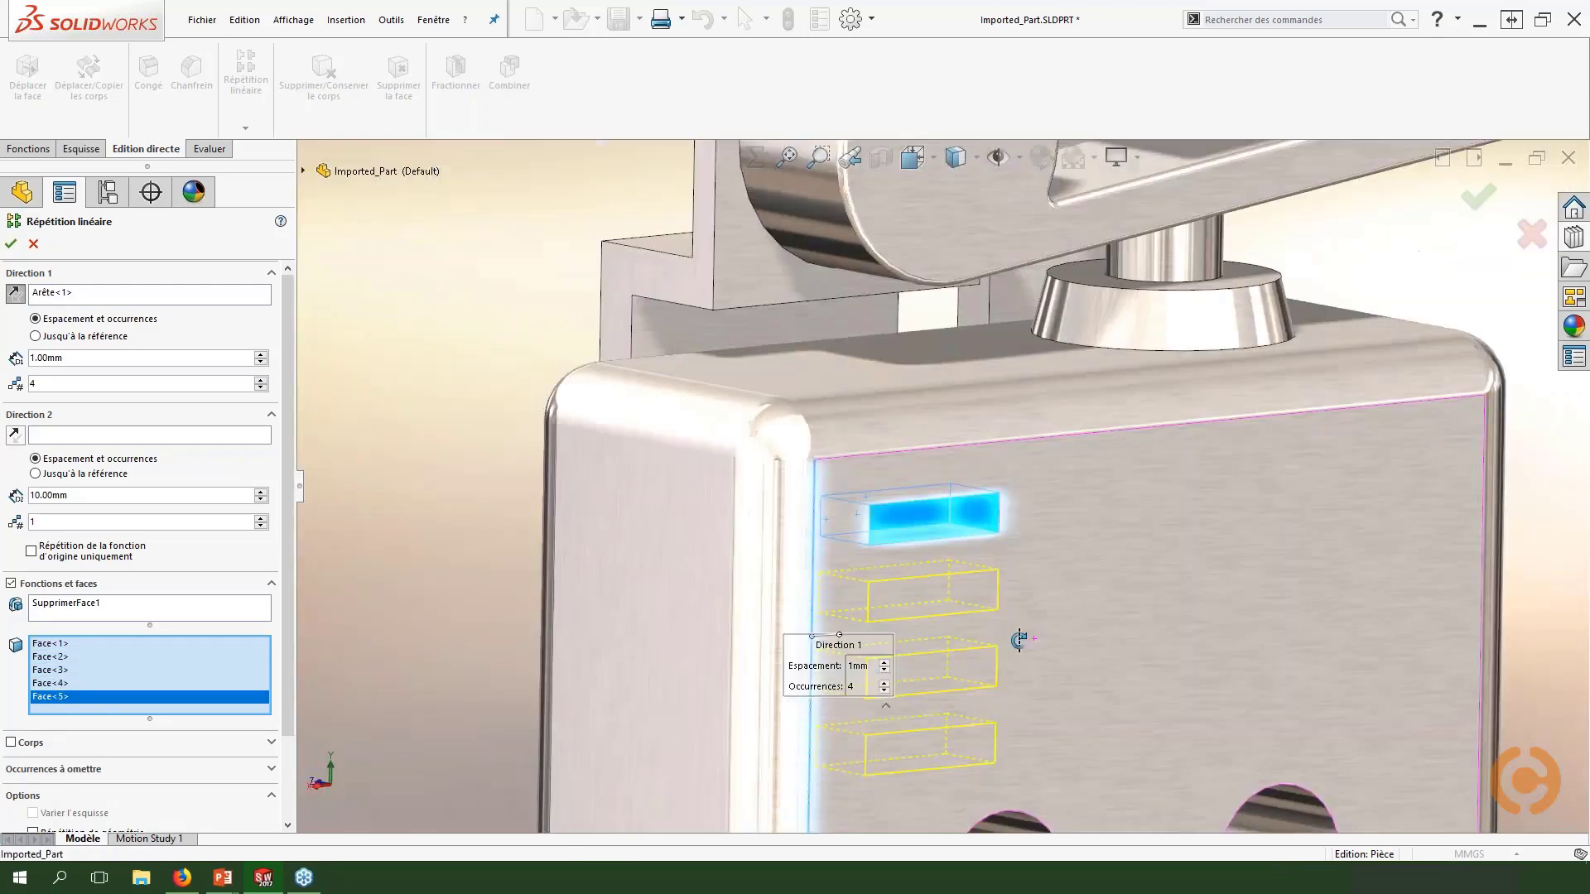
{"action": "left_click", "coordinate": [11, 244]}
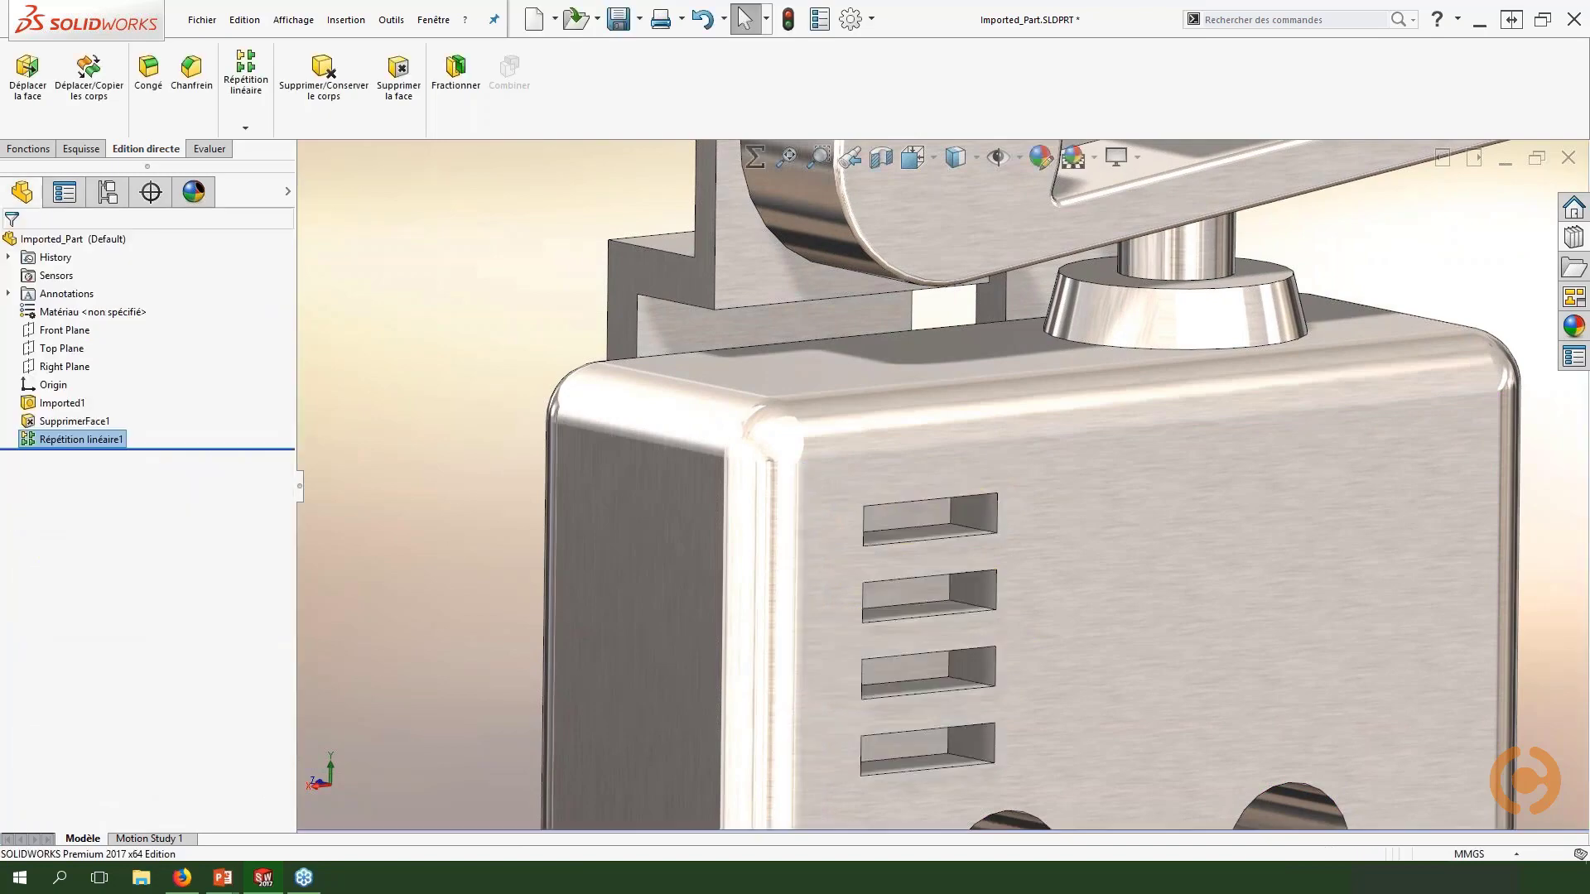
Step: Check the patterned slots on the housing face and turn on Instant3D
{"action": "mouse_move", "coordinate": [953, 580]}
{"action": "middle_mouse_down"}
{"action": "mouse_move", "coordinate": [1018, 587]}
{"action": "mouse_move", "coordinate": [1036, 543]}
{"action": "mouse_move", "coordinate": [1058, 546]}
{"action": "mouse_move", "coordinate": [979, 525]}
{"action": "mouse_move", "coordinate": [926, 590]}
{"action": "middle_mouse_up"}
{"action": "middle_click_drag", "start_coordinate": [1054, 611], "coordinate": [840, 554], "text": "ctrl"}
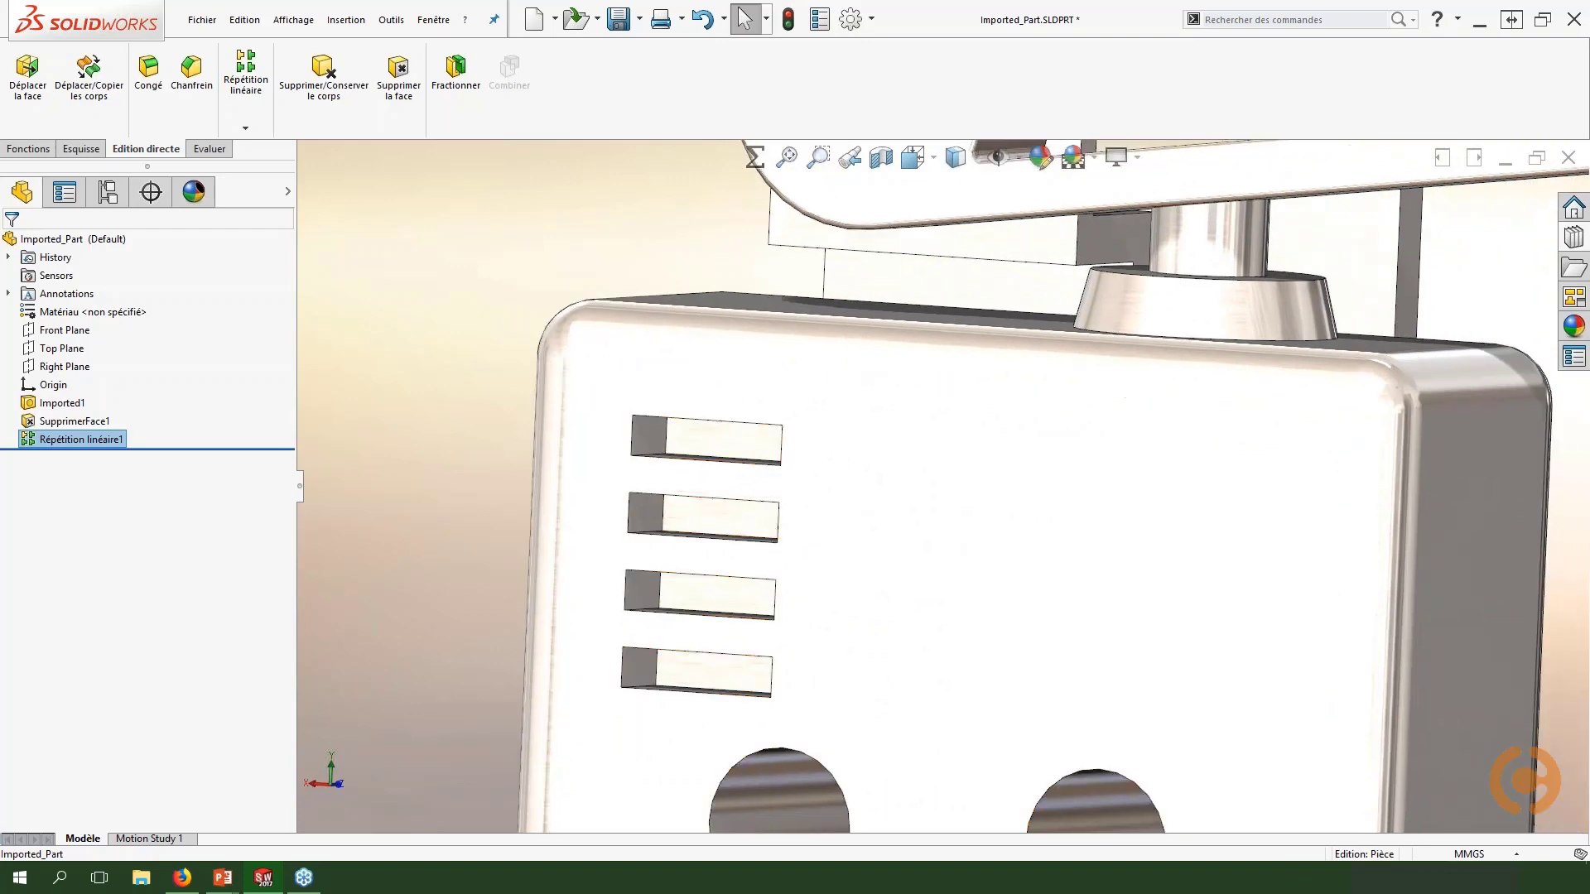
{"action": "mouse_move", "coordinate": [35, 448]}
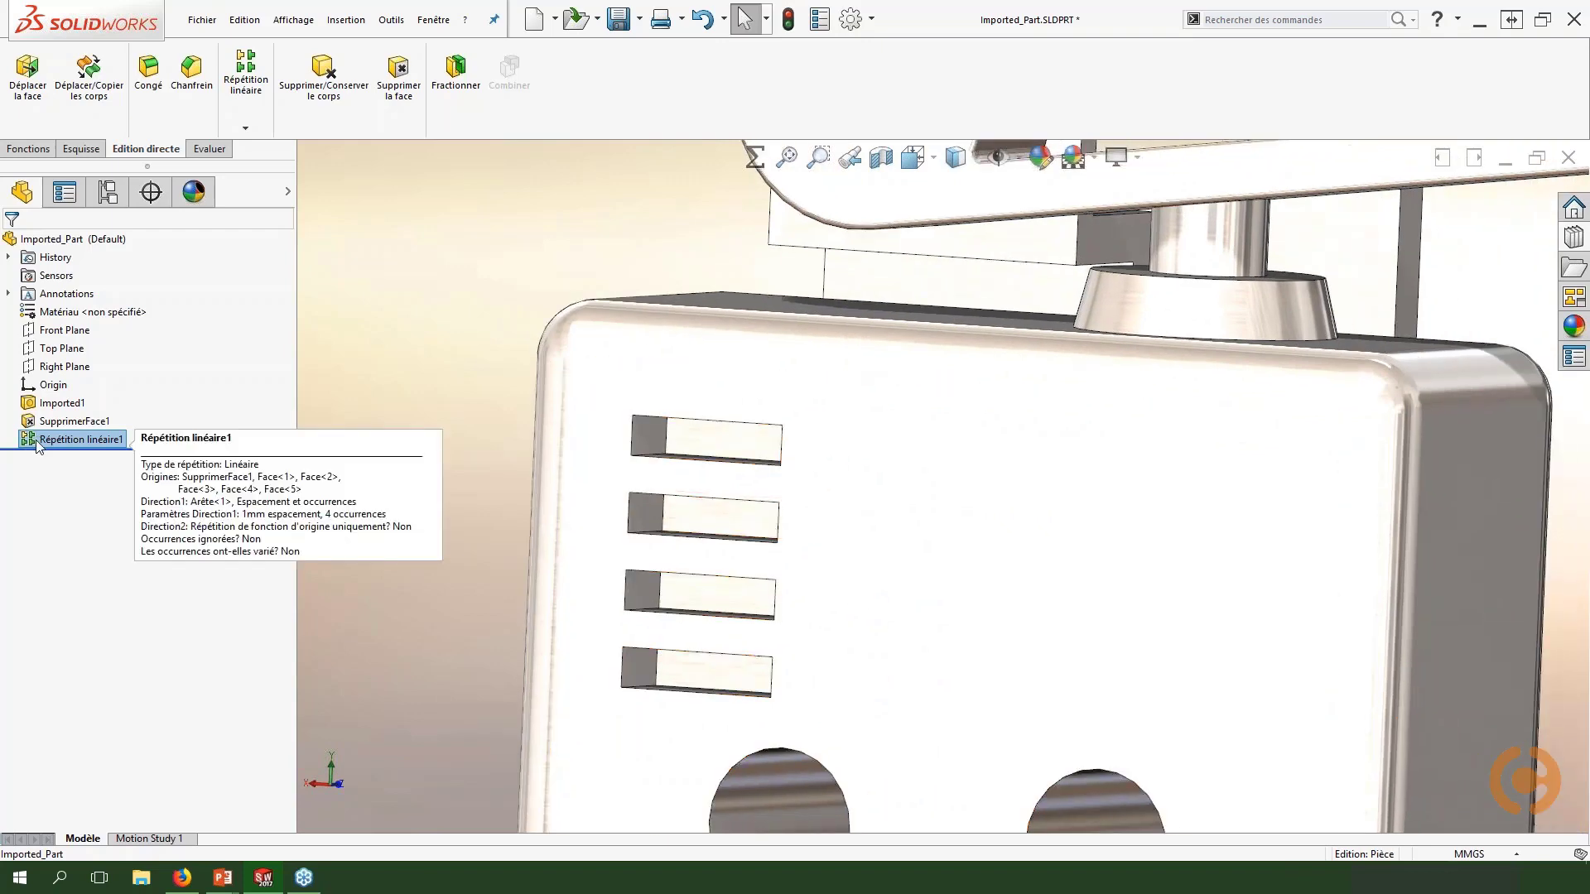
{"action": "left_click", "coordinate": [29, 149]}
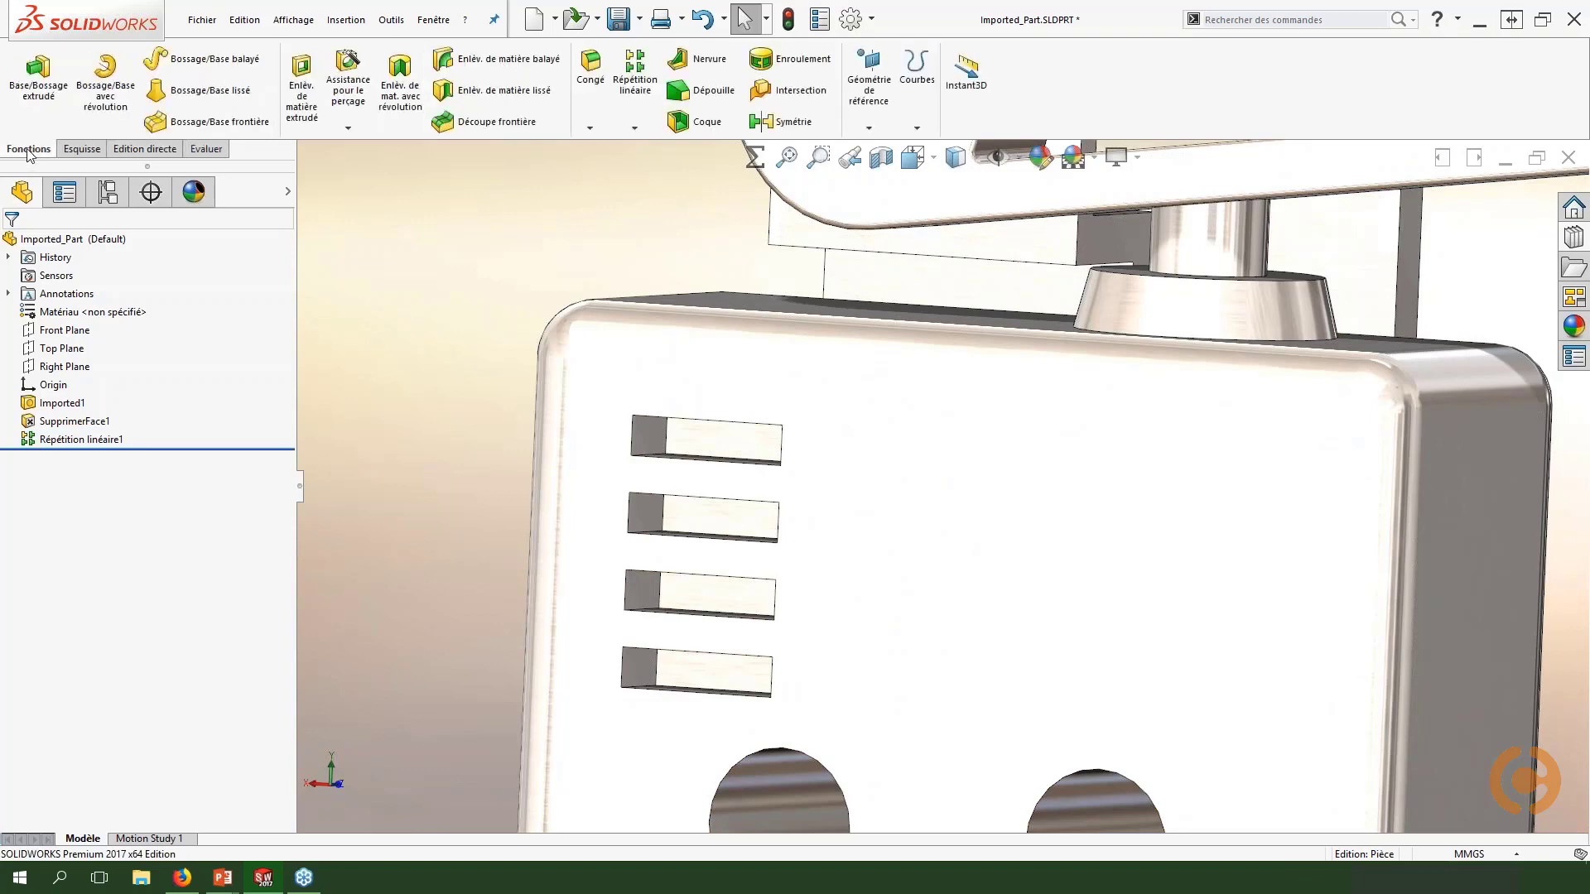
{"action": "middle_click_drag", "start_coordinate": [474, 454], "coordinate": [490, 415]}
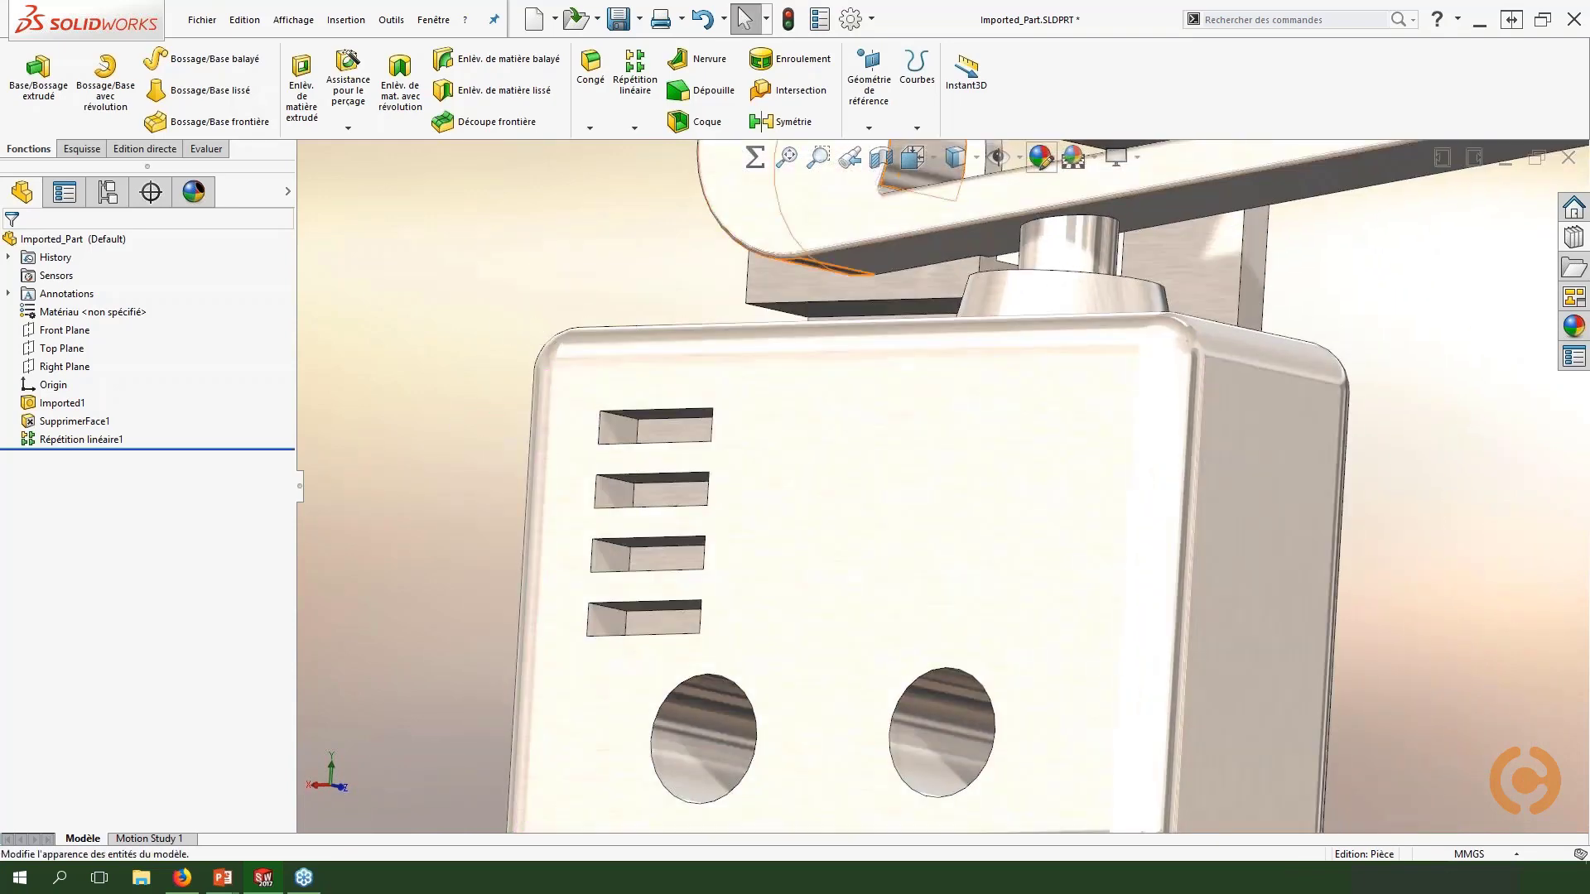
{"action": "left_click", "coordinate": [968, 87]}
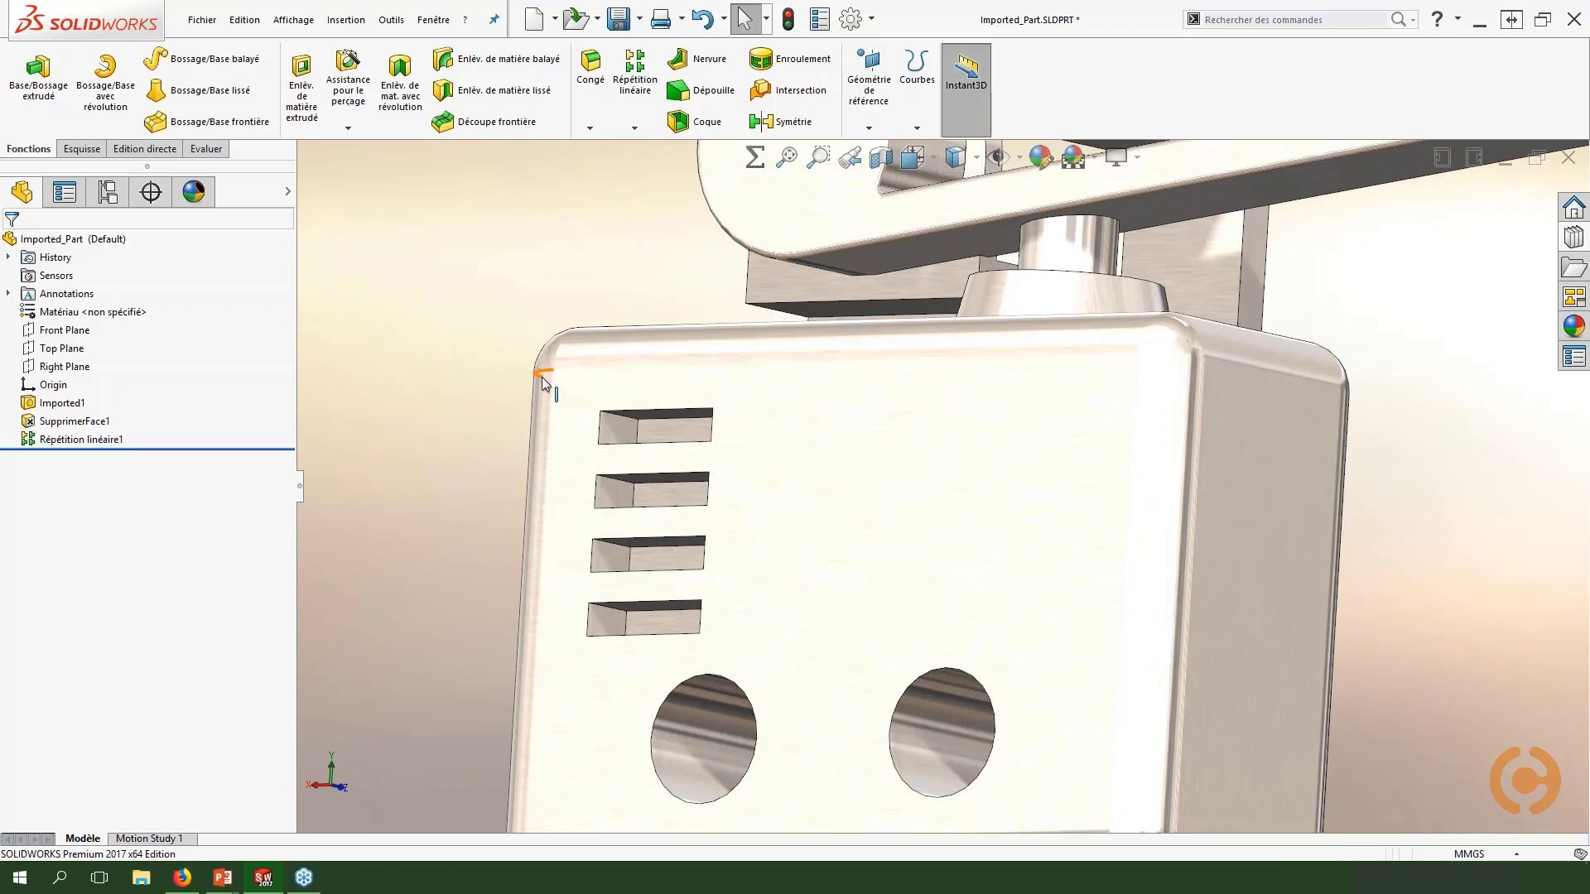
Step: Select the slots' linear pattern and widen its spacing directly on the model with the Instant3D handle
{"action": "mouse_move", "coordinate": [77, 446]}
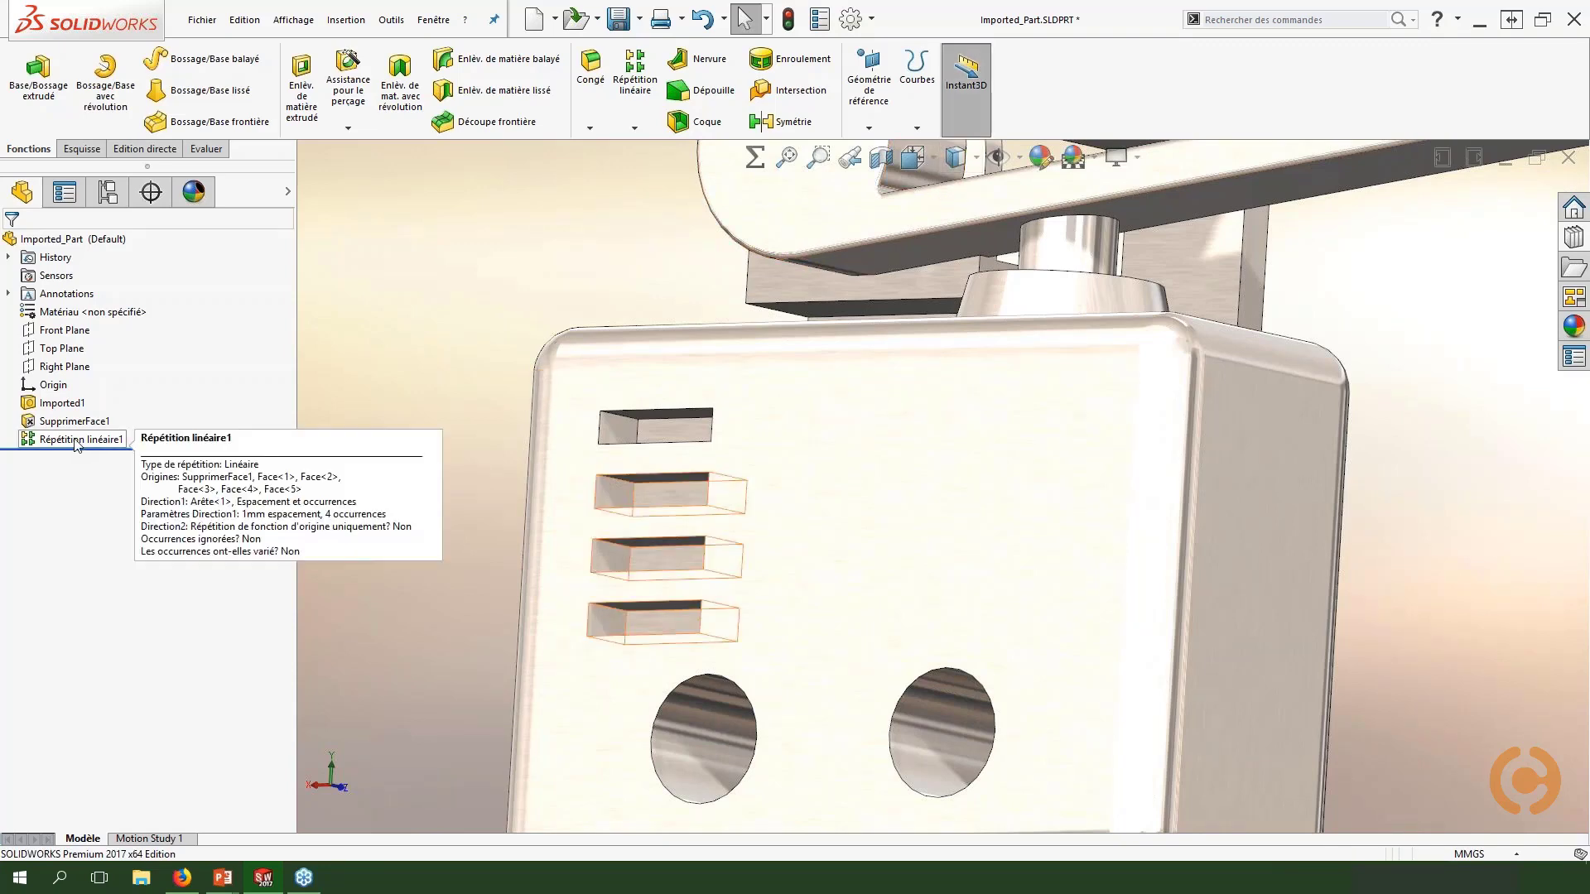
{"action": "left_click", "coordinate": [77, 440]}
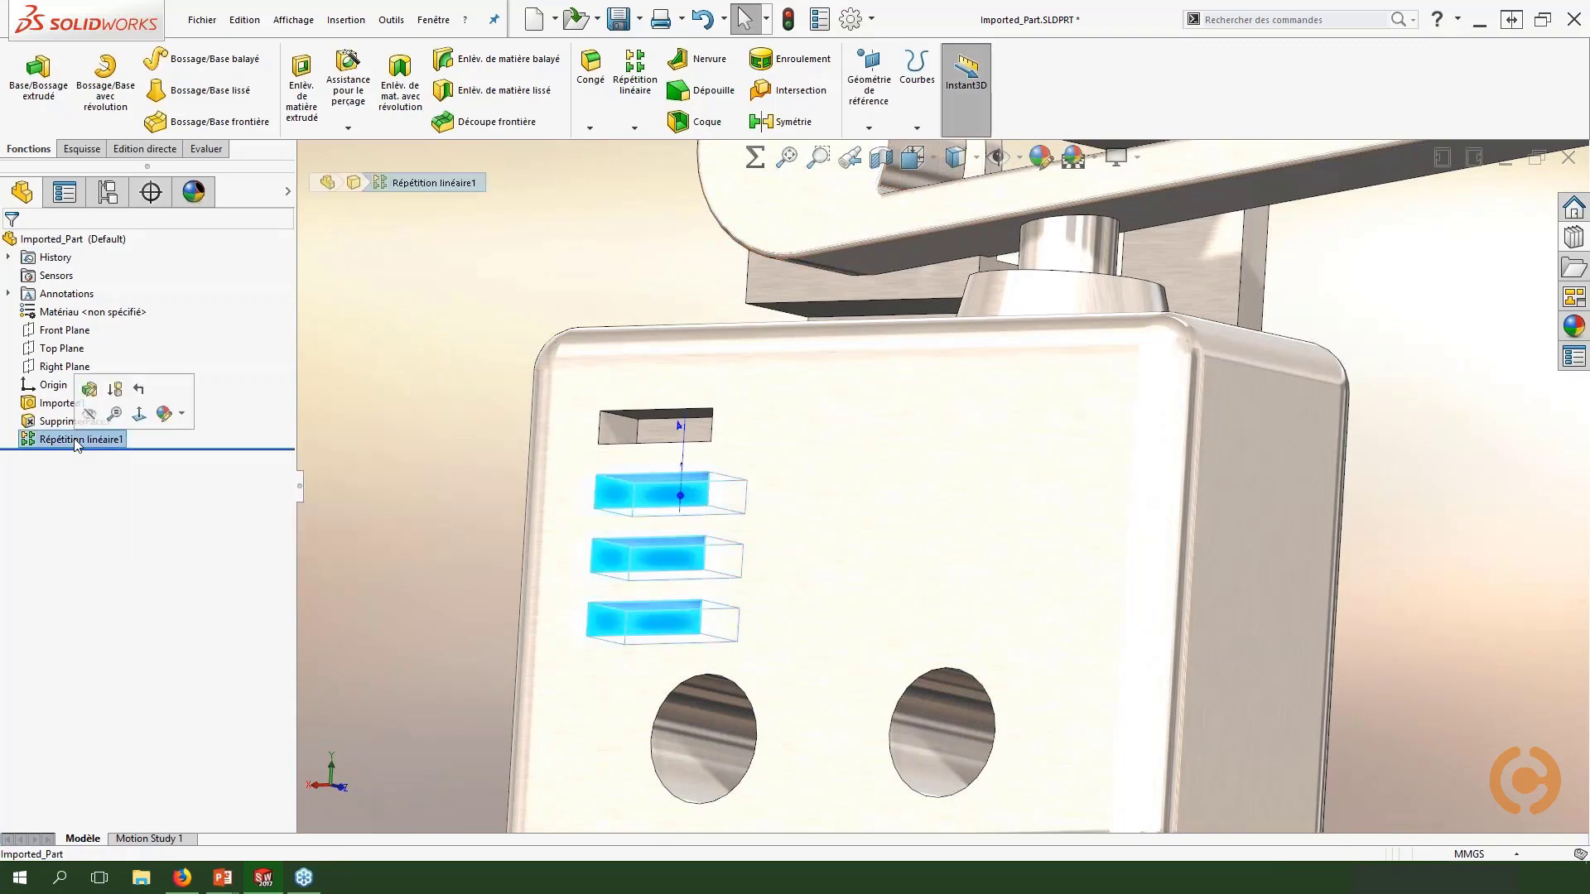
{"action": "middle_click_drag", "start_coordinate": [327, 451], "coordinate": [344, 468]}
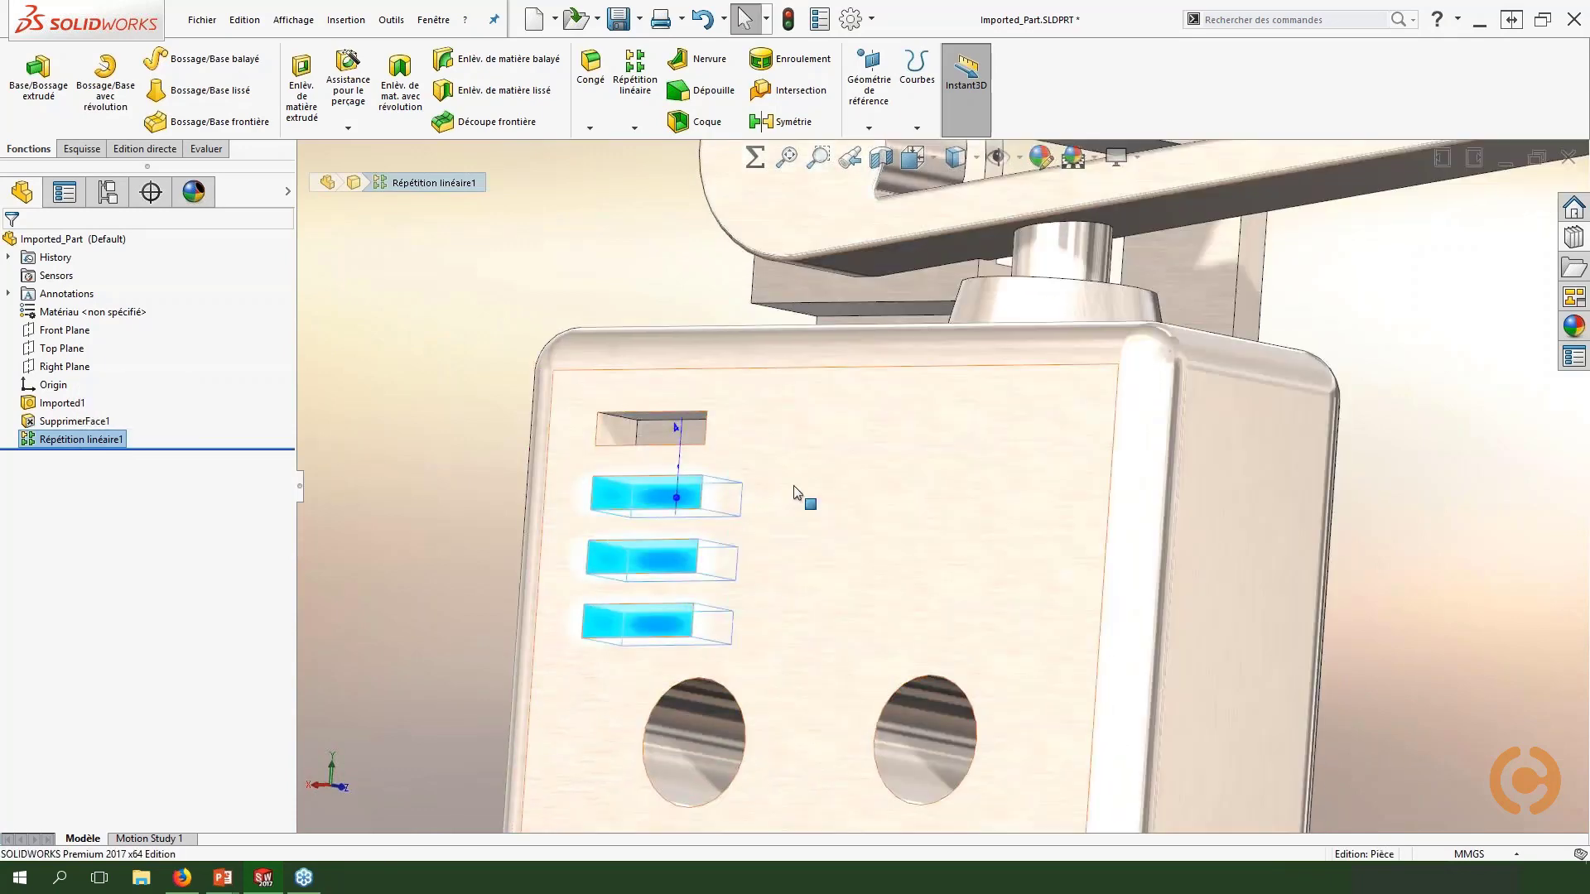
{"action": "scroll", "coordinate": [770, 530], "scroll_direction": "down", "scroll_amount": 3}
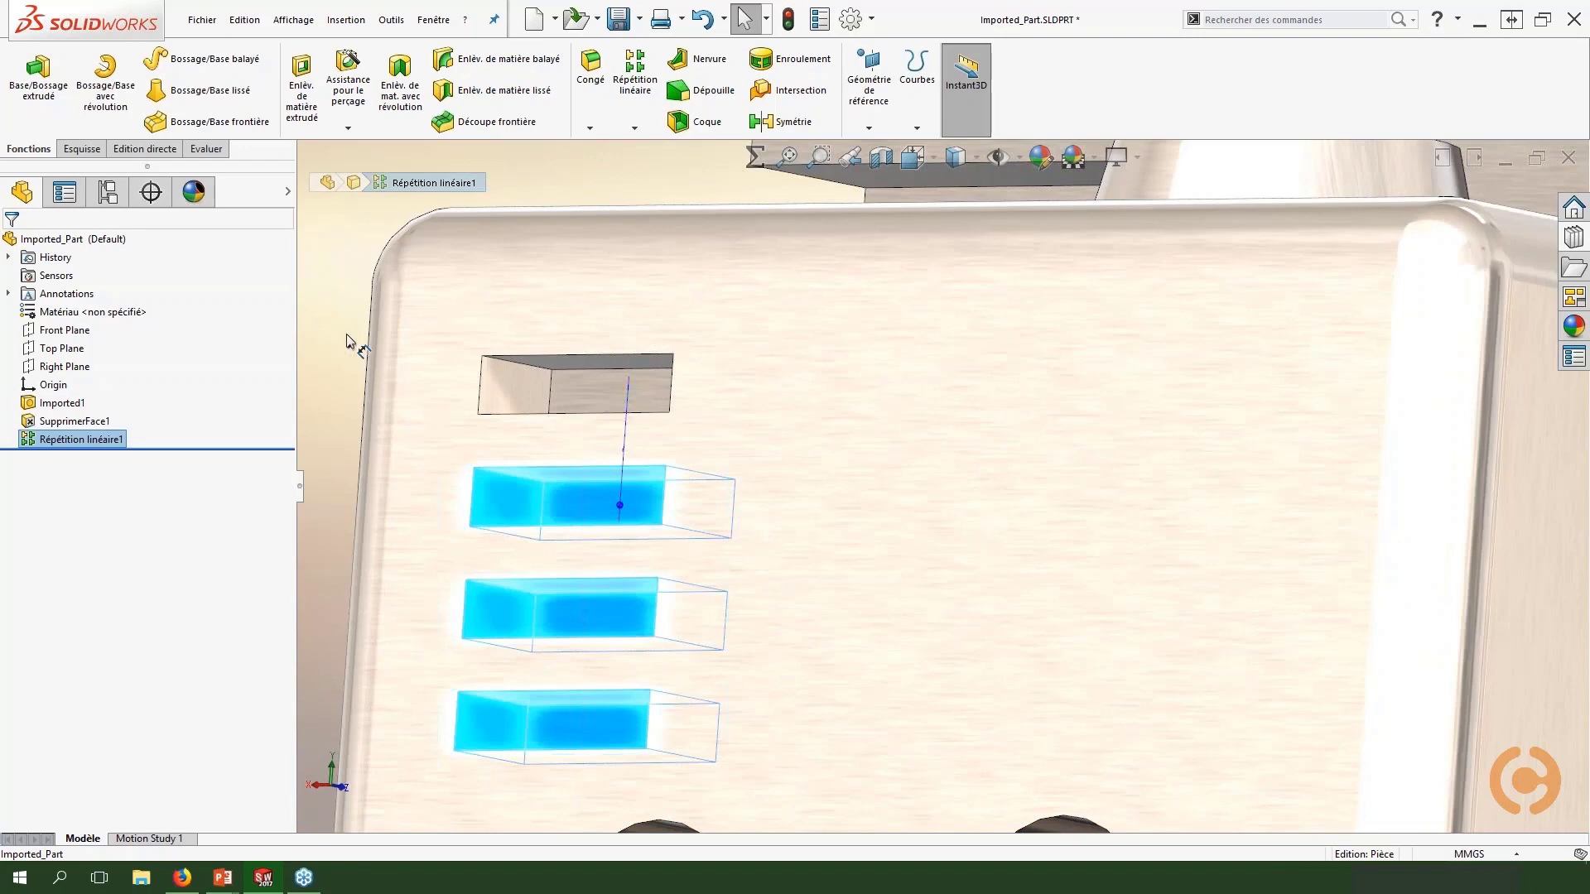
{"action": "left_click", "coordinate": [606, 398]}
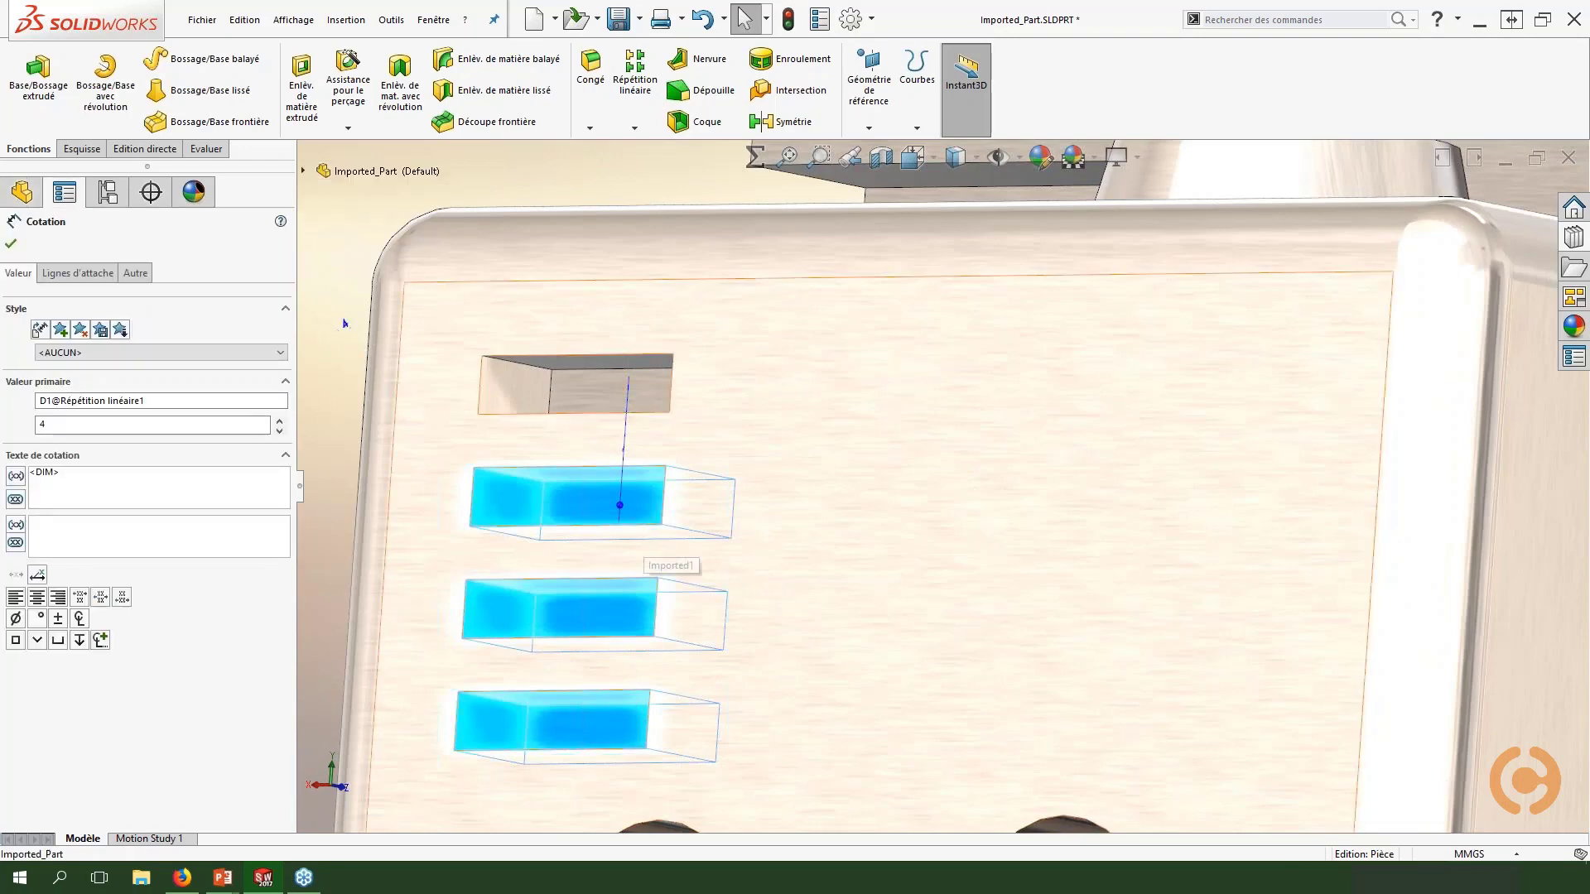
{"action": "middle_click_drag", "start_coordinate": [642, 535], "coordinate": [631, 536]}
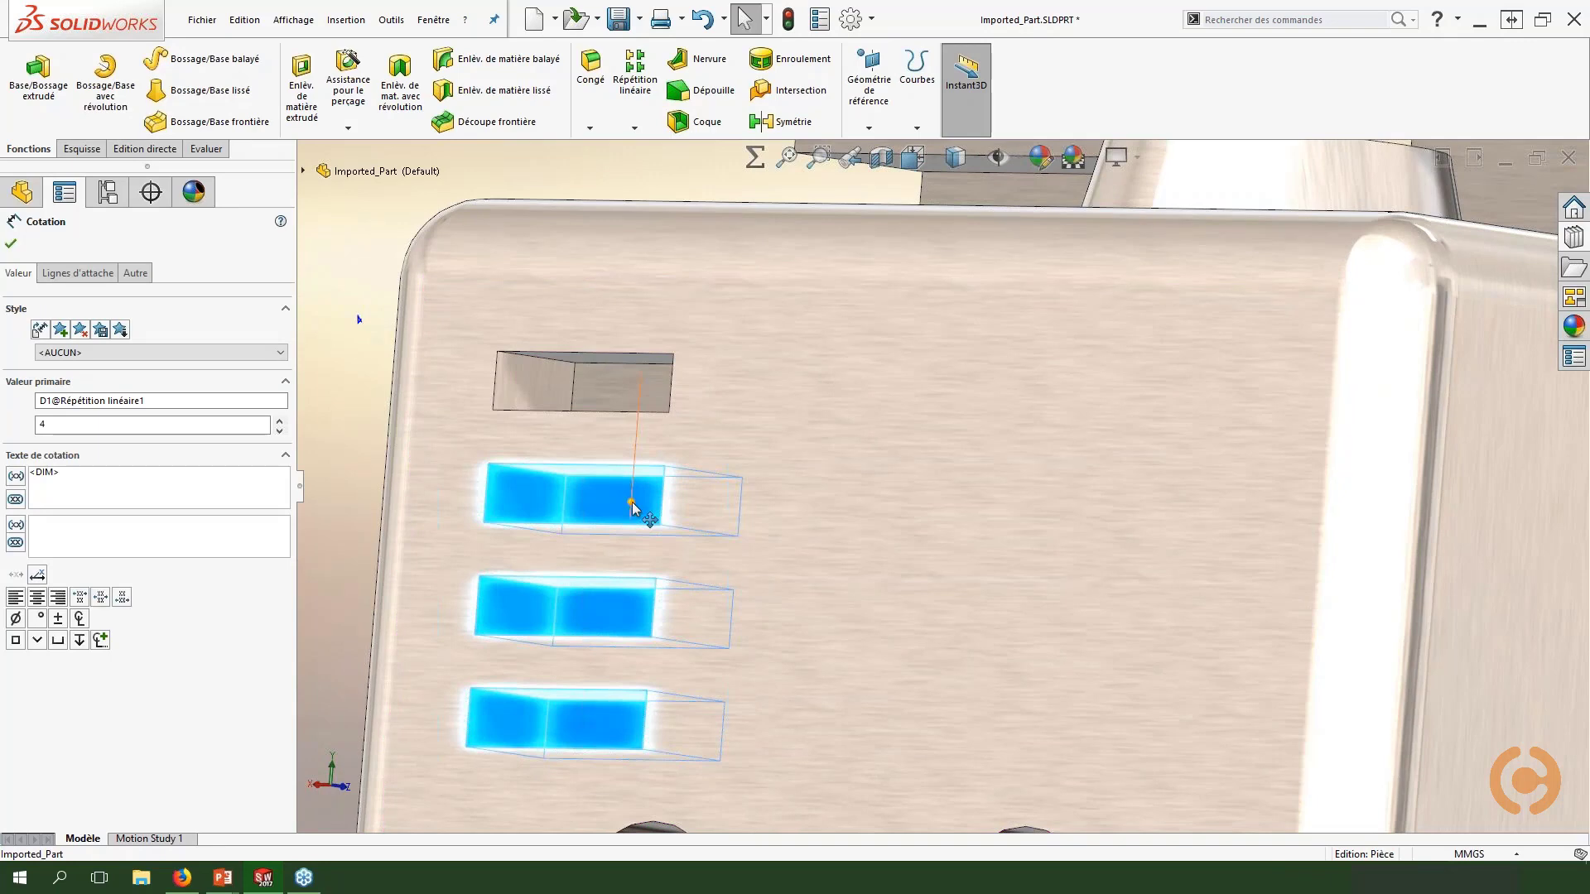
{"action": "mouse_move", "coordinate": [631, 503]}
{"action": "left_mouse_down"}
{"action": "mouse_move", "coordinate": [632, 485]}
{"action": "mouse_move", "coordinate": [633, 512]}
{"action": "left_mouse_up"}
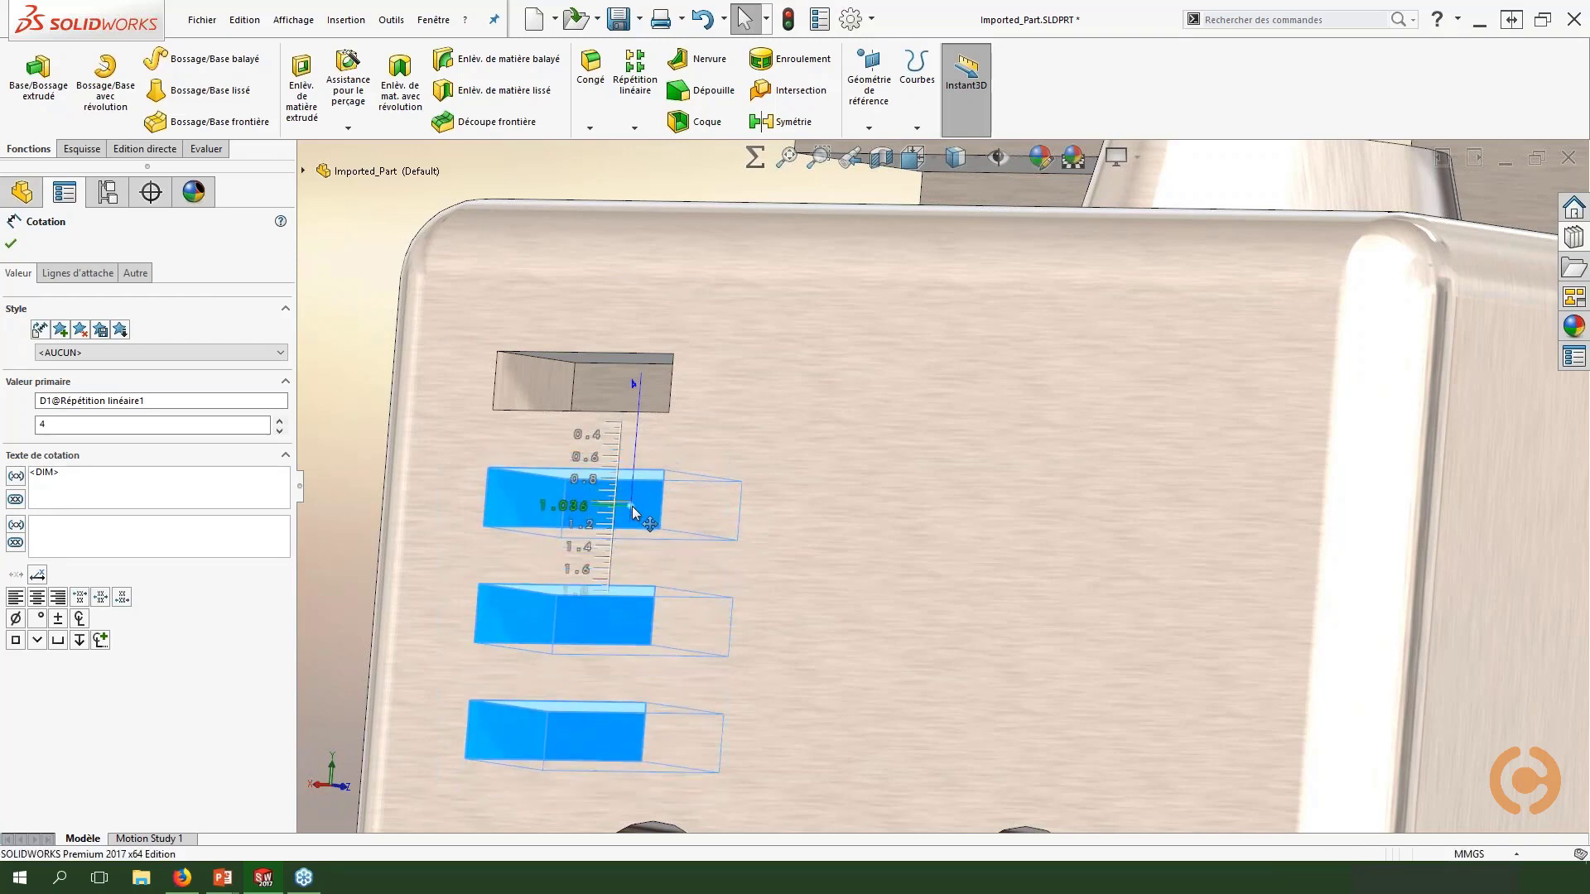
{"action": "mouse_move", "coordinate": [632, 515]}
{"action": "left_mouse_down"}
{"action": "mouse_move", "coordinate": [615, 489]}
{"action": "mouse_move", "coordinate": [612, 532]}
{"action": "left_mouse_up"}
{"action": "scroll", "coordinate": [649, 546], "scroll_direction": "up", "scroll_amount": 5}
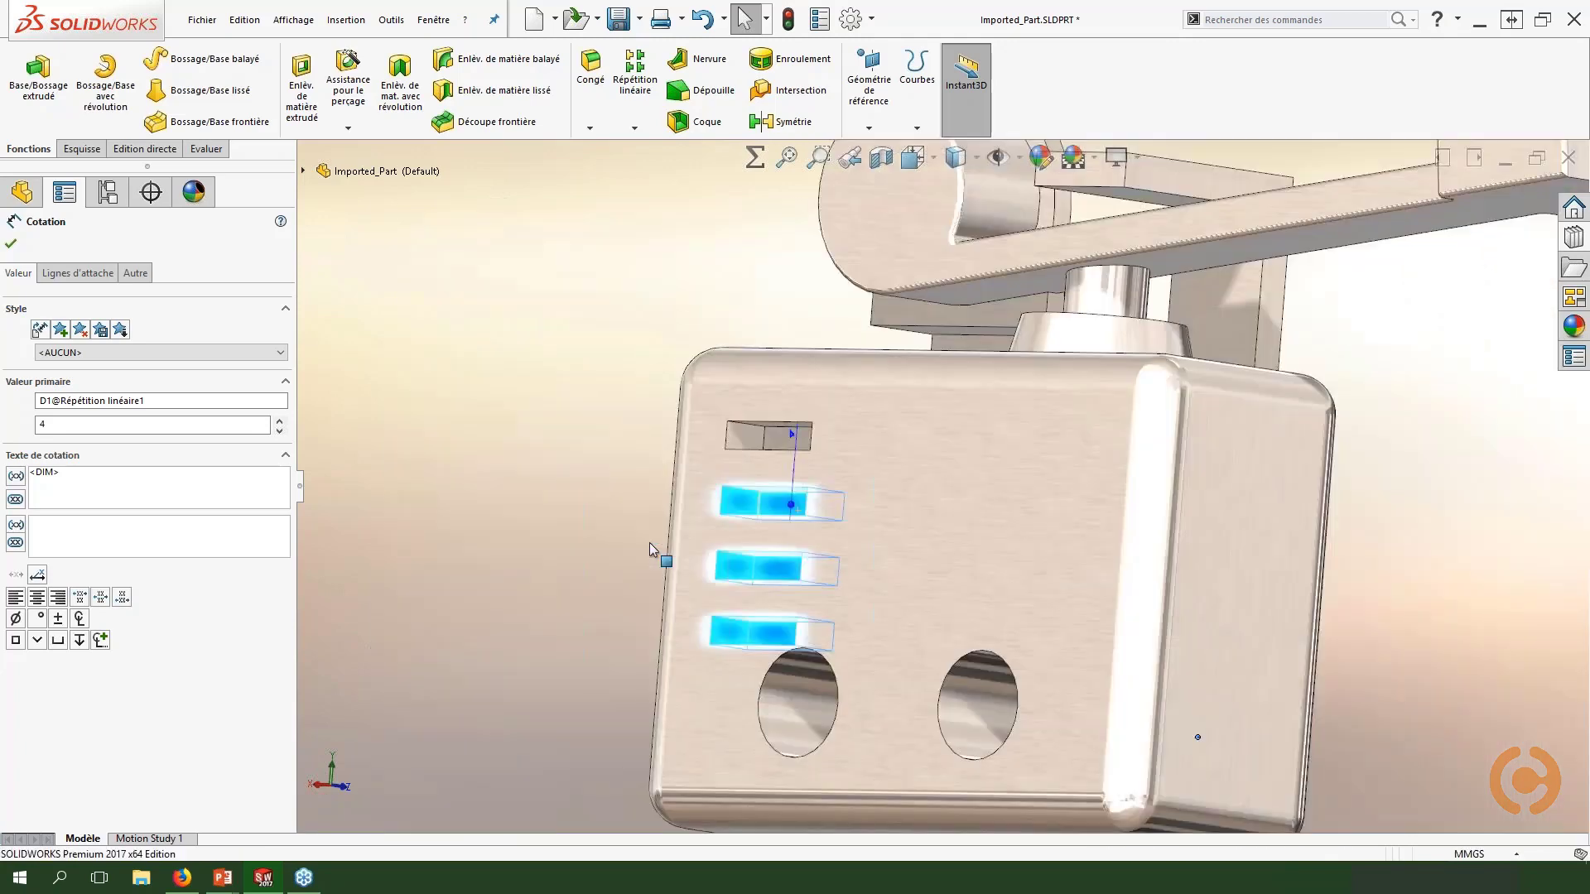
{"action": "scroll", "coordinate": [763, 509], "scroll_direction": "down", "scroll_amount": 3}
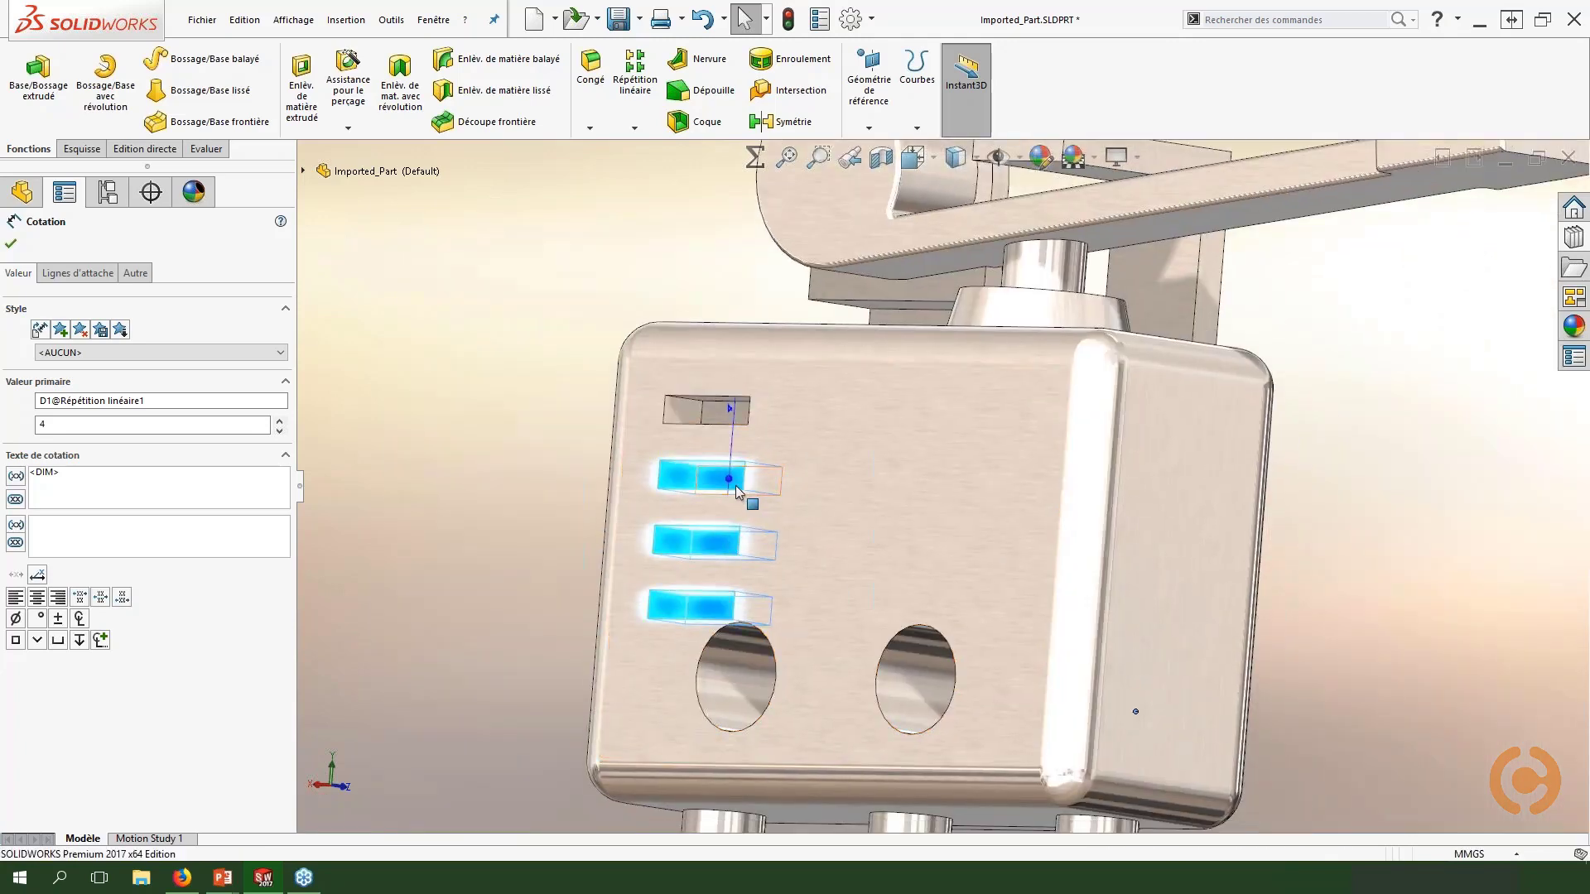
{"action": "scroll", "coordinate": [746, 499], "scroll_direction": "up", "scroll_amount": 2}
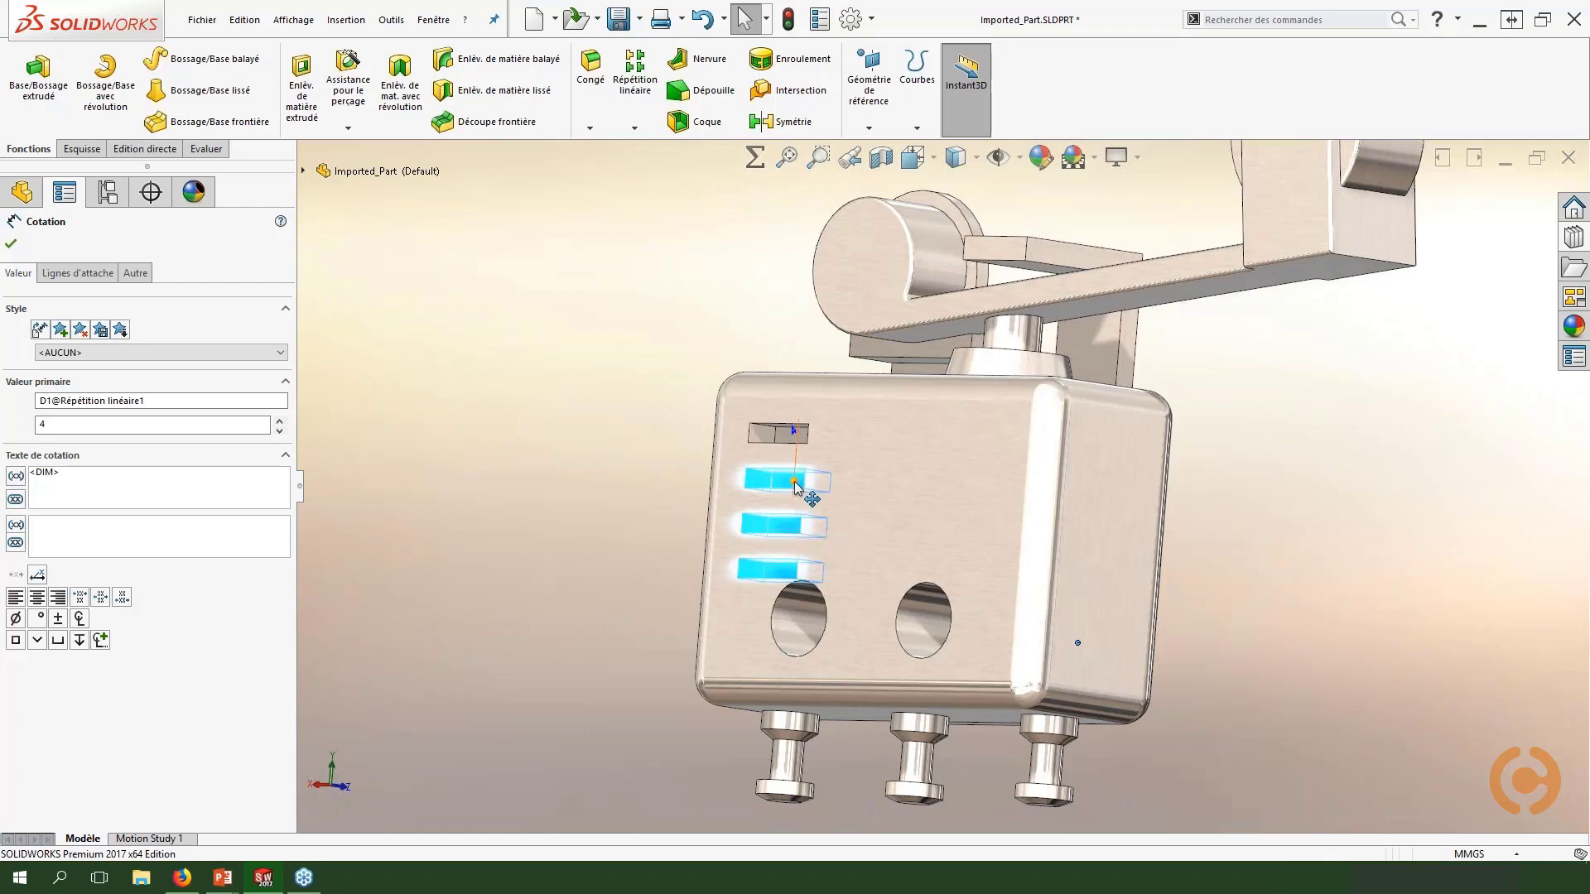
{"action": "scroll", "coordinate": [801, 507], "scroll_direction": "up", "scroll_amount": 4}
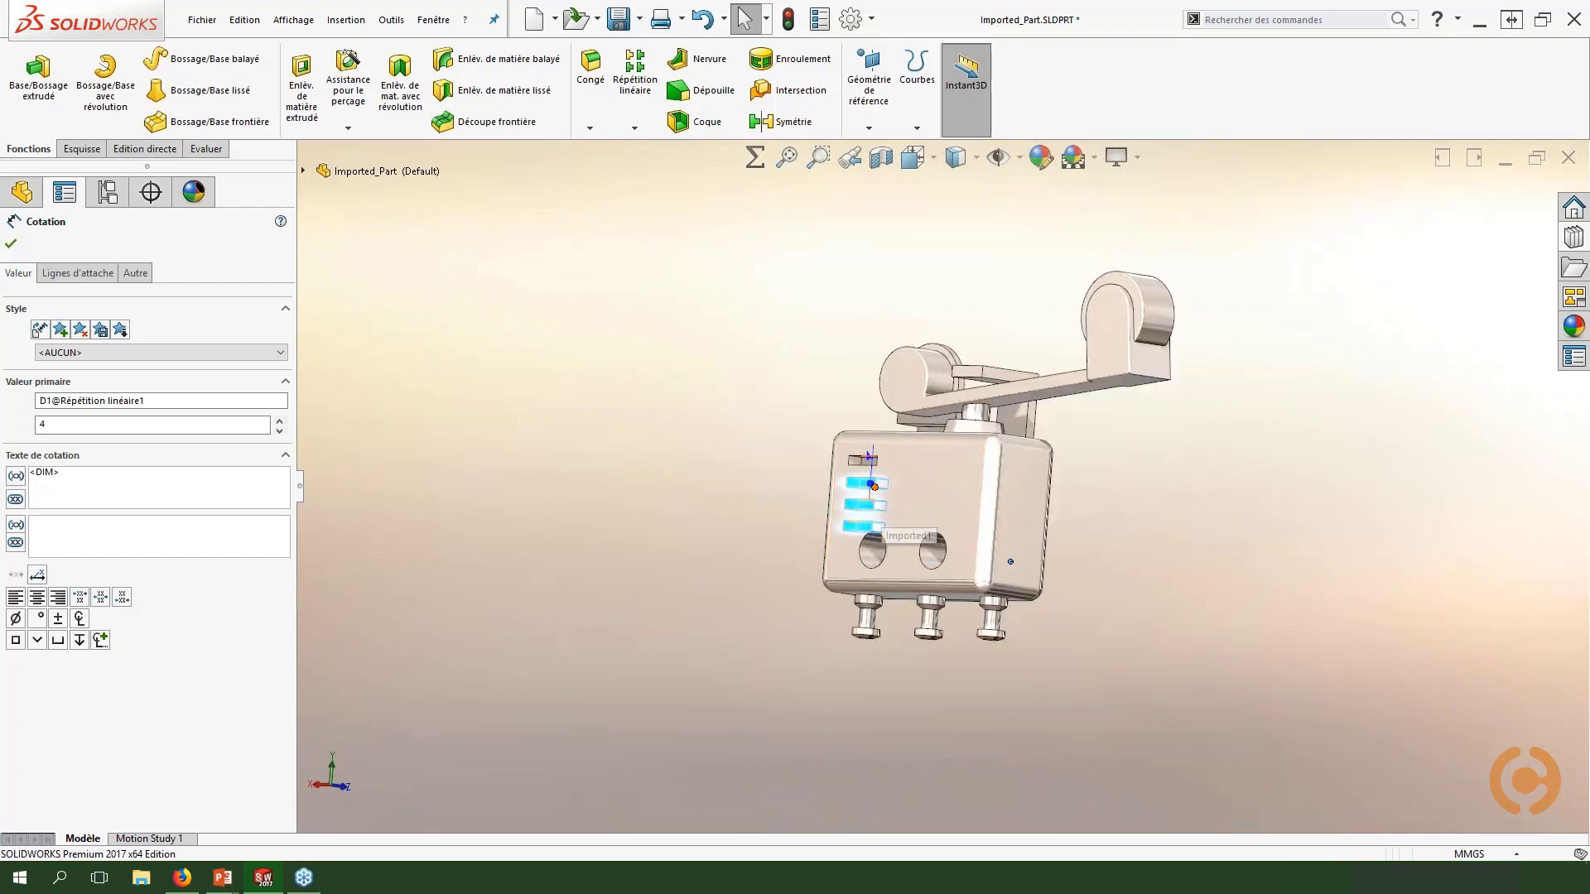
Step: Reduce the spacing of the slots' linear pattern directly on the model with the Instant3D handle and clear the selection
{"action": "left_click_drag", "start_coordinate": [869, 483], "coordinate": [858, 488]}
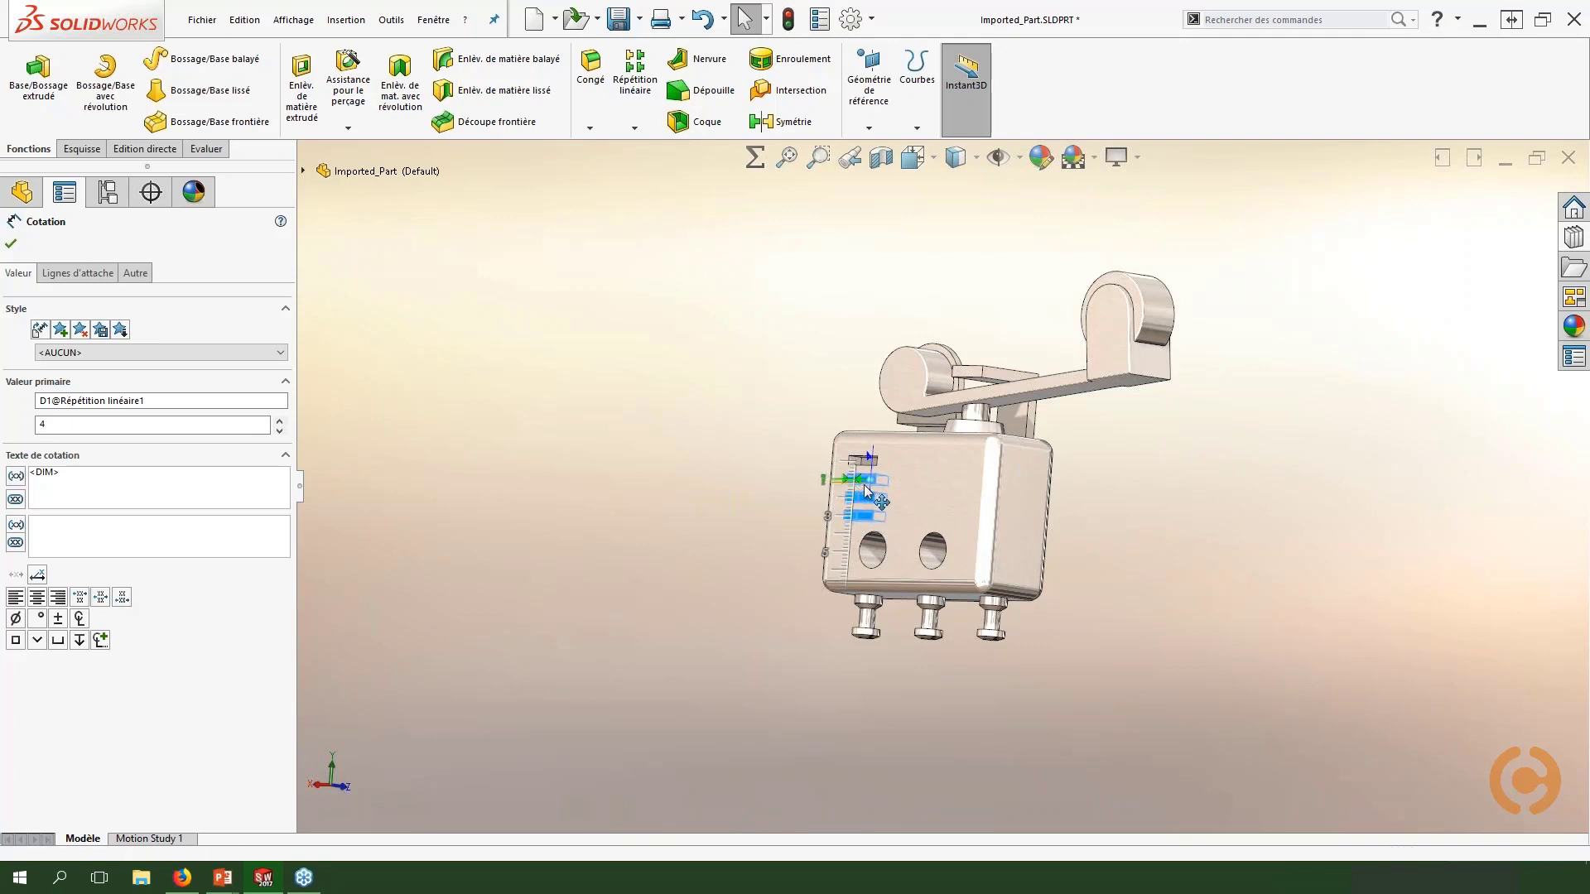
{"action": "scroll", "coordinate": [890, 509], "scroll_direction": "down", "scroll_amount": 8}
{"action": "scroll", "coordinate": [891, 497], "scroll_direction": "down", "scroll_amount": 5}
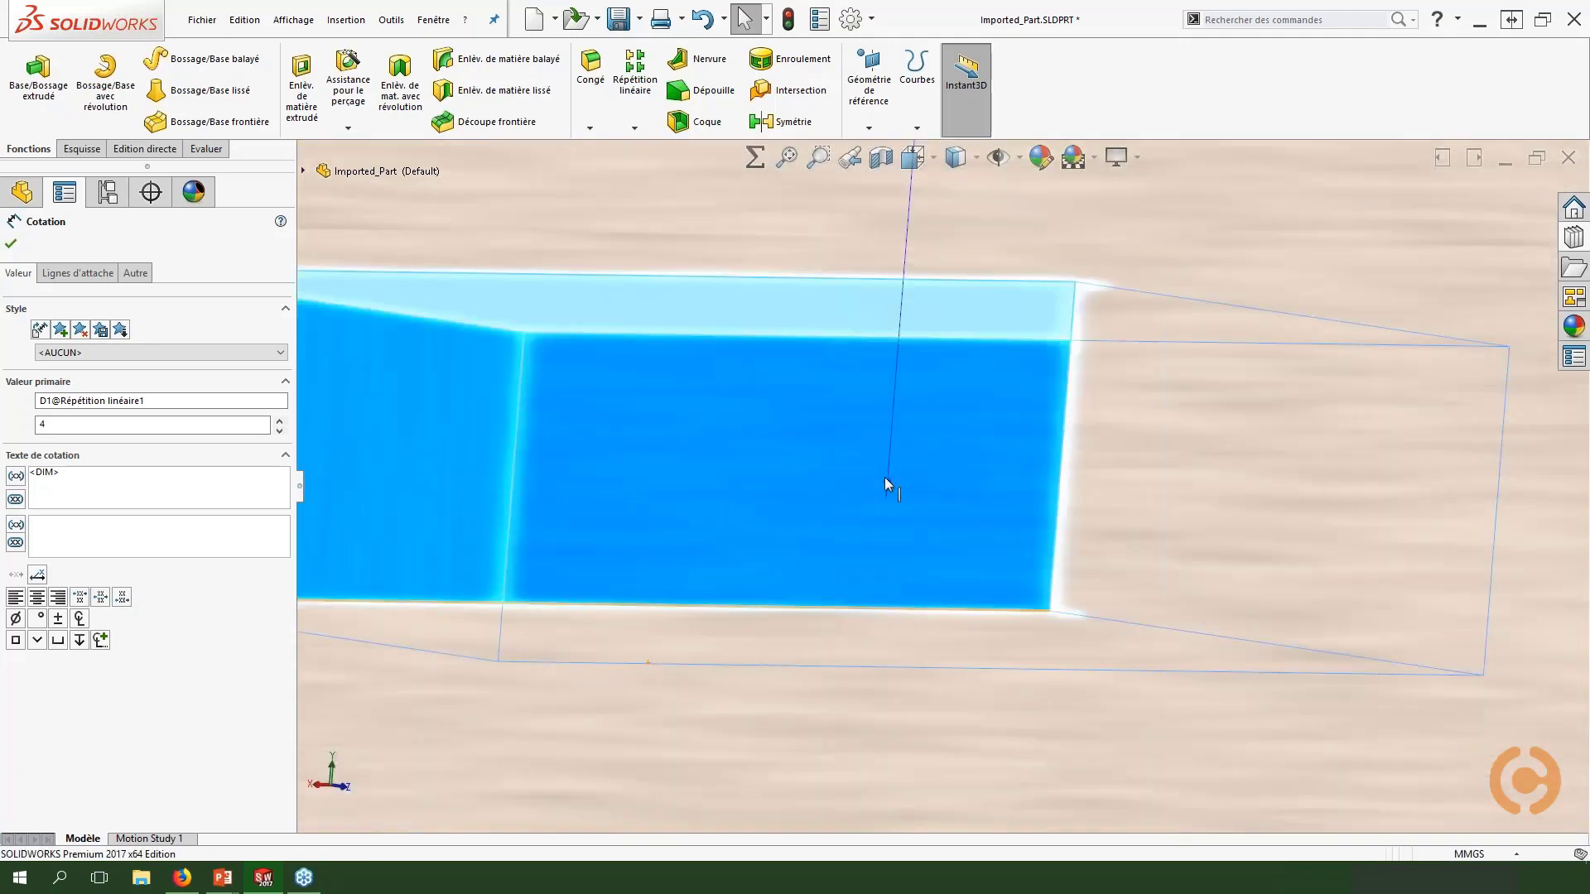
{"action": "left_click_drag", "start_coordinate": [881, 484], "coordinate": [880, 485]}
{"action": "scroll", "coordinate": [930, 499], "scroll_direction": "up", "scroll_amount": 12}
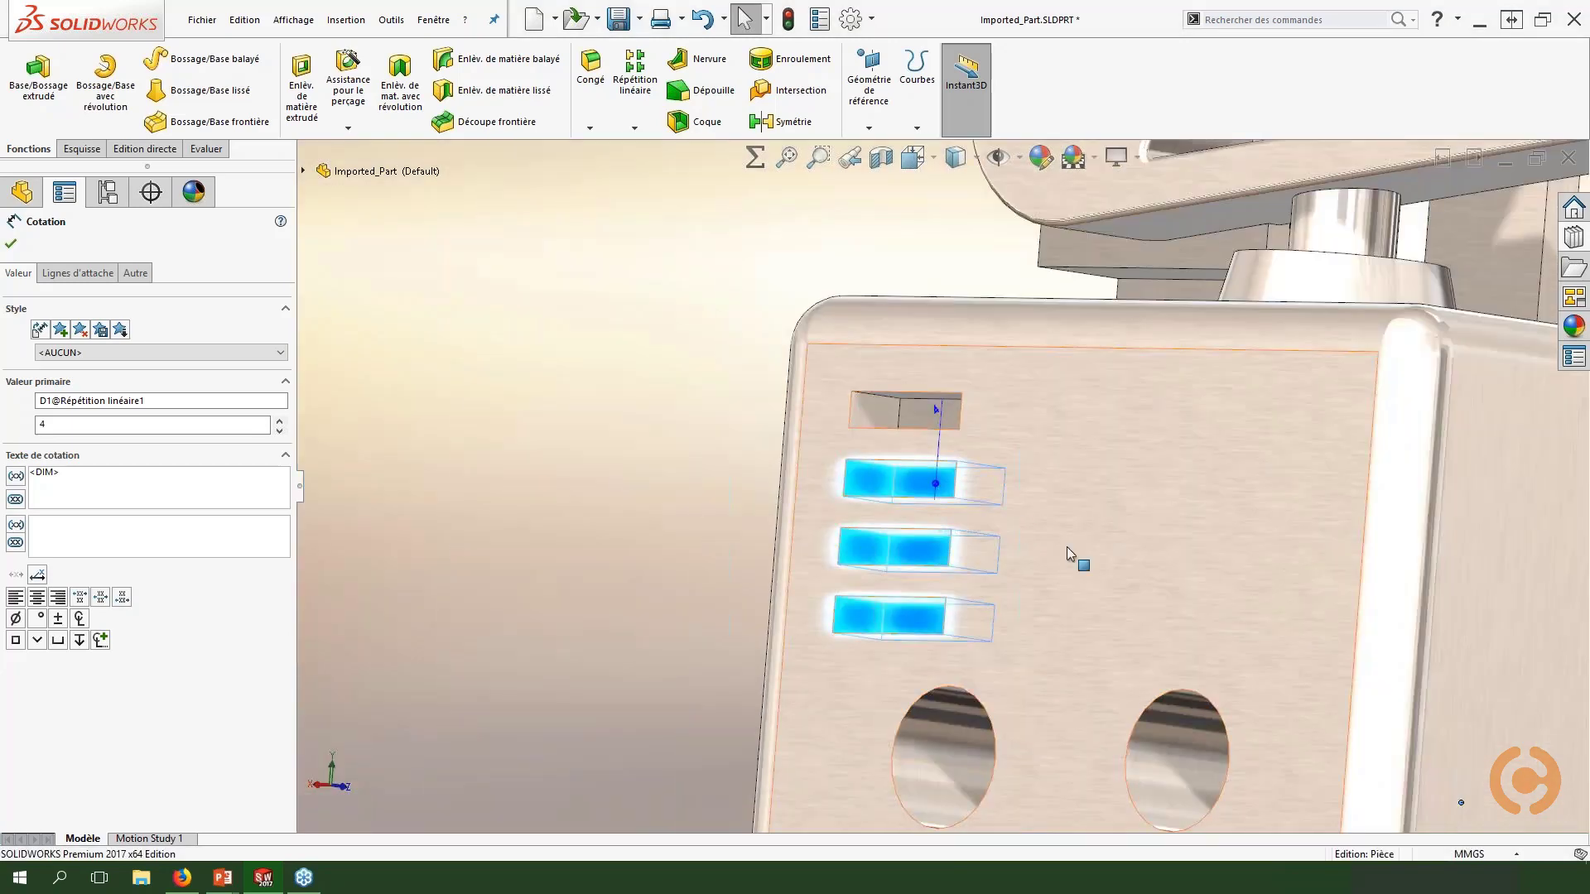
{"action": "middle_click_drag", "start_coordinate": [1073, 557], "coordinate": [949, 497], "text": "ctrl"}
{"action": "left_click", "coordinate": [515, 429]}
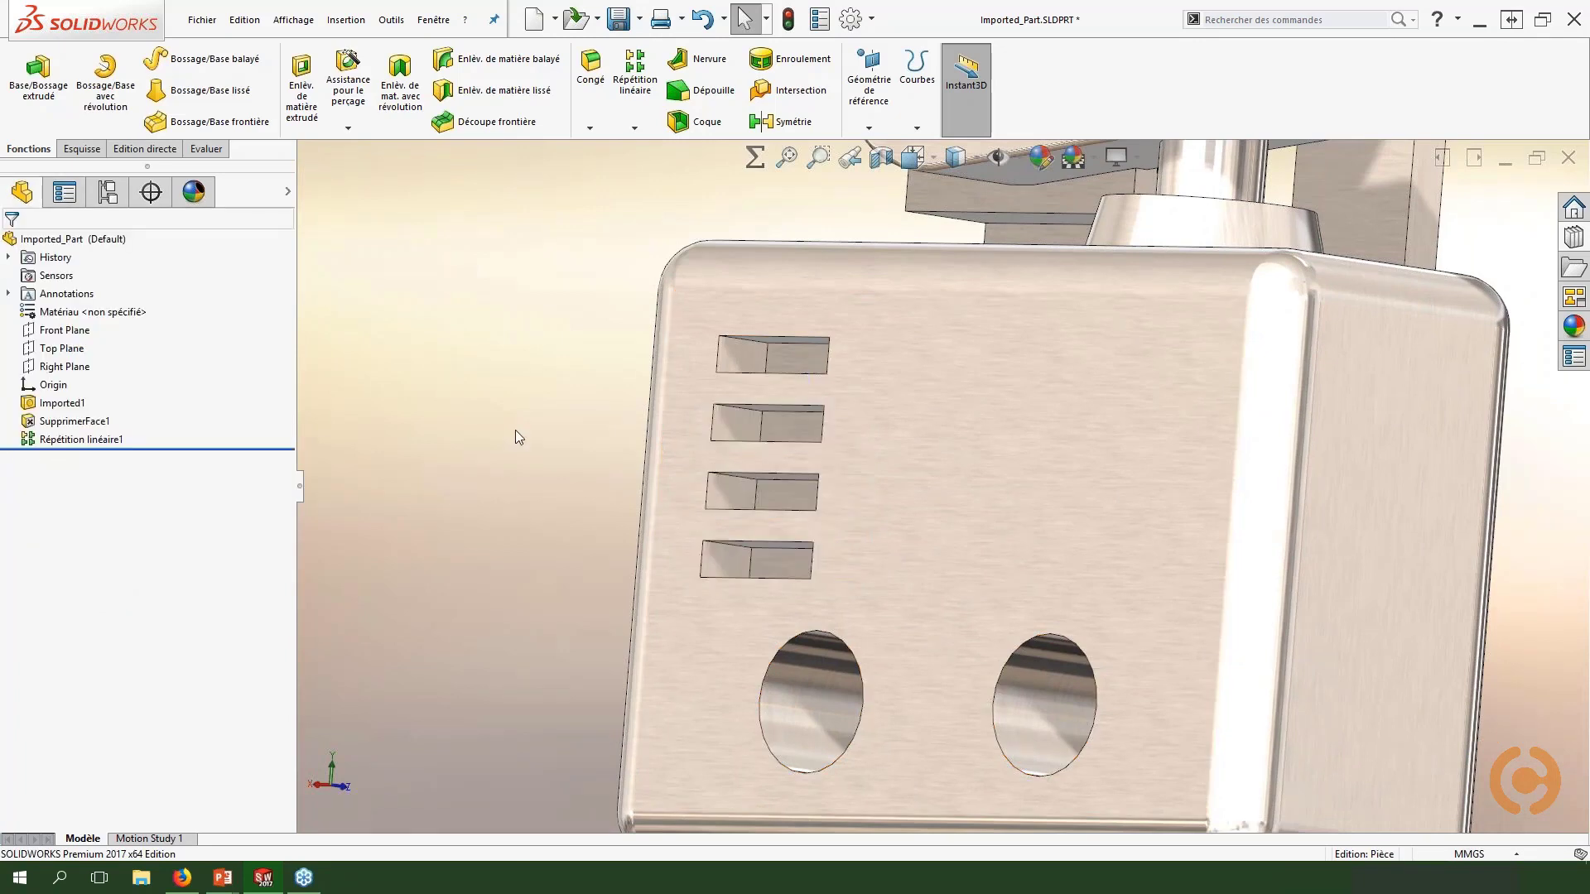
Step: Examine the patterned slots and the ledge at the head of the bracket behind the lever
{"action": "scroll", "coordinate": [942, 485], "scroll_direction": "up", "scroll_amount": 5}
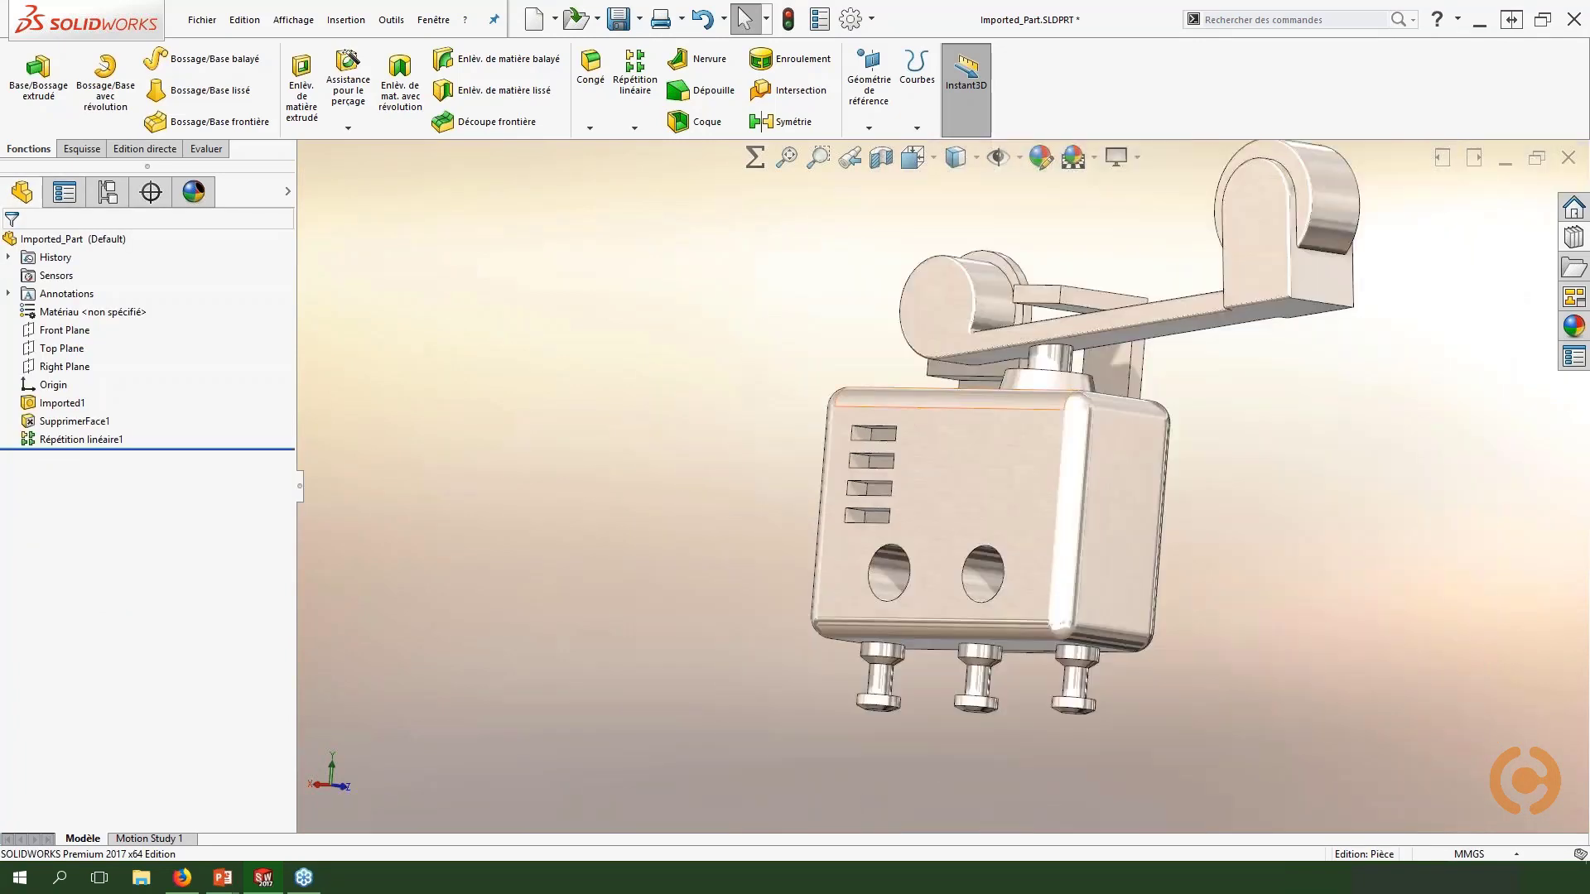
{"action": "middle_click_drag", "start_coordinate": [977, 413], "coordinate": [1052, 370]}
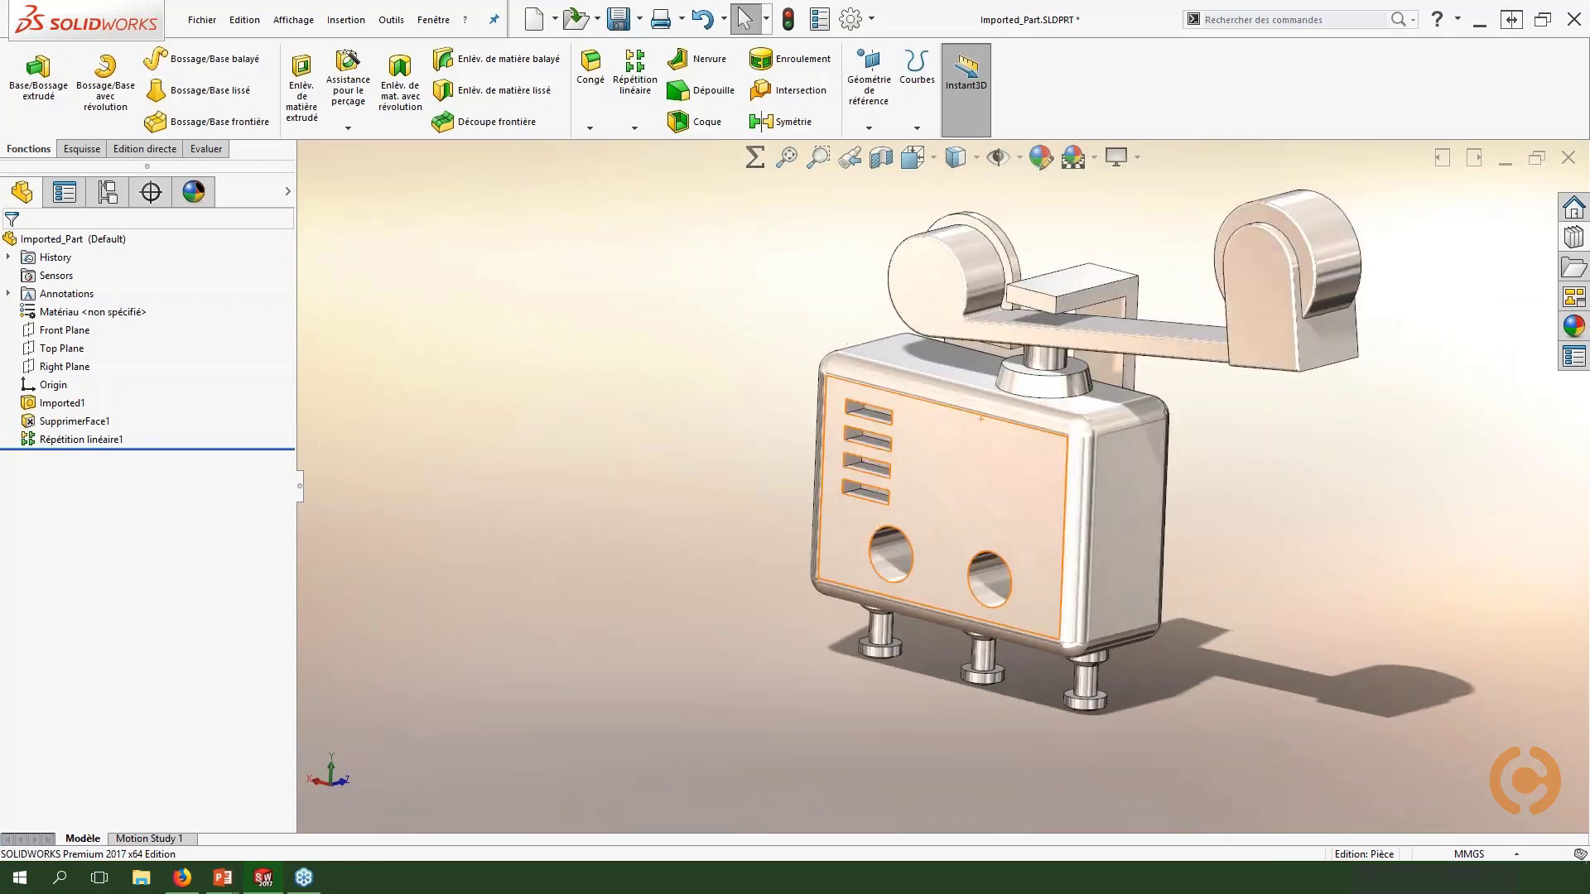
{"action": "scroll", "coordinate": [1052, 370], "scroll_direction": "down", "scroll_amount": 5}
{"action": "scroll", "coordinate": [1051, 370], "scroll_direction": "up", "scroll_amount": 2}
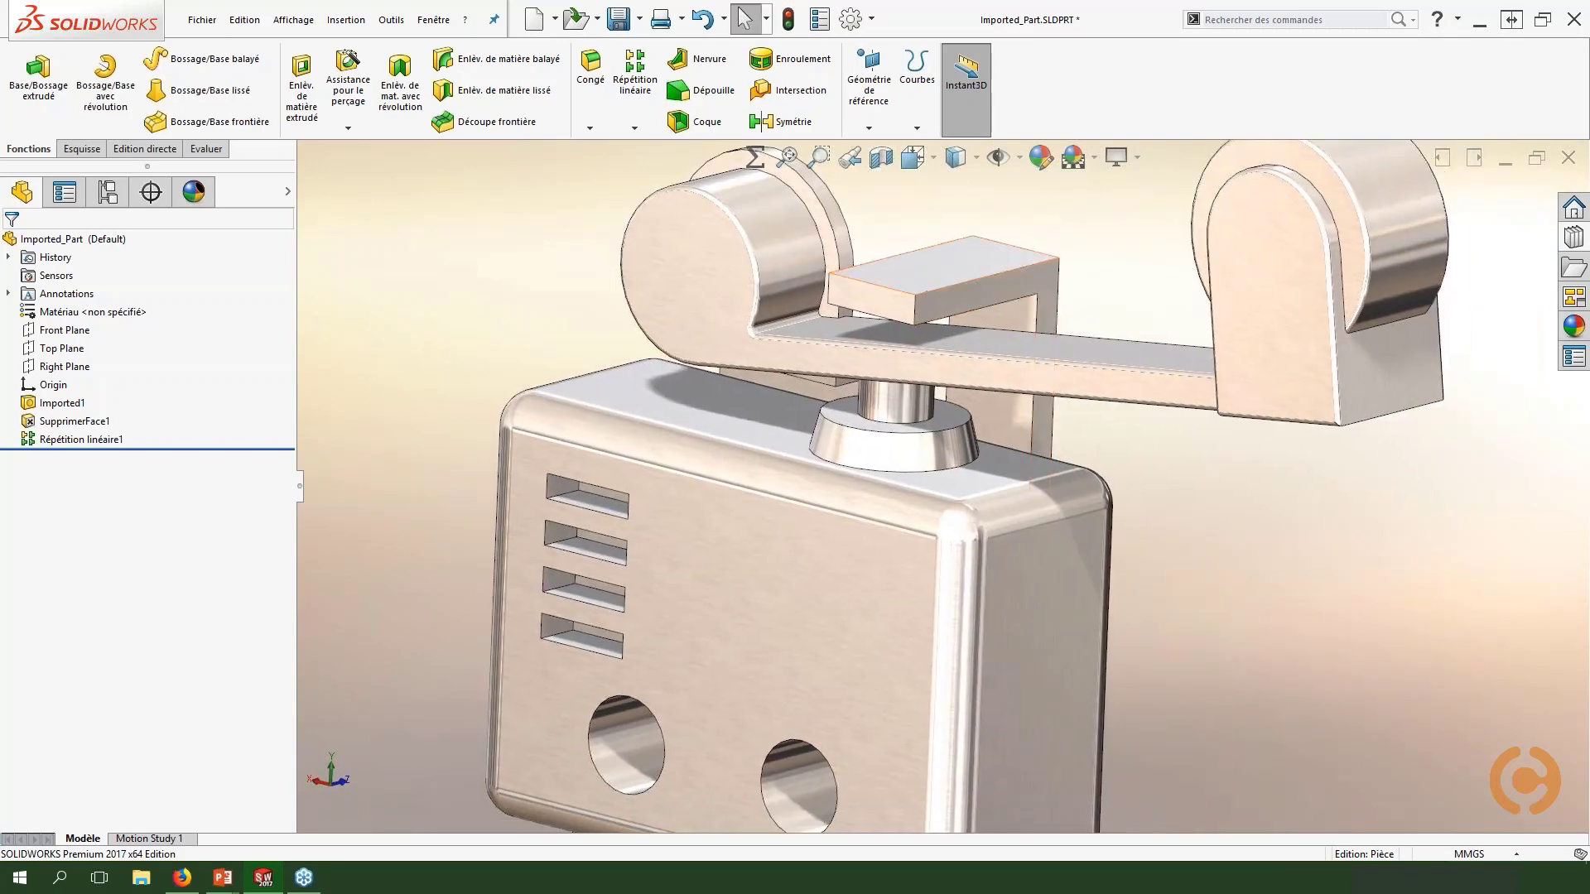
{"action": "left_click", "coordinate": [927, 308]}
{"action": "middle_click_drag", "start_coordinate": [1027, 372], "coordinate": [925, 392]}
{"action": "scroll", "coordinate": [995, 364], "scroll_direction": "up", "scroll_amount": 3}
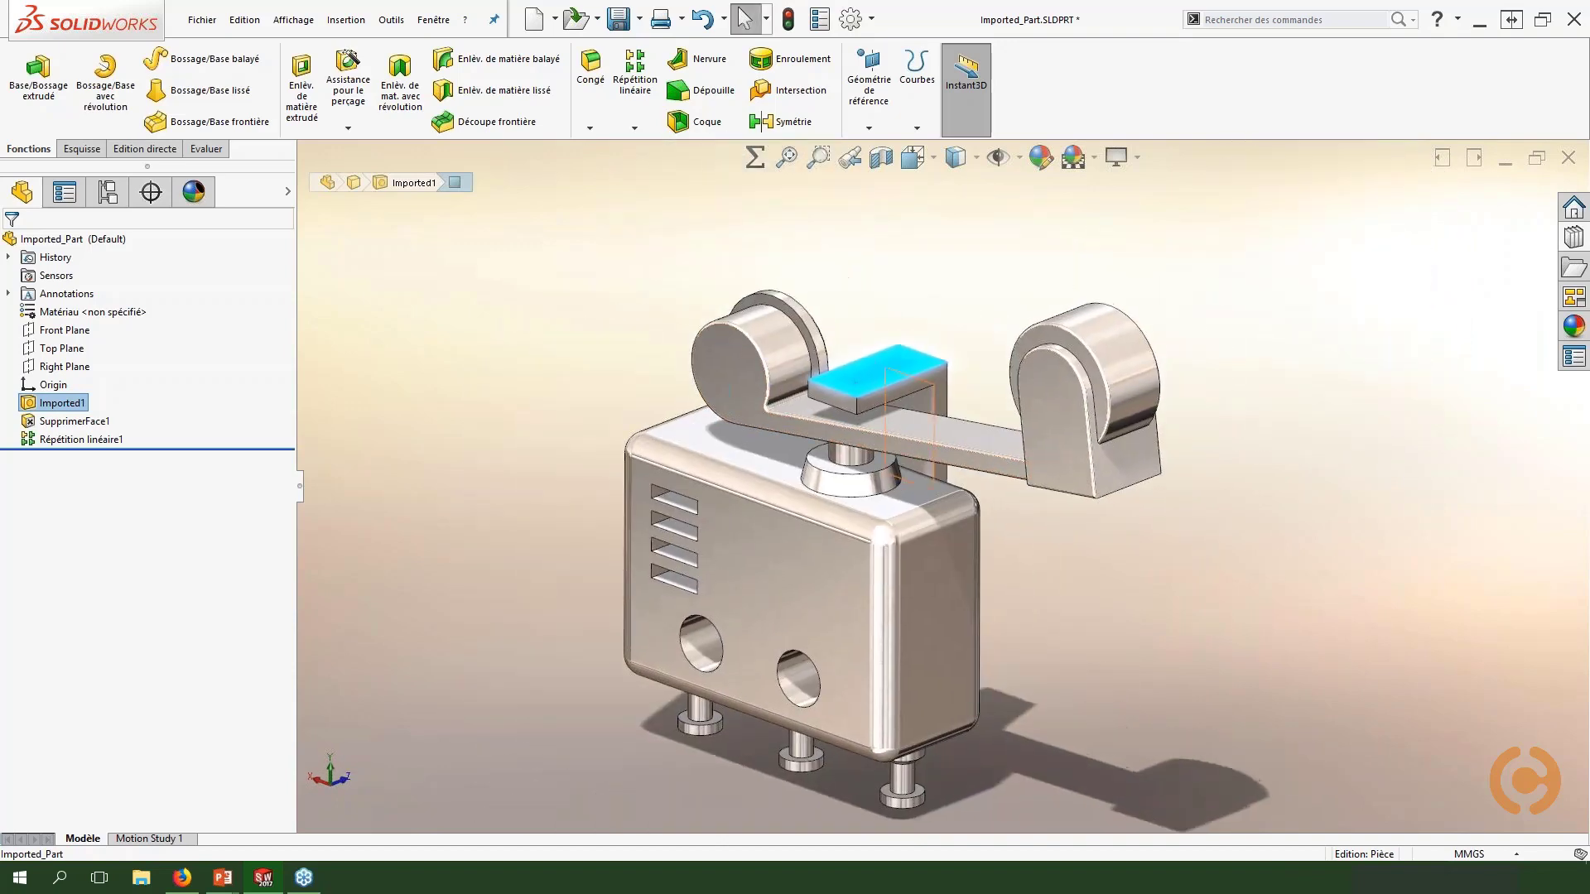
{"action": "left_click", "coordinate": [966, 345]}
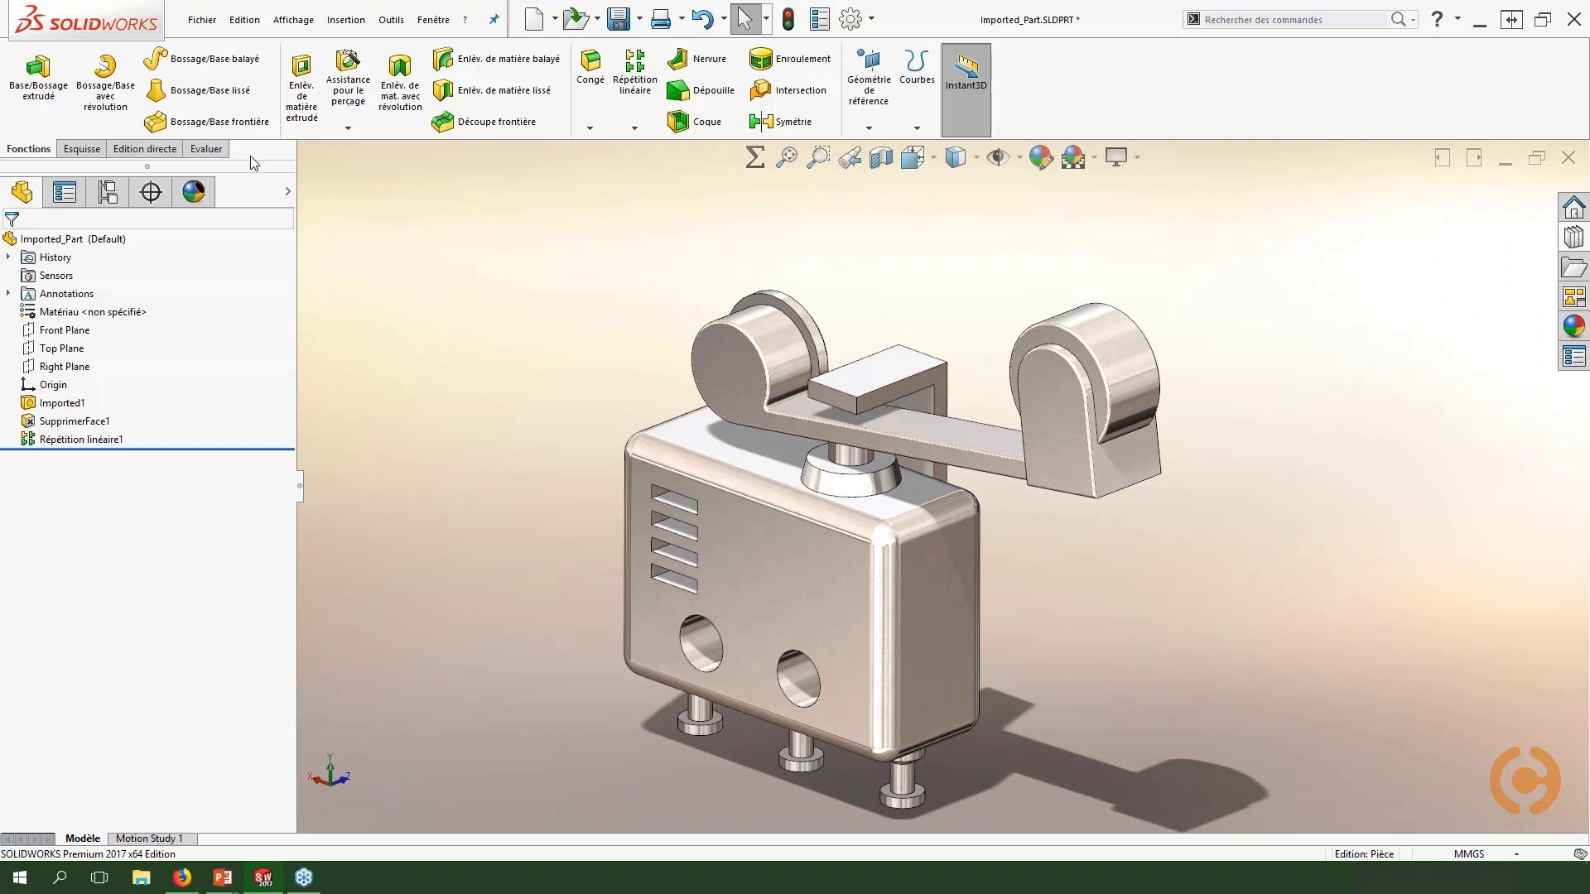
Step: Start a translating Move Face on the ledge's upper and underside faces, with the selection toolbar display turned off
{"action": "left_click", "coordinate": [145, 149]}
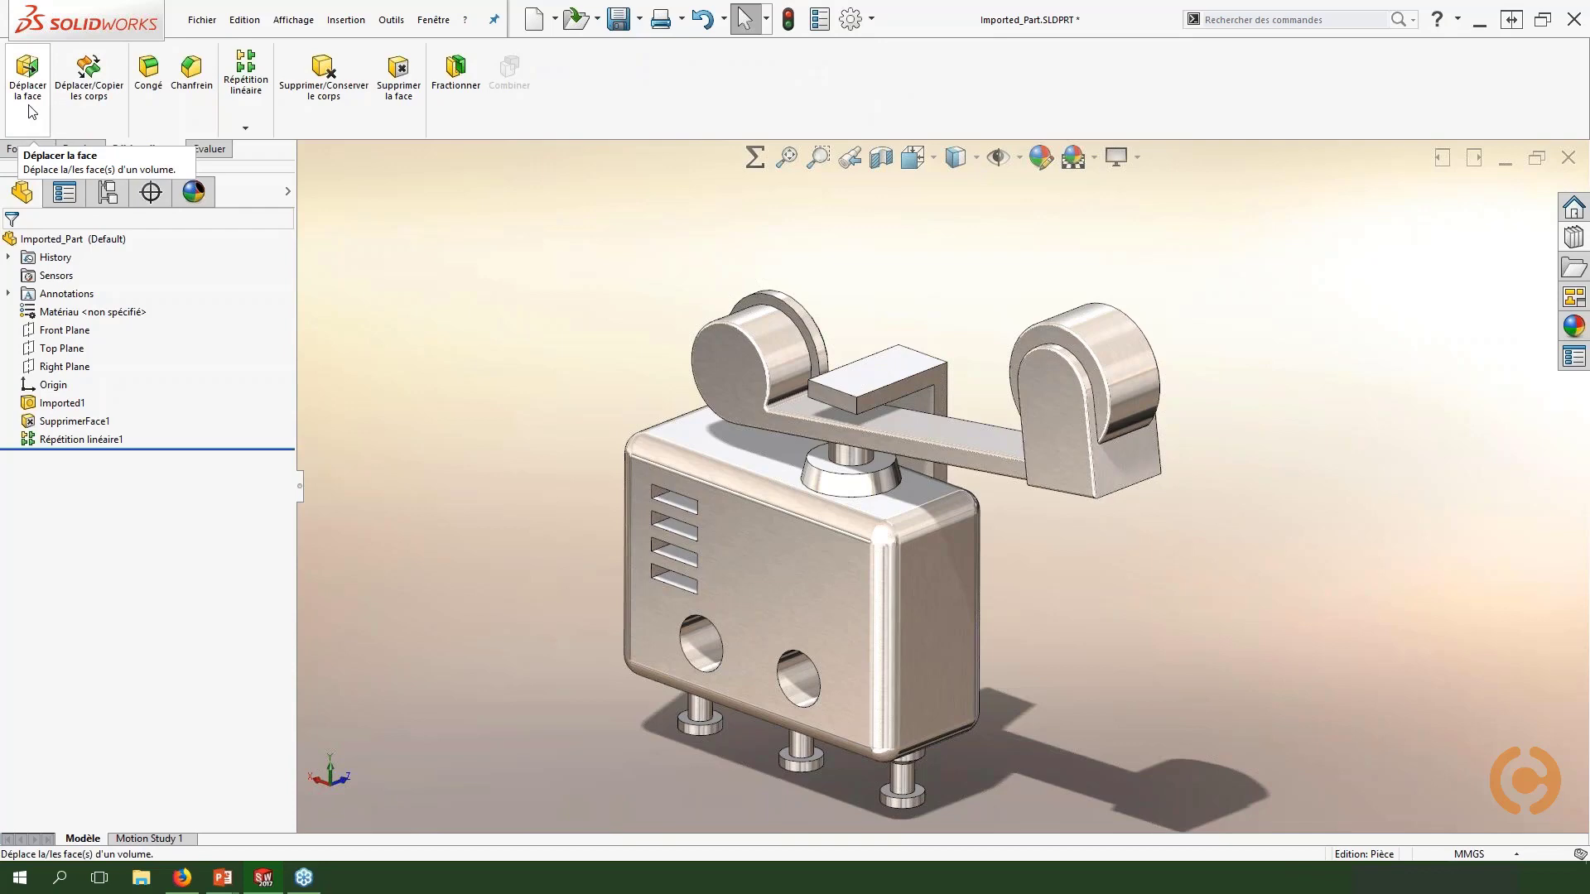
{"action": "left_click", "coordinate": [30, 112]}
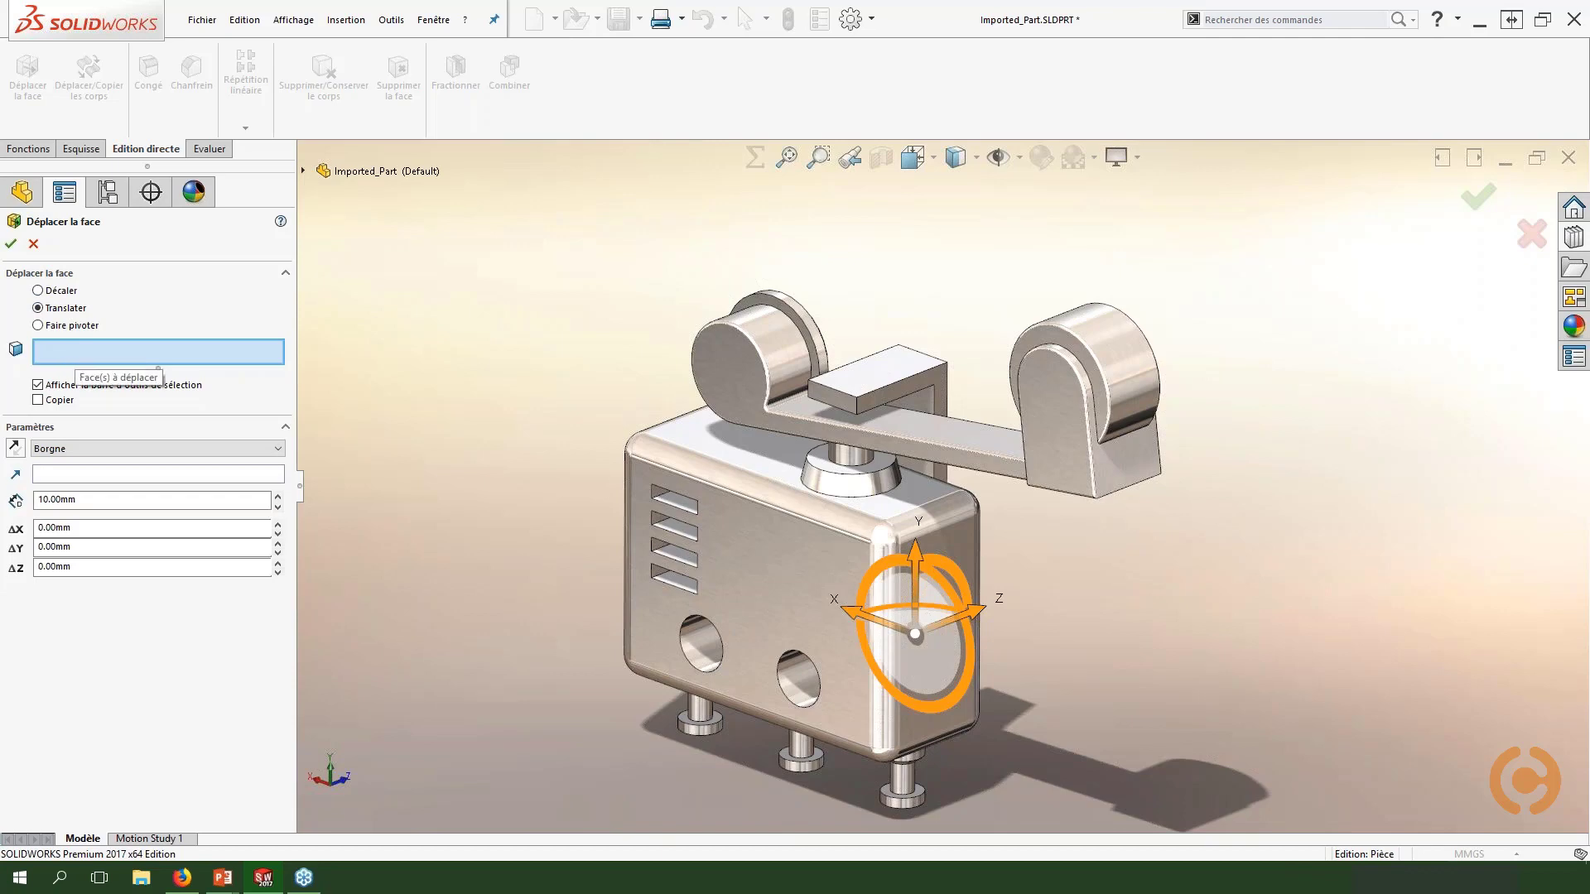
{"action": "left_click", "coordinate": [889, 384]}
{"action": "middle_click_drag", "start_coordinate": [893, 424], "coordinate": [949, 291]}
{"action": "scroll", "coordinate": [886, 399], "scroll_direction": "down", "scroll_amount": 5}
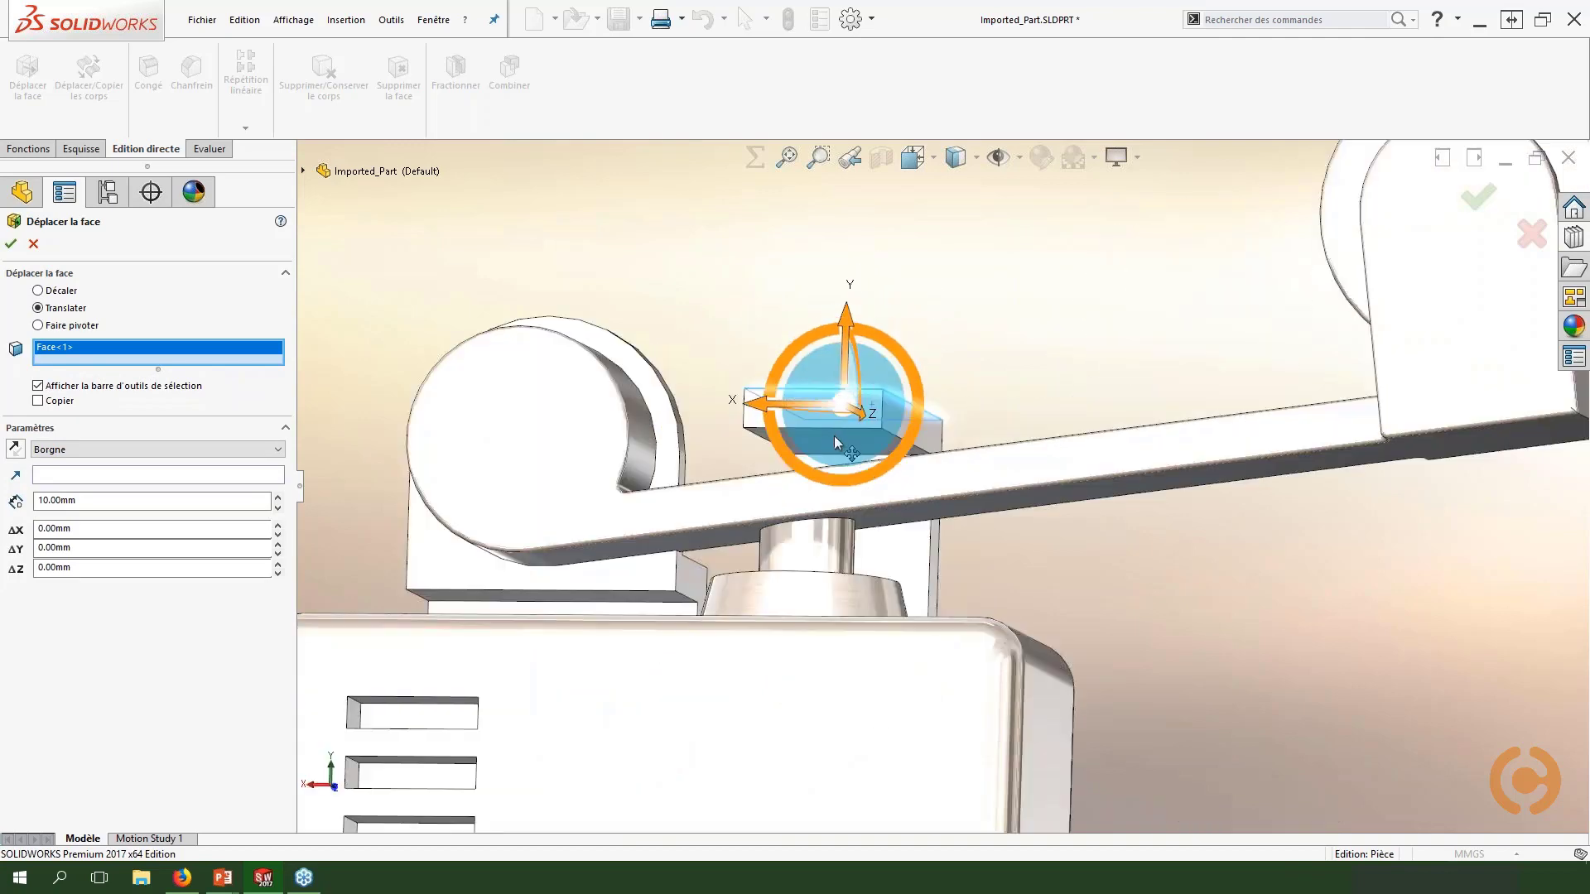
{"action": "left_click", "coordinate": [822, 446]}
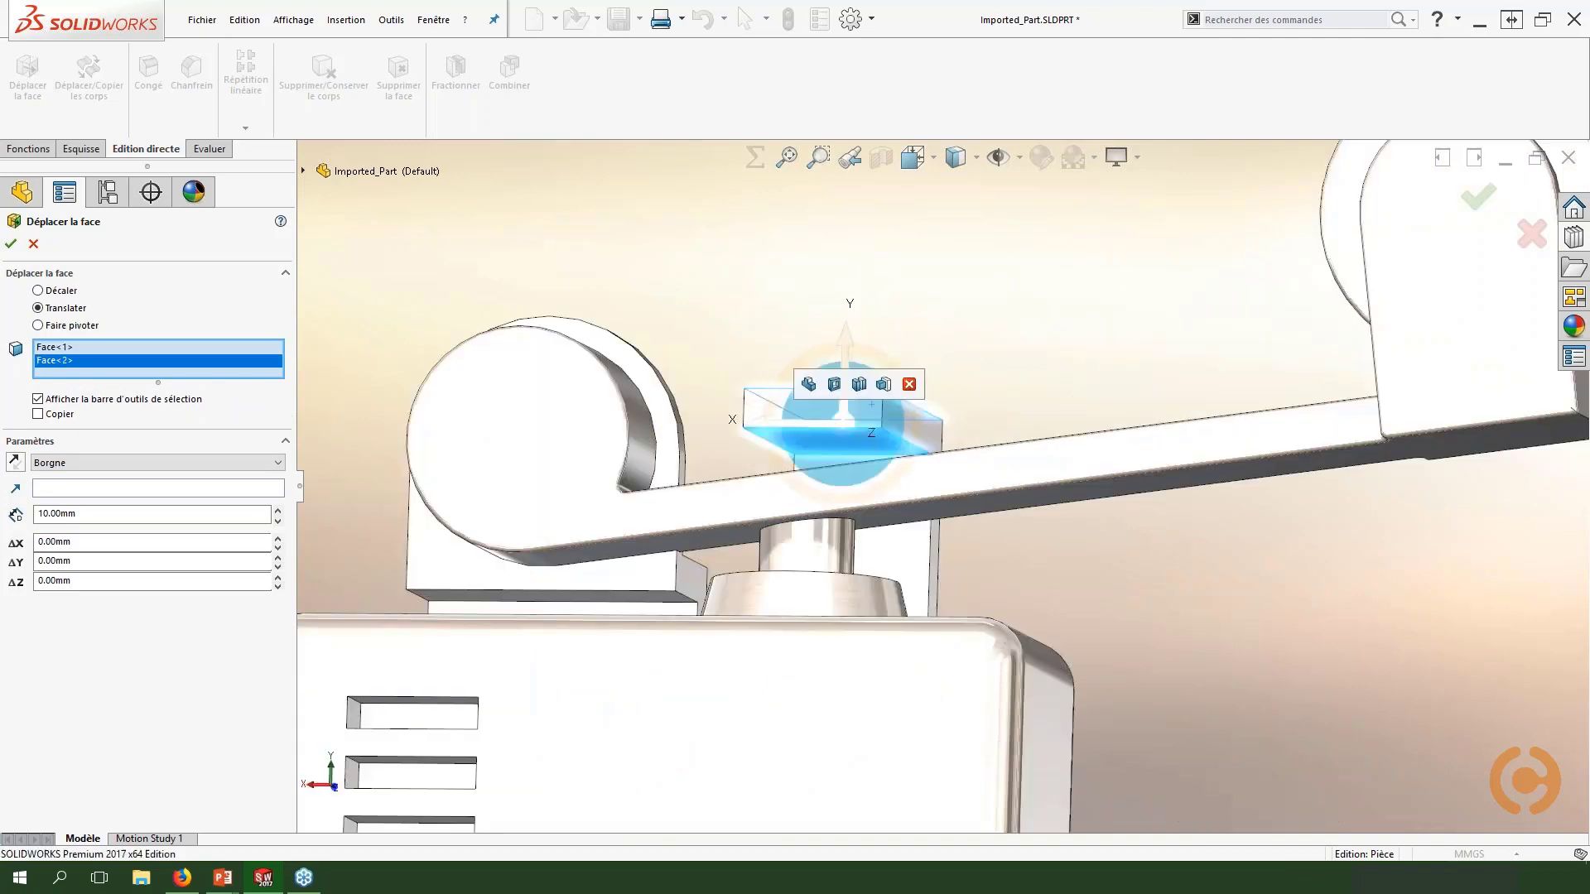
{"action": "middle_click_drag", "start_coordinate": [970, 335], "coordinate": [824, 460]}
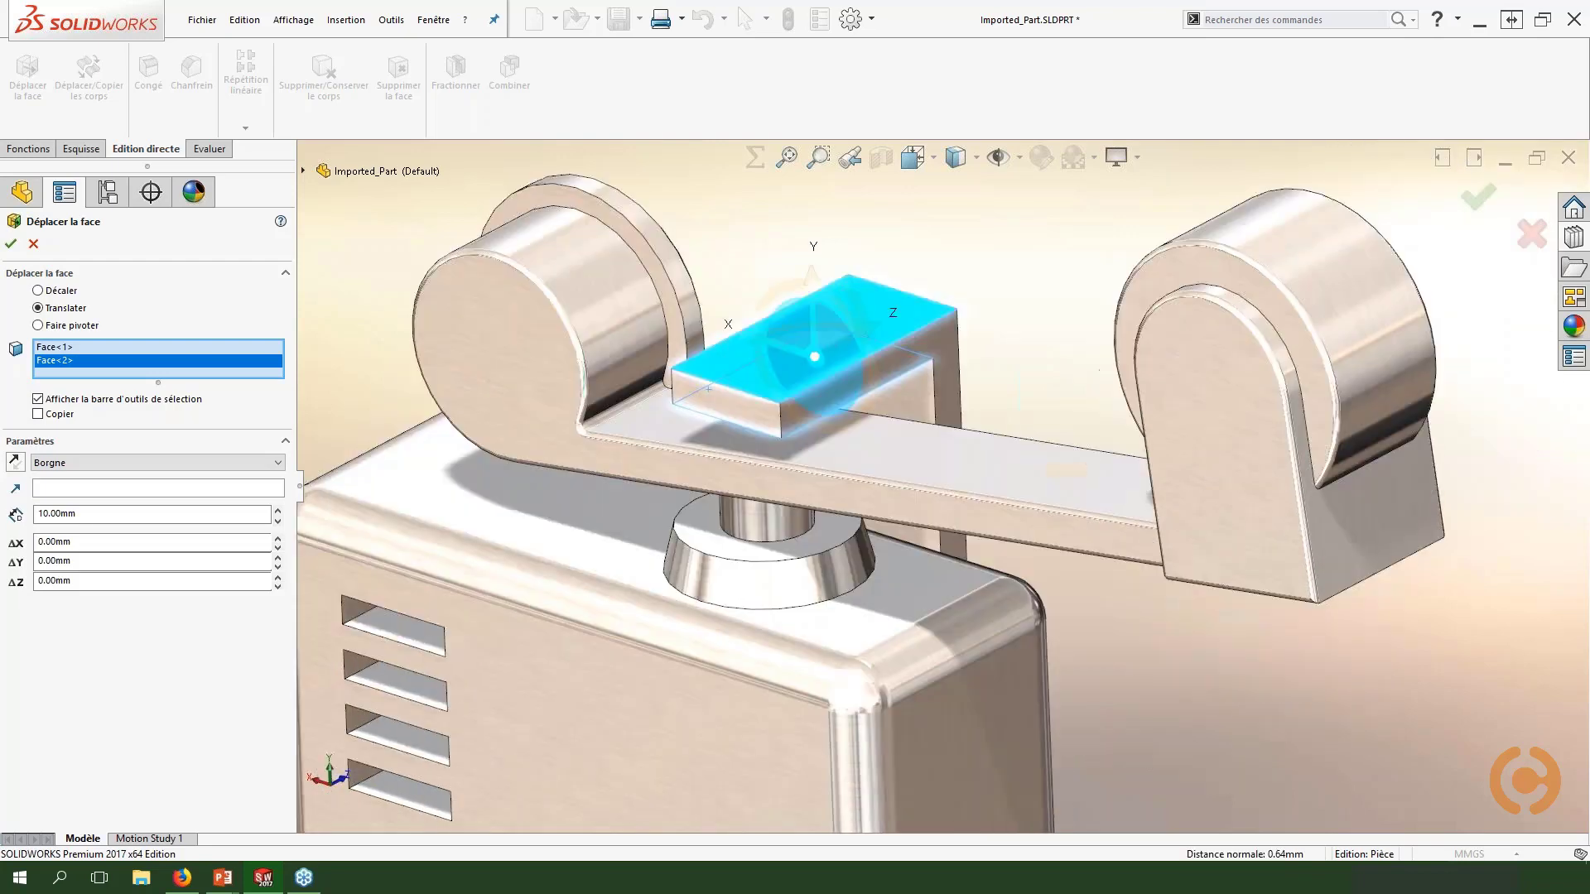
{"action": "left_click", "coordinate": [38, 401]}
{"action": "middle_click_drag", "start_coordinate": [799, 392], "coordinate": [851, 433]}
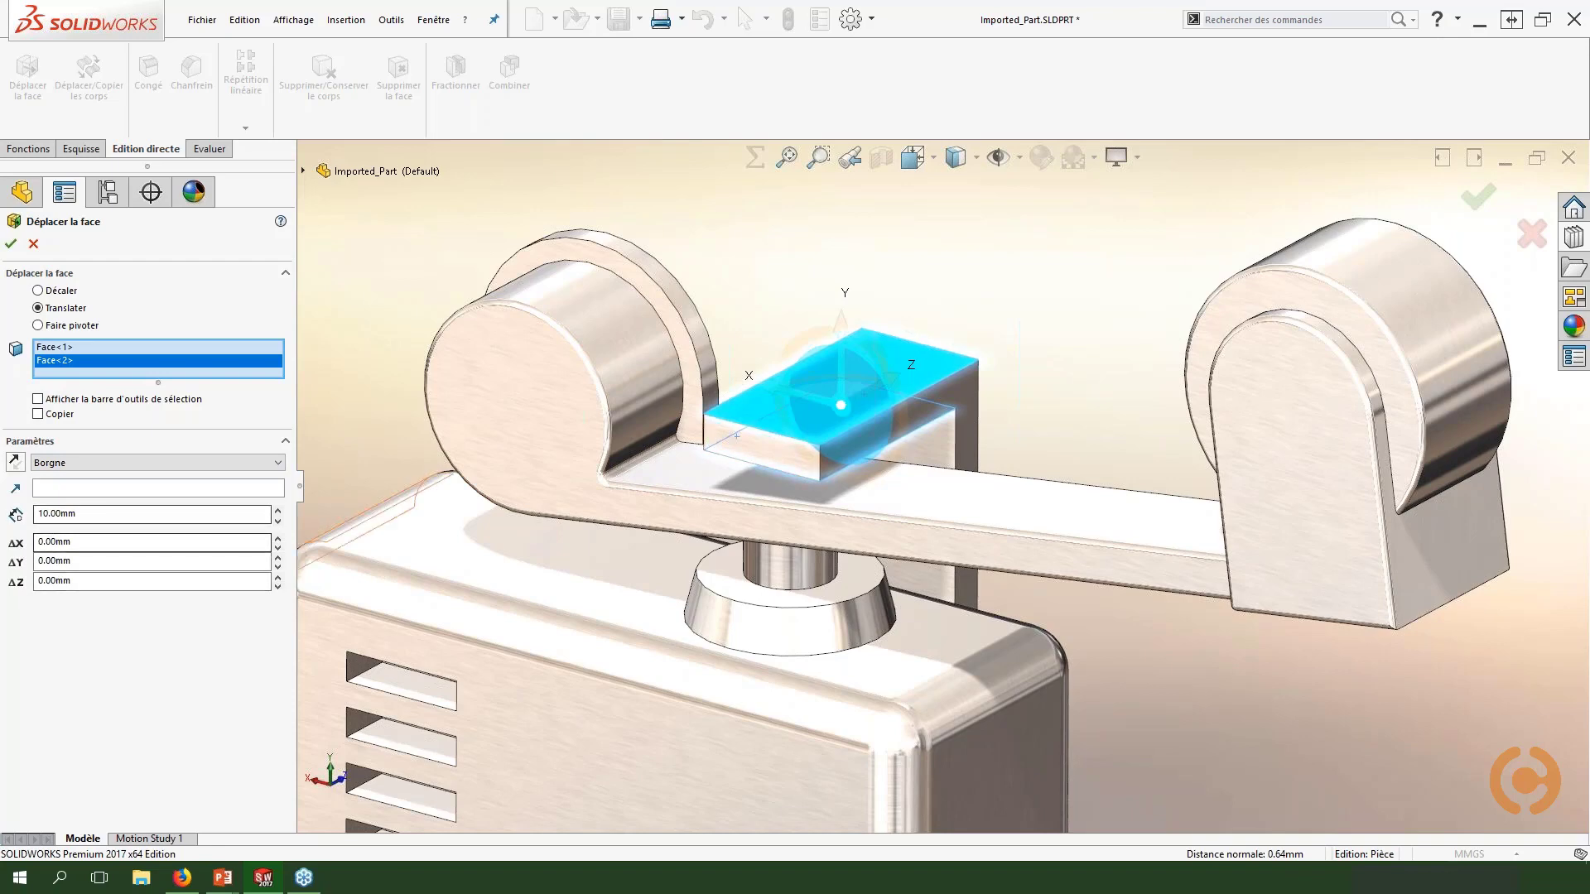
Step: Translate the two ledge faces 5 mm upward along the bracket's vertical edge and apply the face move
{"action": "left_click", "coordinate": [58, 493]}
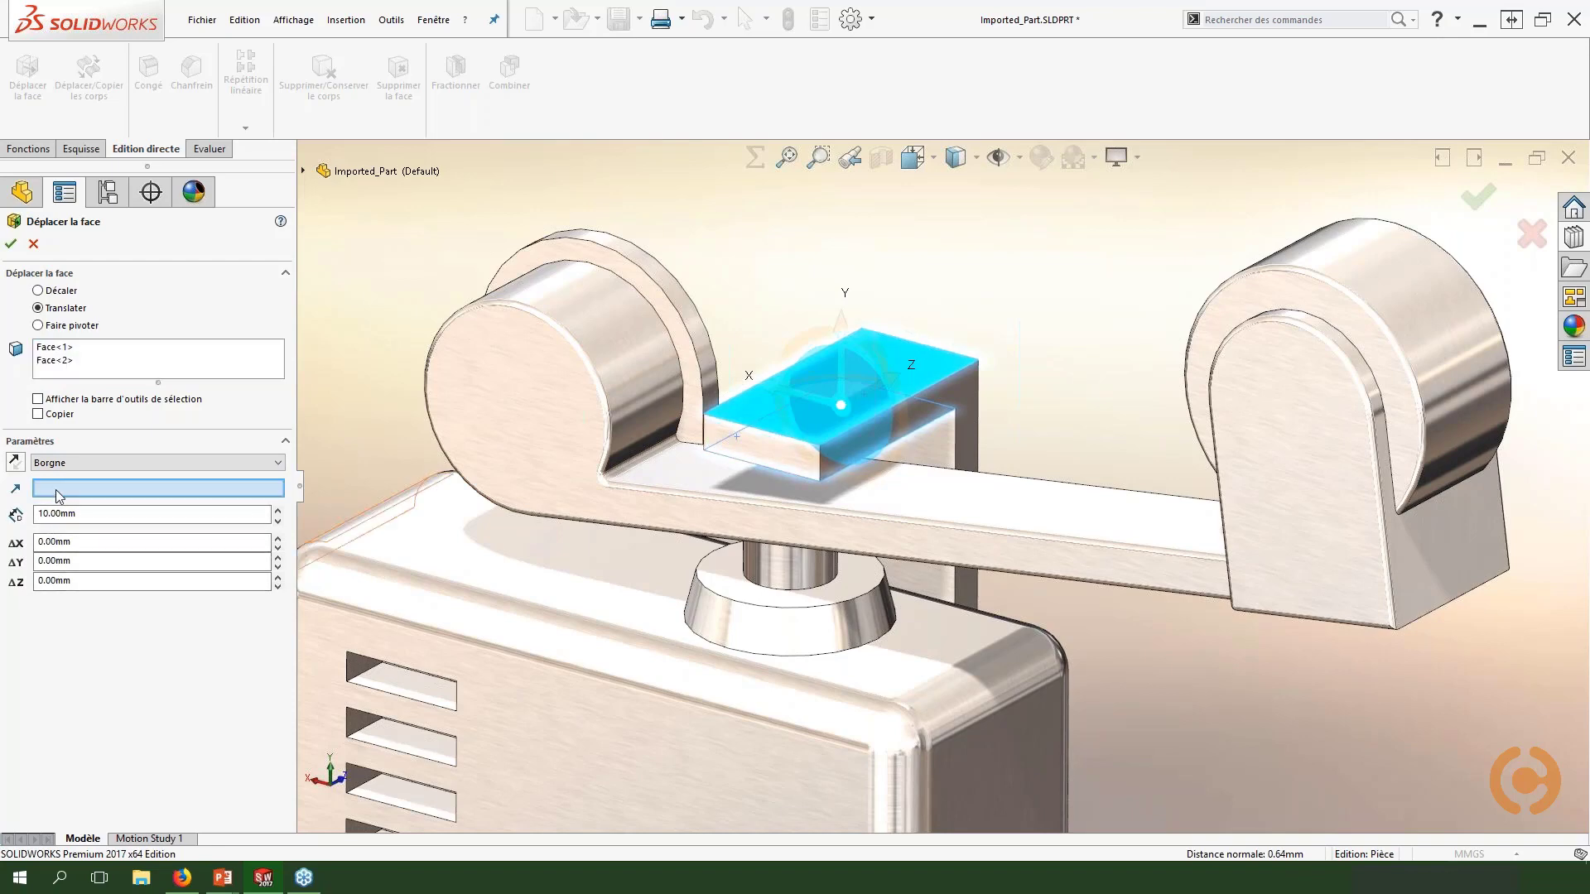
{"action": "left_click", "coordinate": [981, 417]}
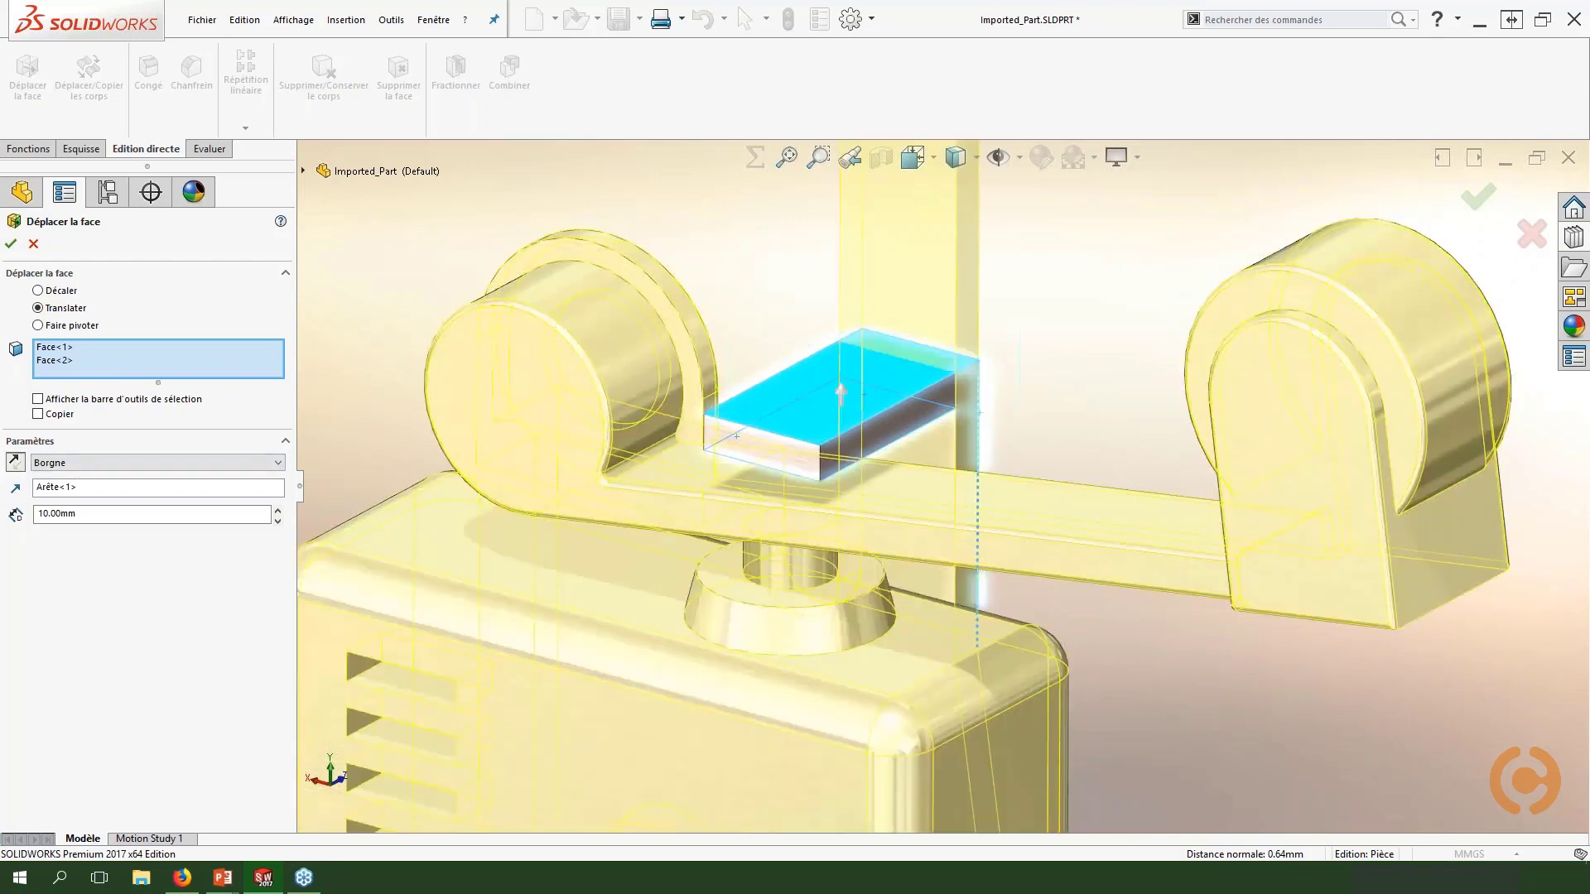
{"action": "scroll", "coordinate": [752, 472], "scroll_direction": "up", "scroll_amount": 8}
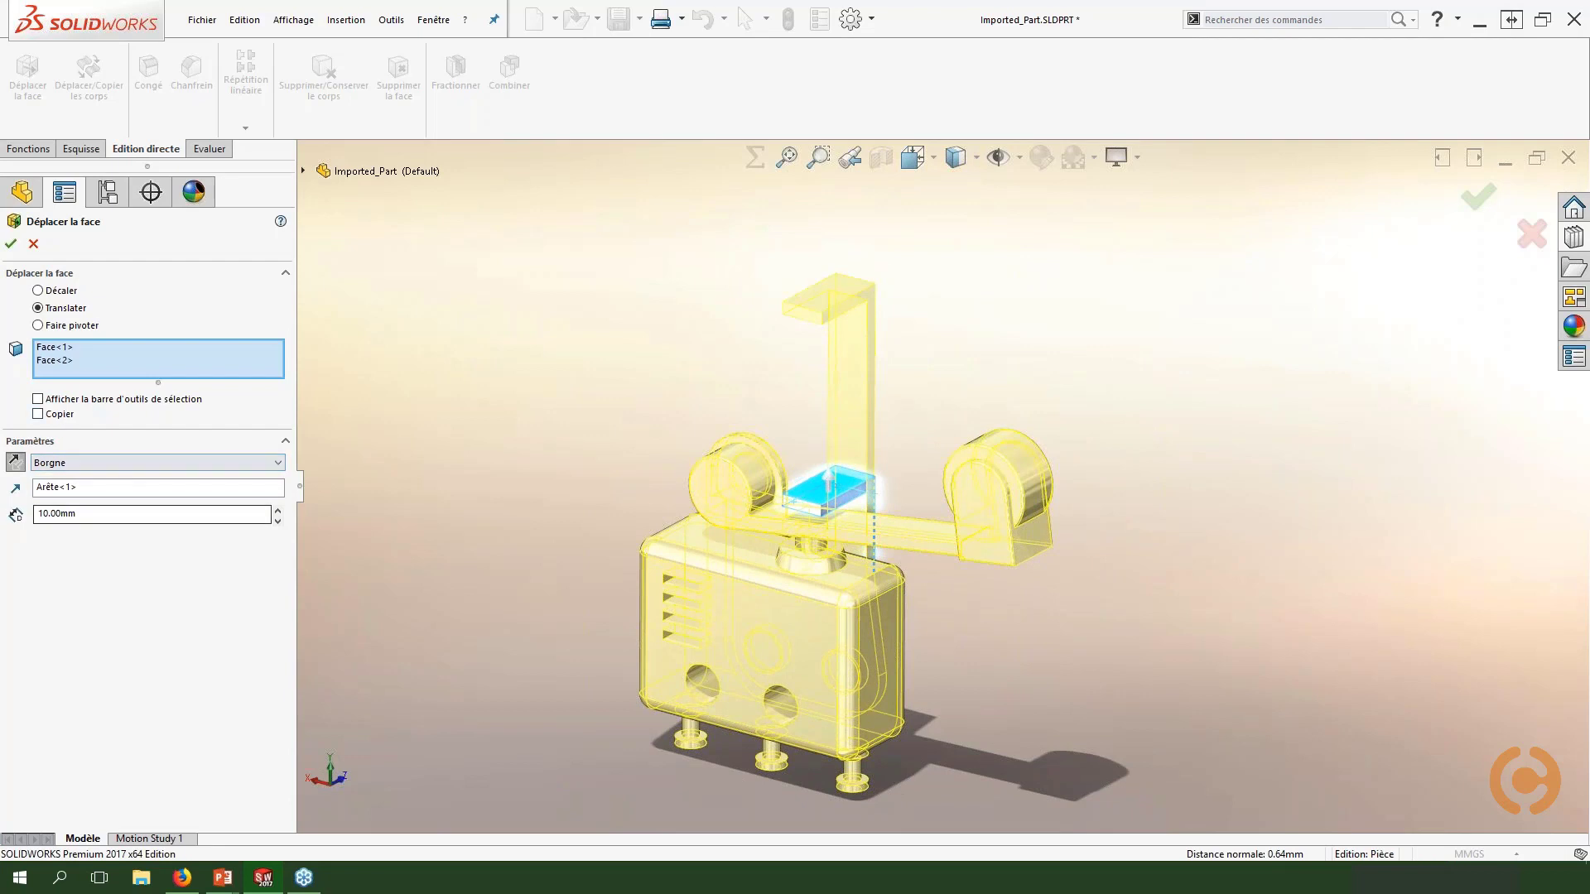
{"action": "double_click", "coordinate": [102, 514]}
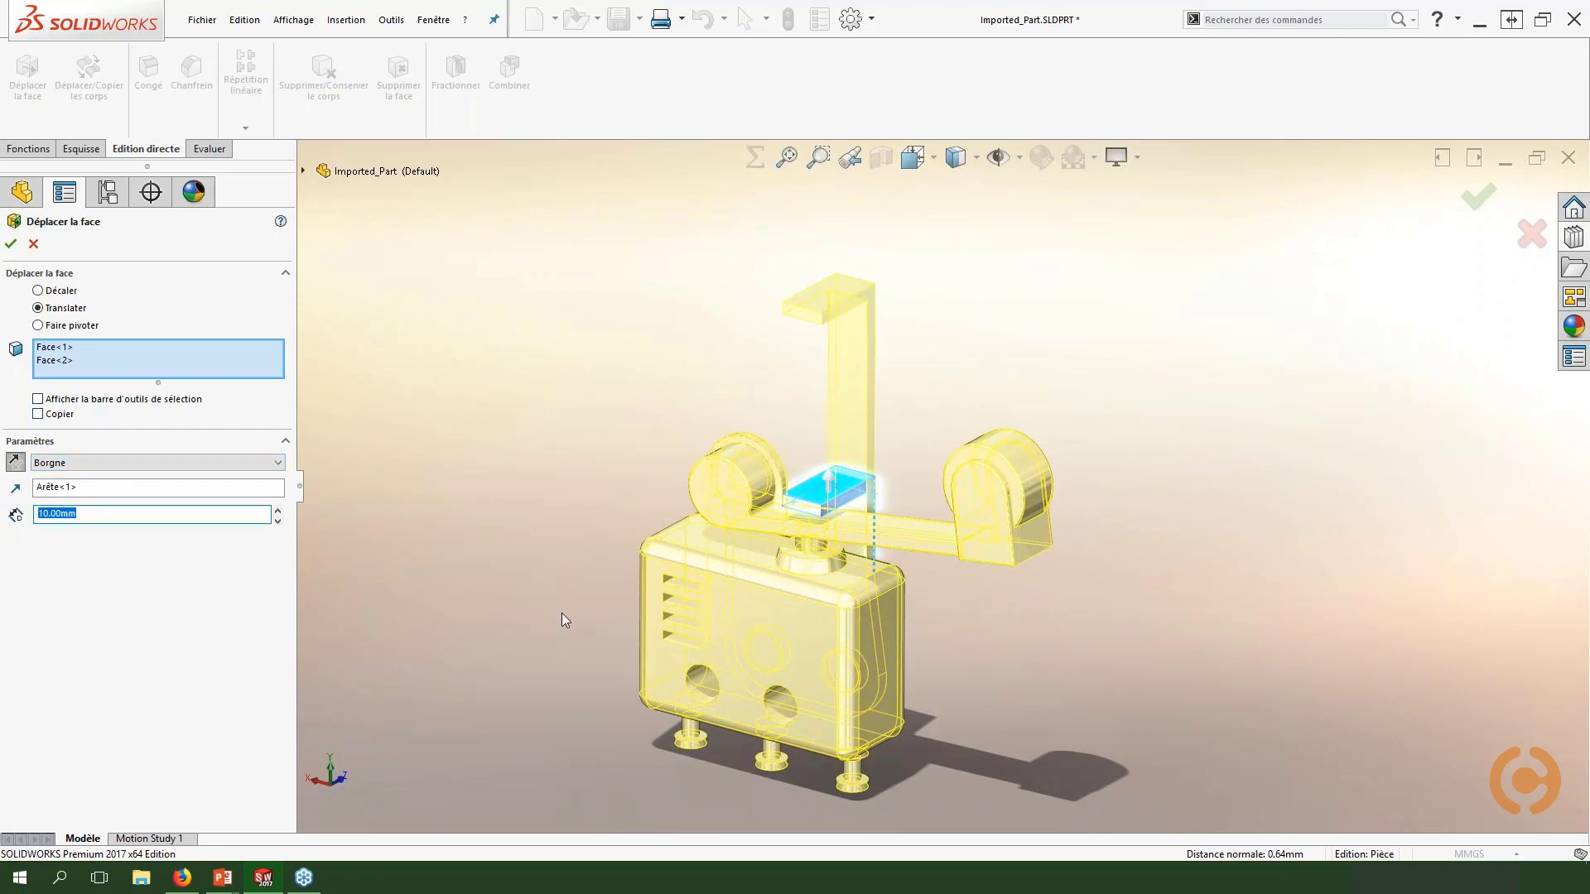
{"action": "type", "text": "5"}
{"action": "key", "text": "Return"}
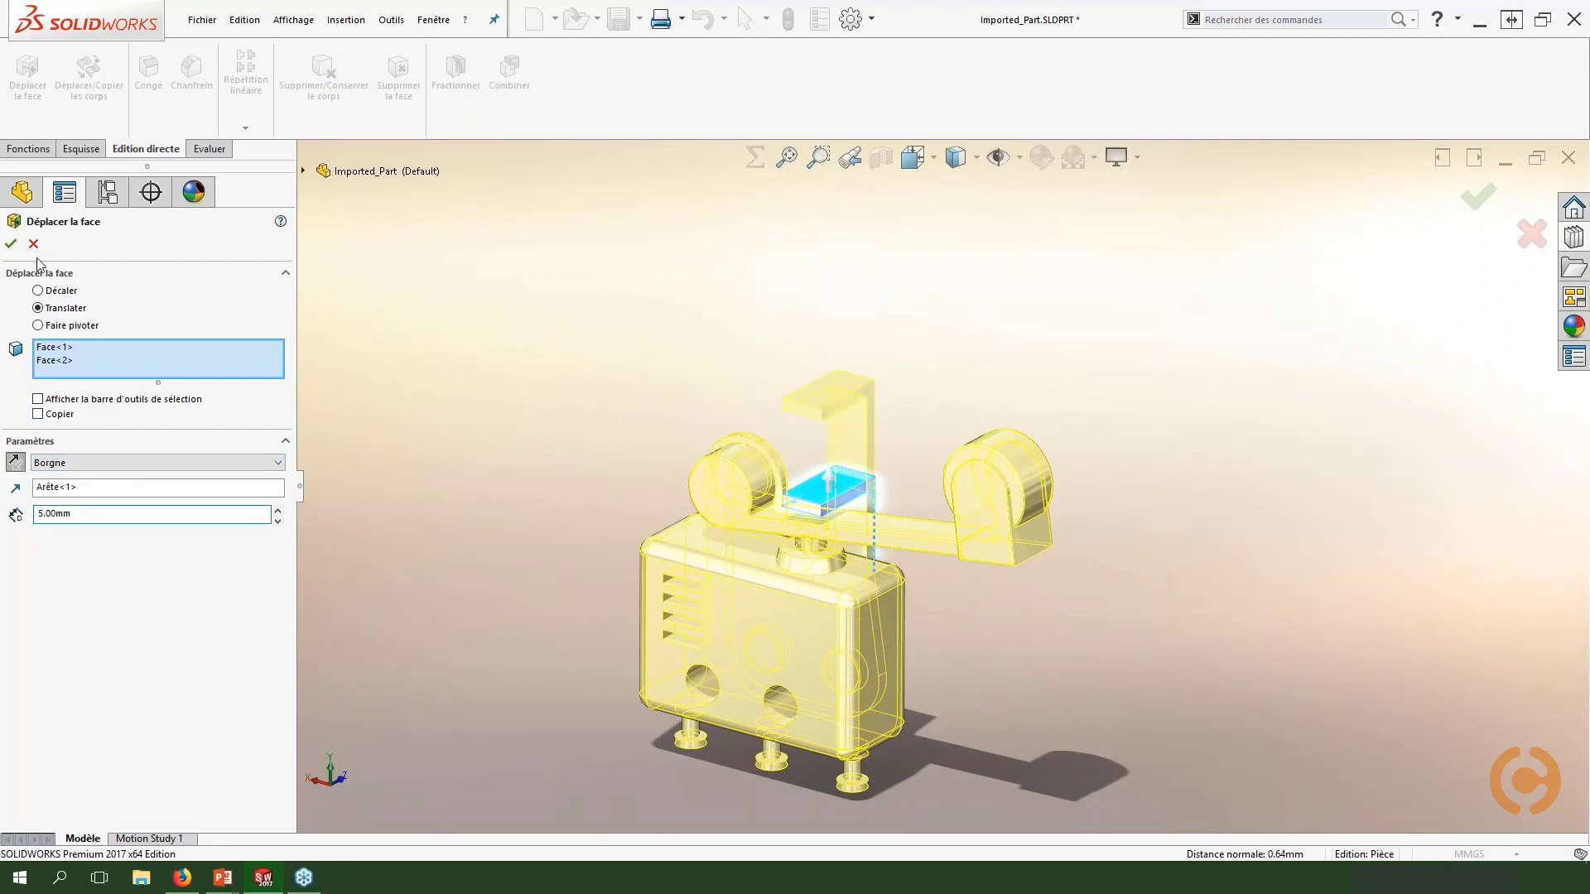
{"action": "left_click", "coordinate": [11, 242]}
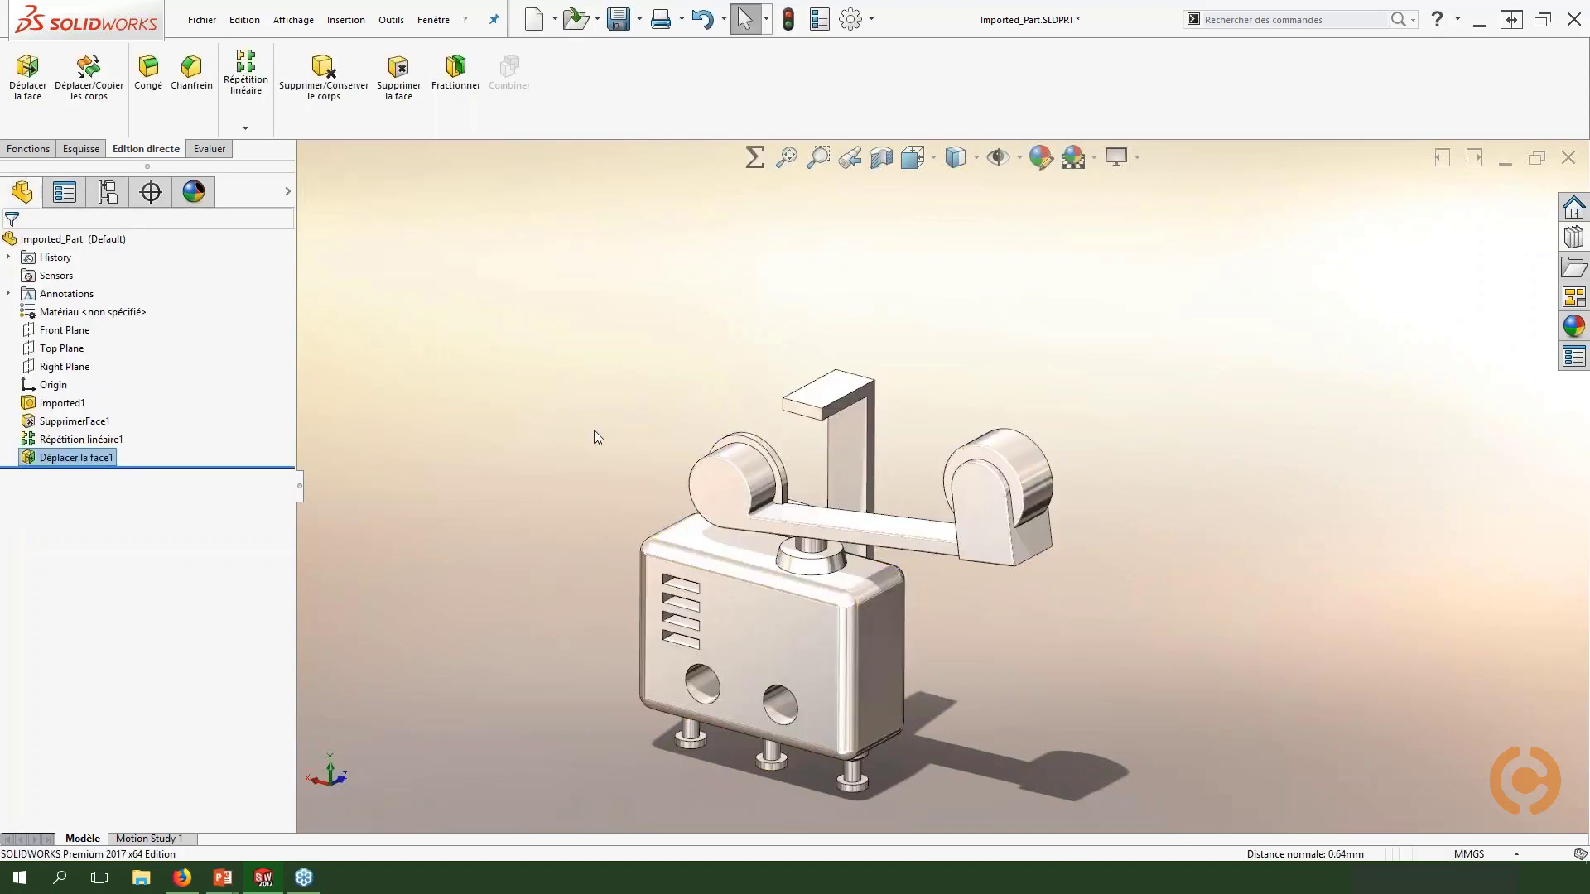
Step: Try to select all faces connected to the lever's round-ended side face, and clear the selection
{"action": "scroll", "coordinate": [587, 481], "scroll_direction": "down", "scroll_amount": 3}
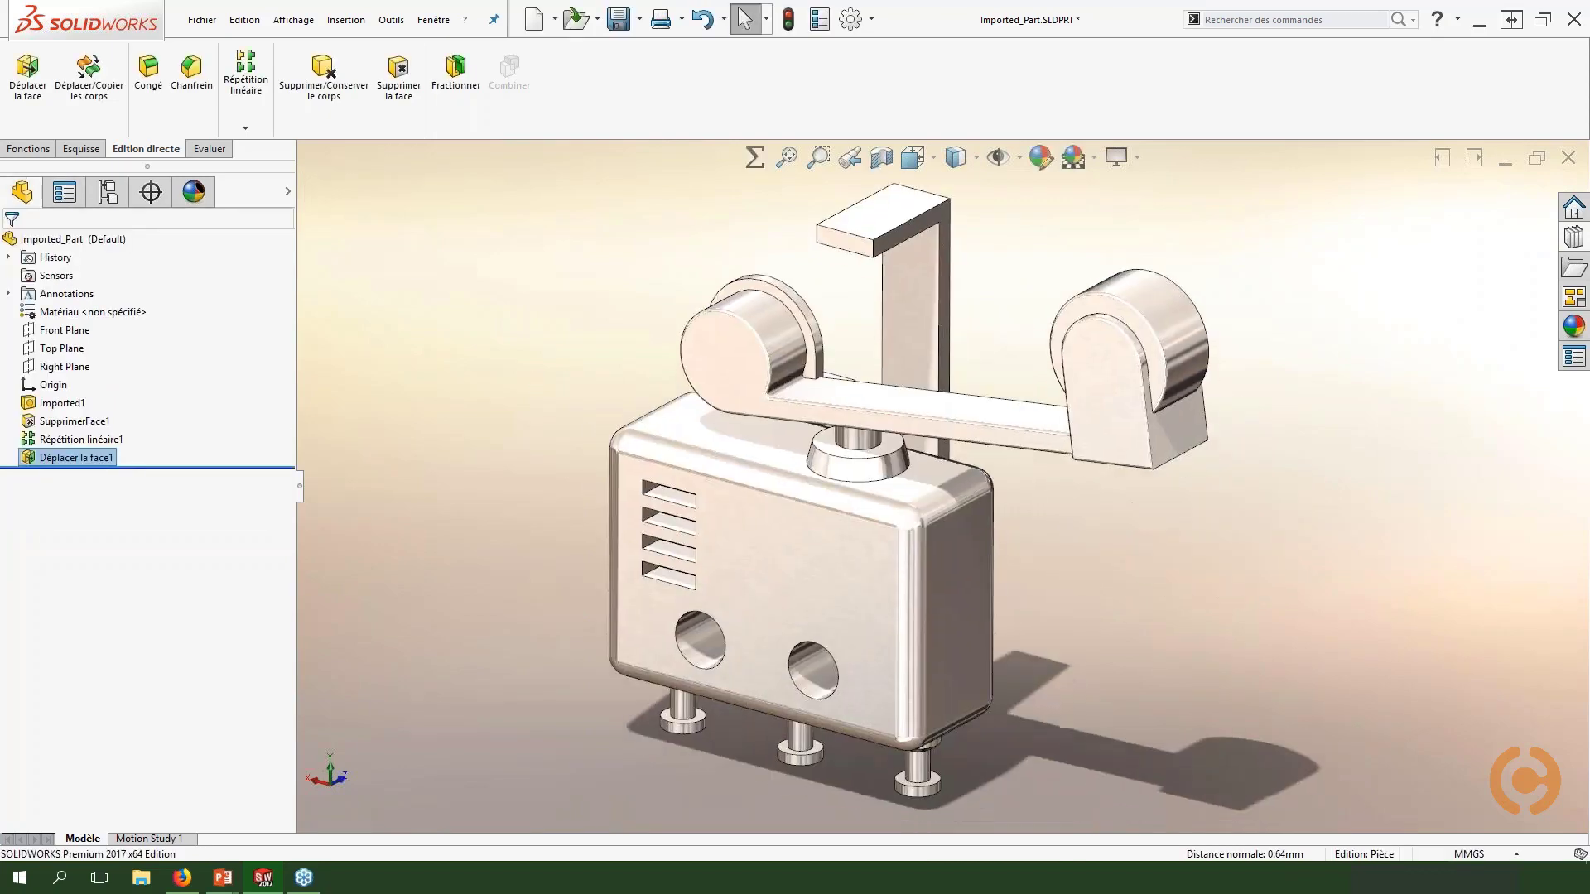
{"action": "scroll", "coordinate": [602, 431], "scroll_direction": "up", "scroll_amount": 3}
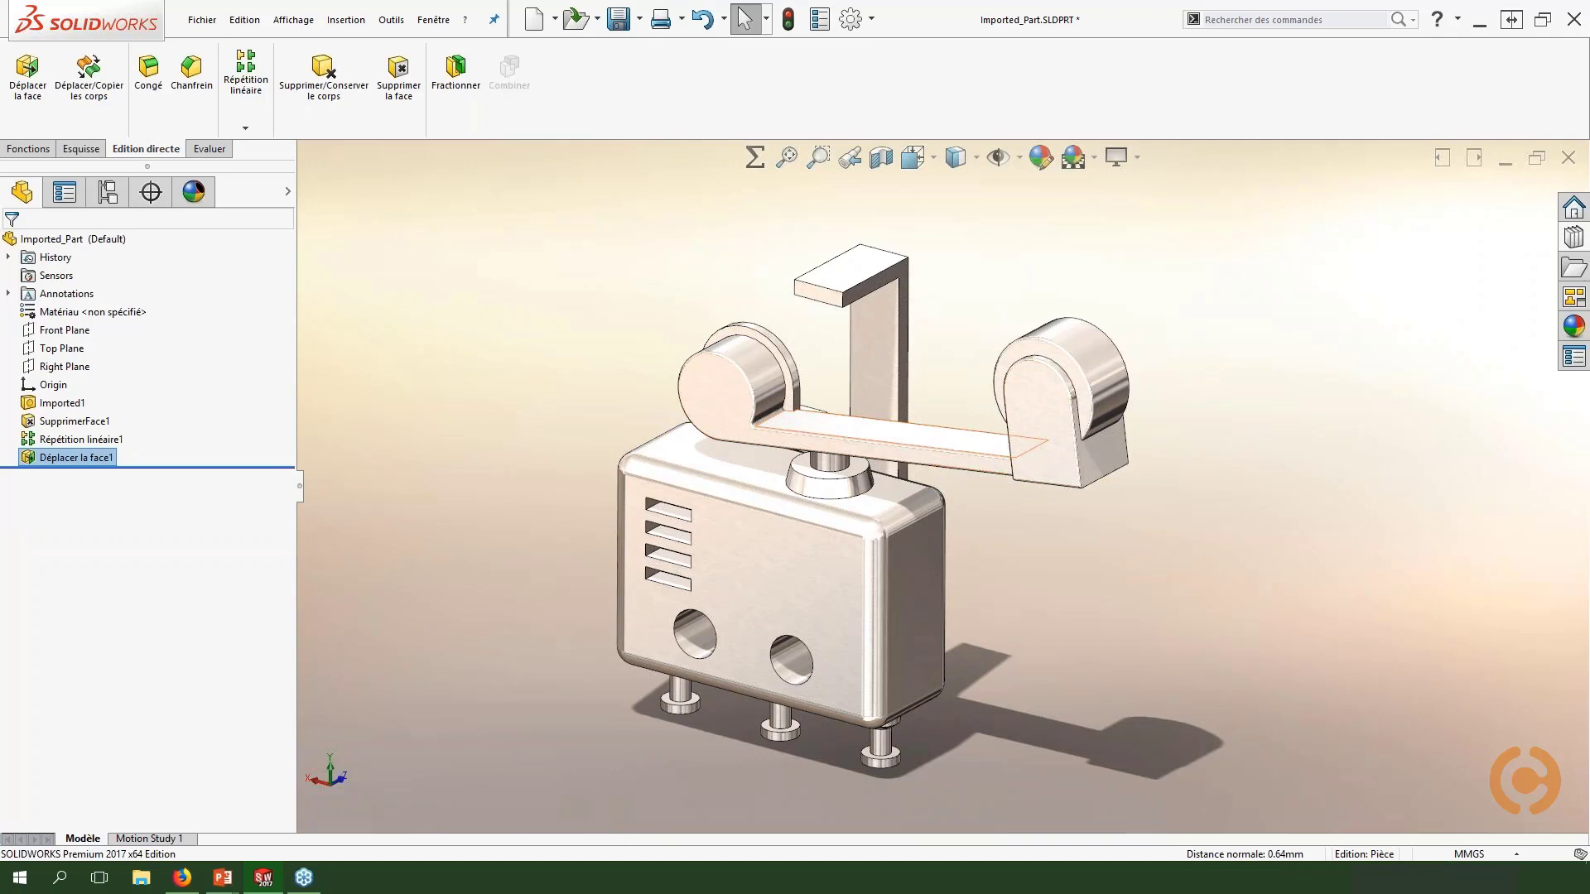
{"action": "scroll", "coordinate": [795, 422], "scroll_direction": "down", "scroll_amount": 3}
{"action": "scroll", "coordinate": [793, 418], "scroll_direction": "down", "scroll_amount": 4}
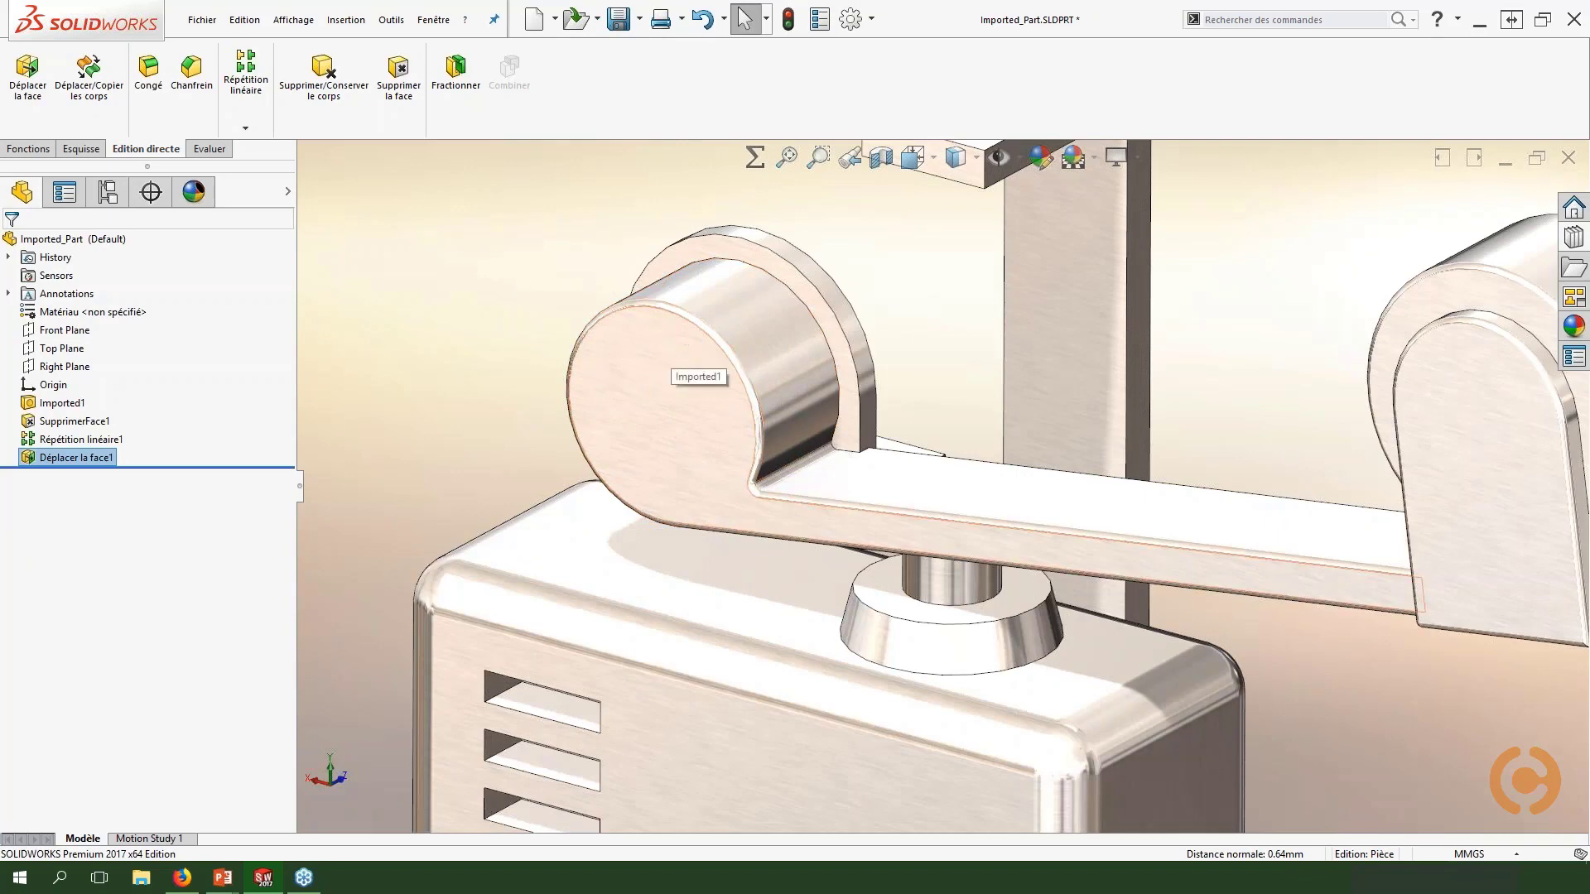
{"action": "left_click", "coordinate": [683, 364]}
{"action": "right_click", "coordinate": [676, 343]}
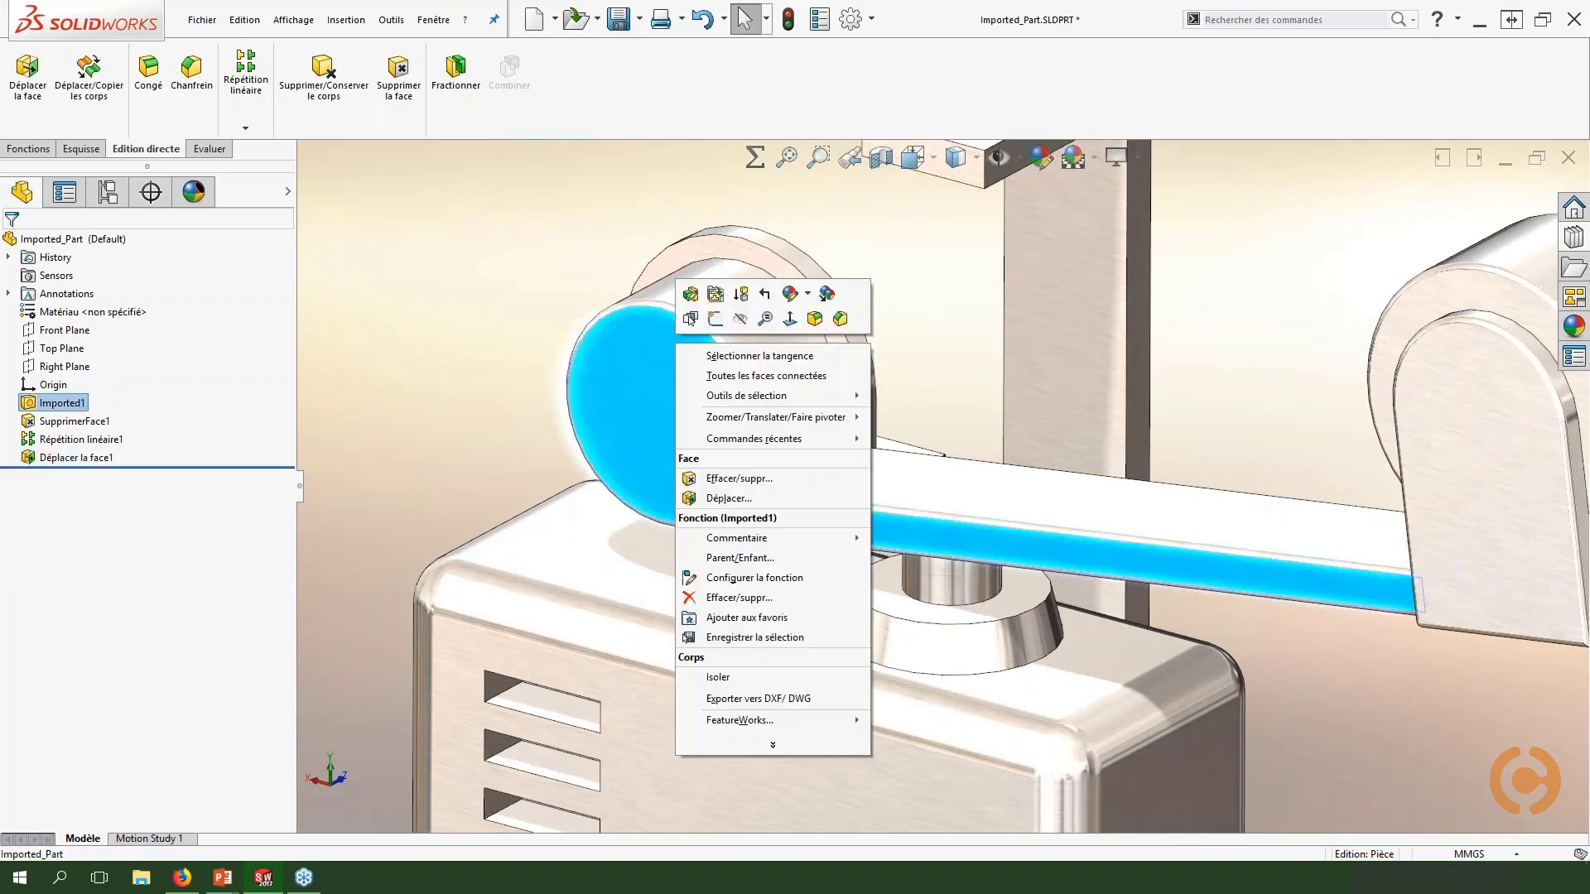
{"action": "left_click", "coordinate": [739, 376]}
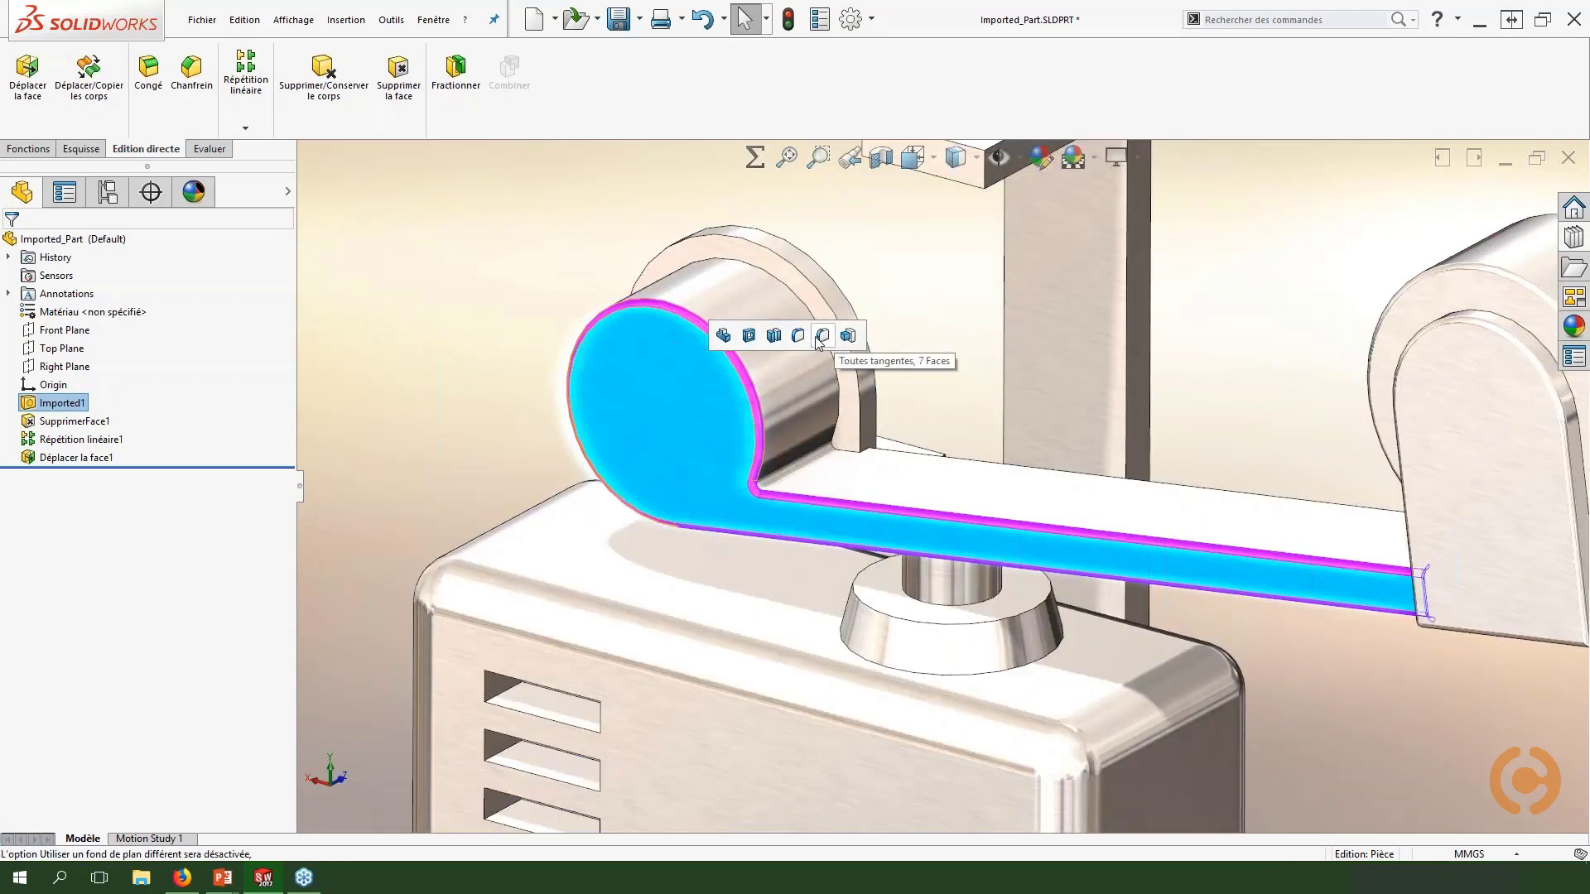
{"action": "left_click", "coordinate": [565, 272]}
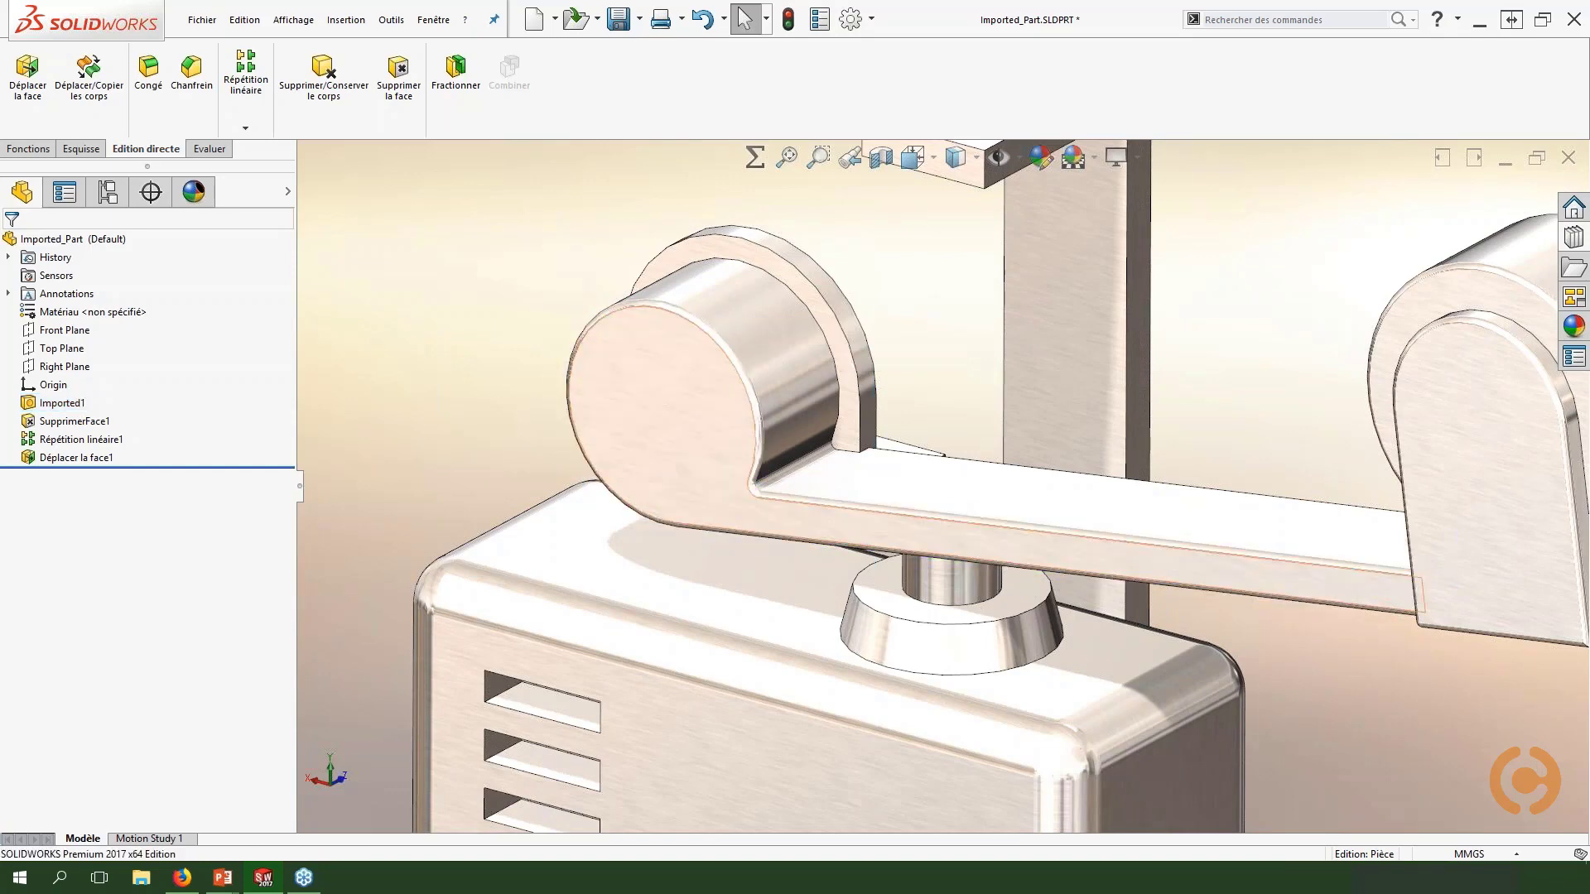
Step: Check in the face command customization that the option for selecting all connected faces is enabled
{"action": "right_click", "coordinate": [644, 362]}
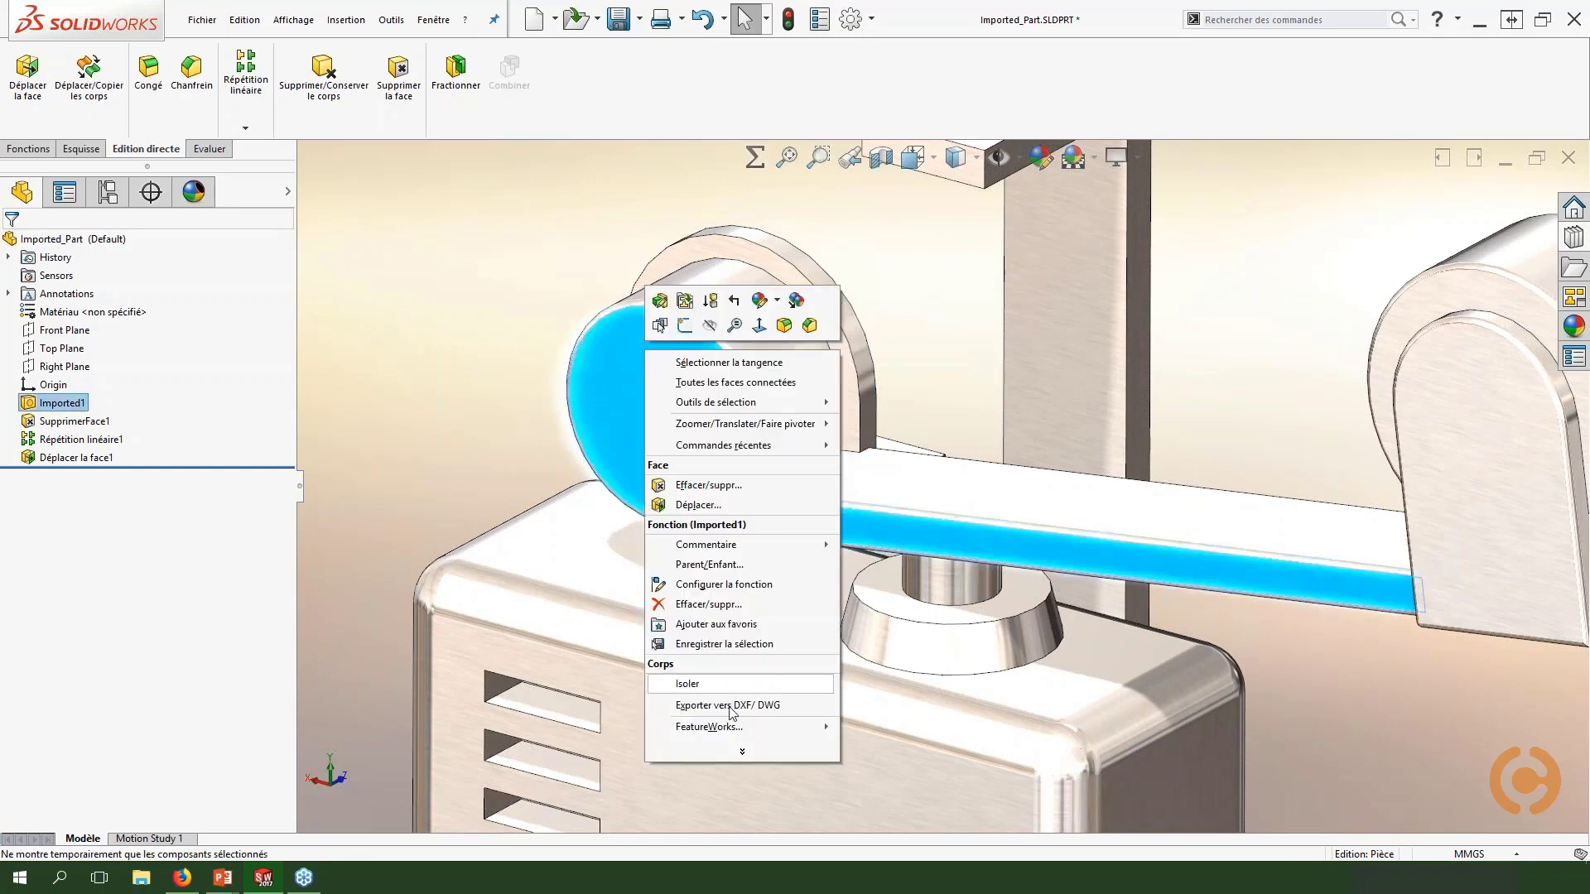
{"action": "left_click", "coordinate": [733, 753]}
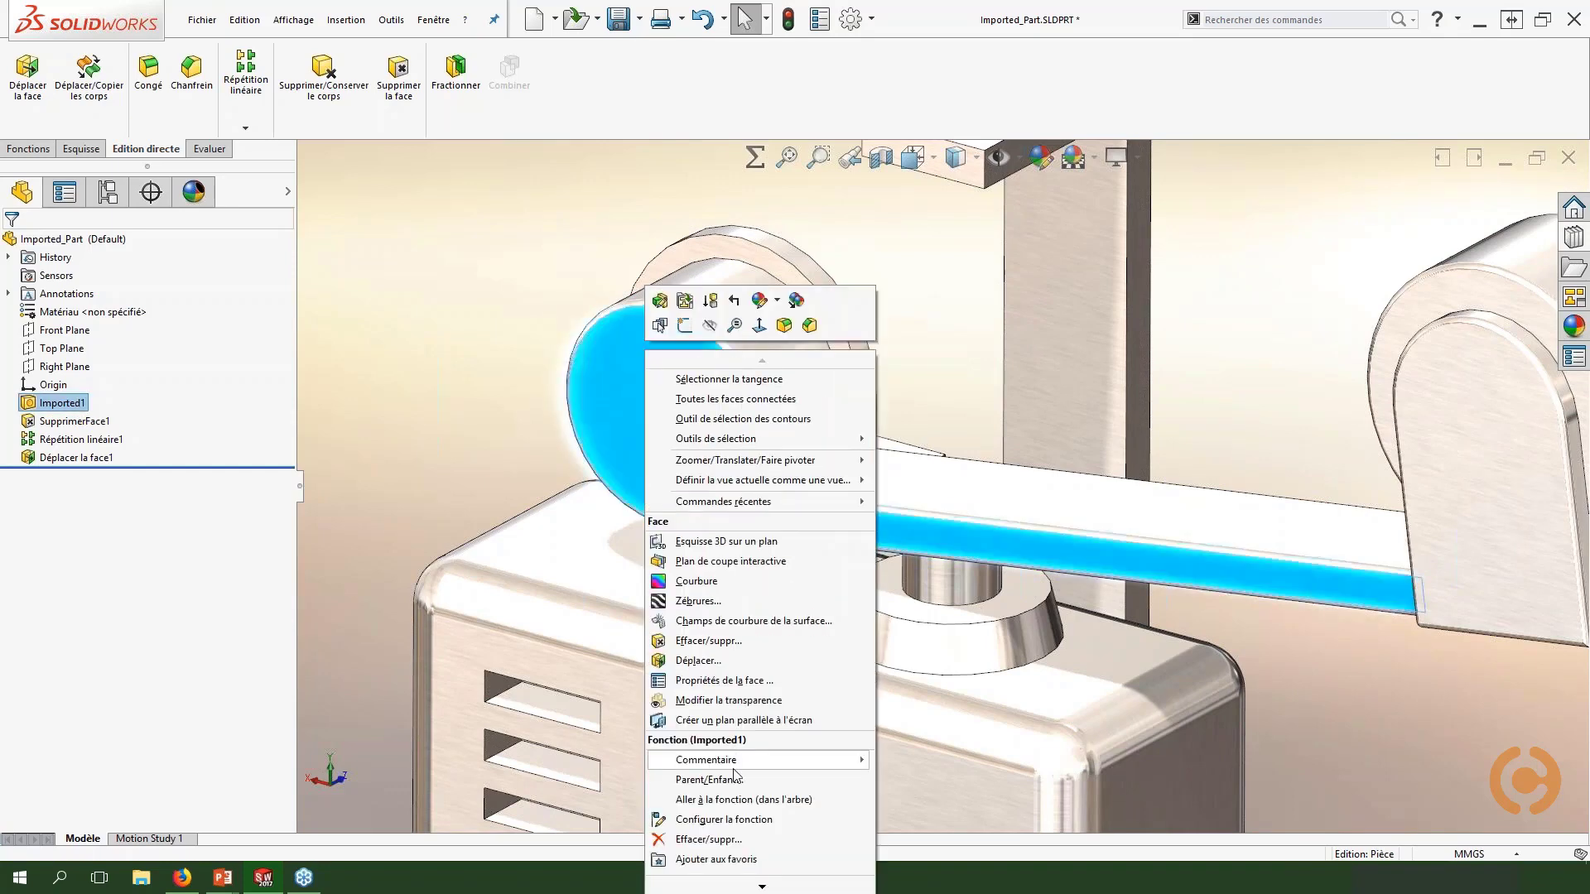
{"action": "mouse_move", "coordinate": [734, 885]}
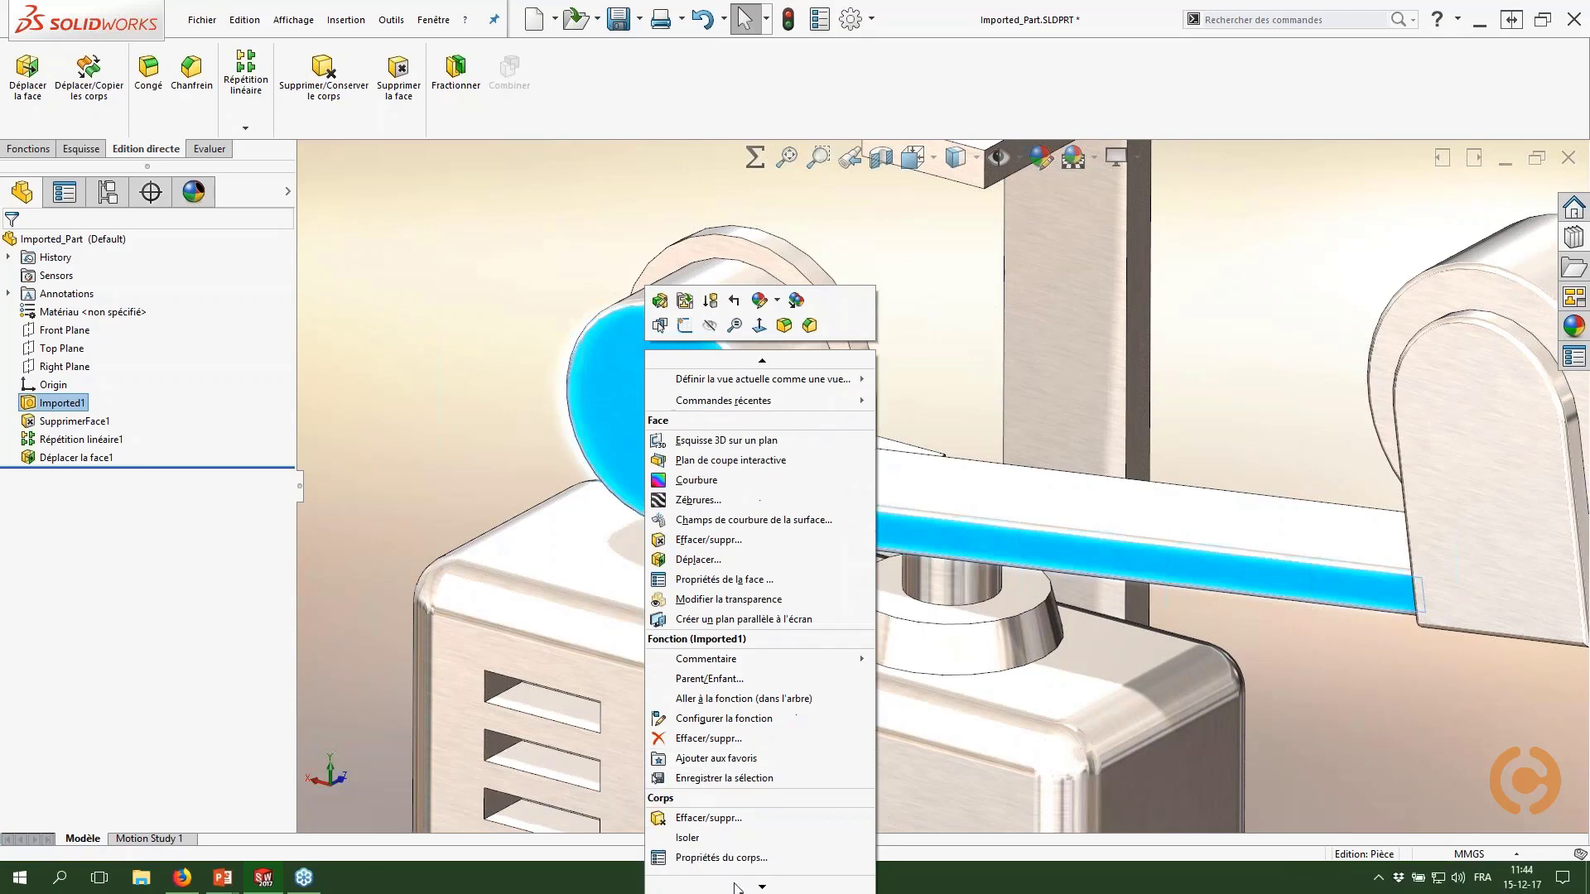
{"action": "left_click", "coordinate": [720, 872]}
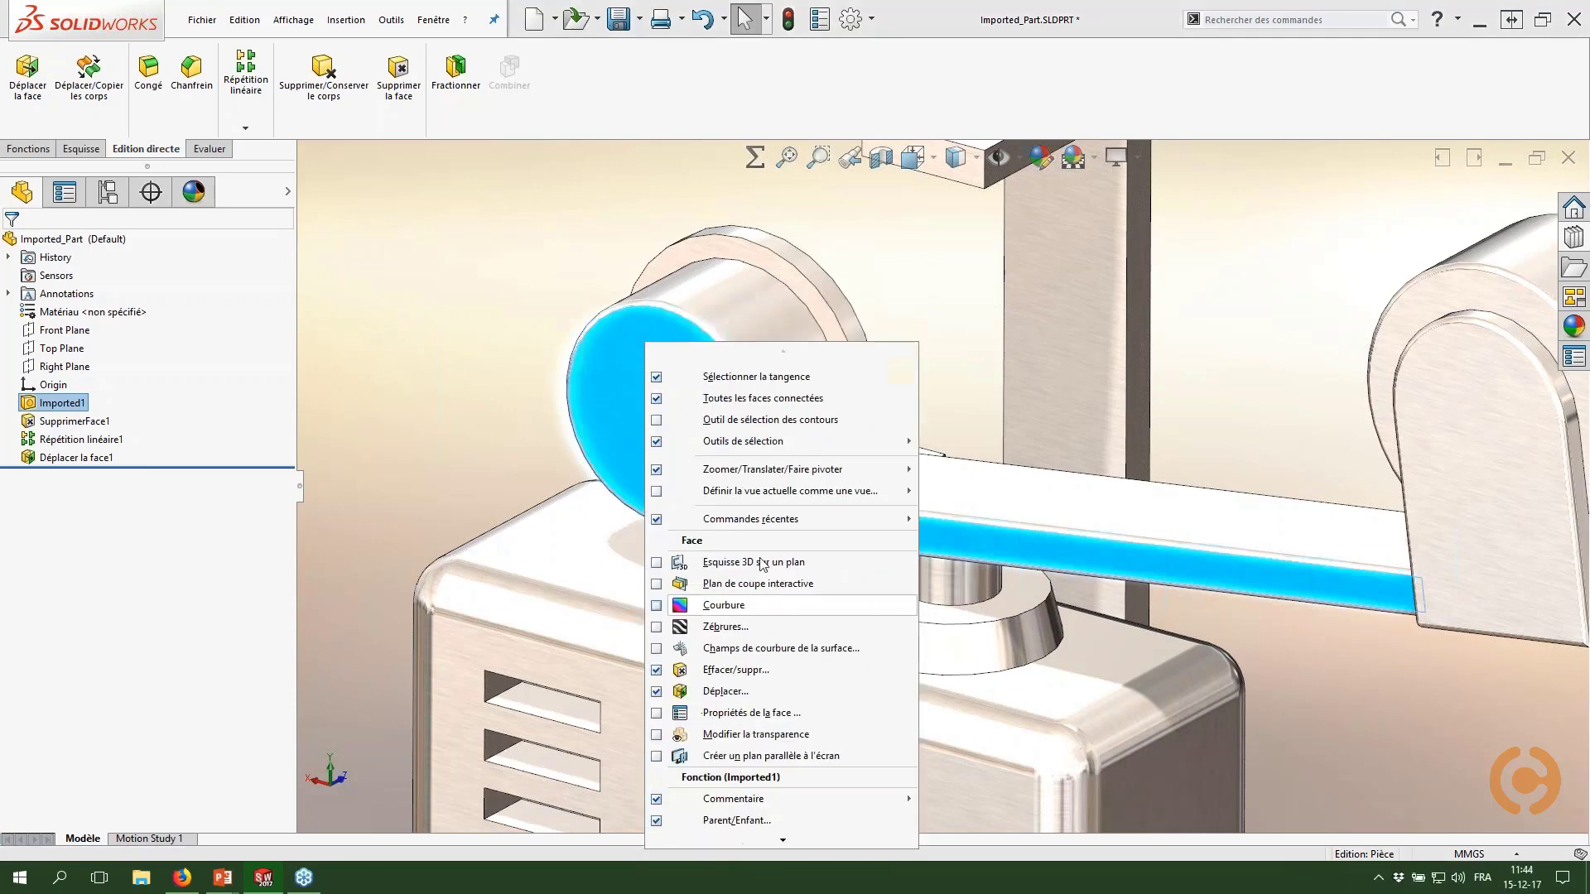
{"action": "left_click", "coordinate": [657, 399]}
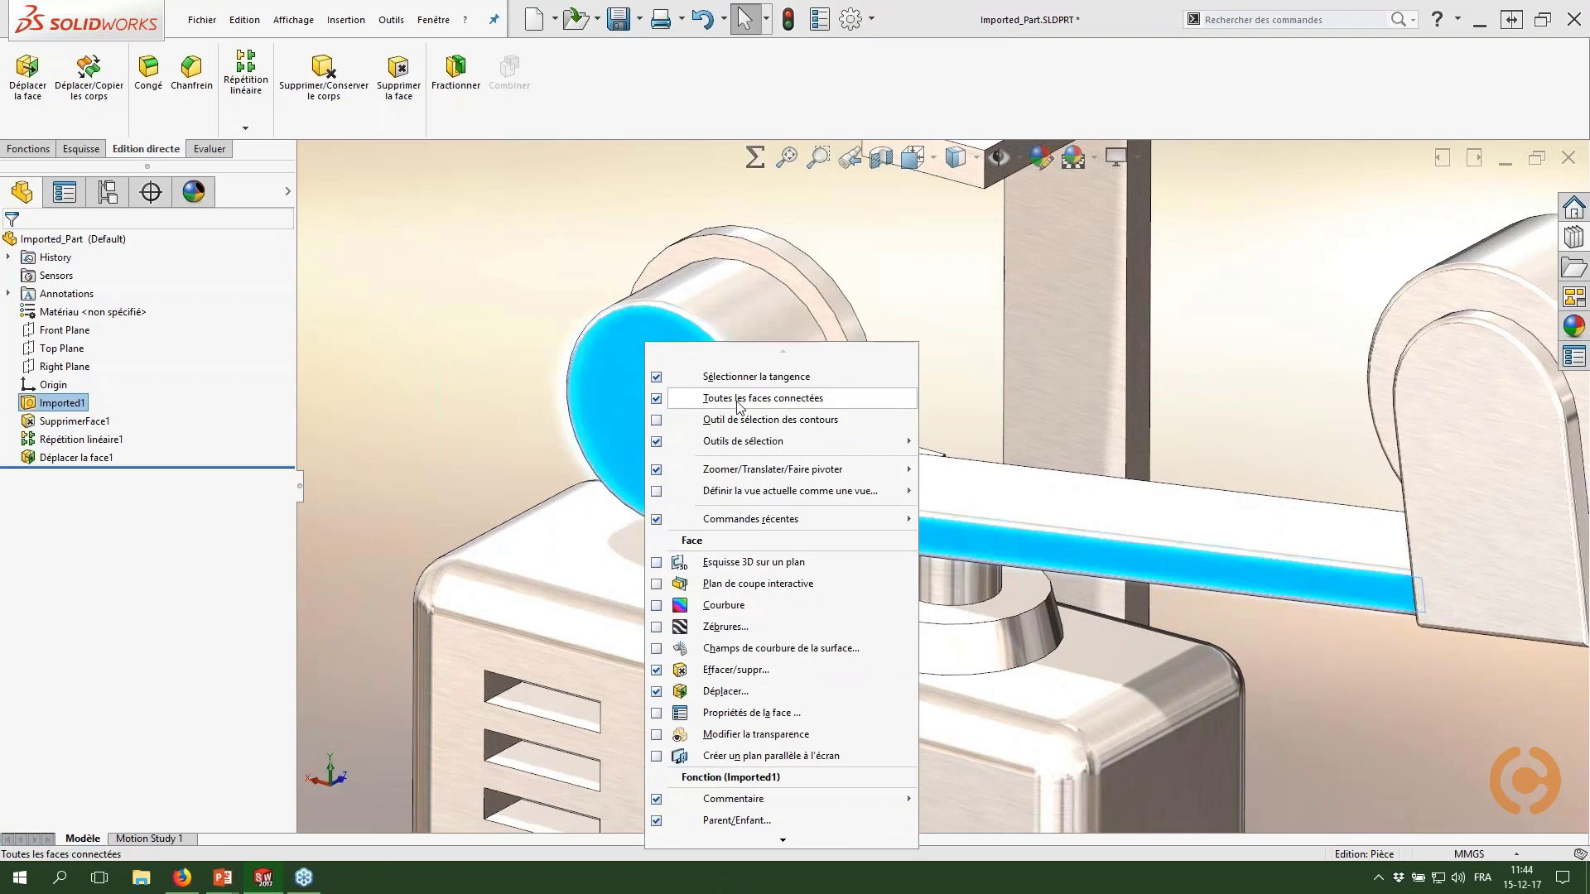
{"action": "left_click", "coordinate": [516, 444]}
Step: Select the lever's round-ended side face and extend the selection to all connected faces
{"action": "left_click", "coordinate": [693, 371]}
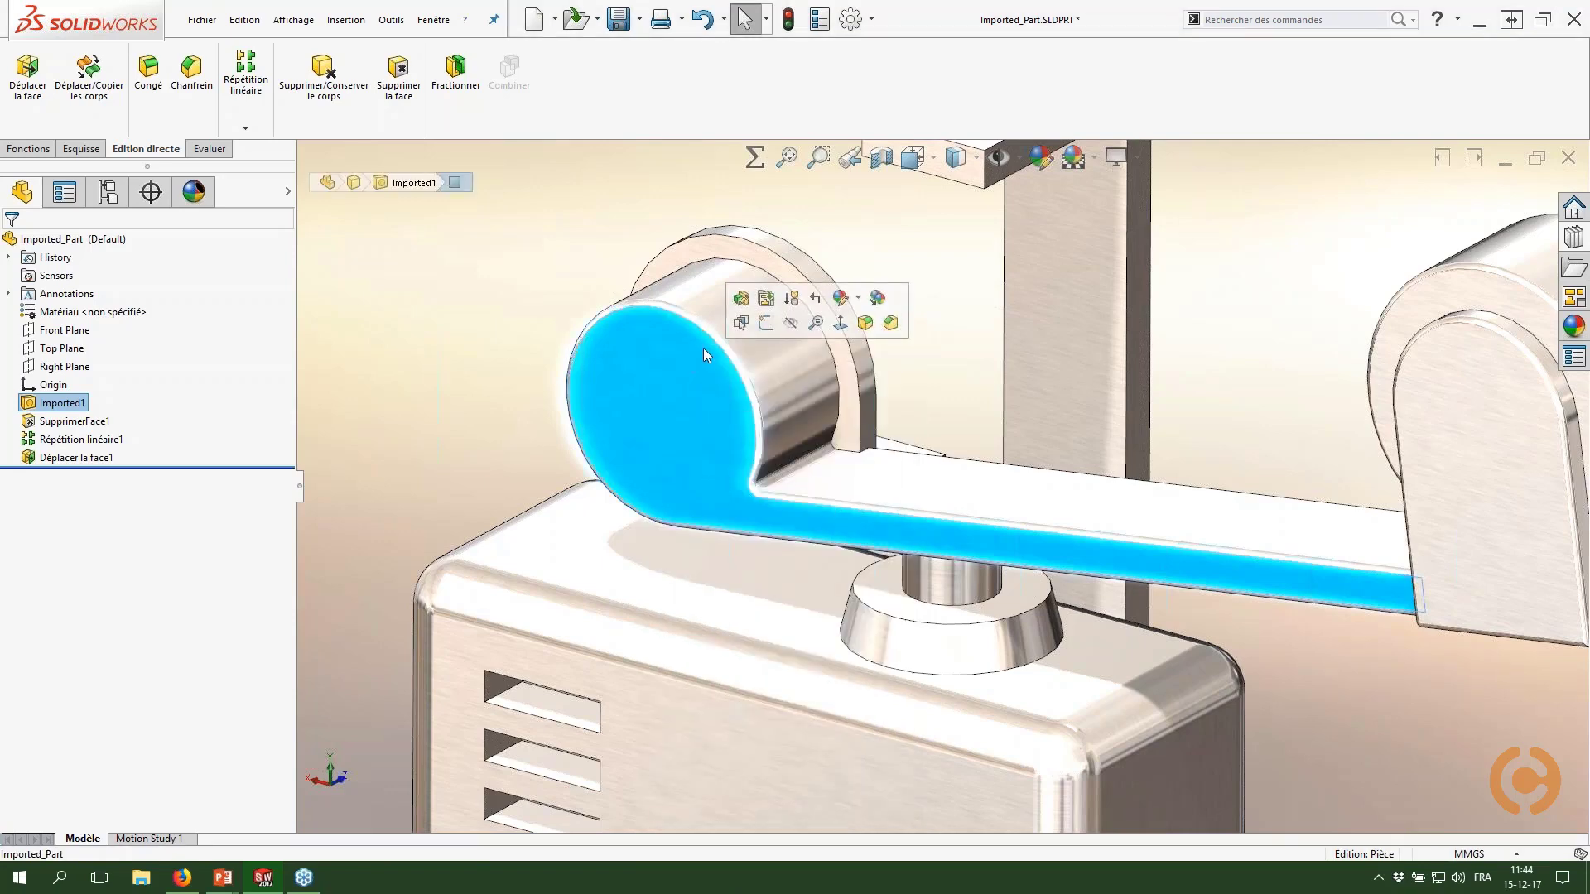
{"action": "right_click", "coordinate": [703, 348]}
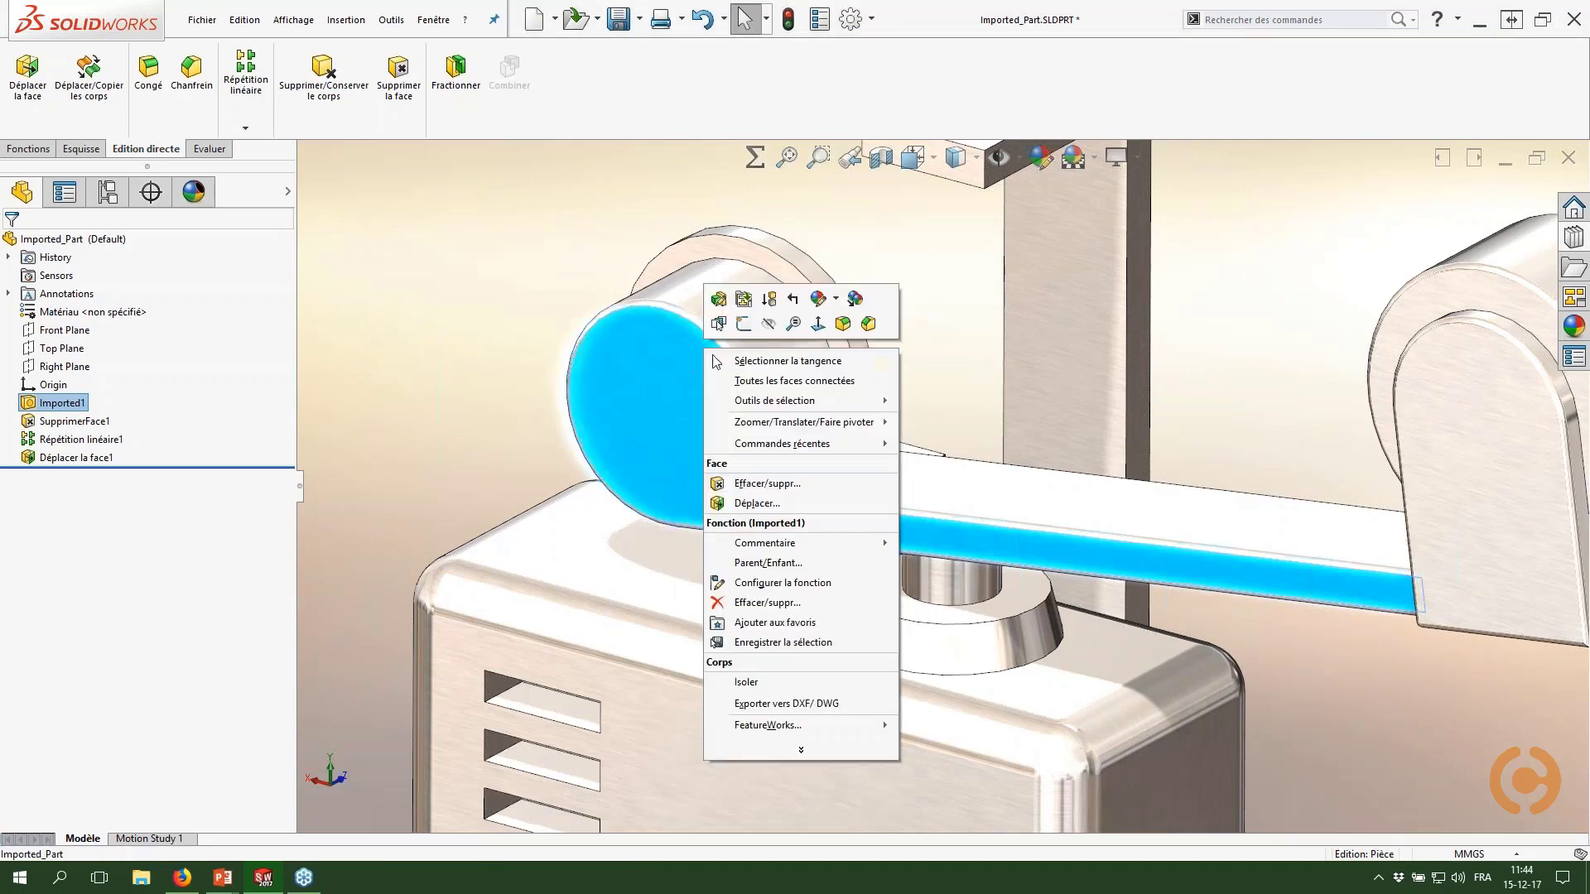
{"action": "left_click", "coordinate": [784, 371]}
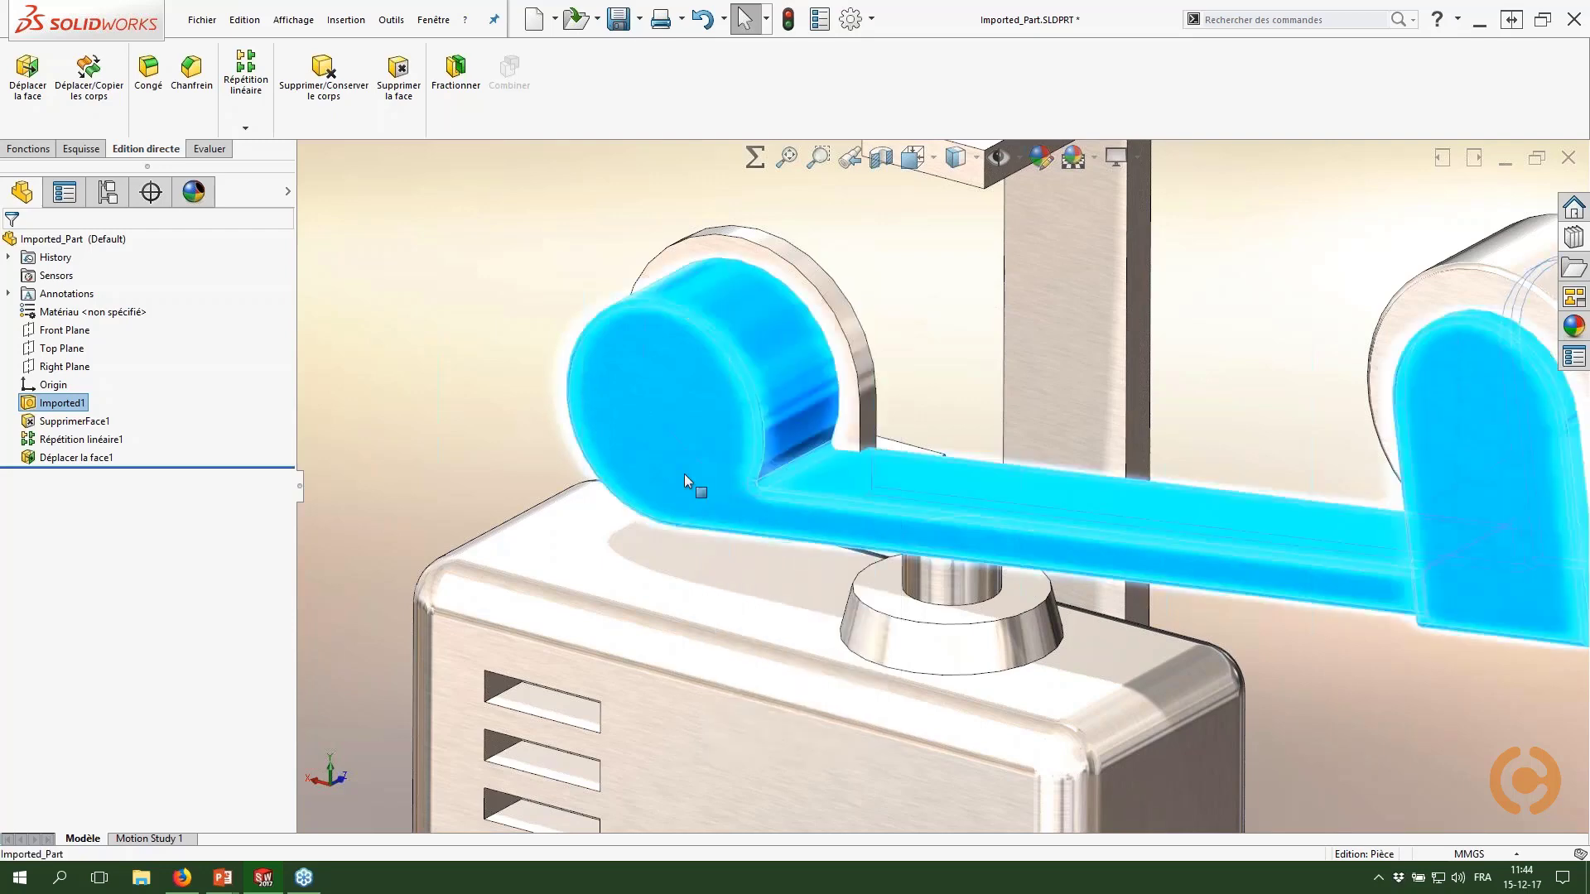
Step: Add all faces of the roller at the lever's free end to the current lever face selection
{"action": "scroll", "coordinate": [1108, 497], "scroll_direction": "up", "scroll_amount": 5}
{"action": "scroll", "coordinate": [922, 445], "scroll_direction": "up", "scroll_amount": 2}
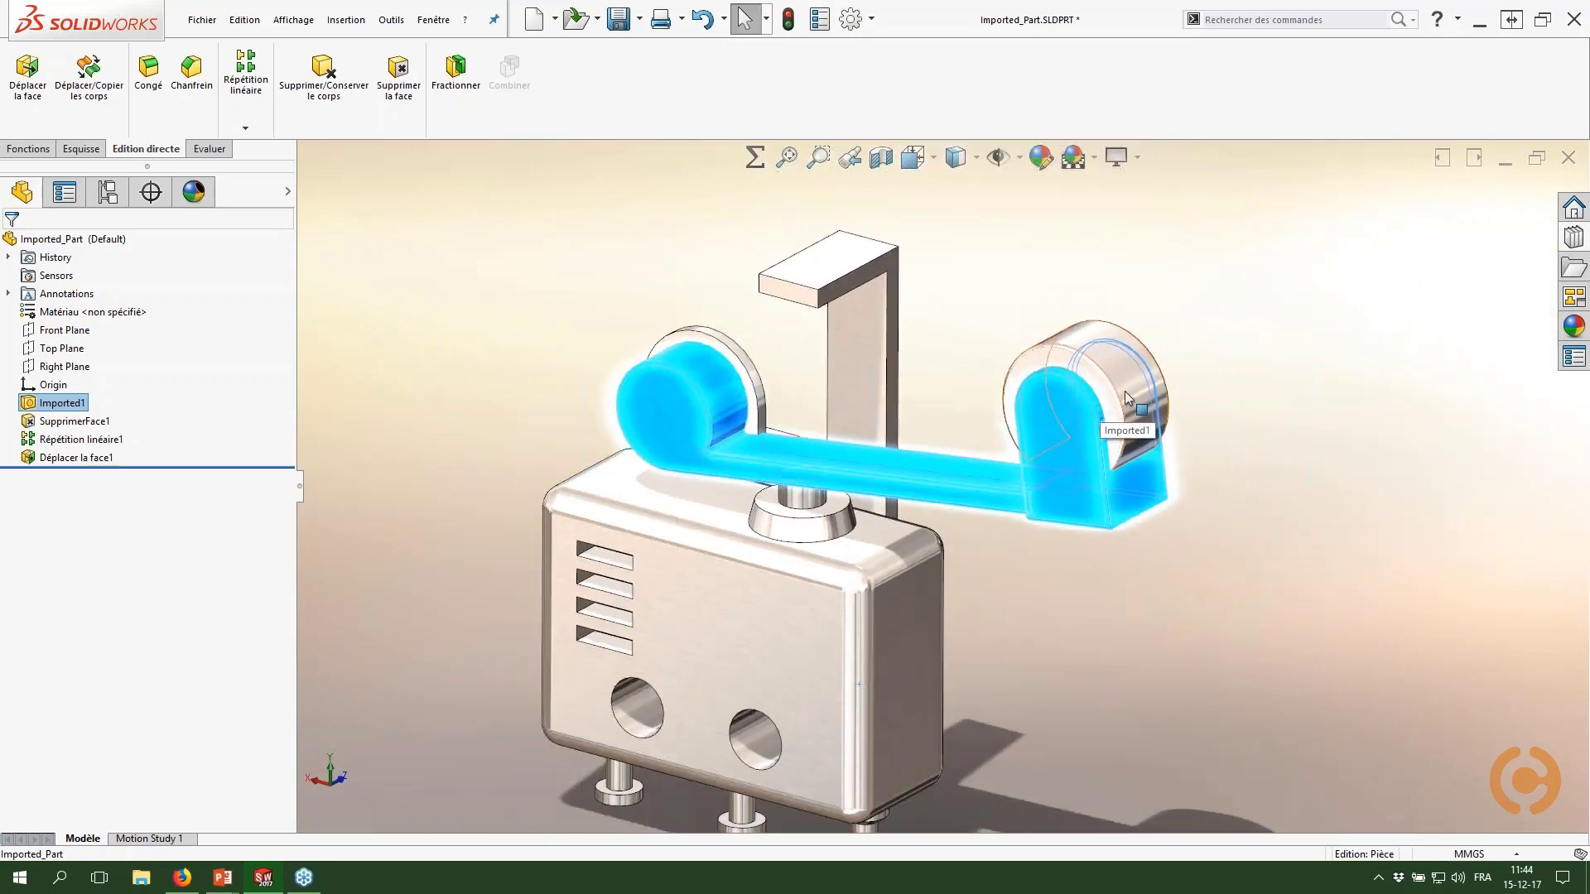
{"action": "mouse_move", "coordinate": [1126, 398]}
{"action": "middle_mouse_down"}
{"action": "mouse_move", "coordinate": [1203, 433]}
{"action": "mouse_move", "coordinate": [1239, 472]}
{"action": "mouse_move", "coordinate": [1114, 406]}
{"action": "middle_mouse_up"}
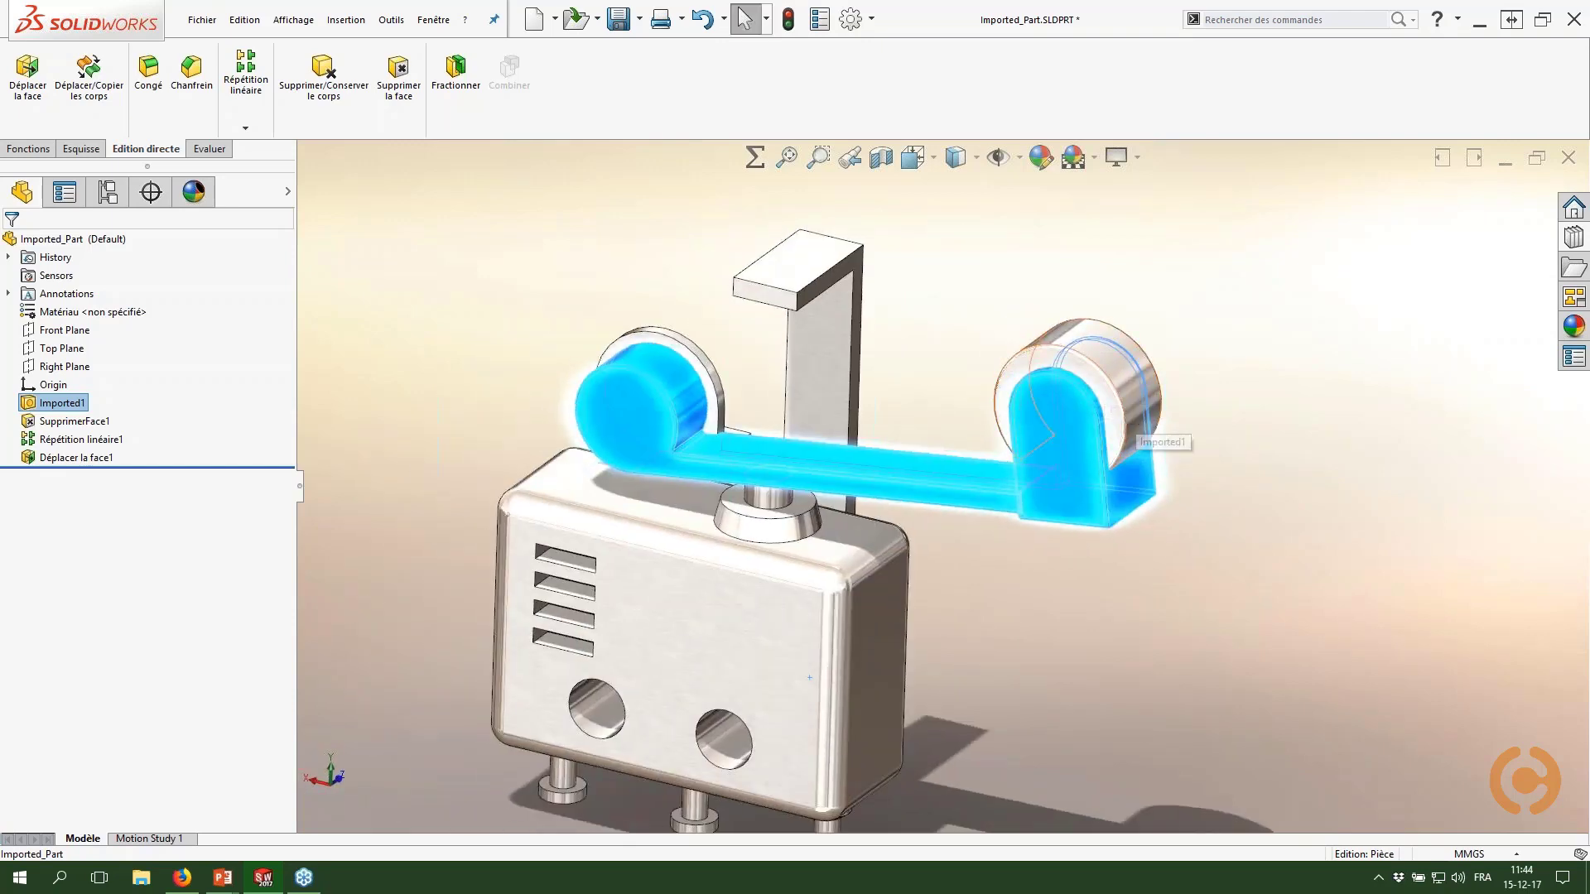
{"action": "scroll", "coordinate": [1087, 436], "scroll_direction": "up", "scroll_amount": 5}
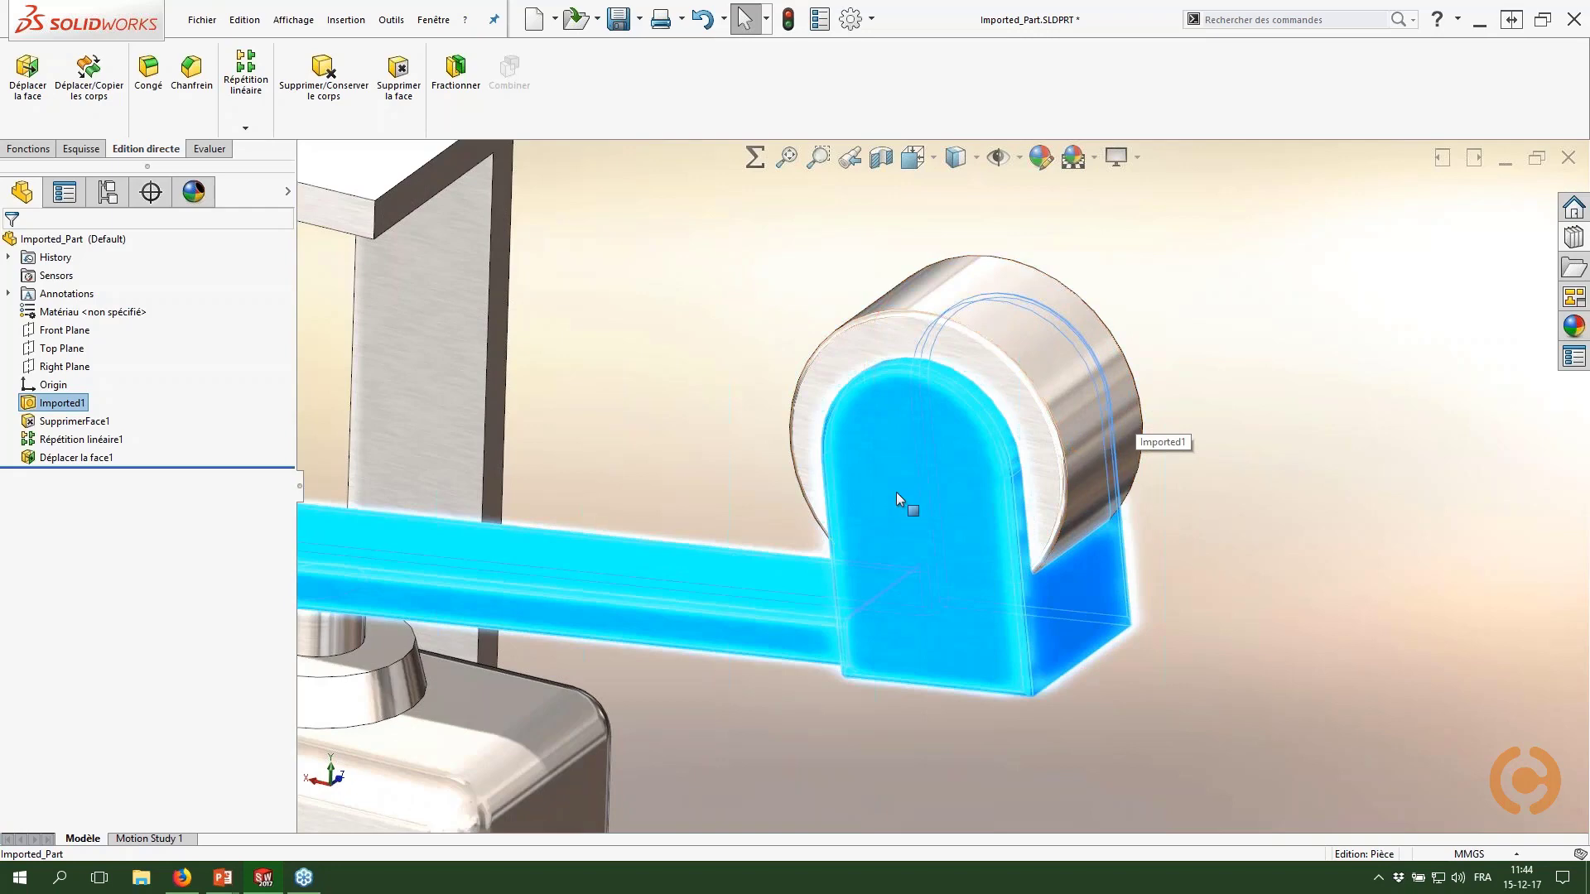
{"action": "right_click", "coordinate": [1041, 344]}
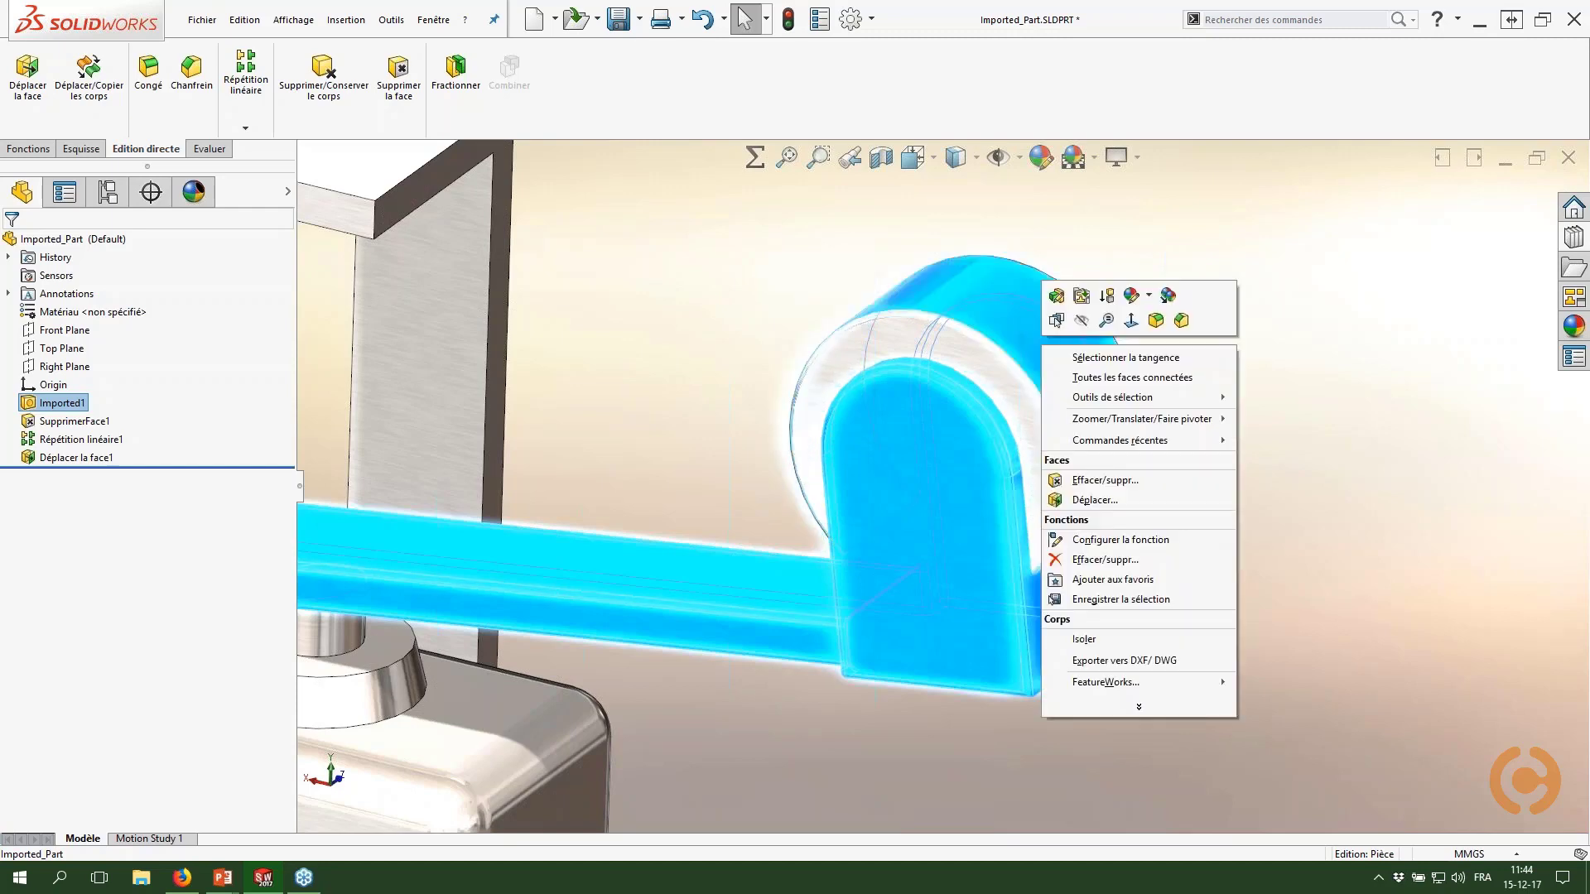
{"action": "left_click", "coordinate": [1087, 359]}
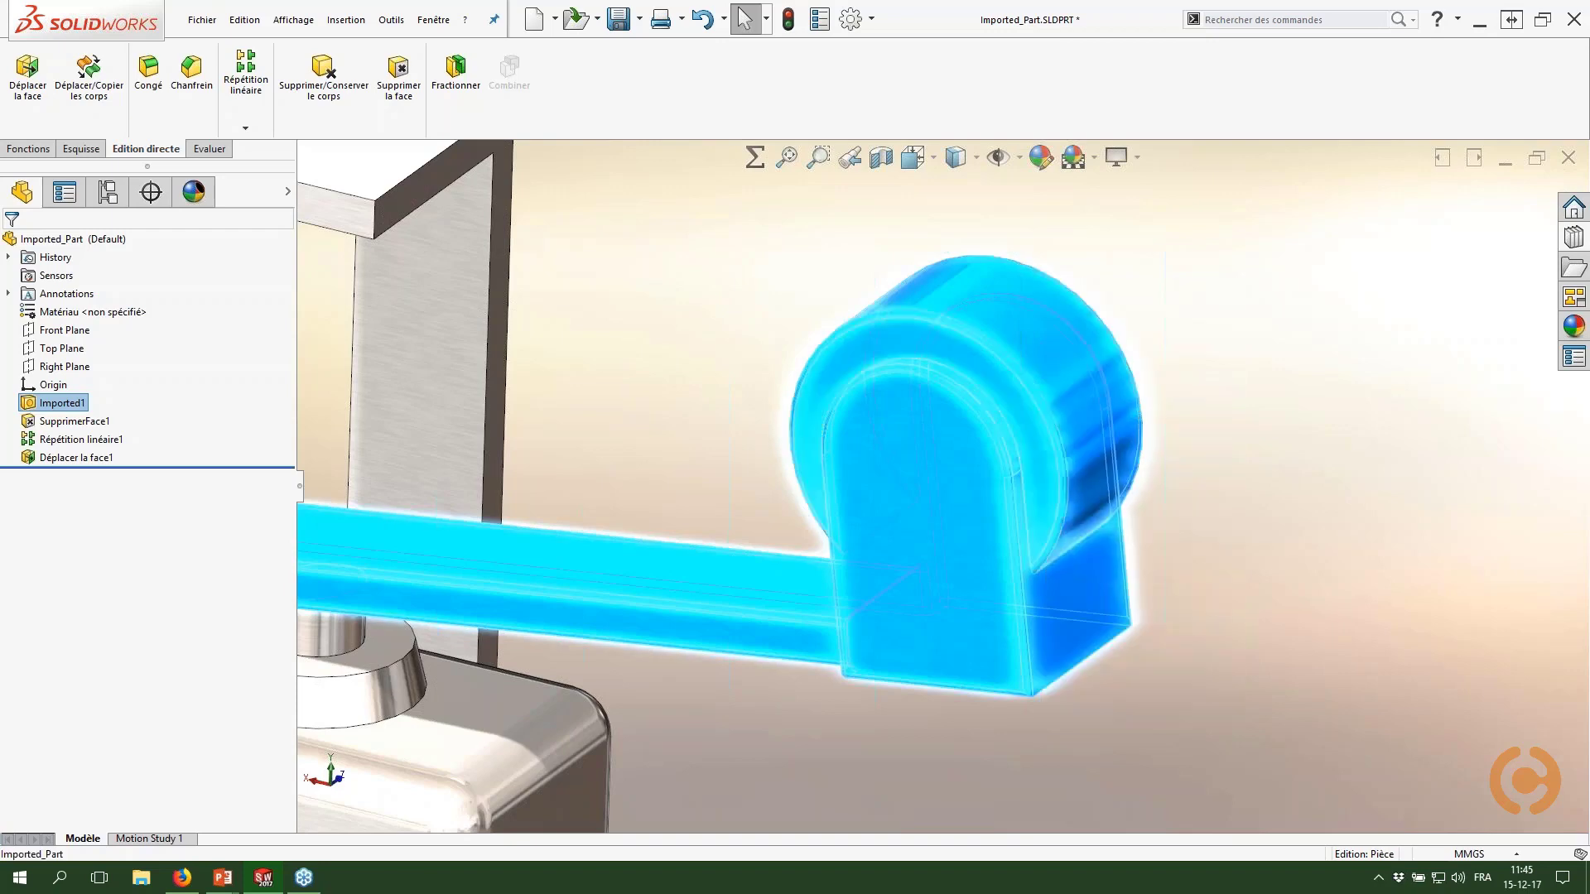
{"action": "scroll", "coordinate": [934, 472], "scroll_direction": "up", "scroll_amount": 3}
{"action": "middle_click_drag", "start_coordinate": [934, 472], "coordinate": [1169, 402]}
{"action": "scroll", "coordinate": [806, 772], "scroll_direction": "up", "scroll_amount": 4}
{"action": "key", "text": "Escape"}
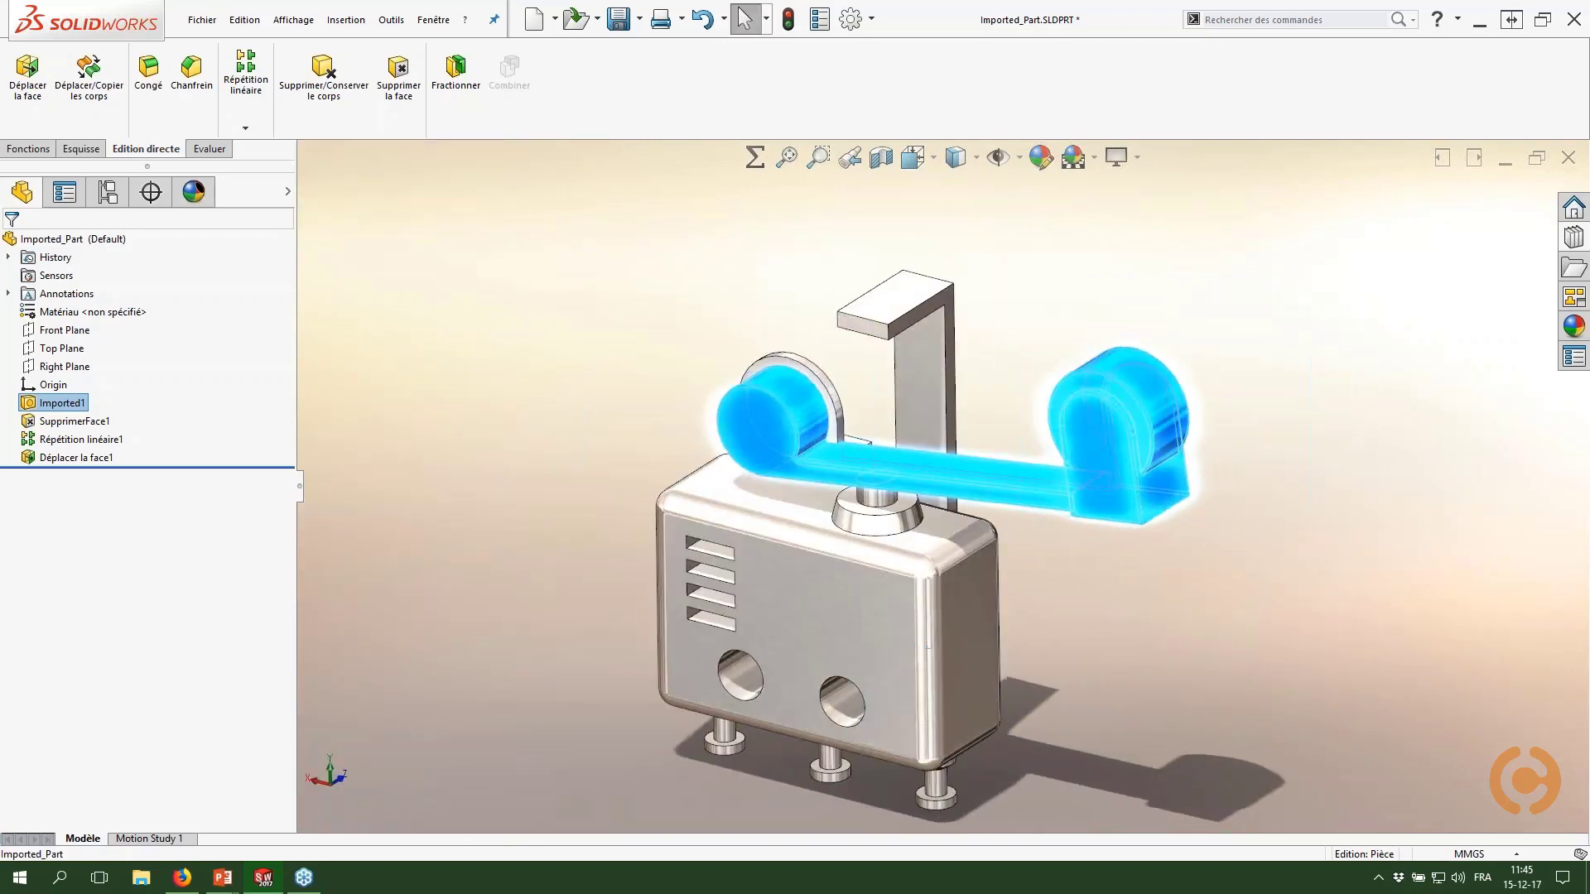
Step: Start a Move Face operation on the selected lever and roller faces using the rotate option
{"action": "left_click", "coordinate": [27, 71]}
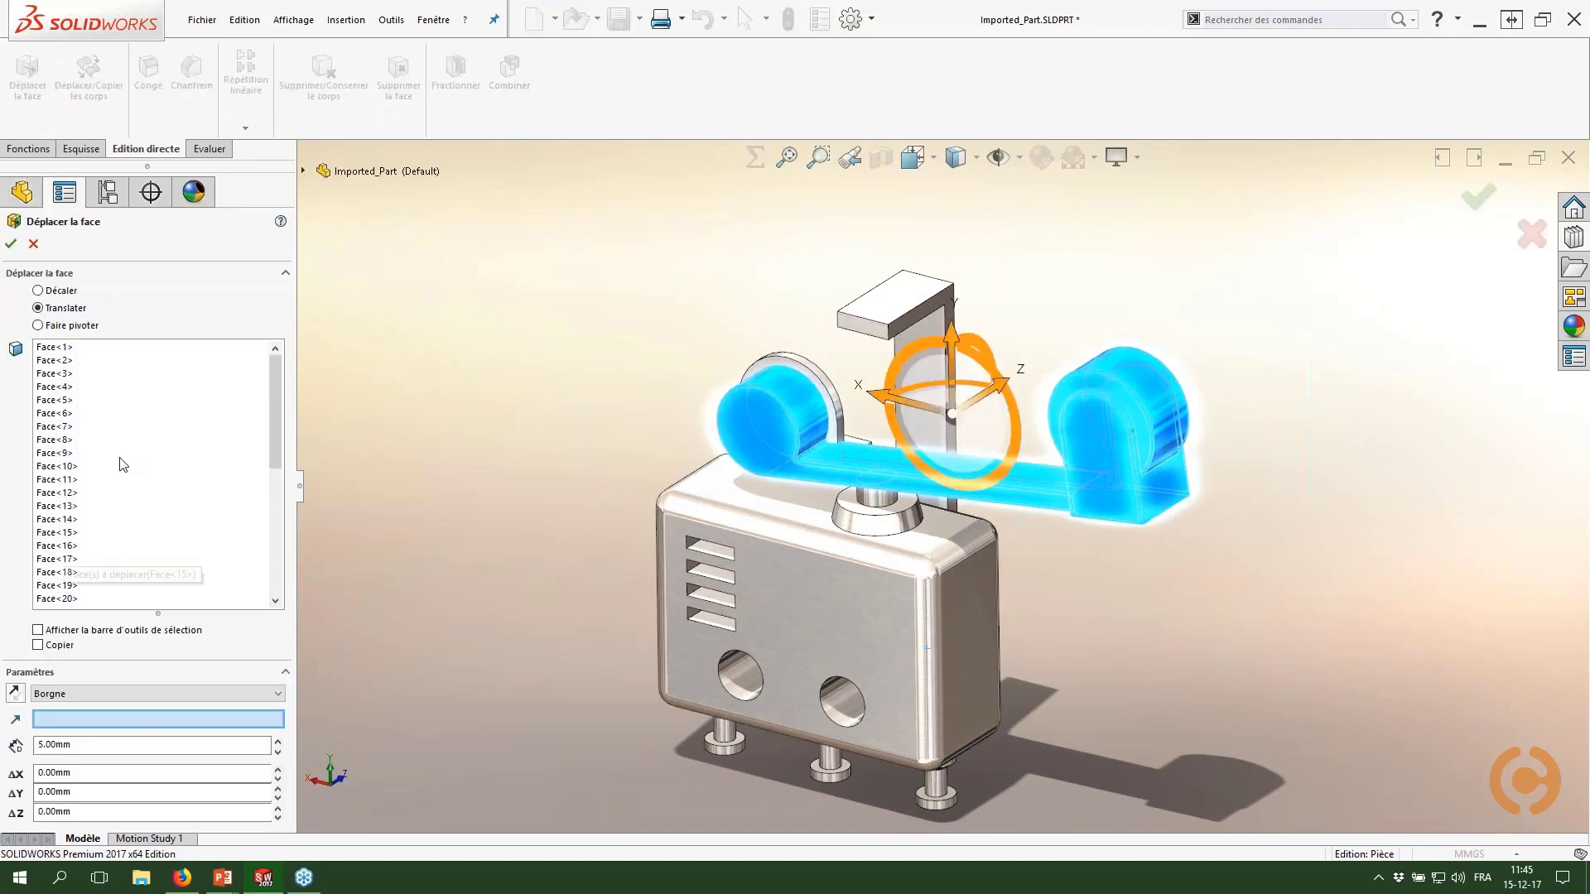
{"action": "left_click", "coordinate": [38, 326]}
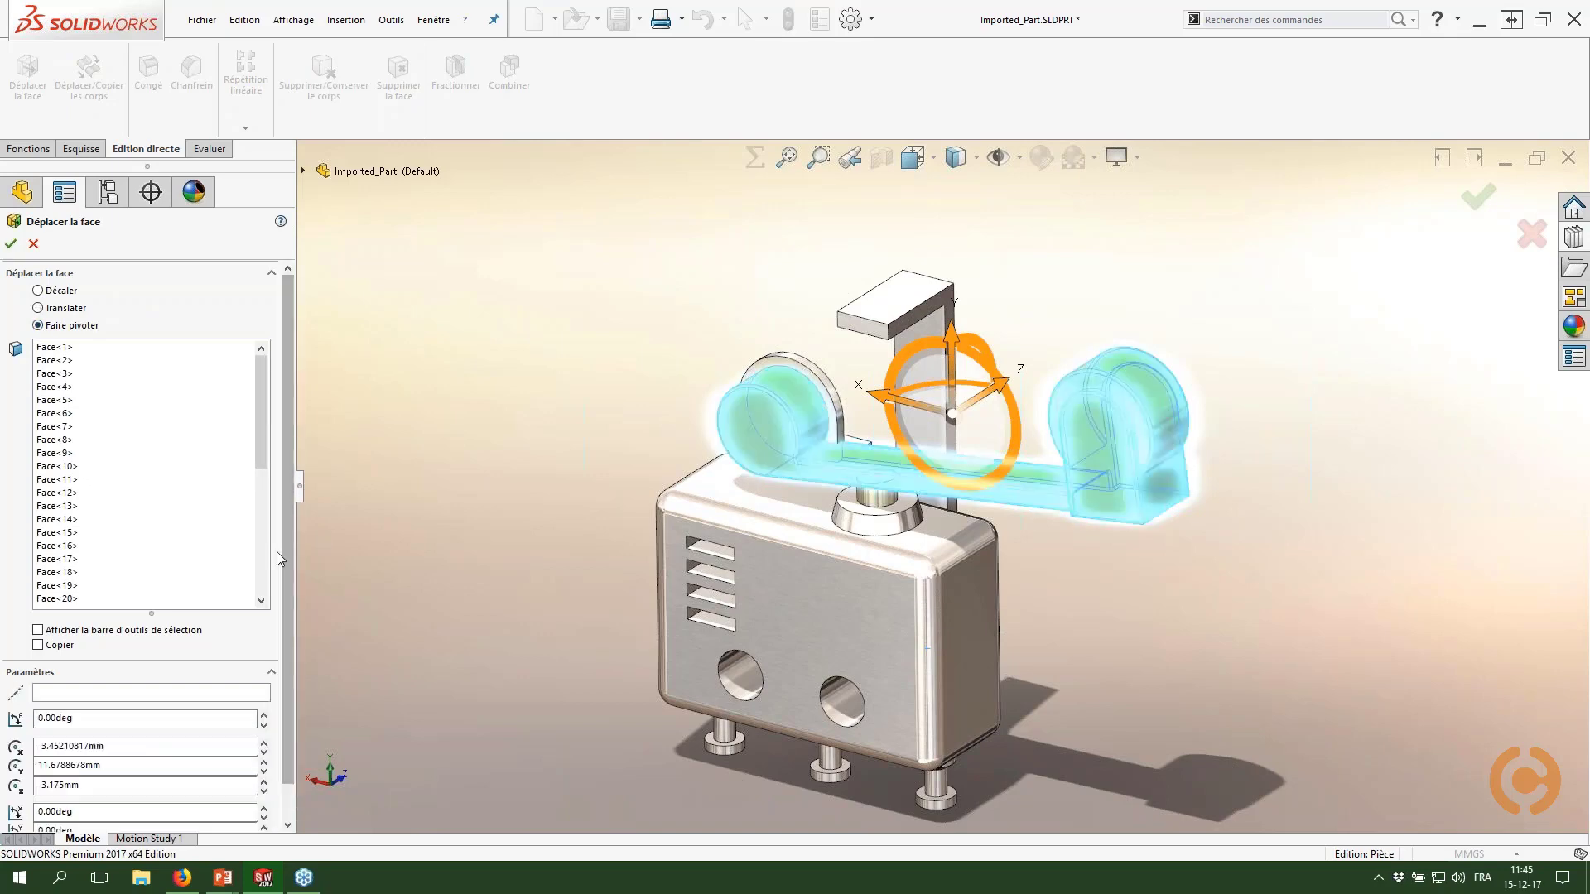
{"action": "left_click_drag", "start_coordinate": [290, 461], "coordinate": [288, 520]}
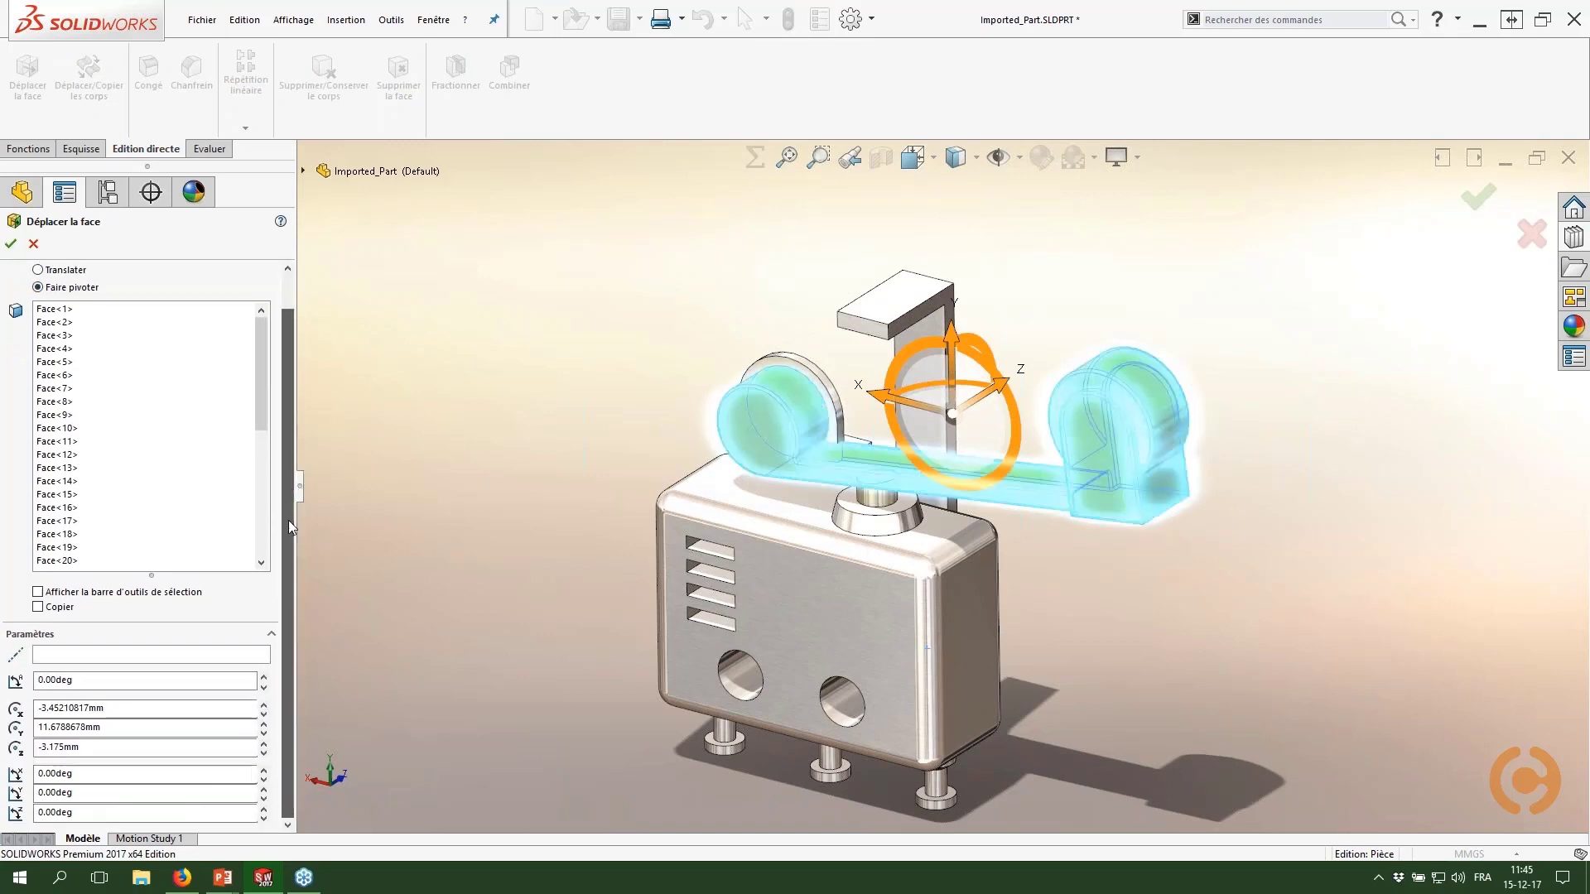
{"action": "left_click", "coordinate": [145, 660]}
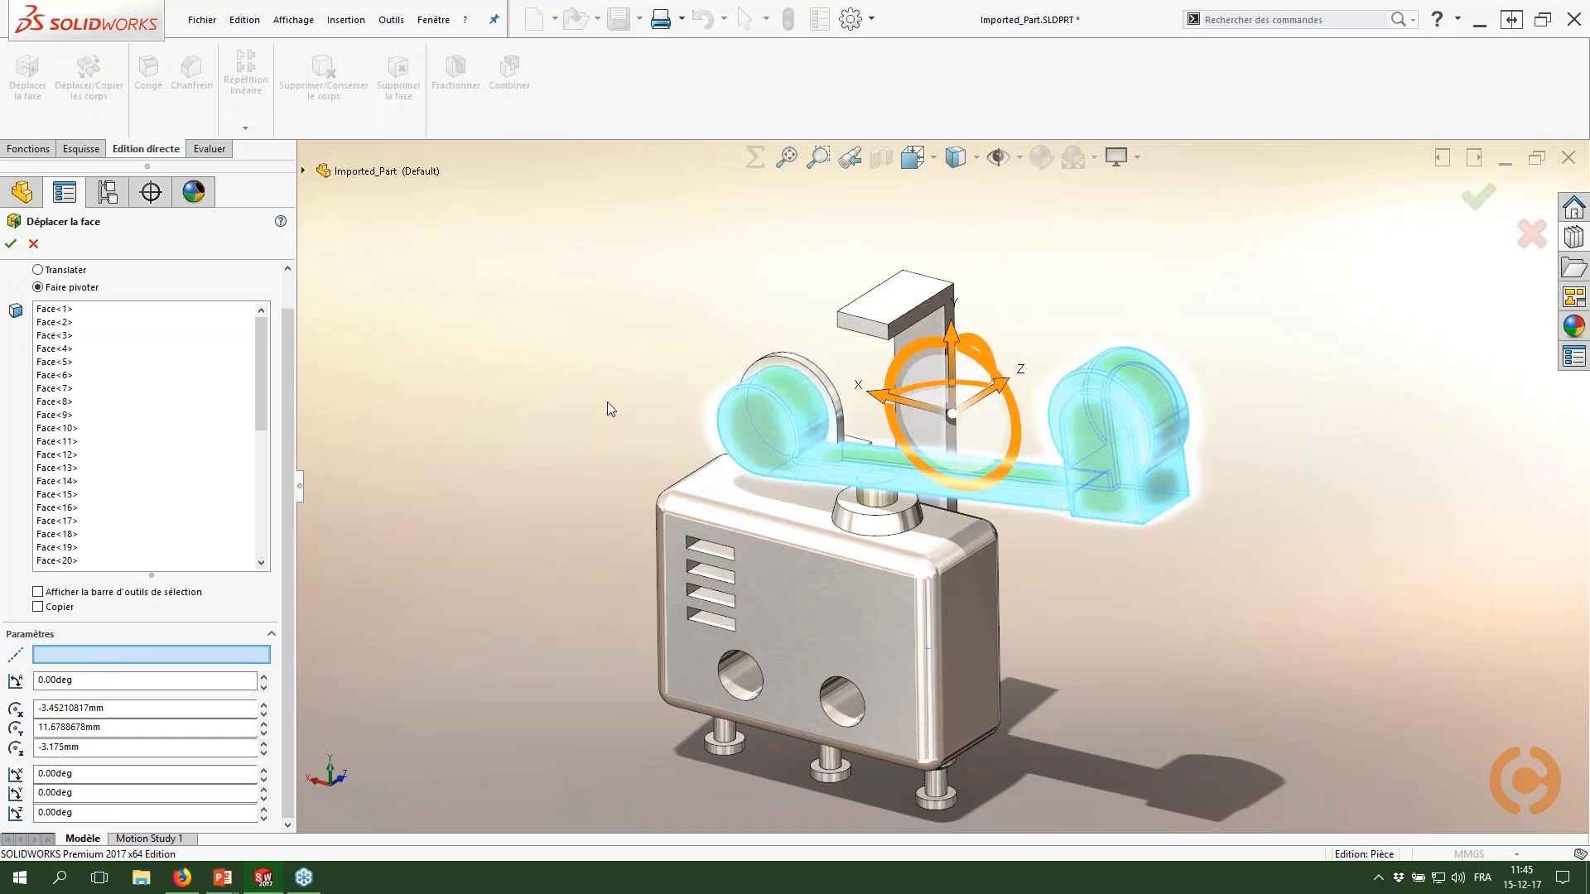
Step: Display the temporary axes and use the central axis of the lever's round pivot end as the rotation axis
{"action": "scroll", "coordinate": [608, 401], "scroll_direction": "down", "scroll_amount": 3}
{"action": "middle_click_drag", "start_coordinate": [672, 406], "coordinate": [546, 457], "text": "ctrl"}
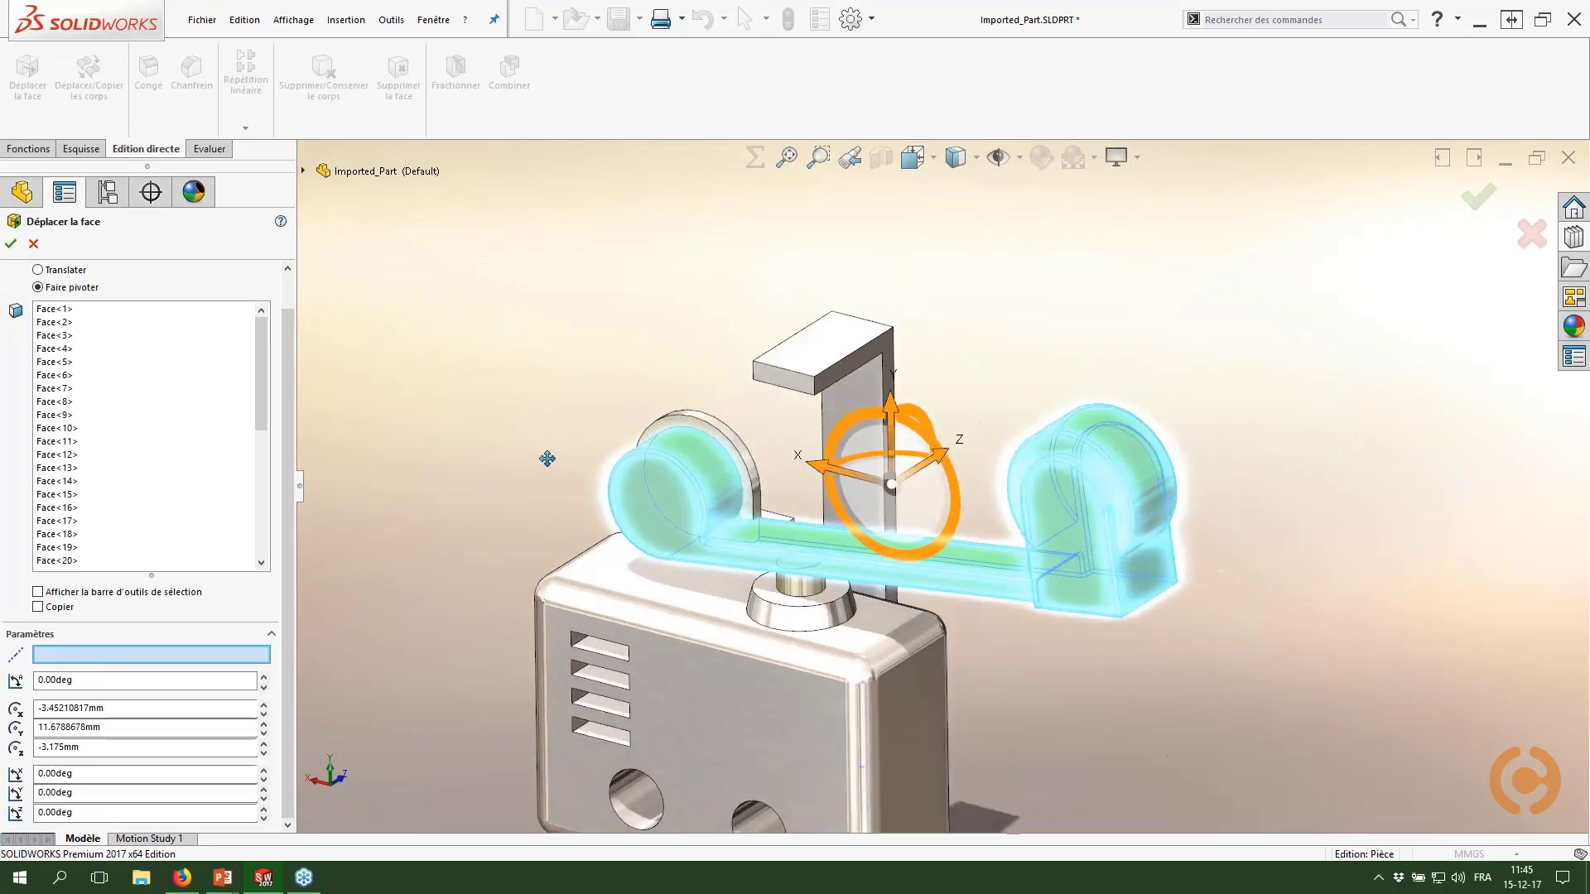
{"action": "left_click", "coordinate": [1019, 157]}
{"action": "left_click", "coordinate": [1032, 228]}
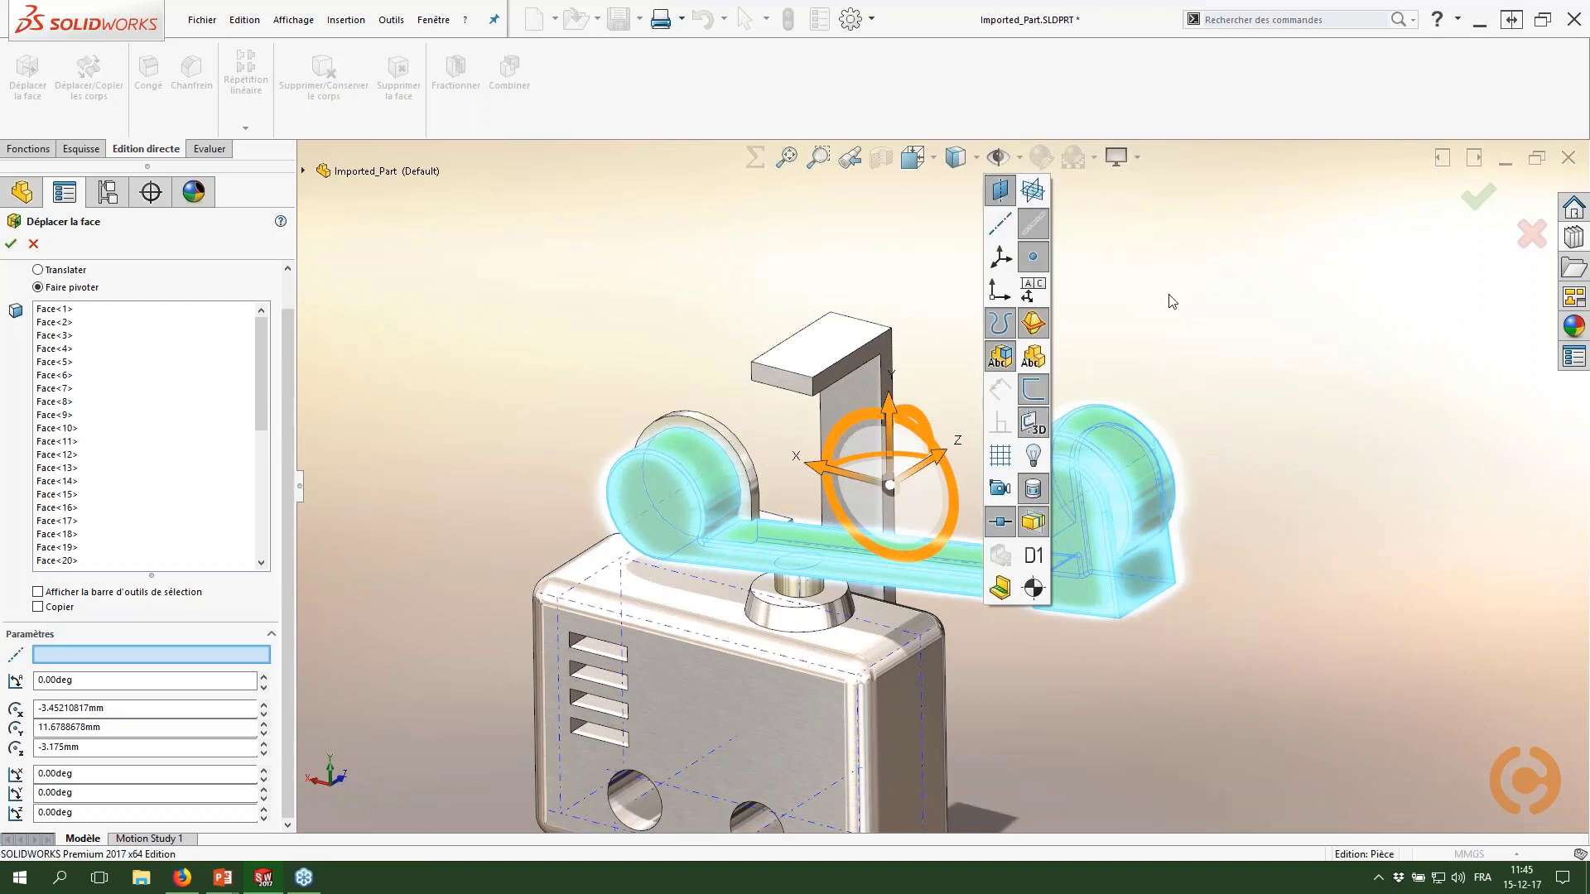
{"action": "scroll", "coordinate": [634, 530], "scroll_direction": "down", "scroll_amount": 3}
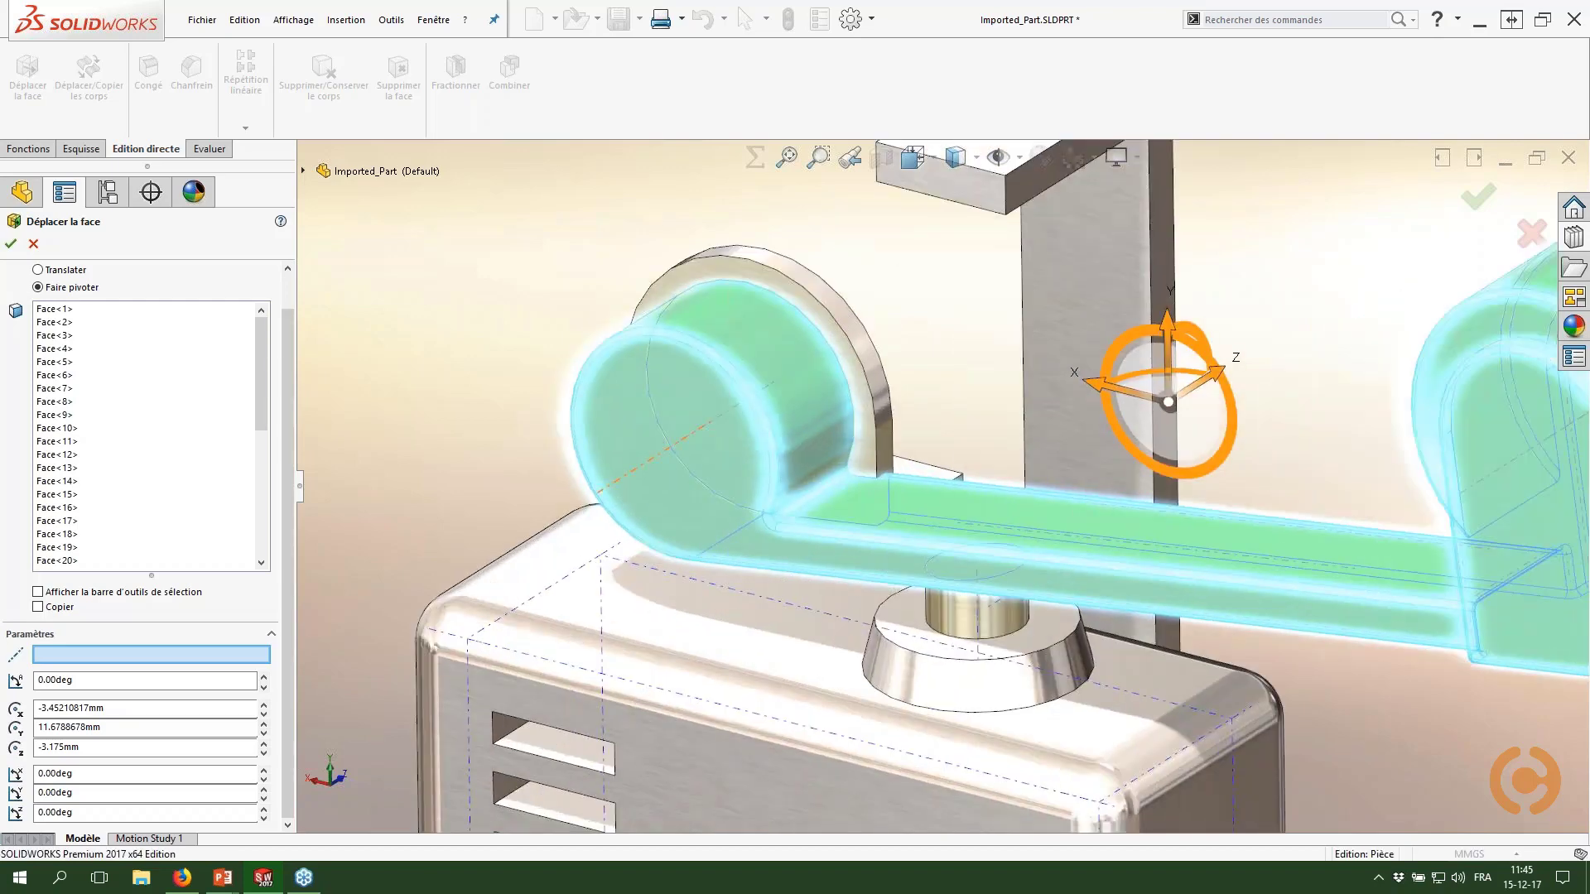
{"action": "left_click", "coordinate": [669, 449]}
{"action": "scroll", "coordinate": [850, 507], "scroll_direction": "up", "scroll_amount": 3}
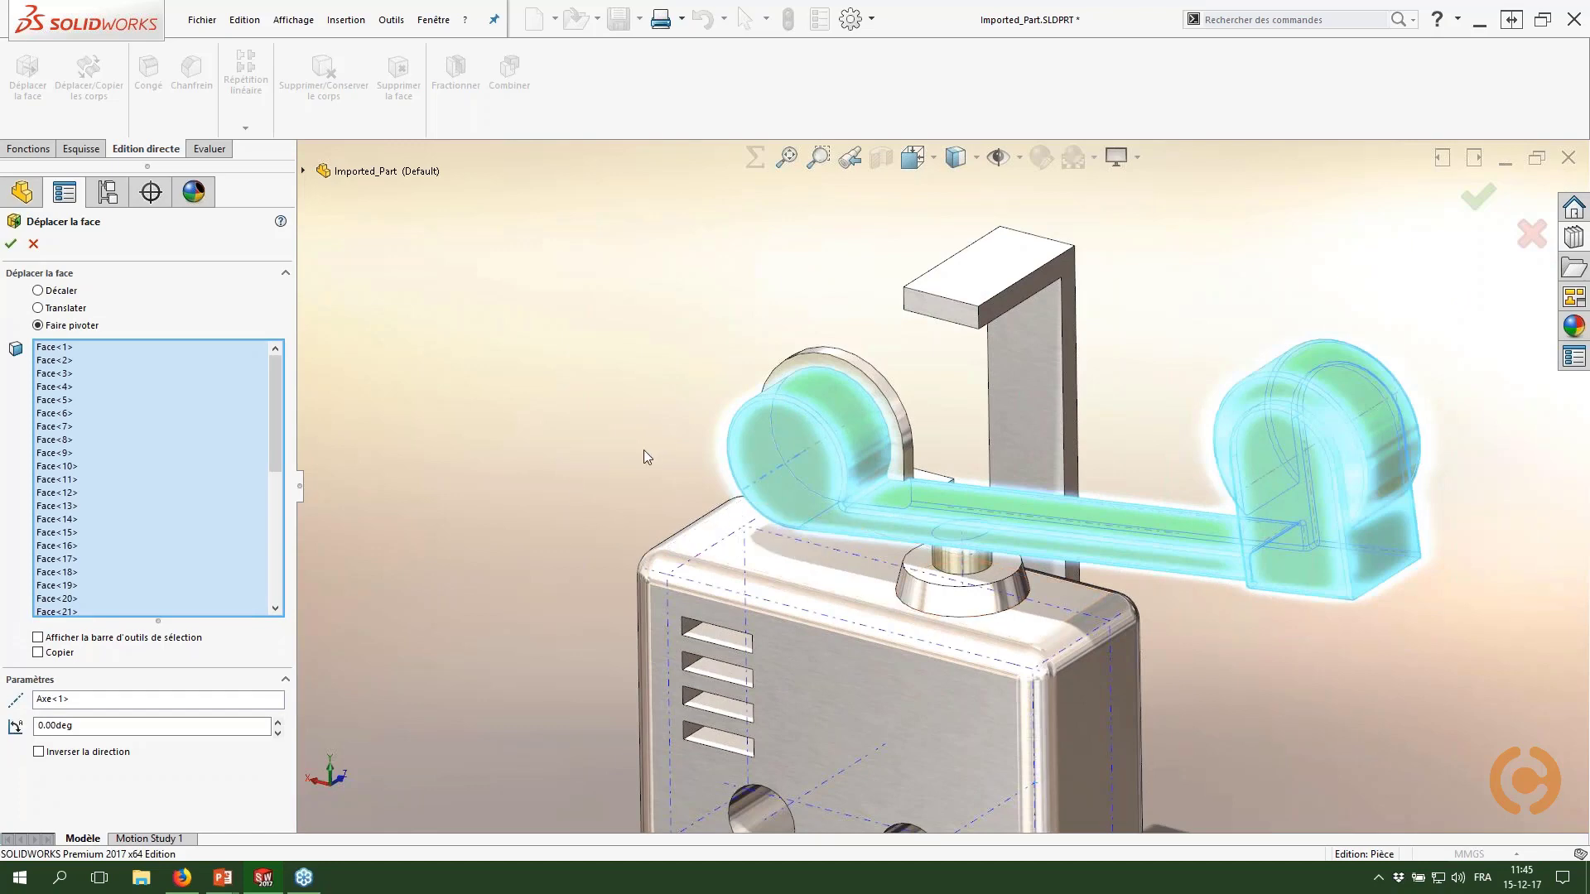
Step: Set the rotation angle to 40 degrees, check the preview in a front view and apply the face move
{"action": "double_click", "coordinate": [123, 727]}
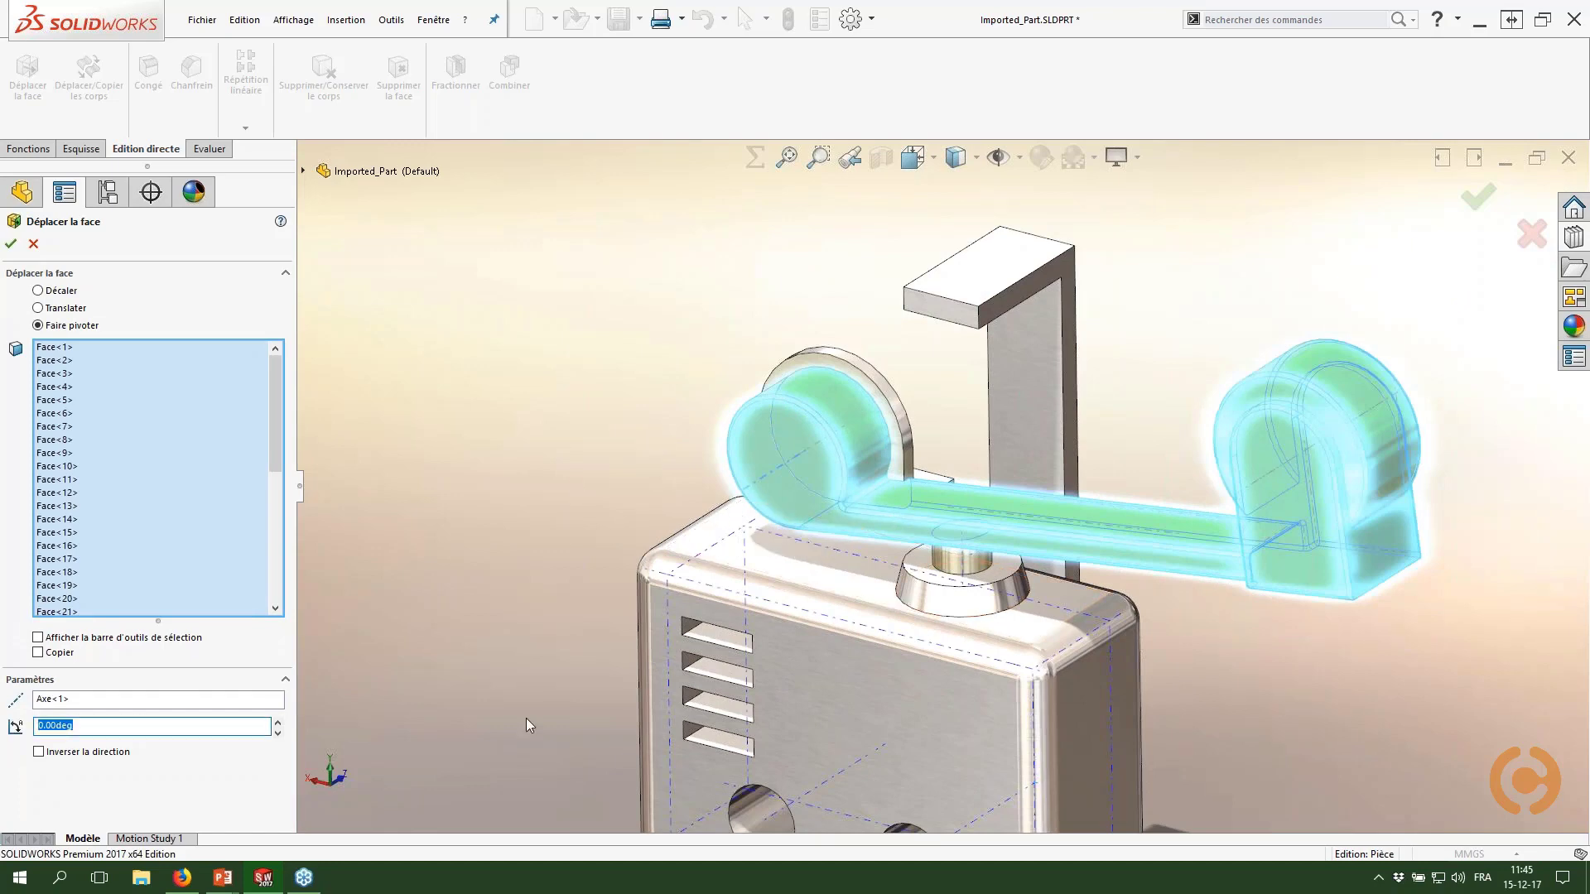
{"action": "type", "text": "40"}
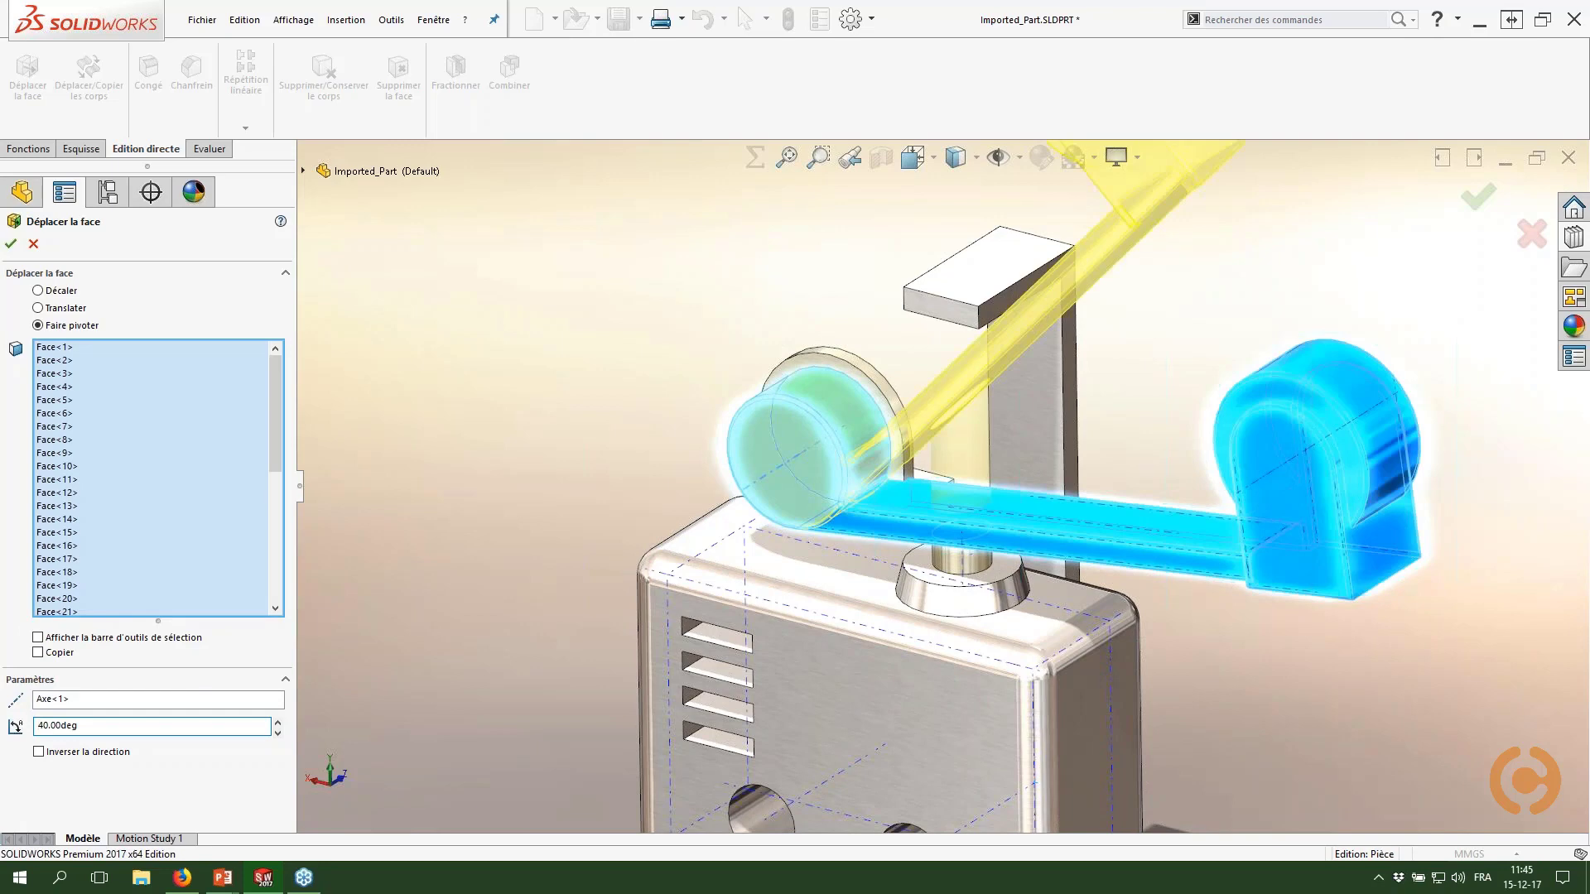
{"action": "key", "text": "space"}
{"action": "left_click", "coordinate": [786, 400]}
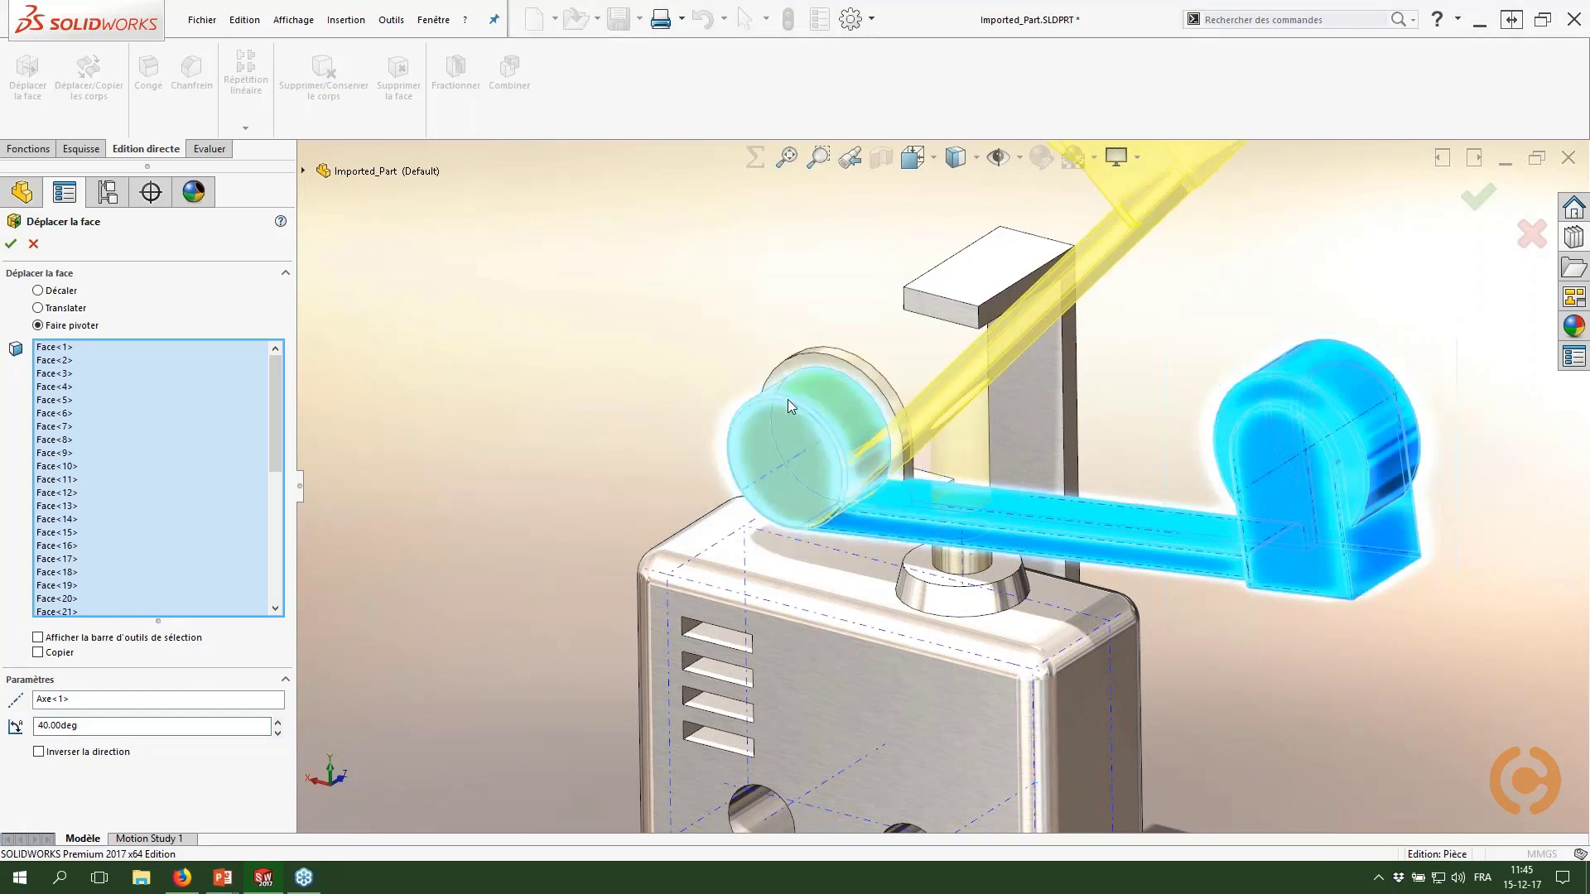
{"action": "key", "text": "shift+Left"}
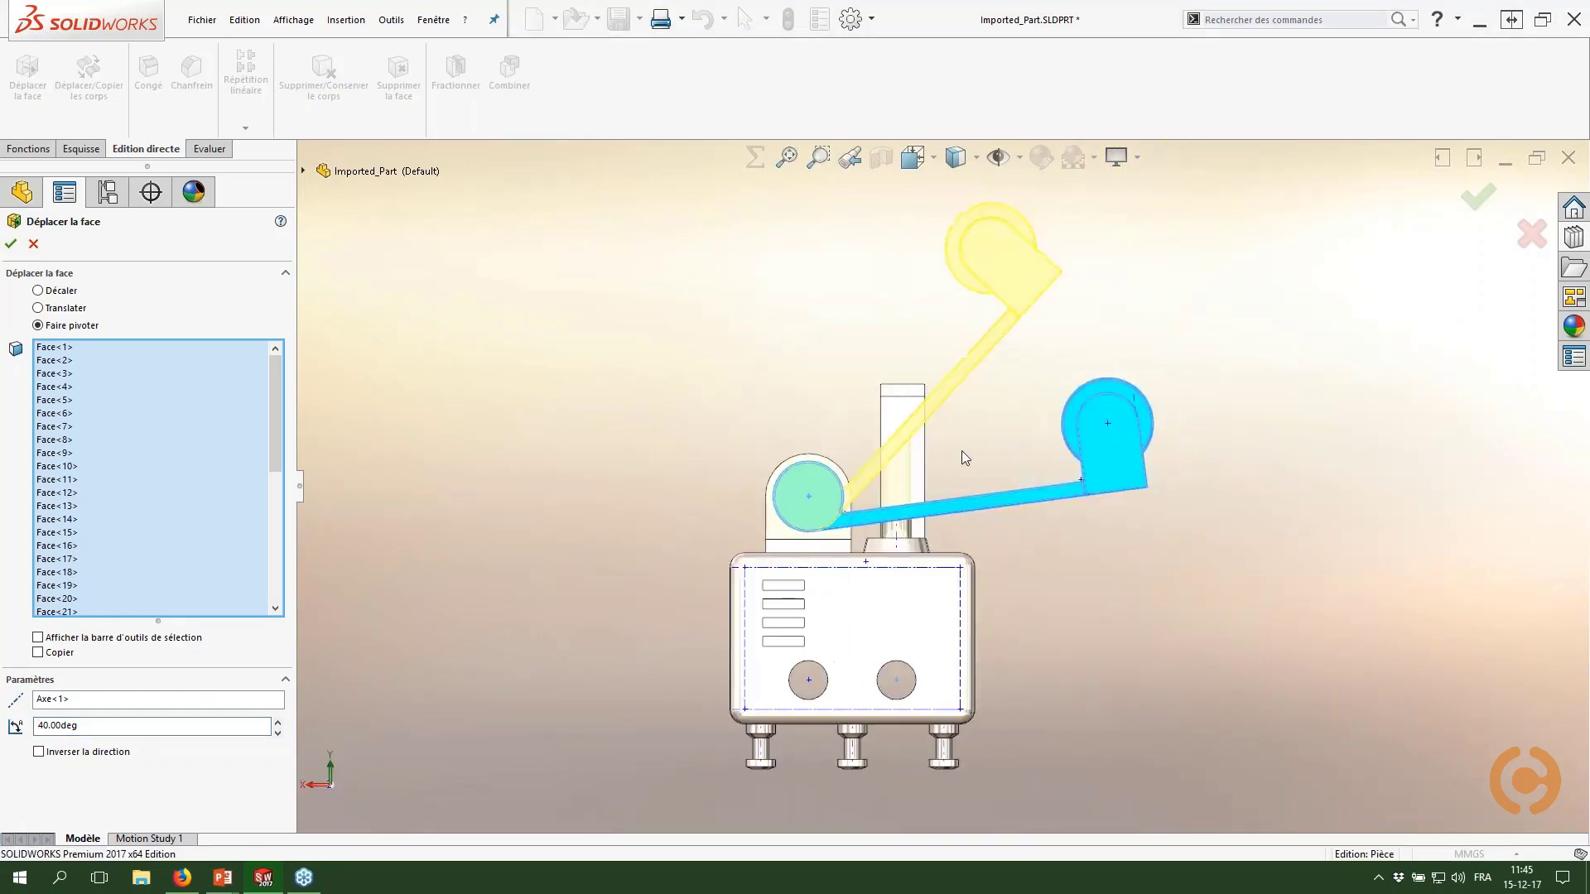
{"action": "scroll", "coordinate": [959, 448], "scroll_direction": "down", "scroll_amount": 4}
{"action": "middle_click_drag", "start_coordinate": [953, 434], "coordinate": [958, 466], "text": "ctrl"}
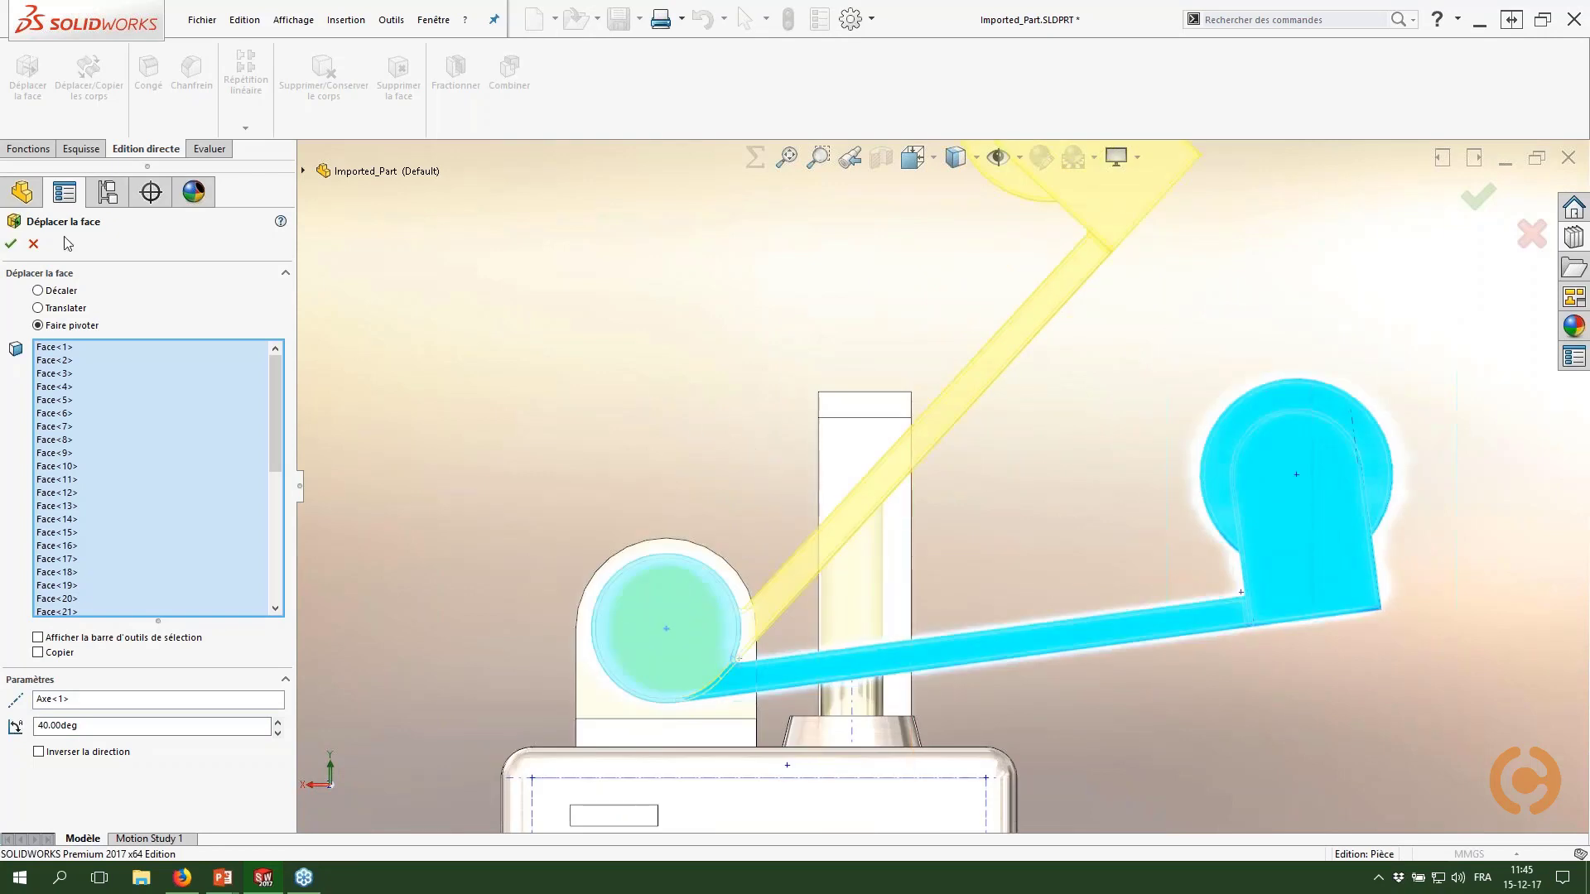
{"action": "left_click", "coordinate": [10, 244]}
{"action": "left_click", "coordinate": [615, 380]}
{"action": "scroll", "coordinate": [615, 381], "scroll_direction": "up", "scroll_amount": 3}
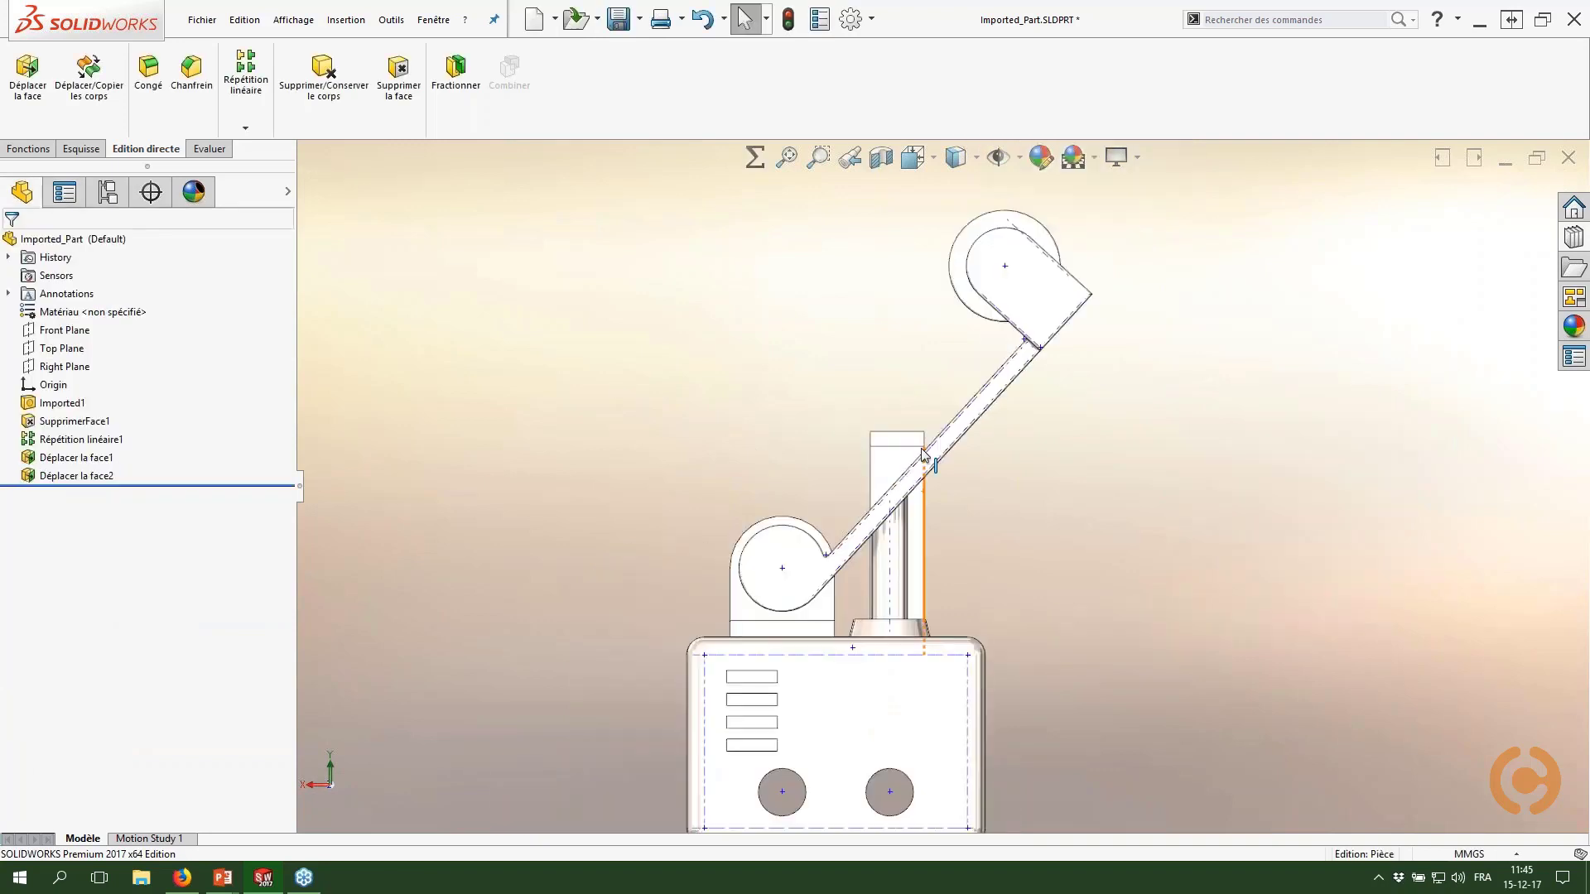
Step: Hide the temporary axes on the model
{"action": "middle_click_drag", "start_coordinate": [953, 388], "coordinate": [924, 439]}
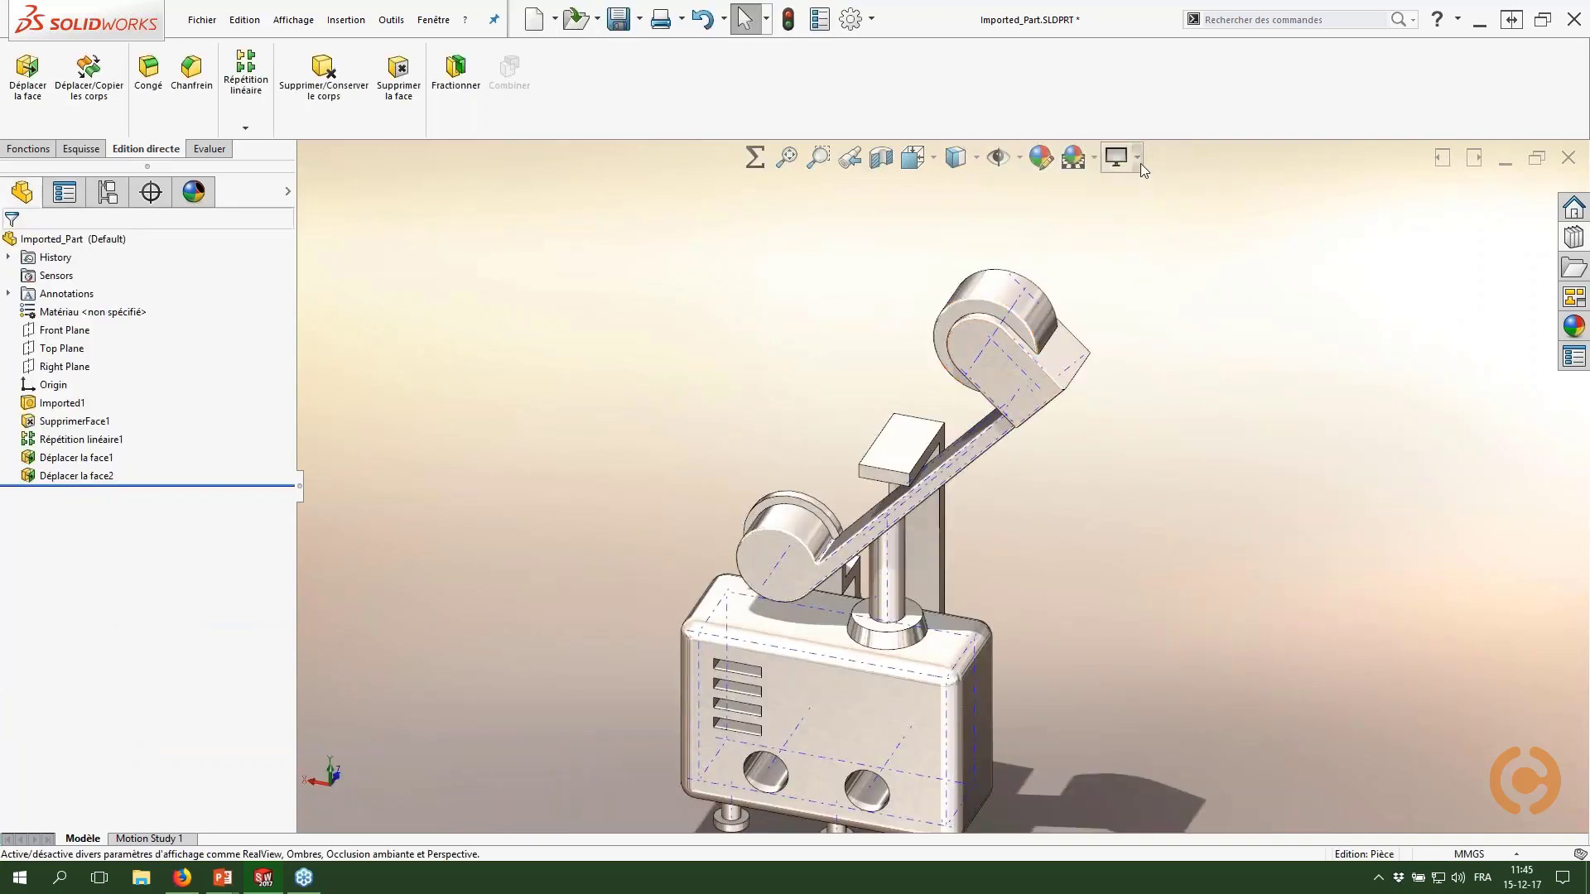
{"action": "left_click", "coordinate": [1041, 157]}
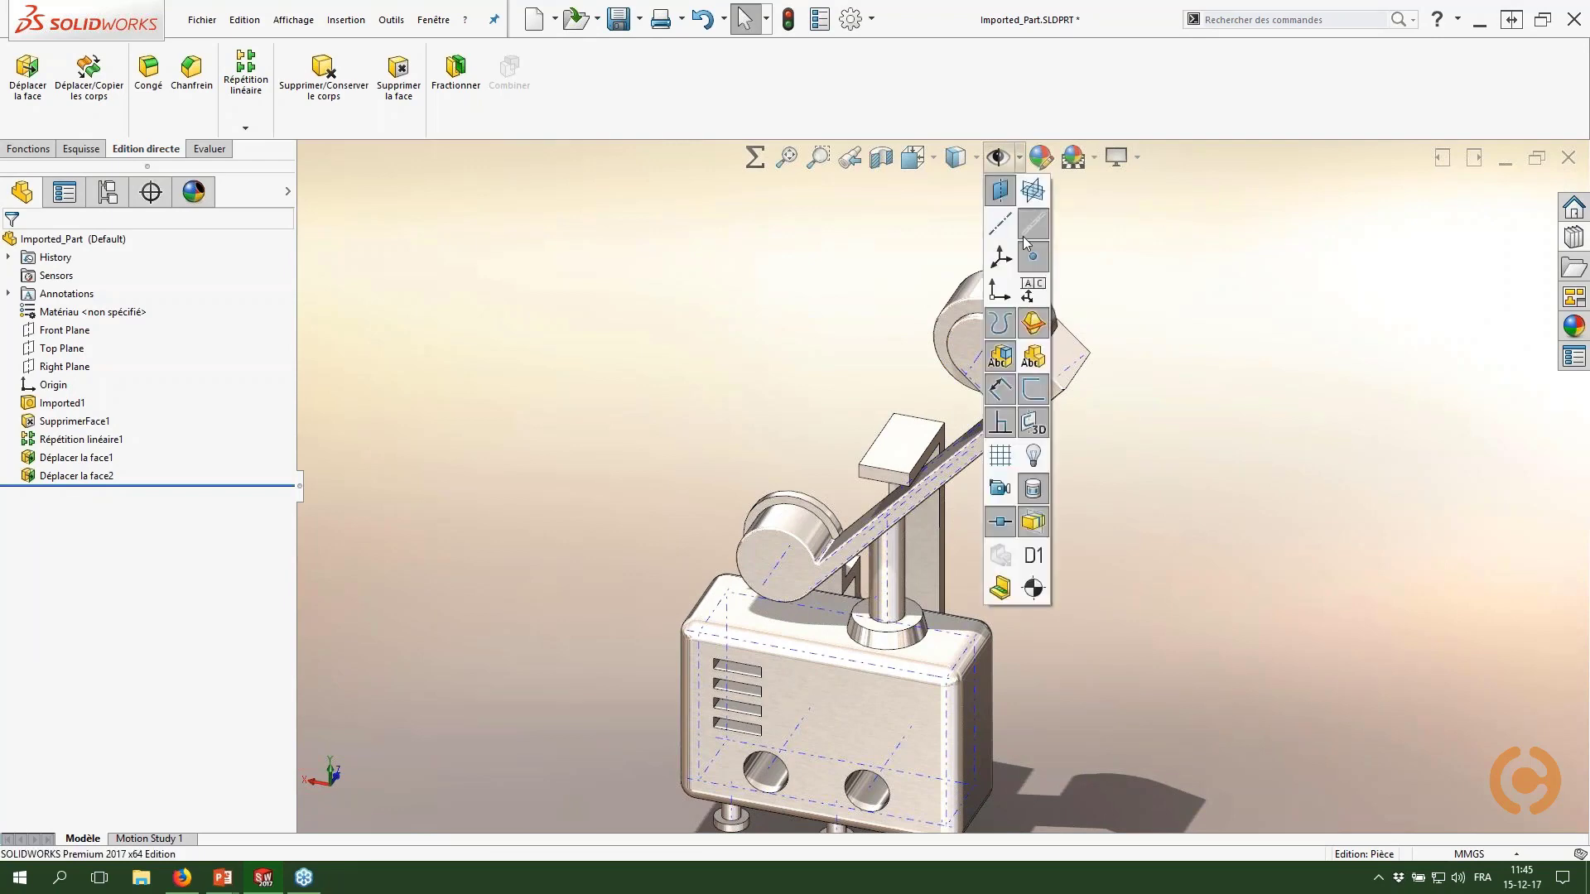
{"action": "middle_click_drag", "start_coordinate": [1190, 426], "coordinate": [1185, 391]}
{"action": "scroll", "coordinate": [886, 584], "scroll_direction": "down", "scroll_amount": 2}
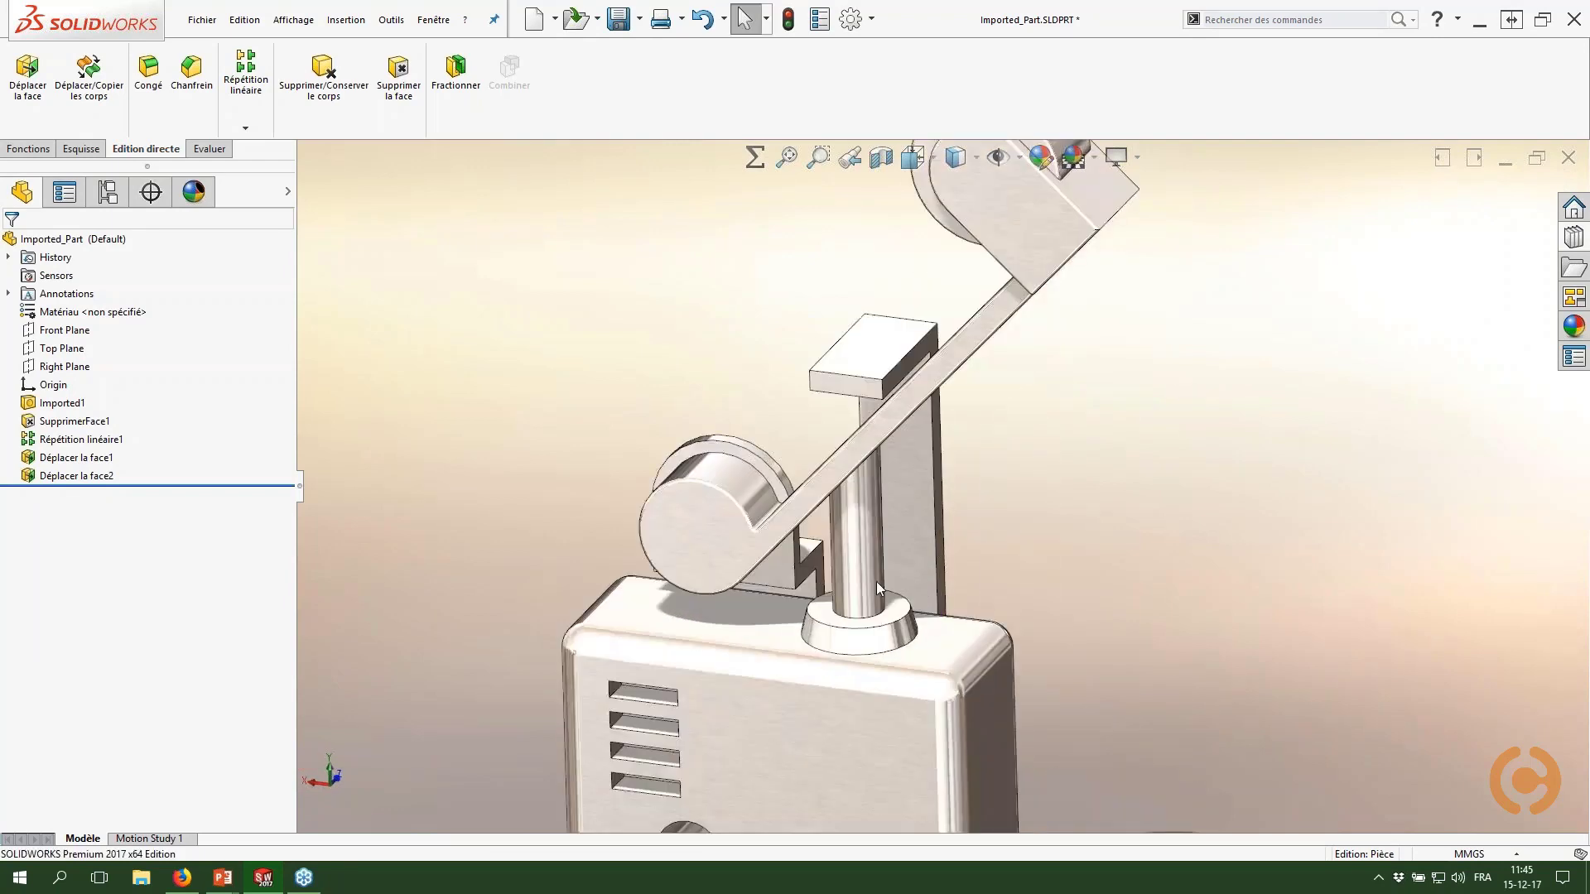
Step: Inspect the joint between plunger and lever, and reduce the lever face move's rotation angle directly on the model
{"action": "middle_click_drag", "start_coordinate": [876, 581], "coordinate": [874, 472]}
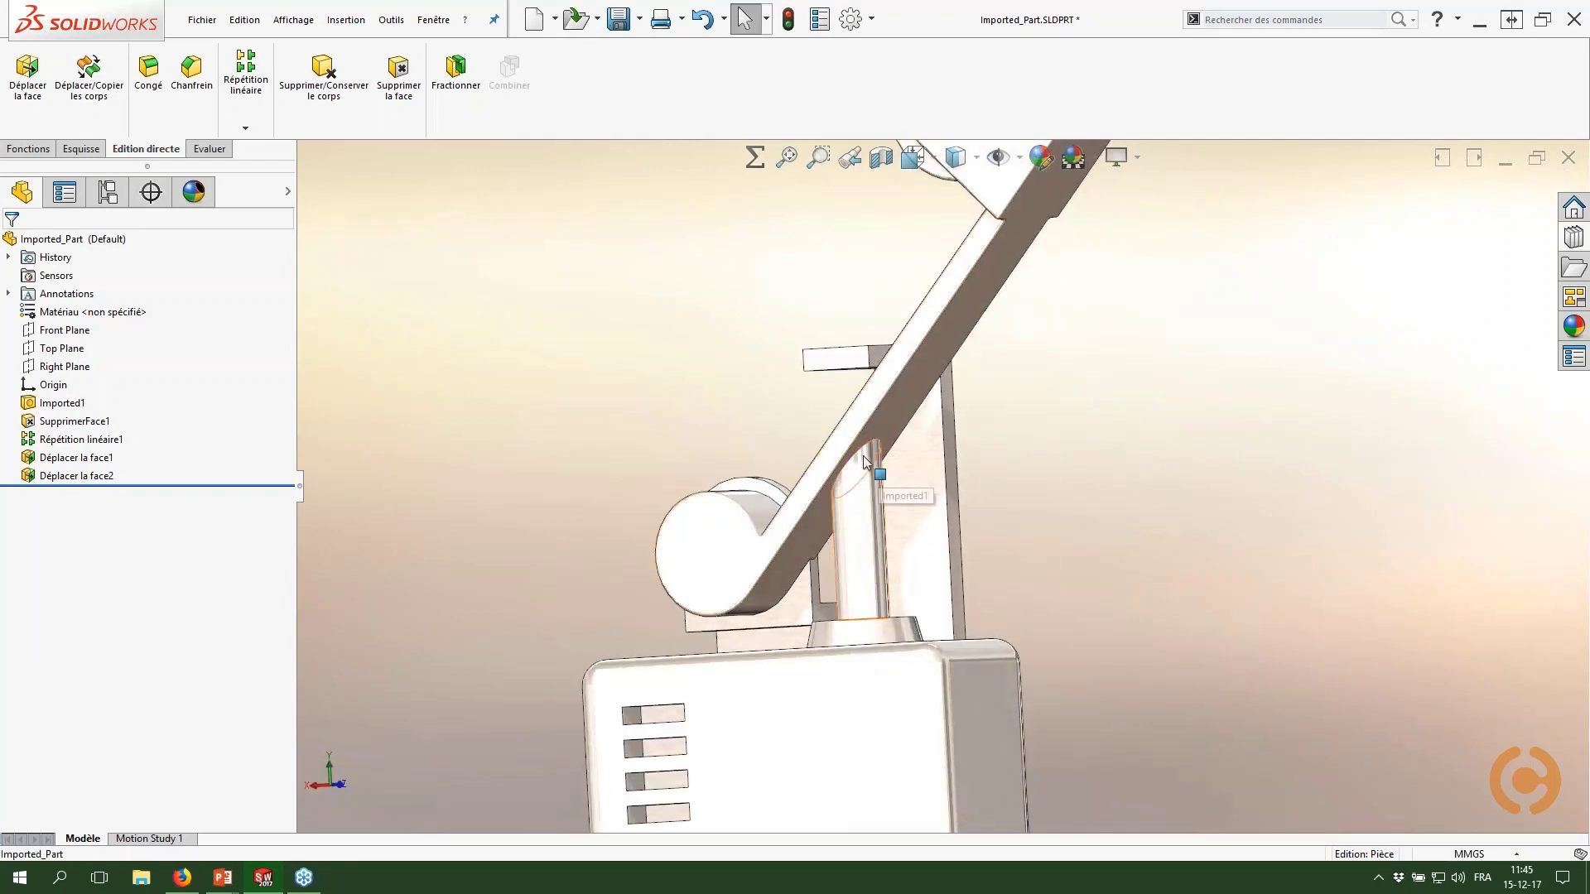
{"action": "scroll", "coordinate": [883, 474], "scroll_direction": "down", "scroll_amount": 2}
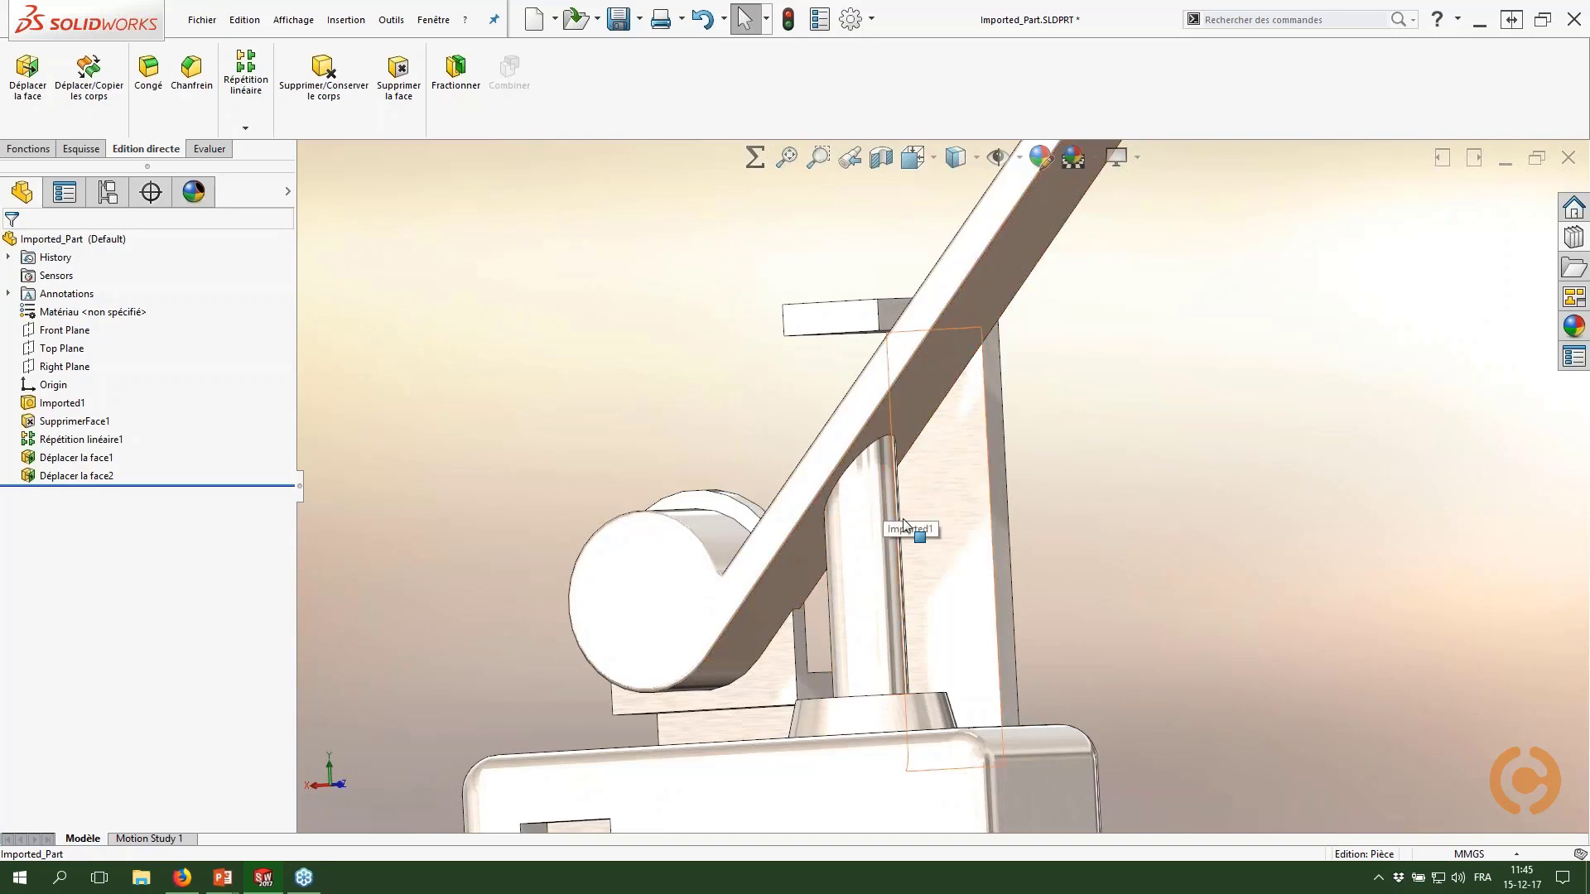
{"action": "middle_click_drag", "start_coordinate": [900, 519], "coordinate": [914, 567]}
{"action": "scroll", "coordinate": [942, 585], "scroll_direction": "up", "scroll_amount": 2}
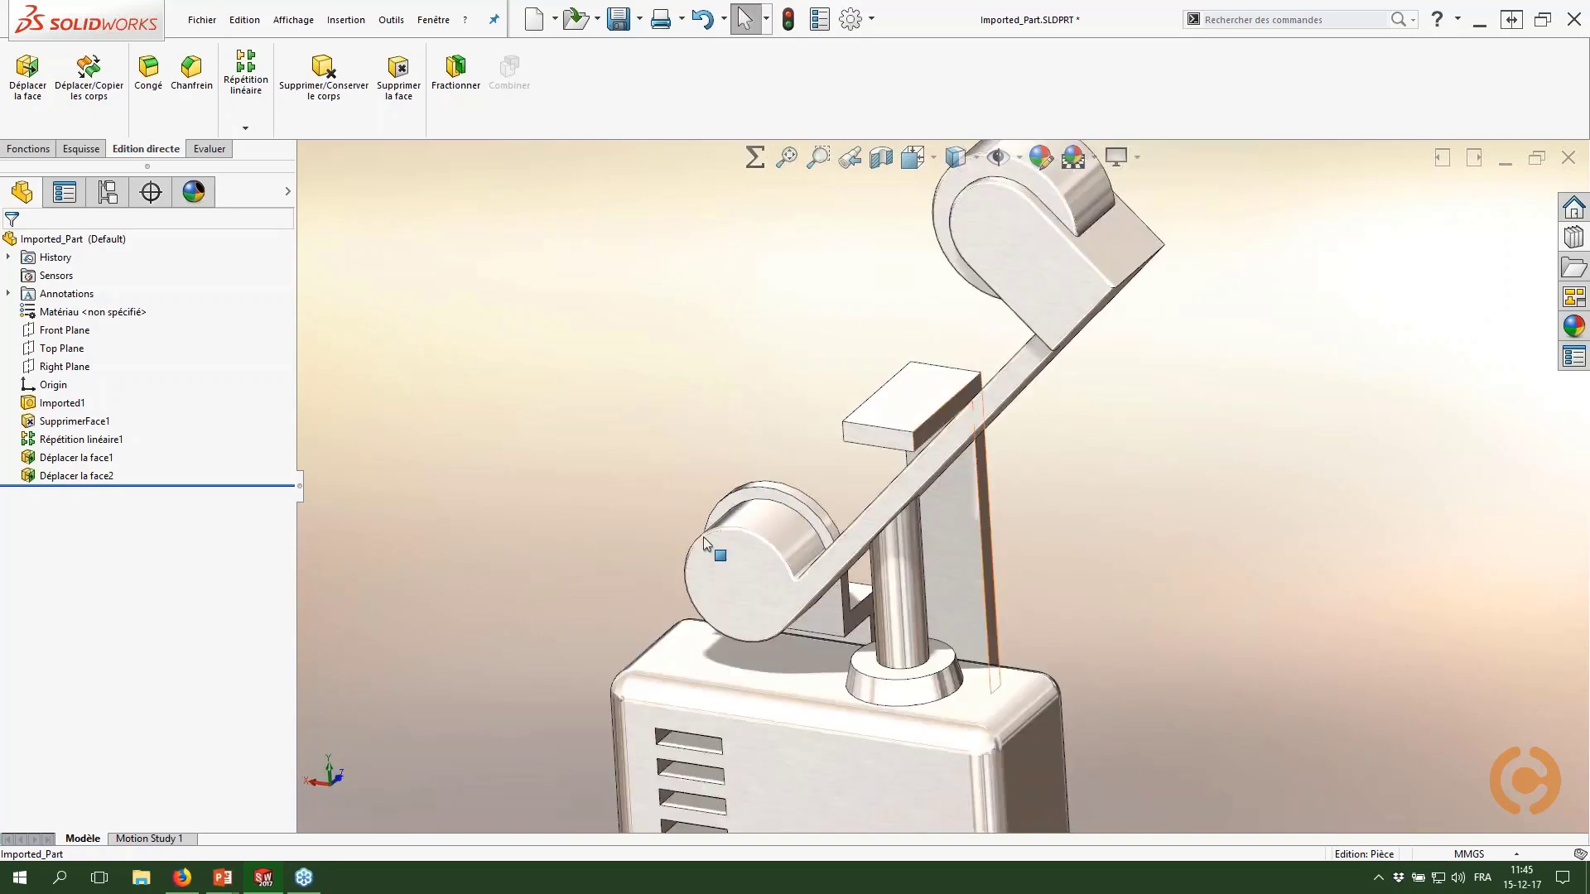
{"action": "left_click", "coordinate": [81, 477]}
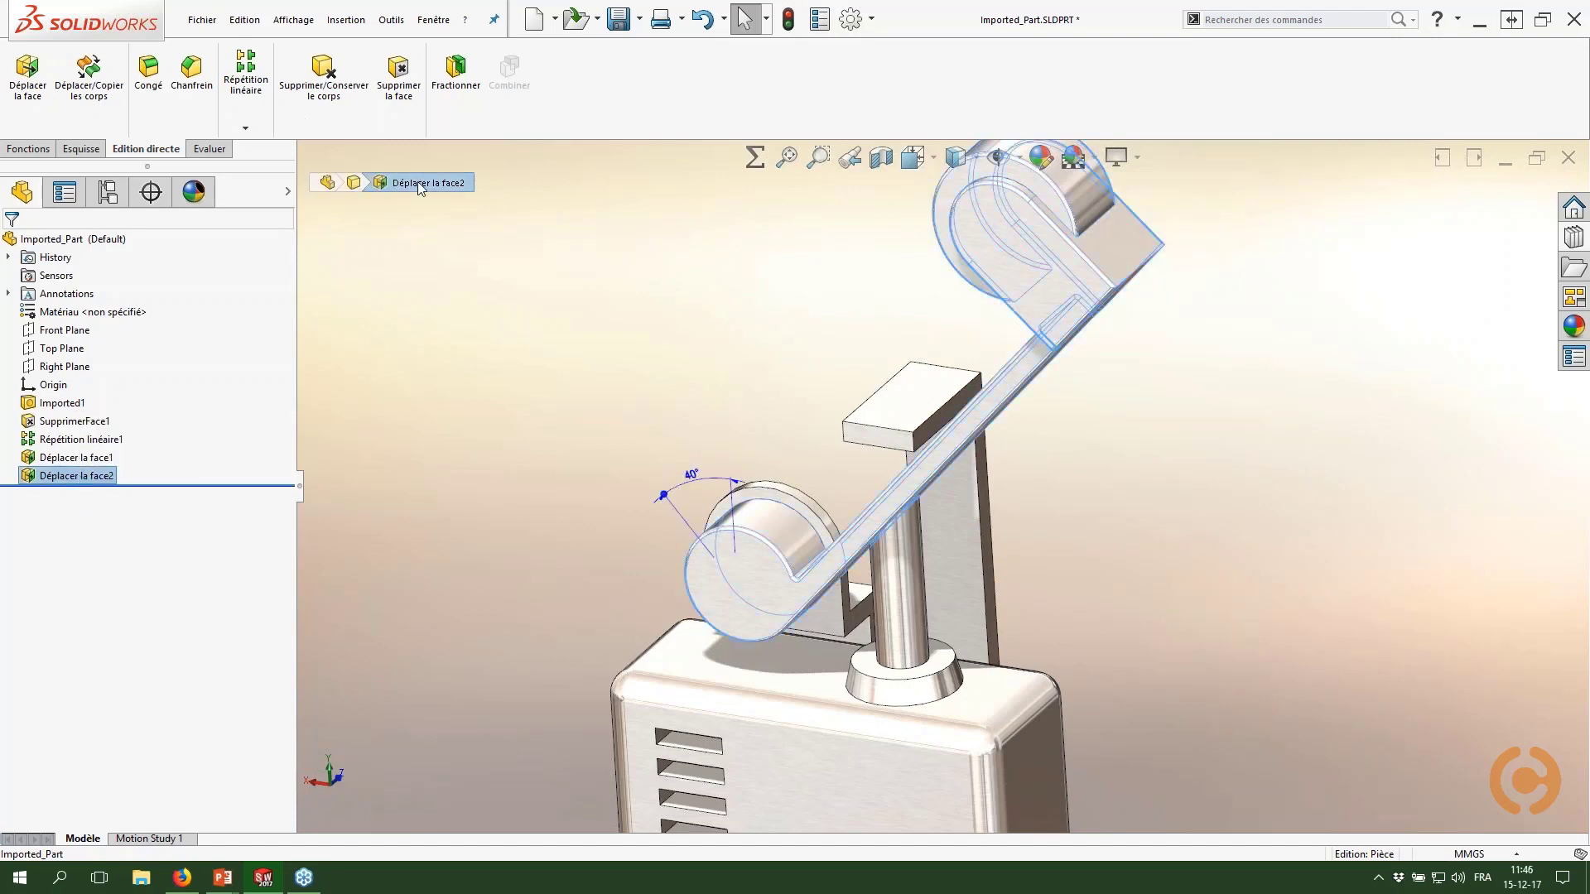
{"action": "left_click_drag", "start_coordinate": [663, 495], "coordinate": [688, 495]}
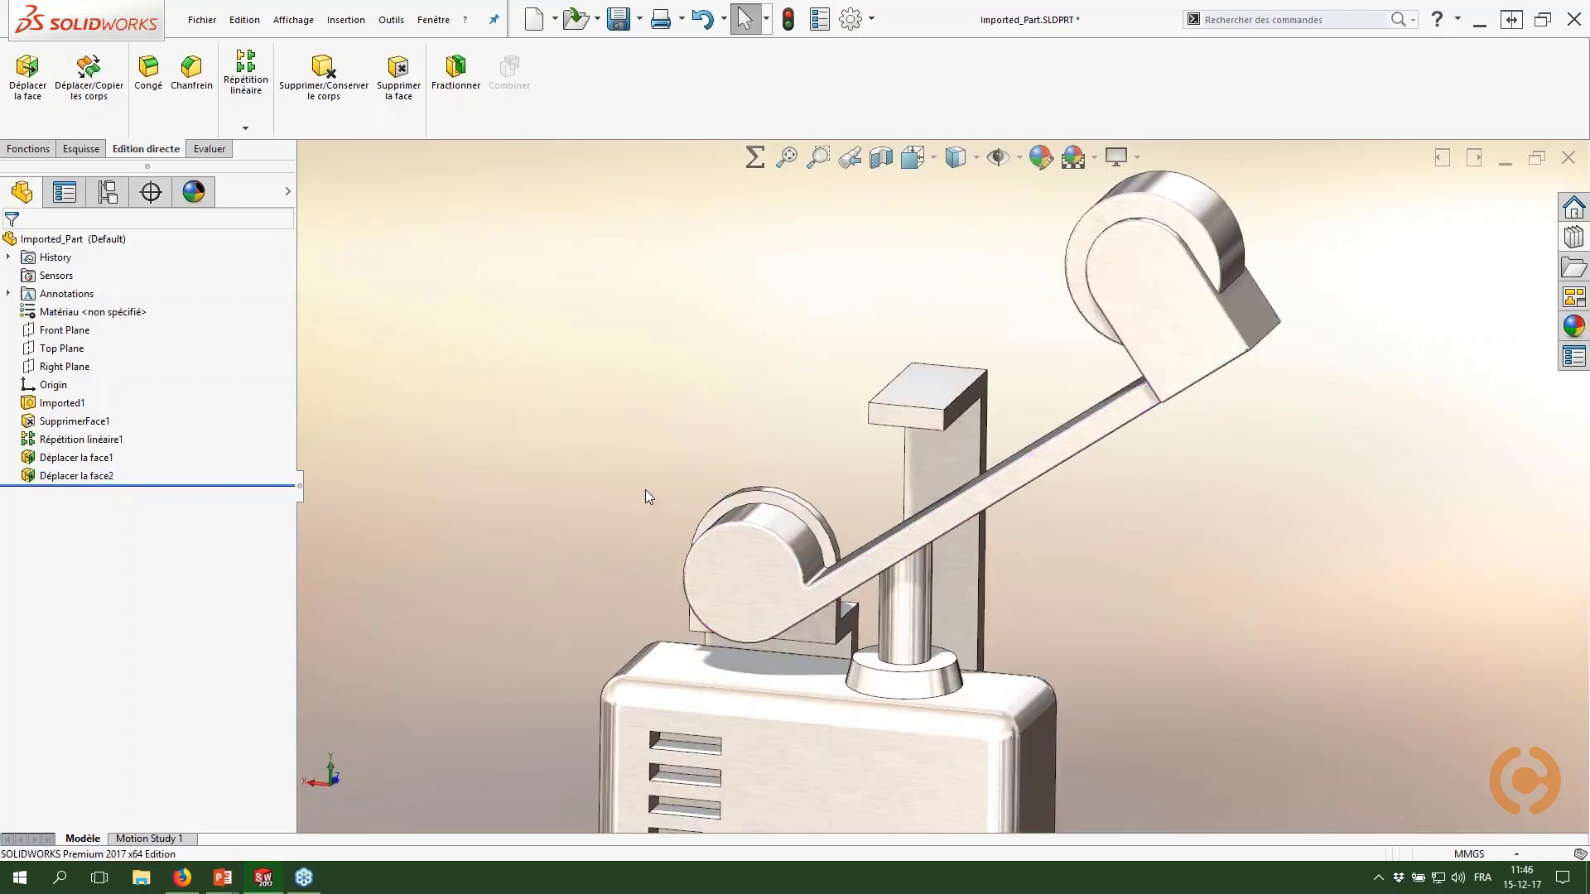
Step: Start a face move in offset mode (Décaler) on the conical side face of the plunger's collar
{"action": "middle_click_drag", "start_coordinate": [1138, 681], "coordinate": [1128, 482], "text": "ctrl"}
{"action": "scroll", "coordinate": [952, 509], "scroll_direction": "down", "scroll_amount": 5}
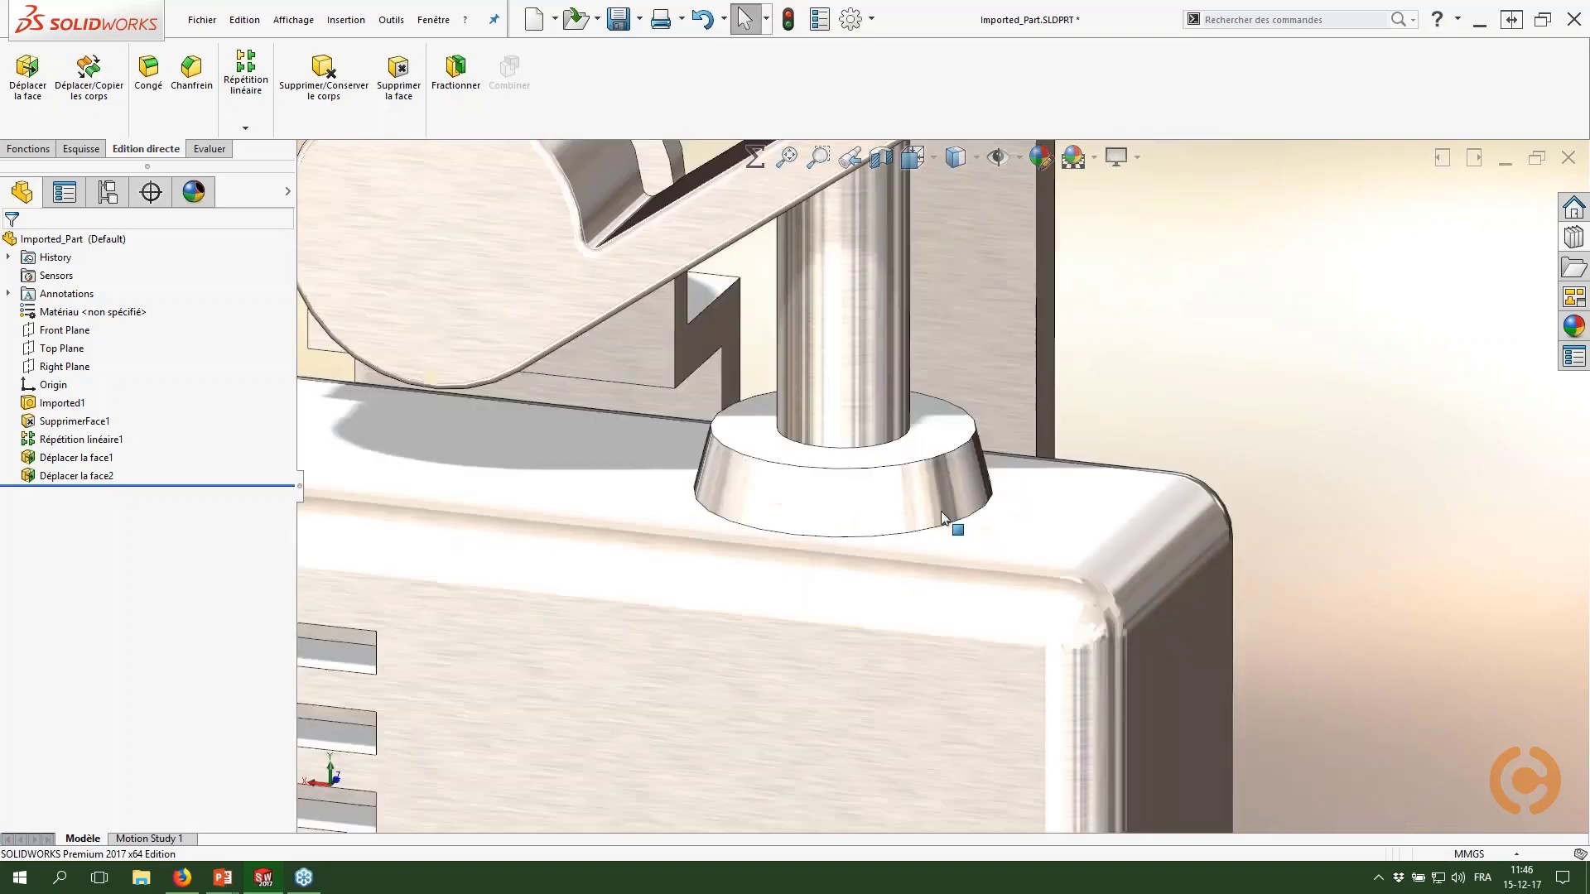
{"action": "scroll", "coordinate": [942, 517], "scroll_direction": "down", "scroll_amount": 3}
{"action": "left_click", "coordinate": [883, 578]}
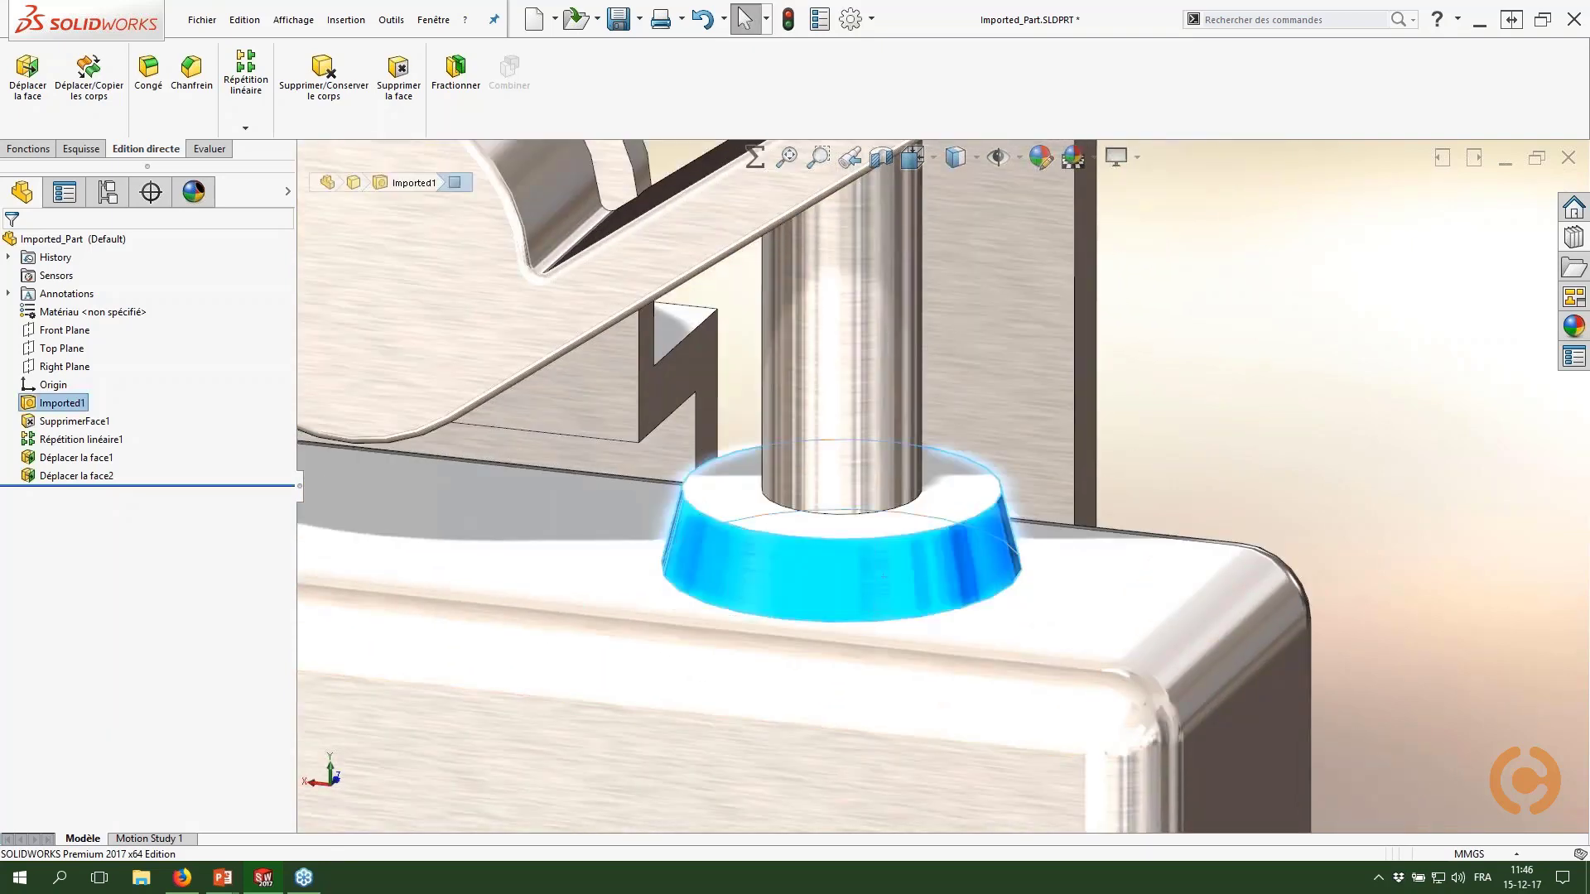
{"action": "left_click", "coordinate": [1226, 464]}
{"action": "middle_click_drag", "start_coordinate": [1225, 464], "coordinate": [1116, 524]}
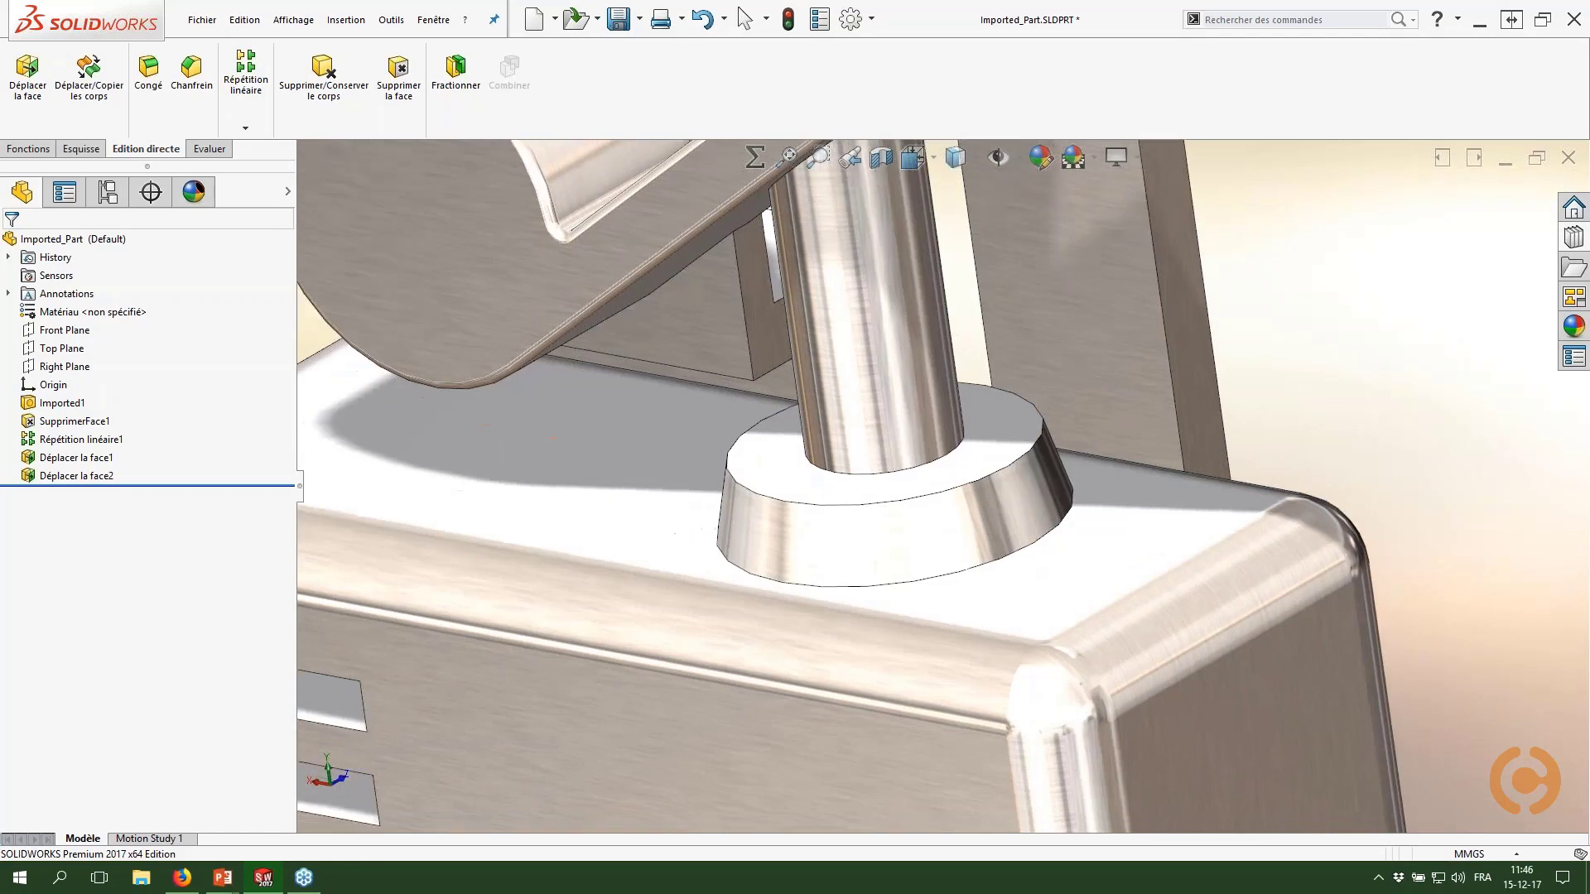
{"action": "left_click", "coordinate": [28, 75]}
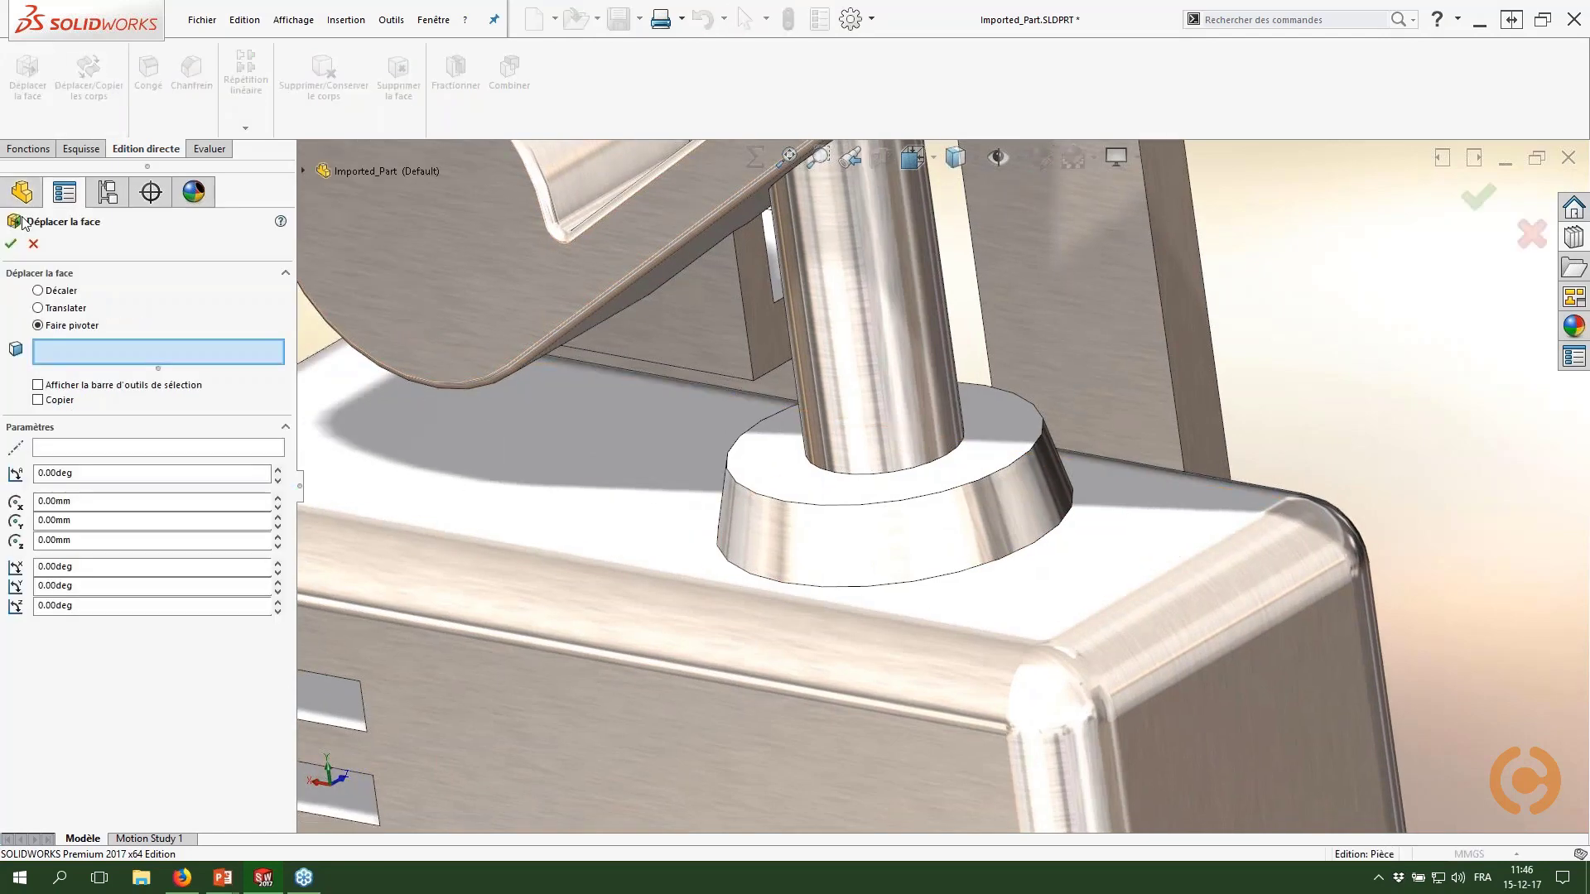
{"action": "left_click", "coordinate": [39, 292]}
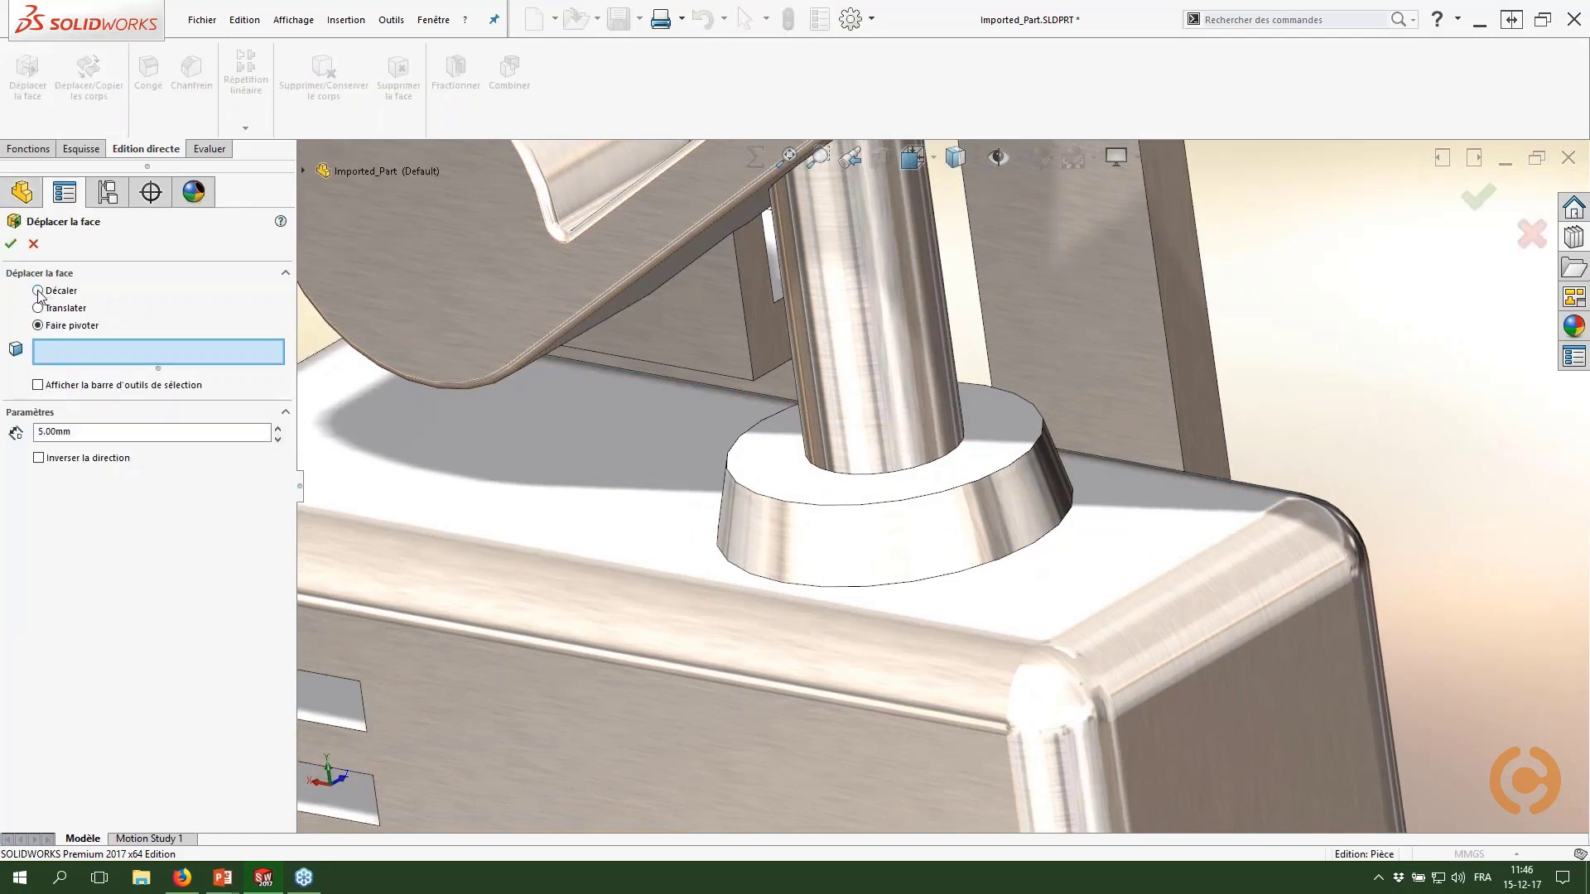
{"action": "left_click", "coordinate": [829, 539]}
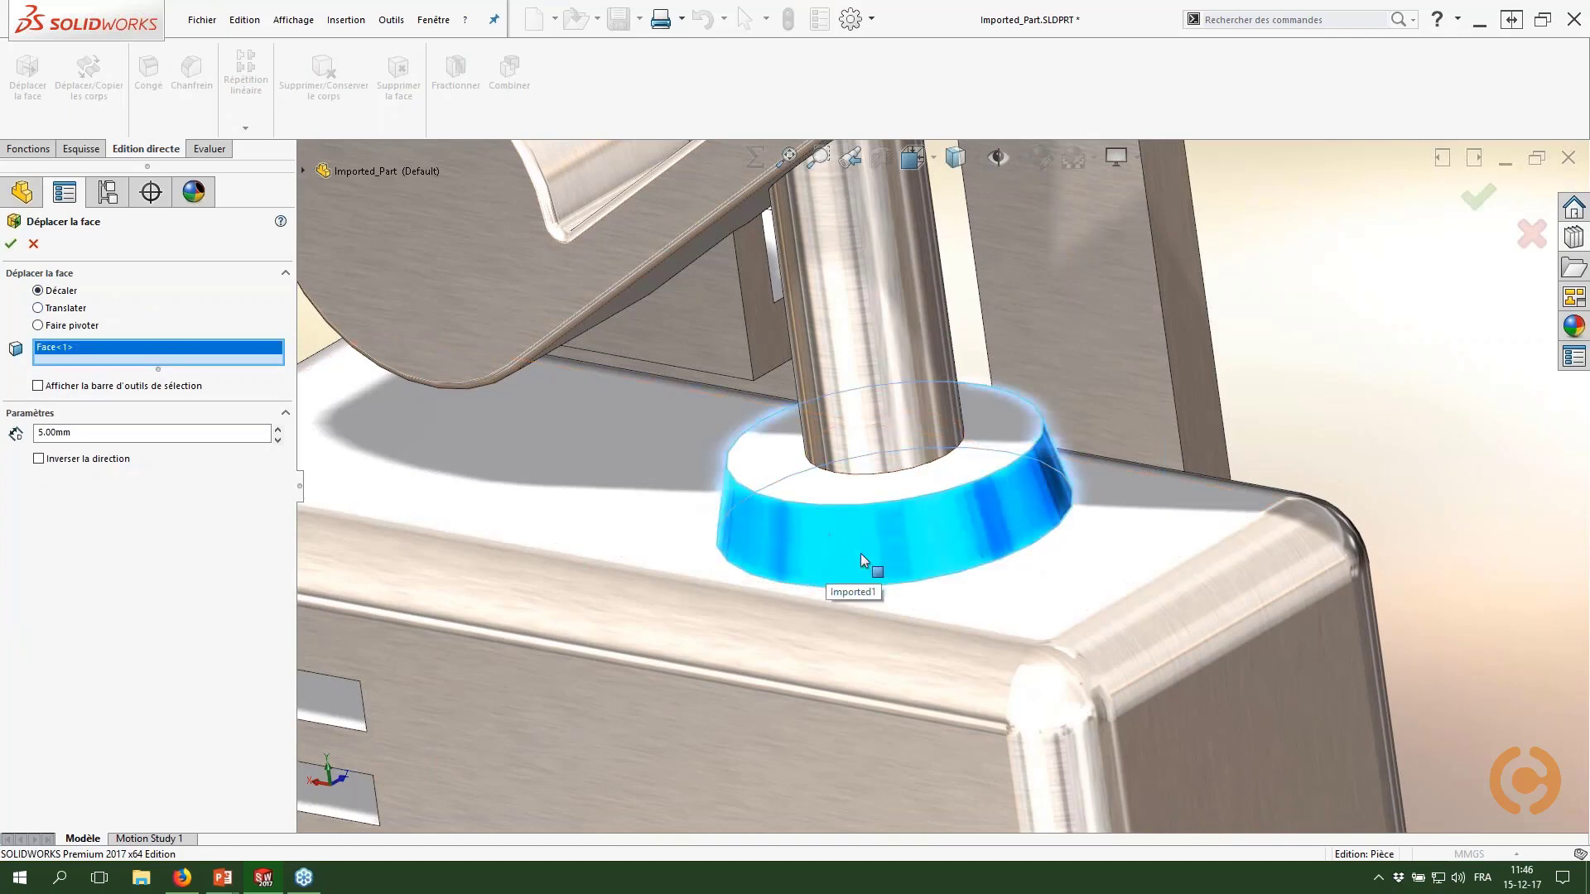
{"action": "mouse_move", "coordinate": [862, 553]}
{"action": "middle_mouse_down"}
{"action": "mouse_move", "coordinate": [828, 562]}
{"action": "mouse_move", "coordinate": [848, 563]}
{"action": "middle_mouse_up"}
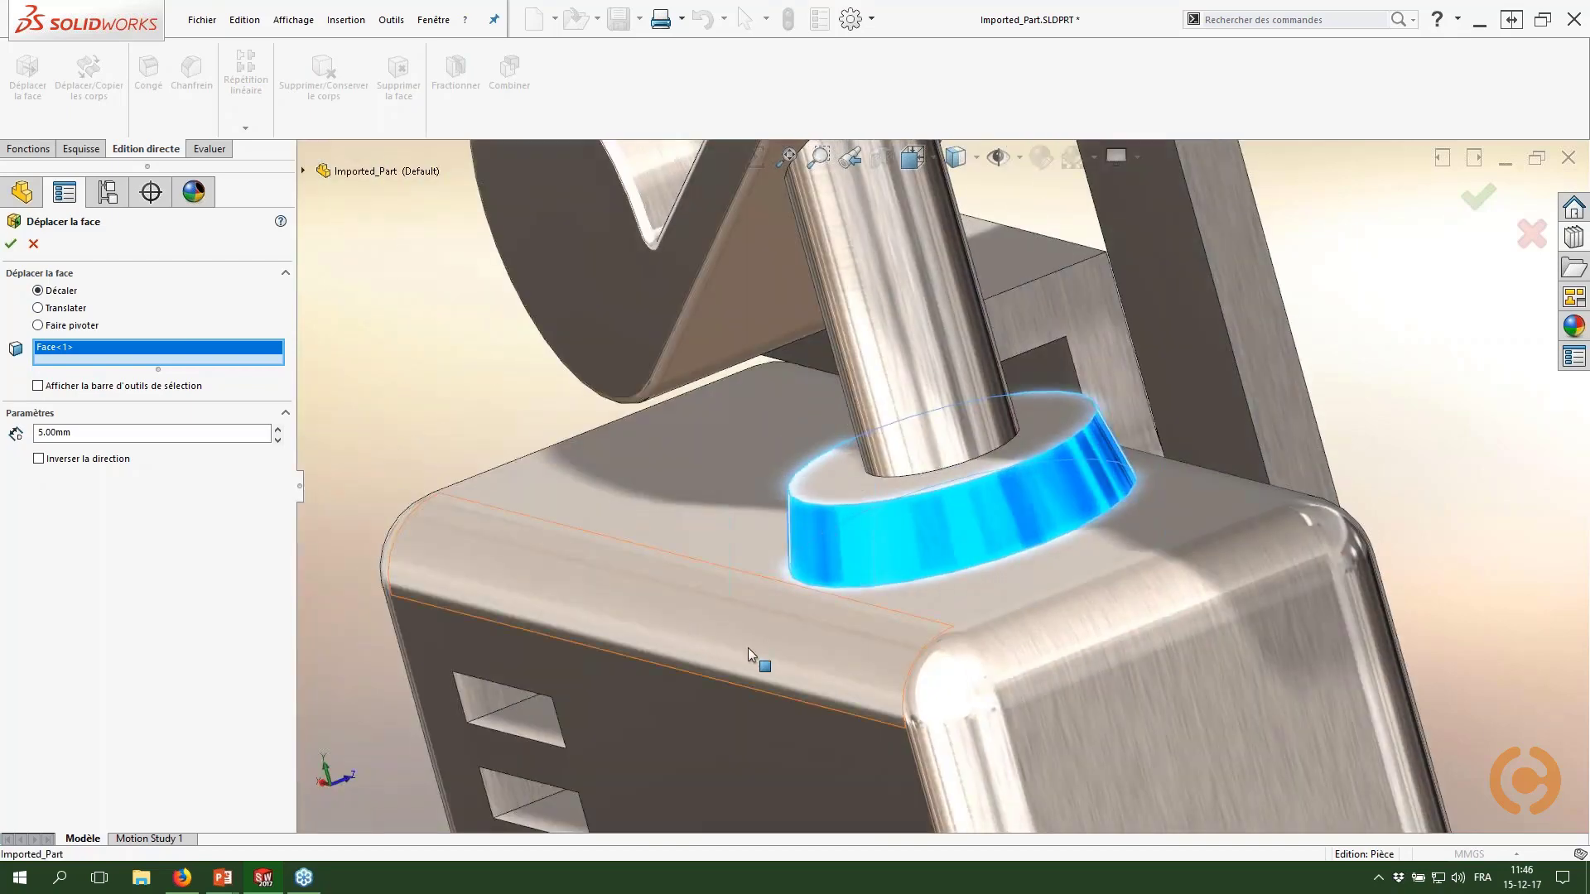
{"action": "left_click", "coordinate": [37, 310]}
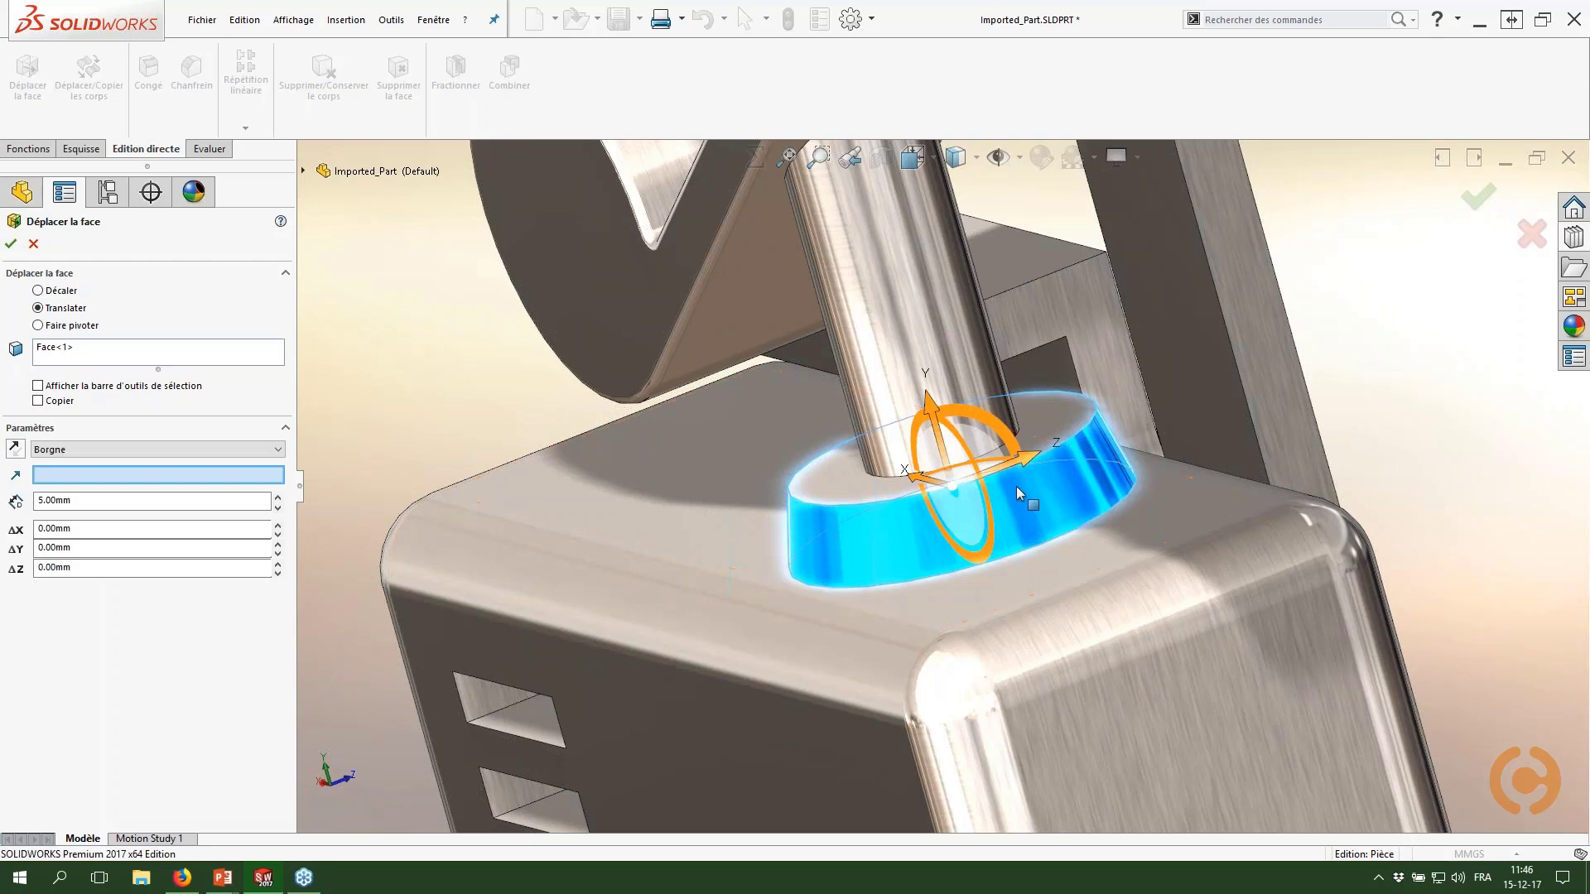
{"action": "left_click", "coordinate": [37, 291]}
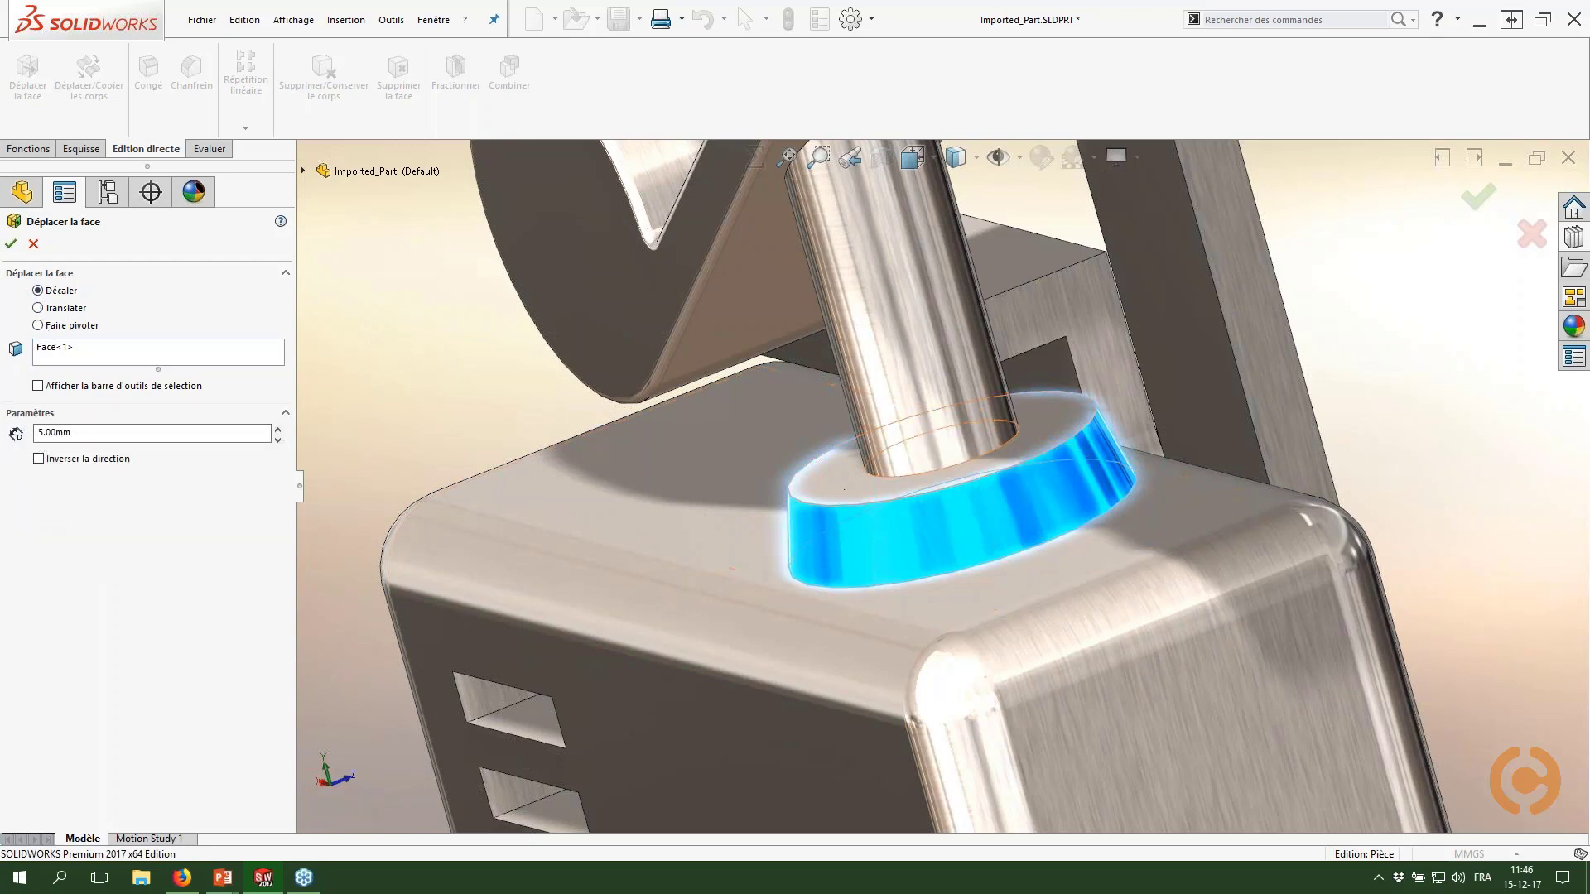
Step: Set the collar face's offset to 0.5 mm, reverse its direction inward and apply the face move
{"action": "middle_click_drag", "start_coordinate": [995, 526], "coordinate": [886, 490], "text": "ctrl"}
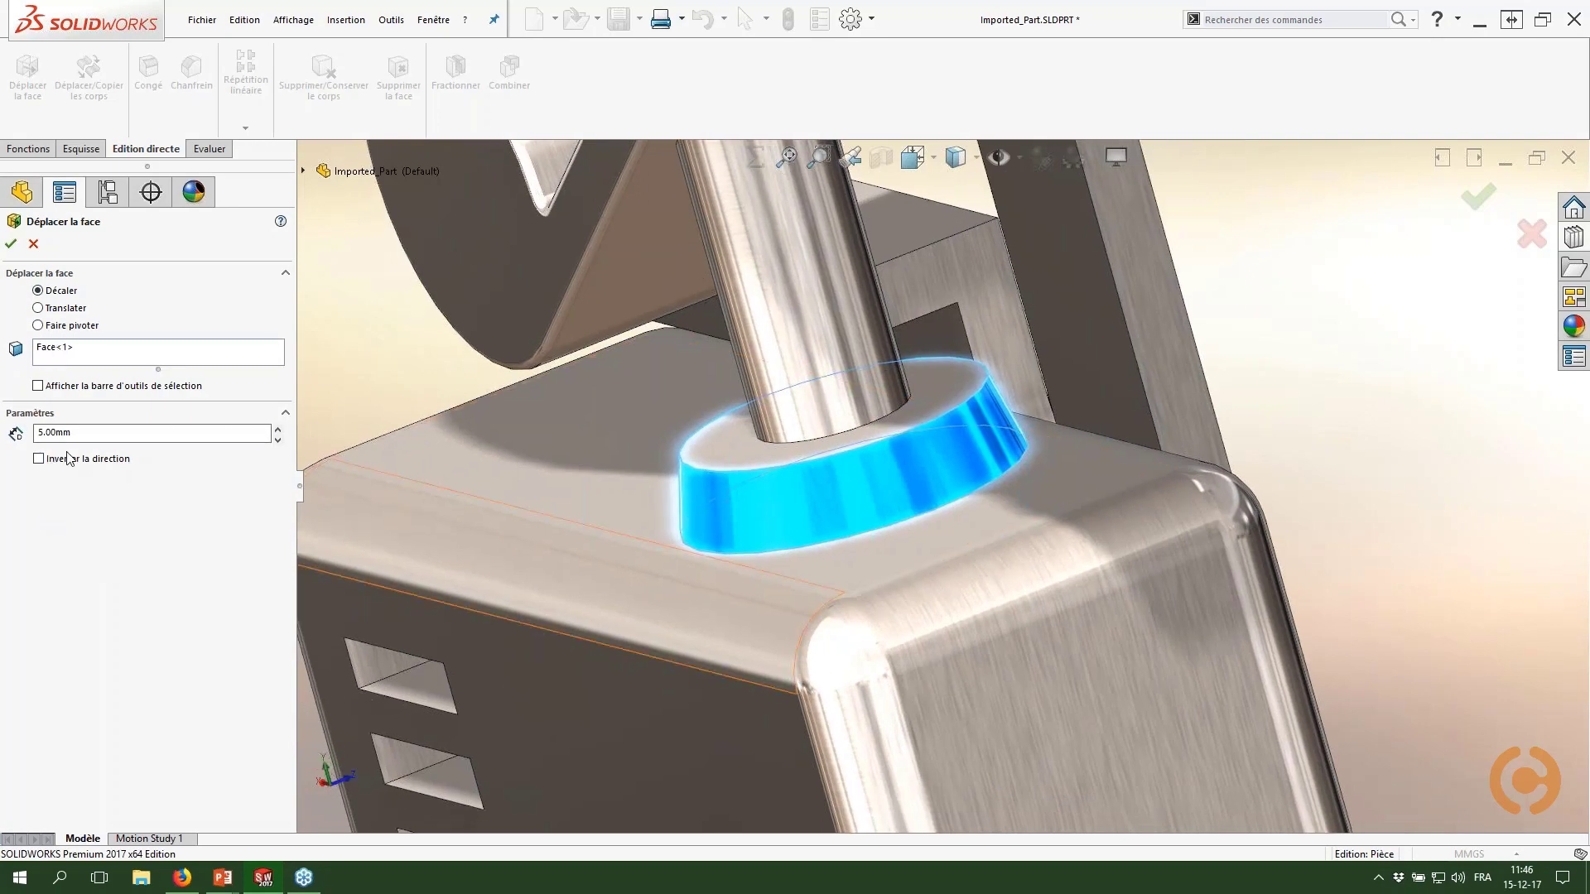
{"action": "double_click", "coordinate": [105, 439]}
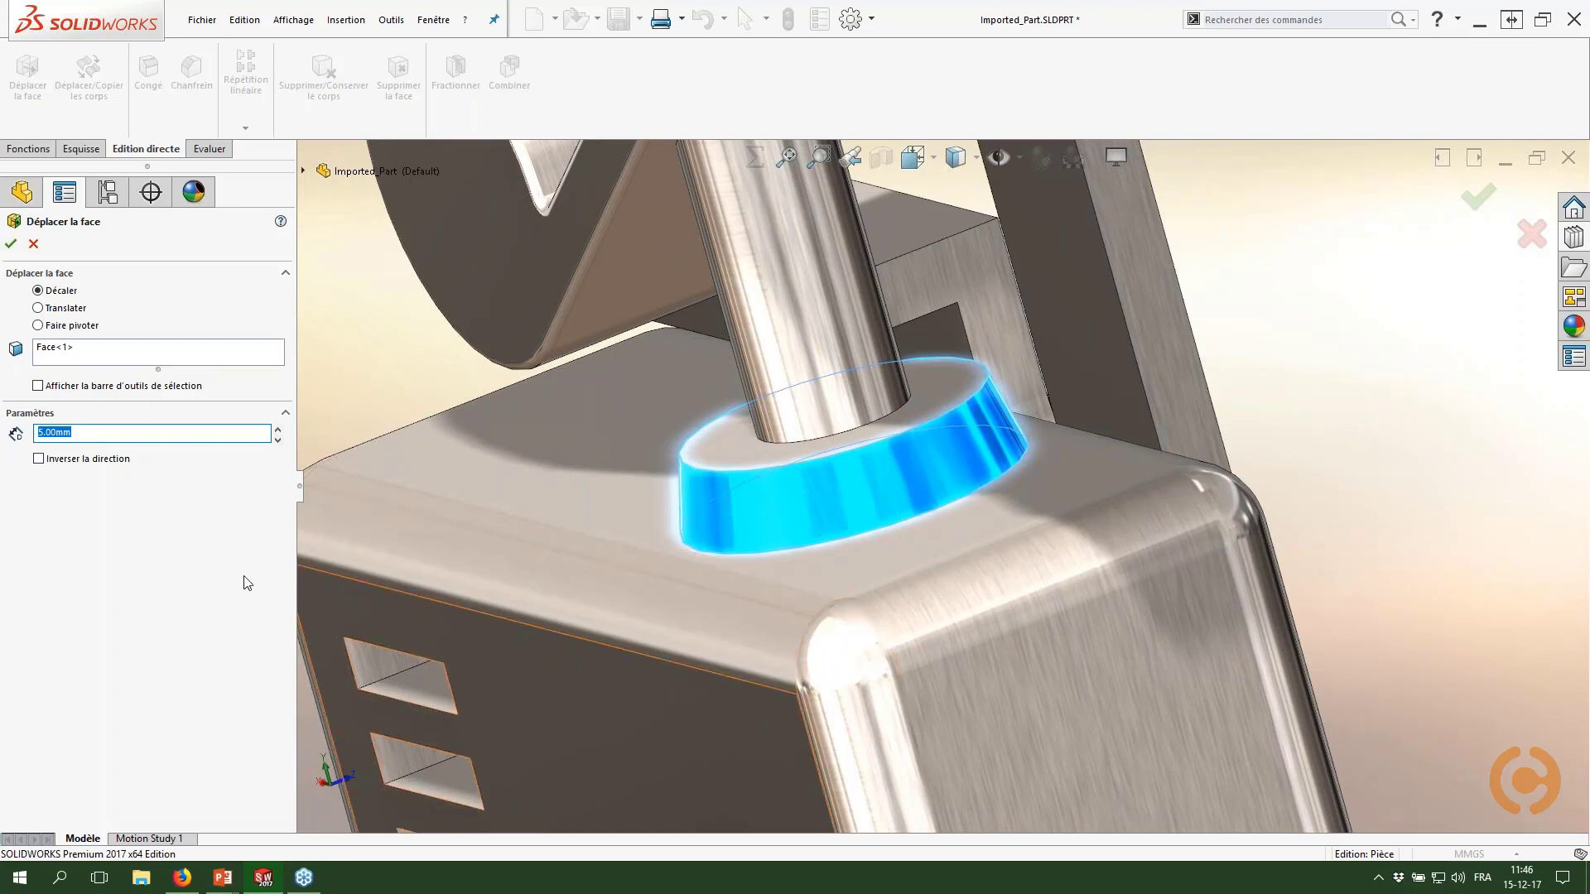
{"action": "type", "text": "0.5"}
{"action": "key", "text": "Return"}
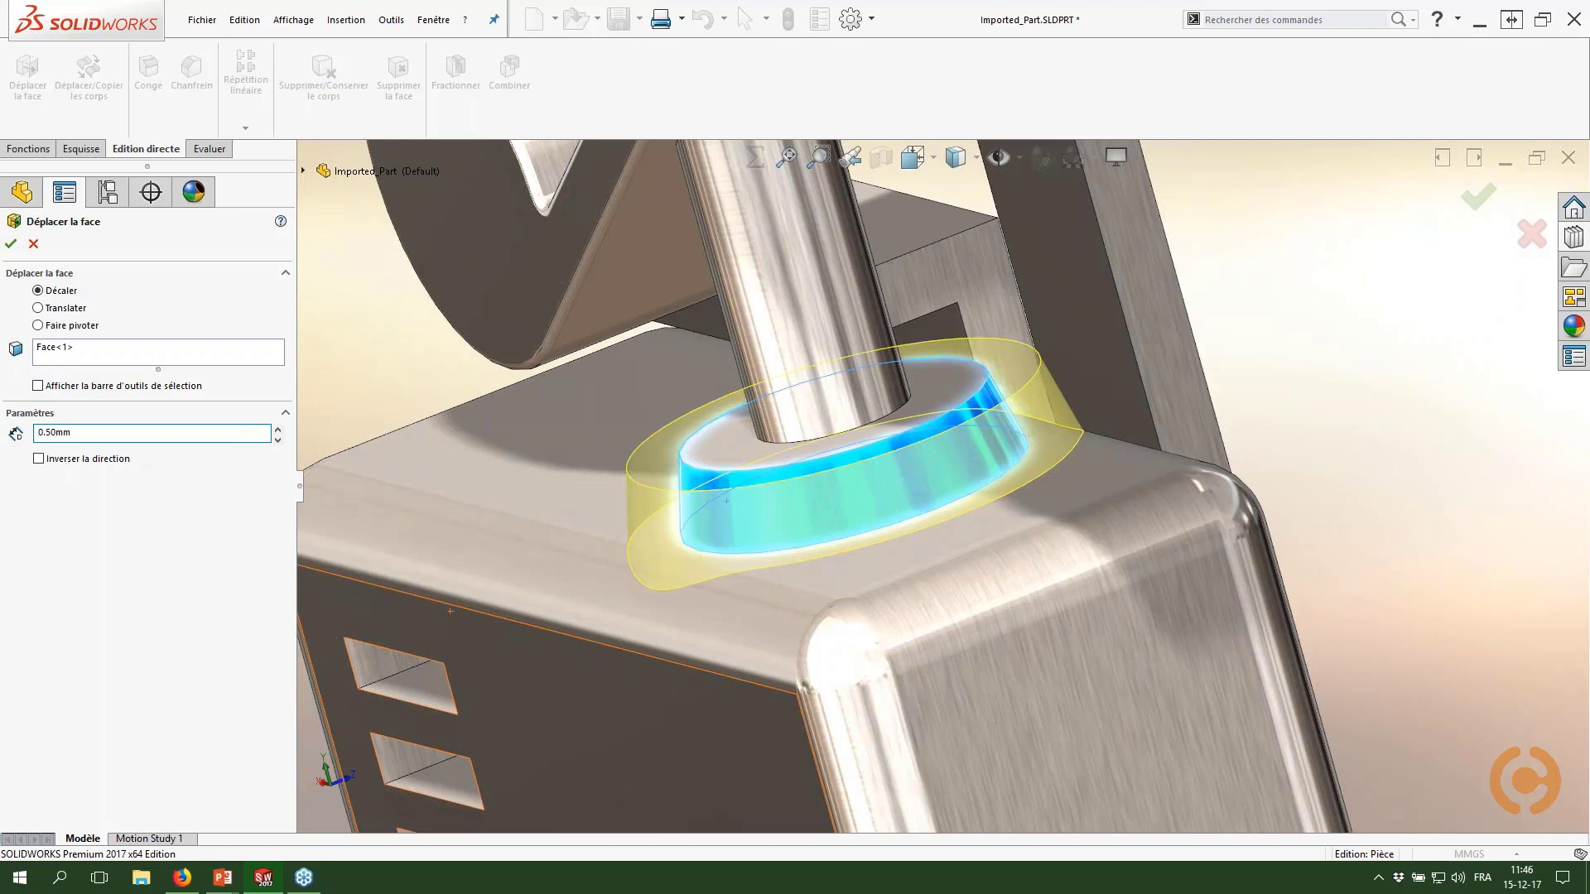
{"action": "left_click", "coordinate": [39, 458]}
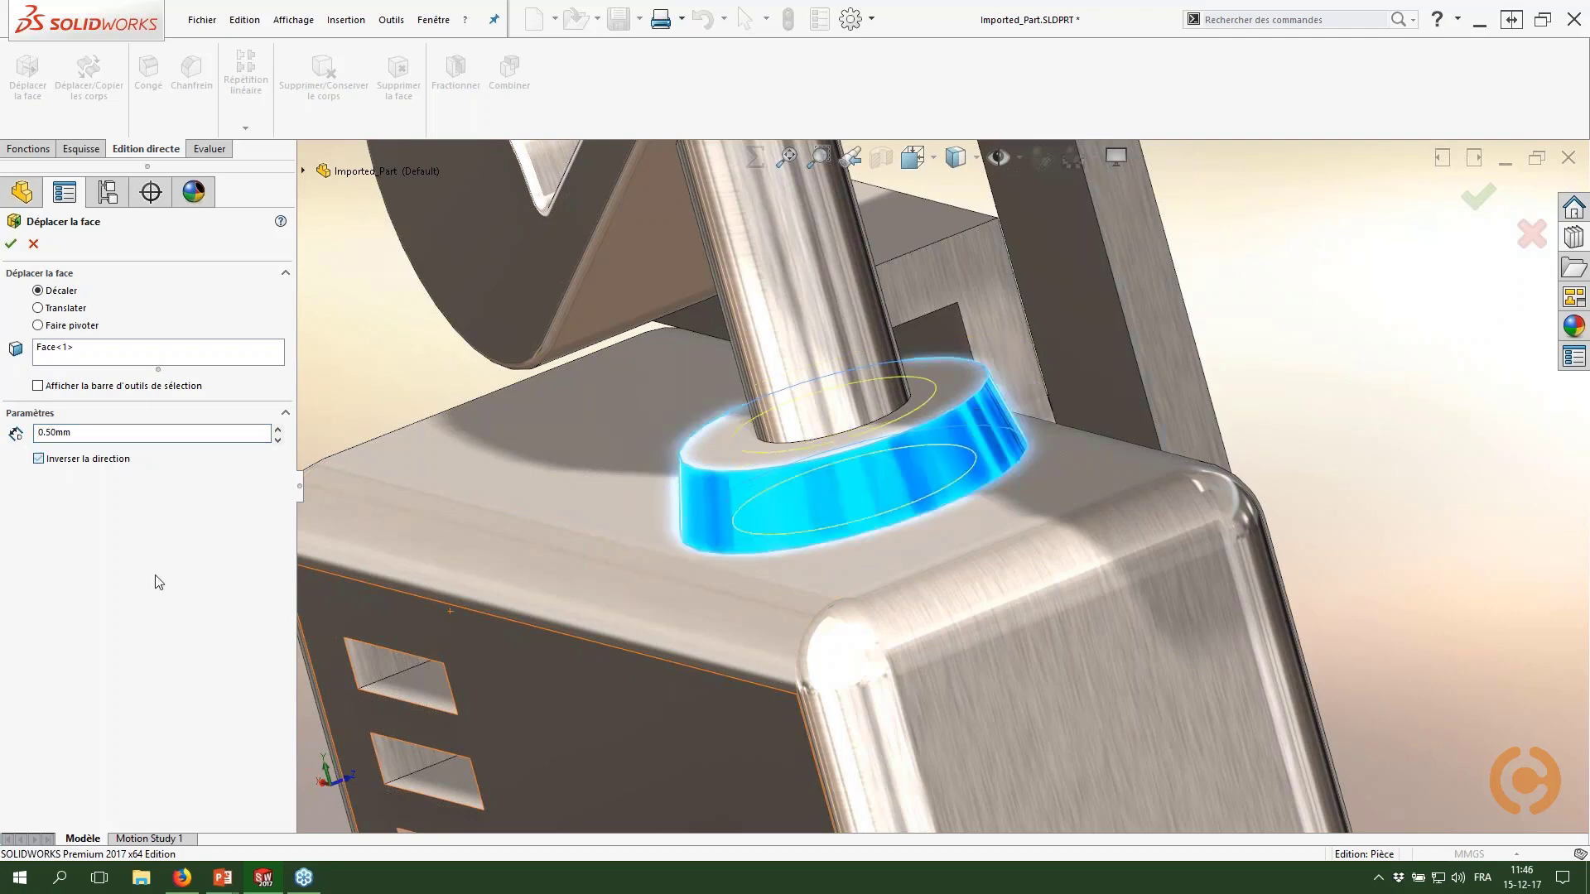
{"action": "left_click", "coordinate": [11, 243]}
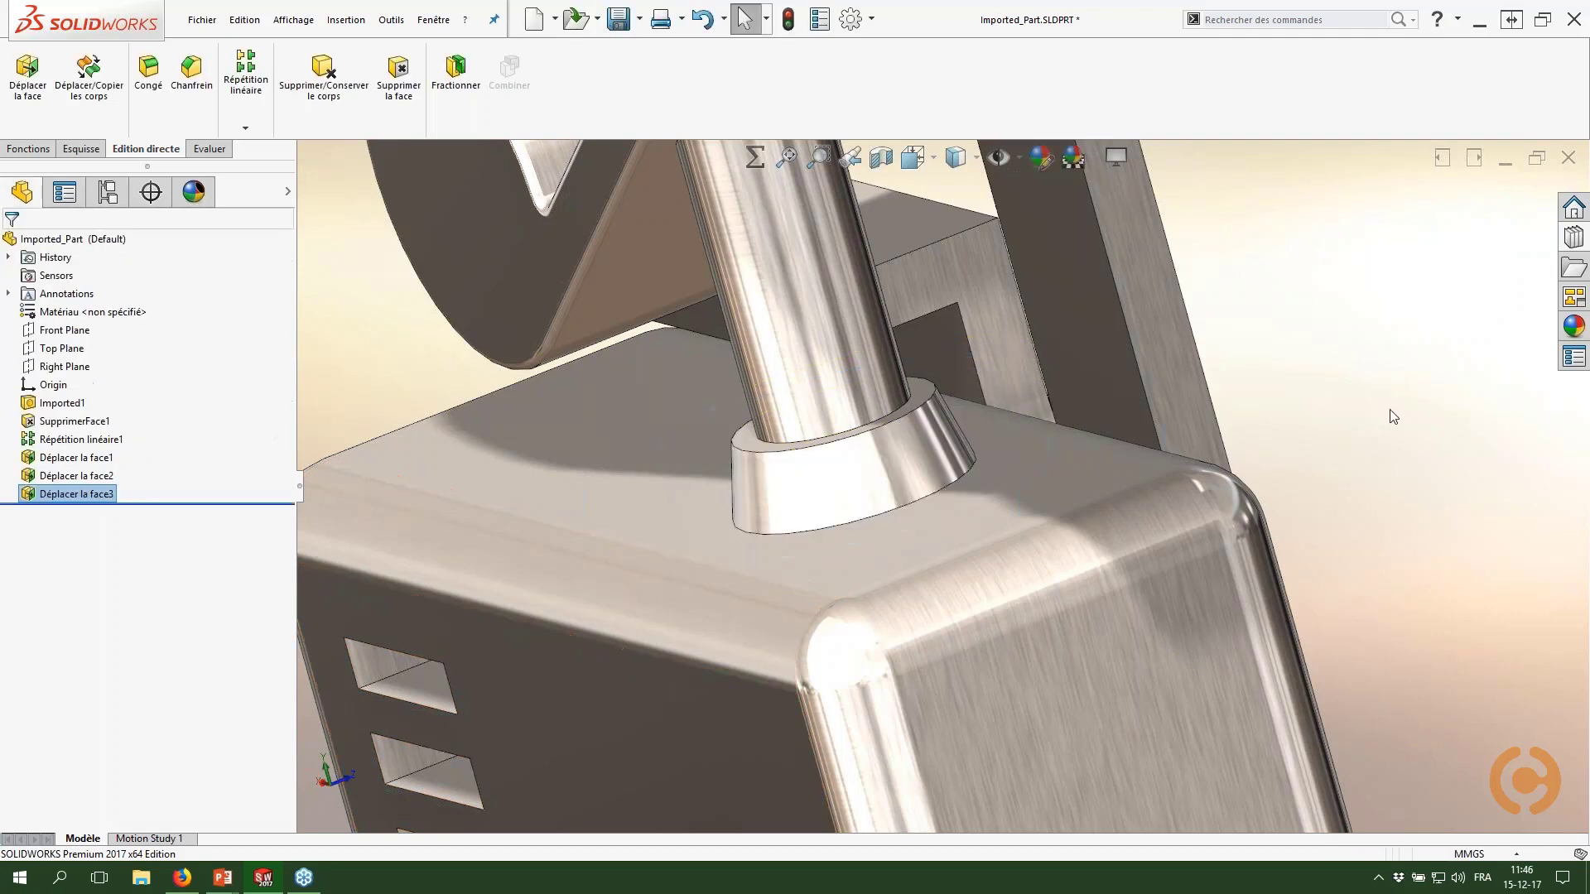
Step: Display the collar face move's dimension and adjust the offset directly on the model until the collar overlaps the body's rounded top edge
{"action": "middle_click_drag", "start_coordinate": [944, 364], "coordinate": [925, 457]}
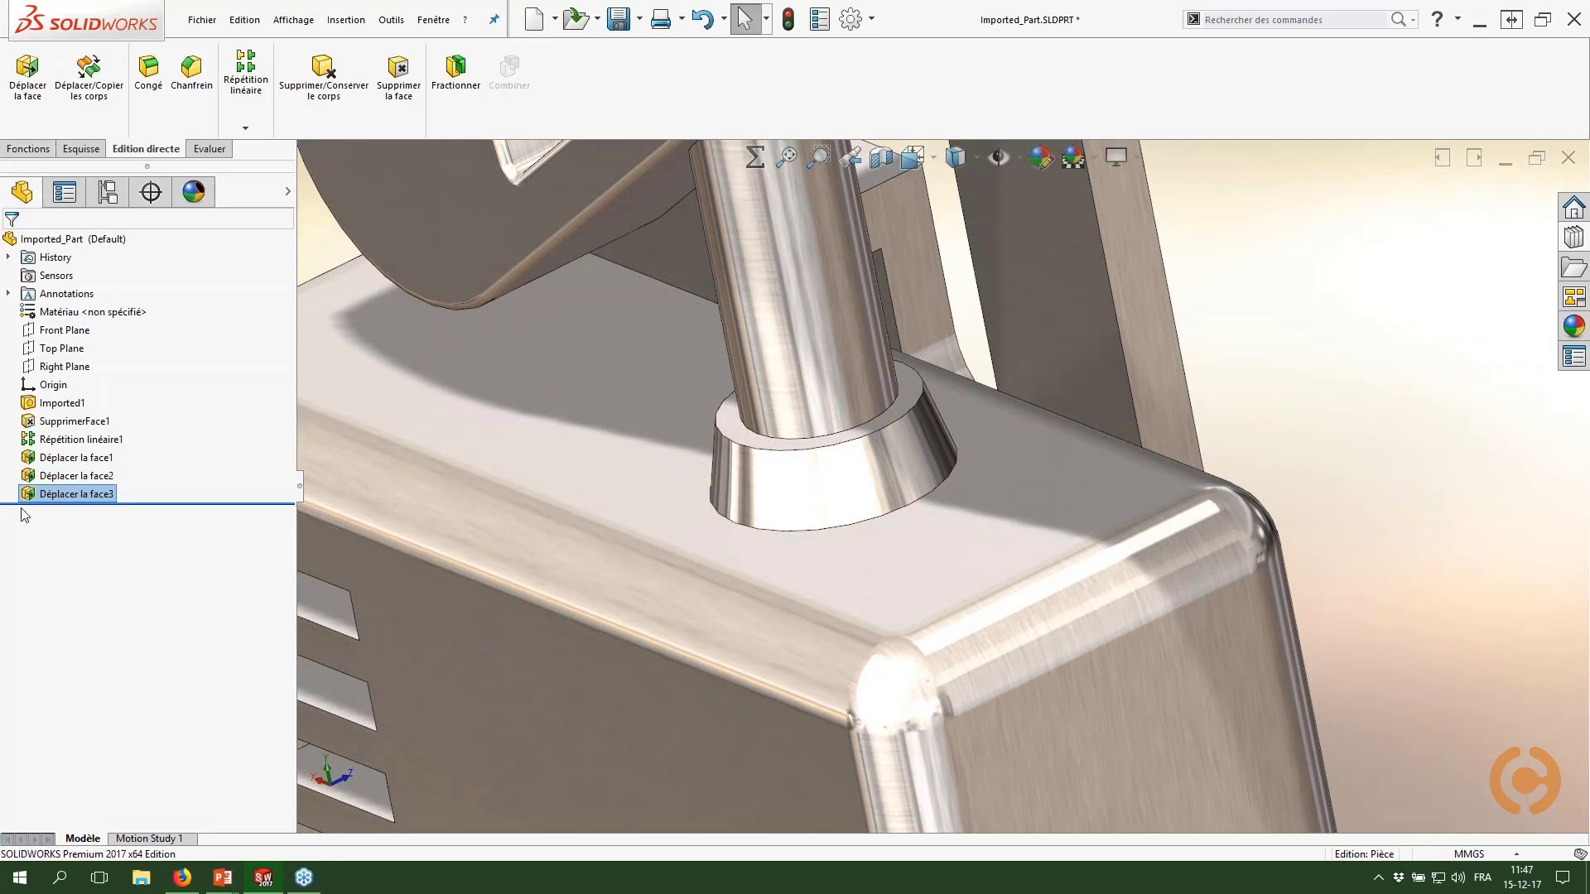
{"action": "double_click", "coordinate": [76, 495]}
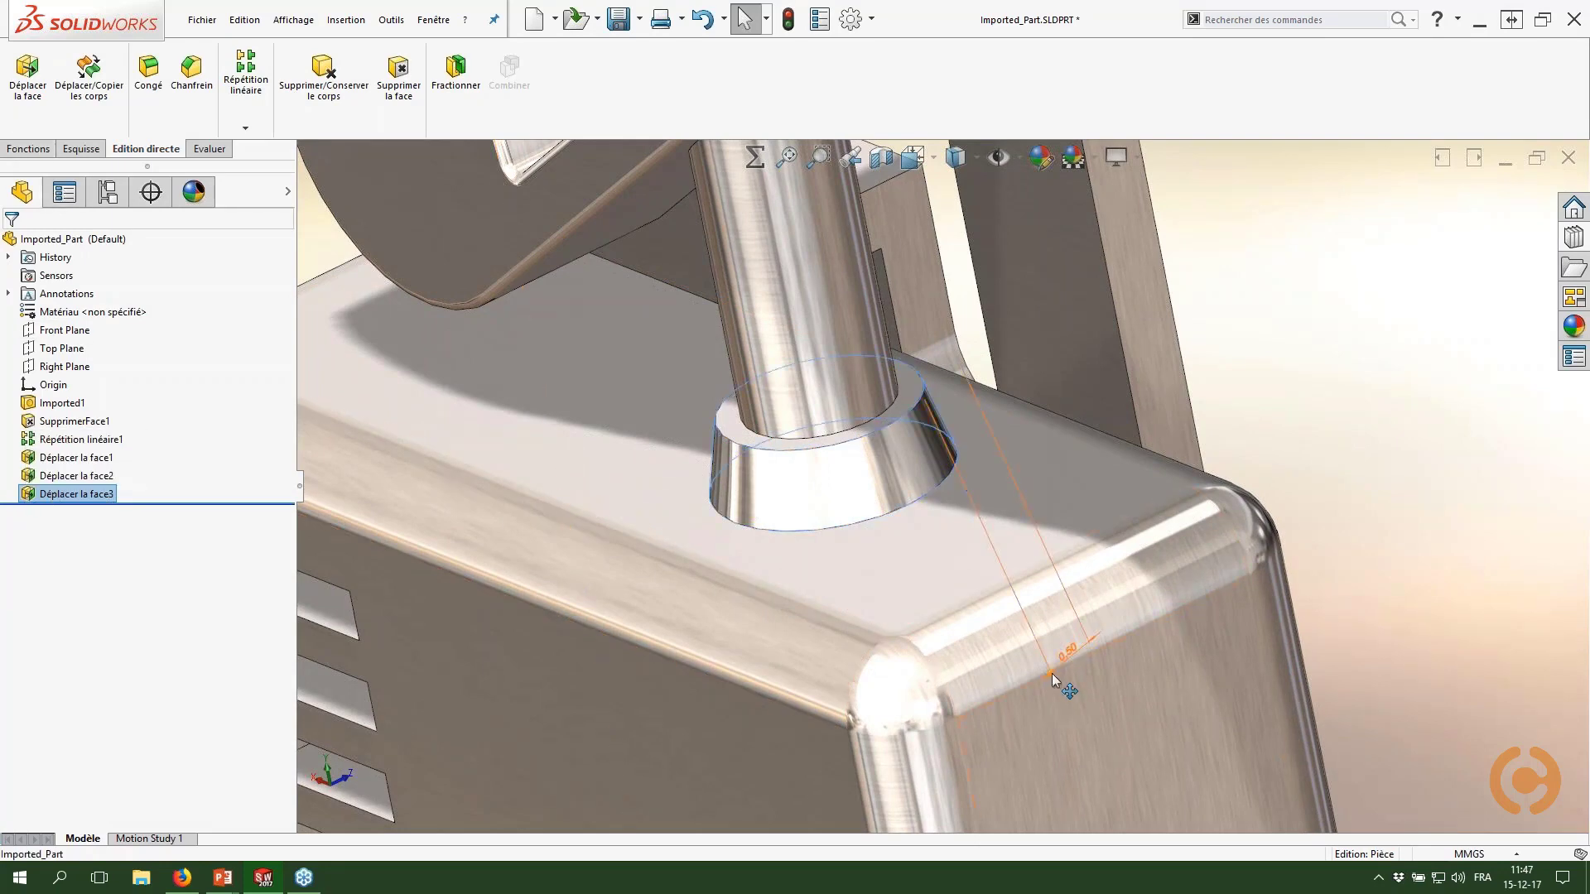
{"action": "left_click_drag", "start_coordinate": [1048, 683], "coordinate": [1130, 632]}
{"action": "left_click", "coordinate": [1339, 450]}
{"action": "middle_click_drag", "start_coordinate": [1132, 578], "coordinate": [1095, 507]}
{"action": "scroll", "coordinate": [839, 636], "scroll_direction": "down", "scroll_amount": 4}
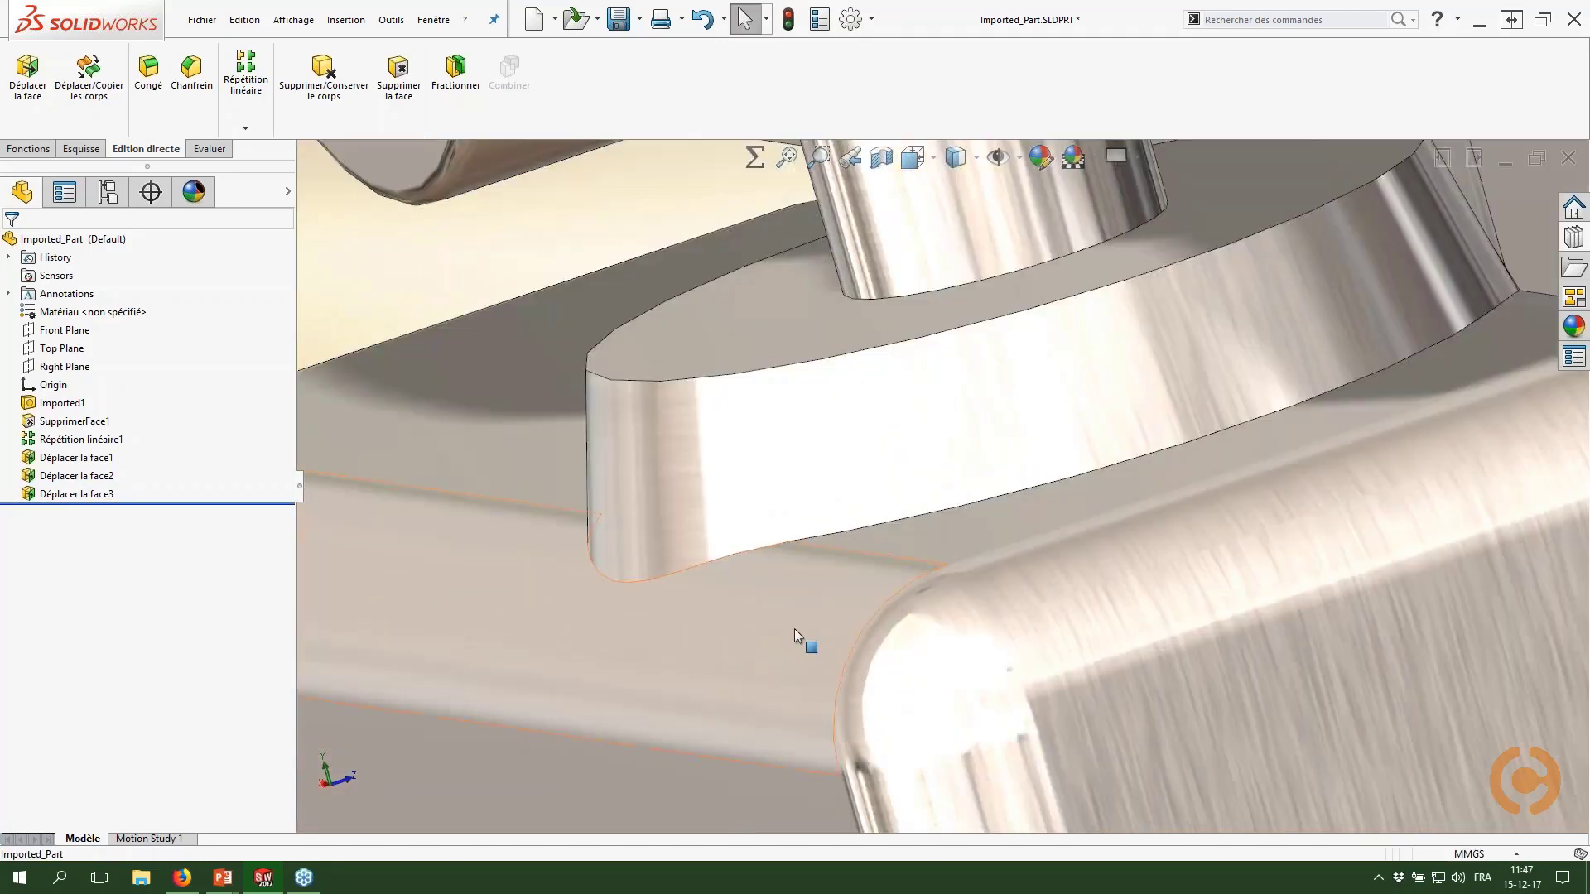
{"action": "scroll", "coordinate": [793, 628], "scroll_direction": "up", "scroll_amount": 10}
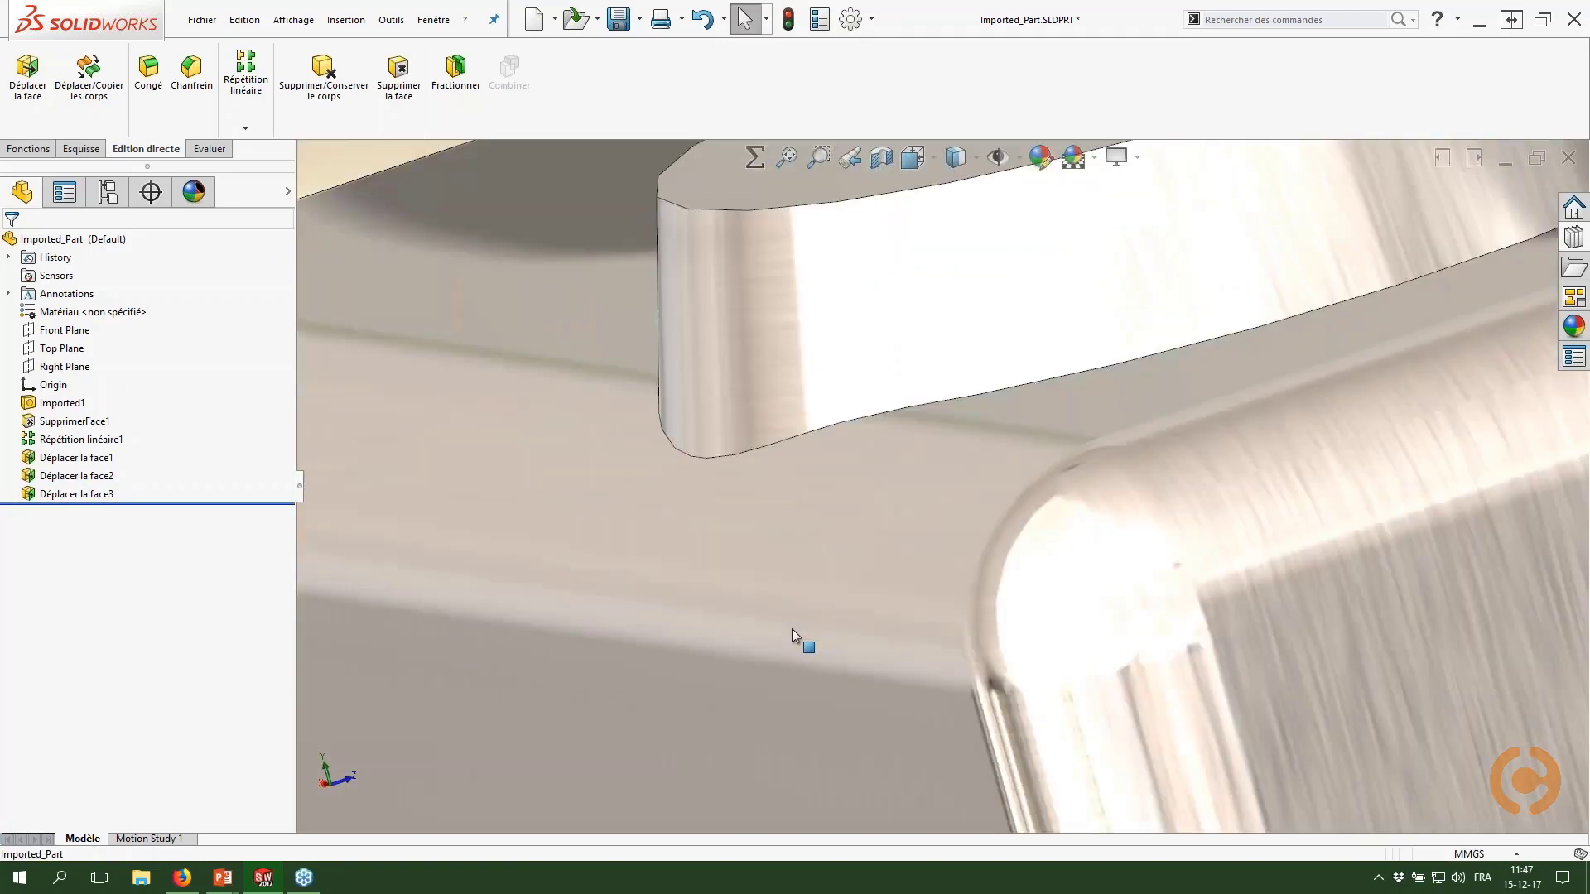
Step: Review the modified part in the isometric view and check the editing options for the rounded face at the body's top end edge
{"action": "key", "text": "ctrl+7"}
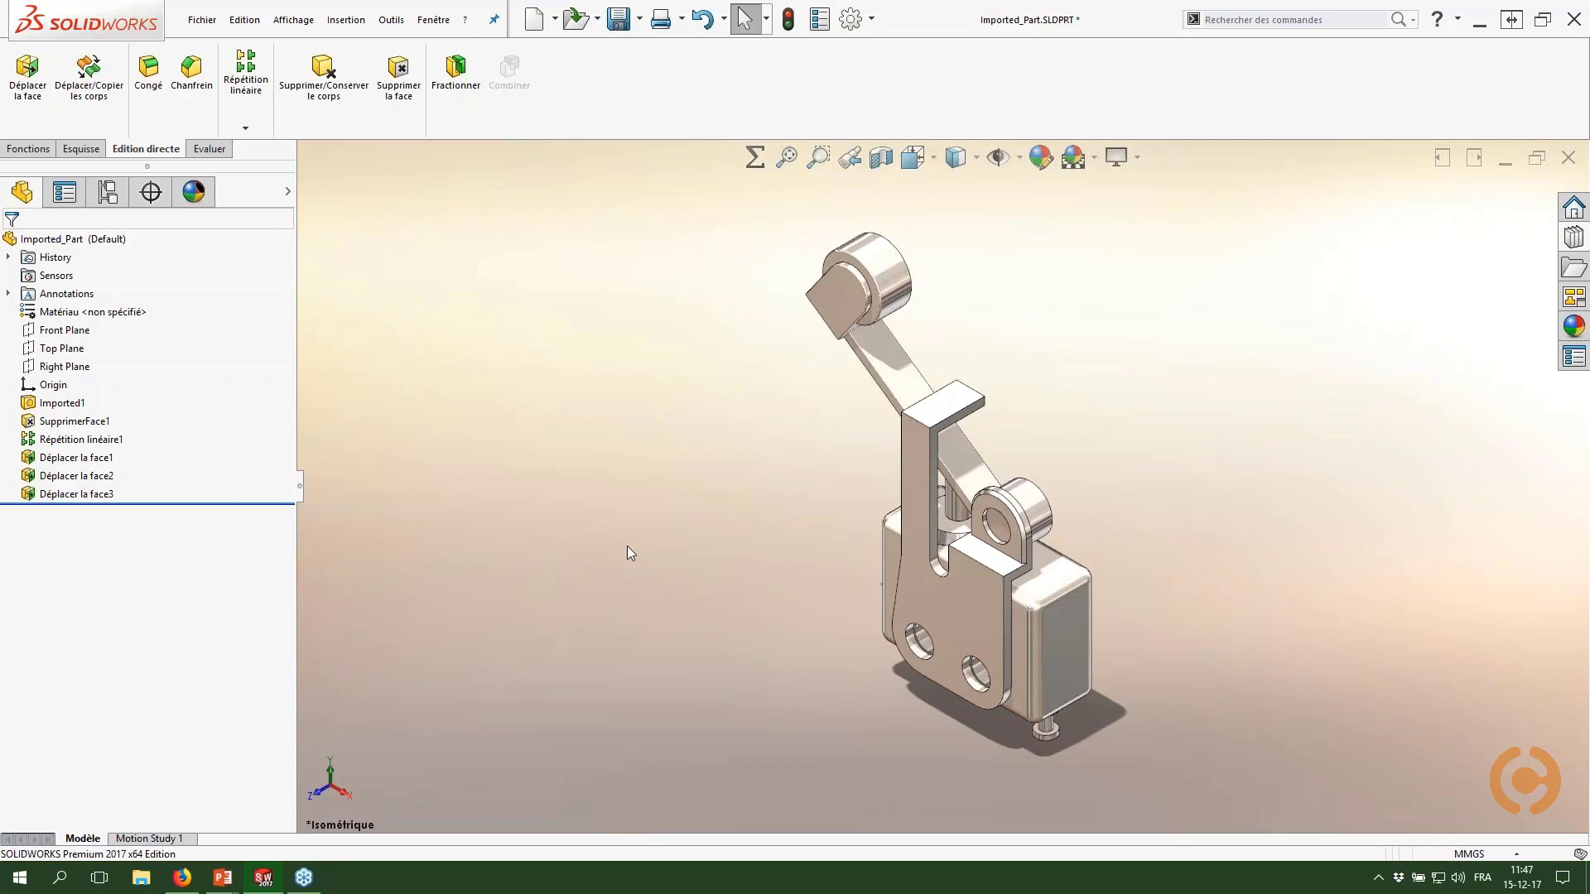
{"action": "scroll", "coordinate": [1200, 667], "scroll_direction": "down", "scroll_amount": 2}
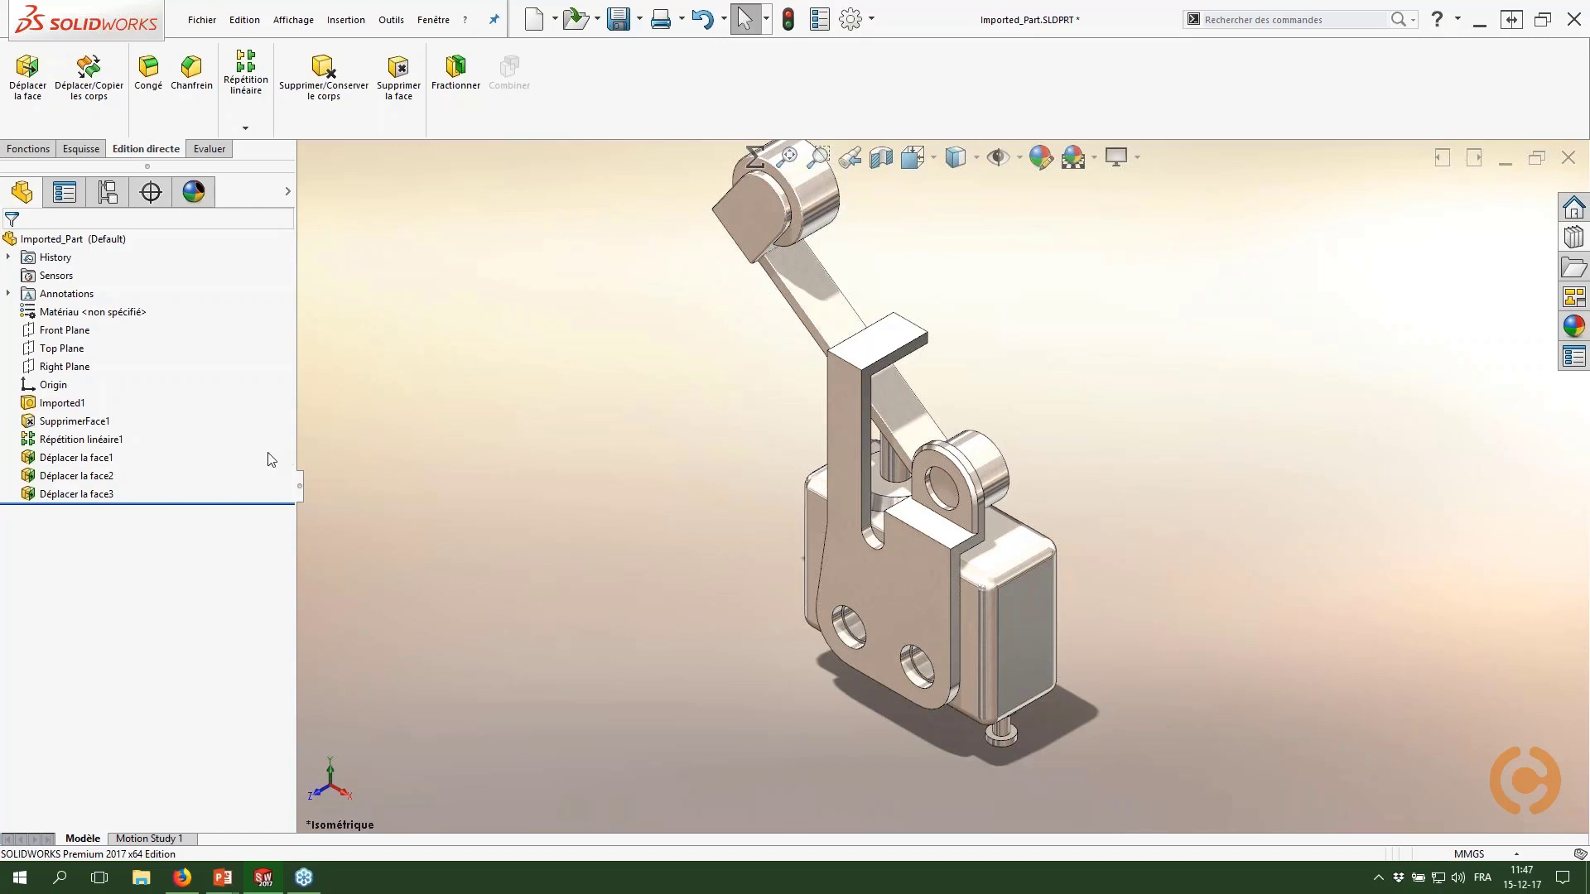
{"action": "scroll", "coordinate": [1159, 563], "scroll_direction": "down", "scroll_amount": 4}
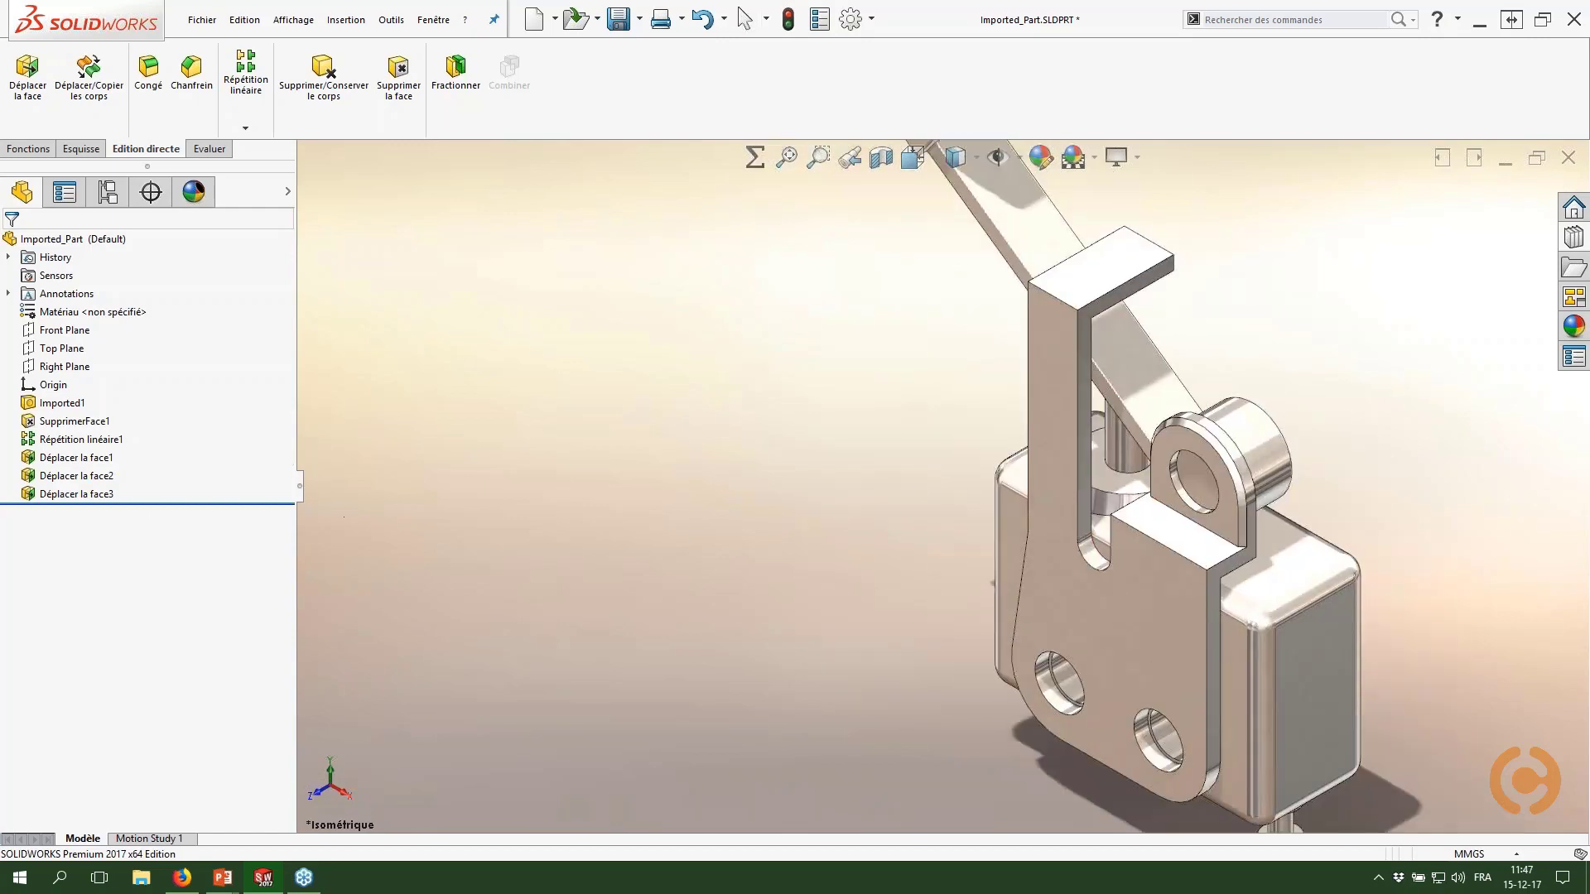
{"action": "scroll", "coordinate": [977, 654], "scroll_direction": "up", "scroll_amount": 3}
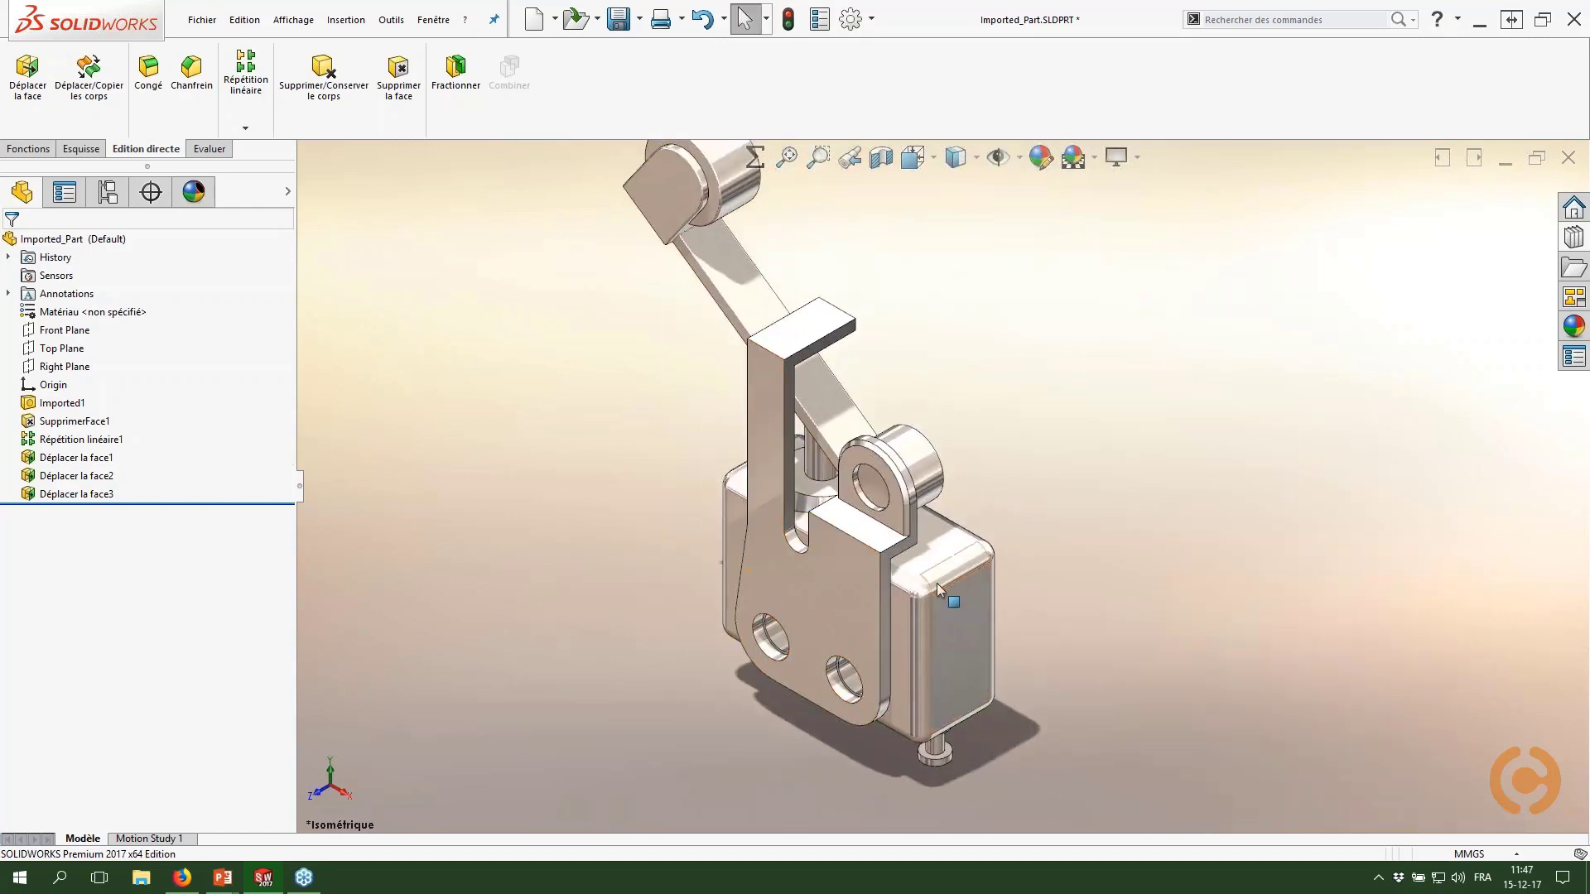
{"action": "left_click", "coordinate": [961, 563]}
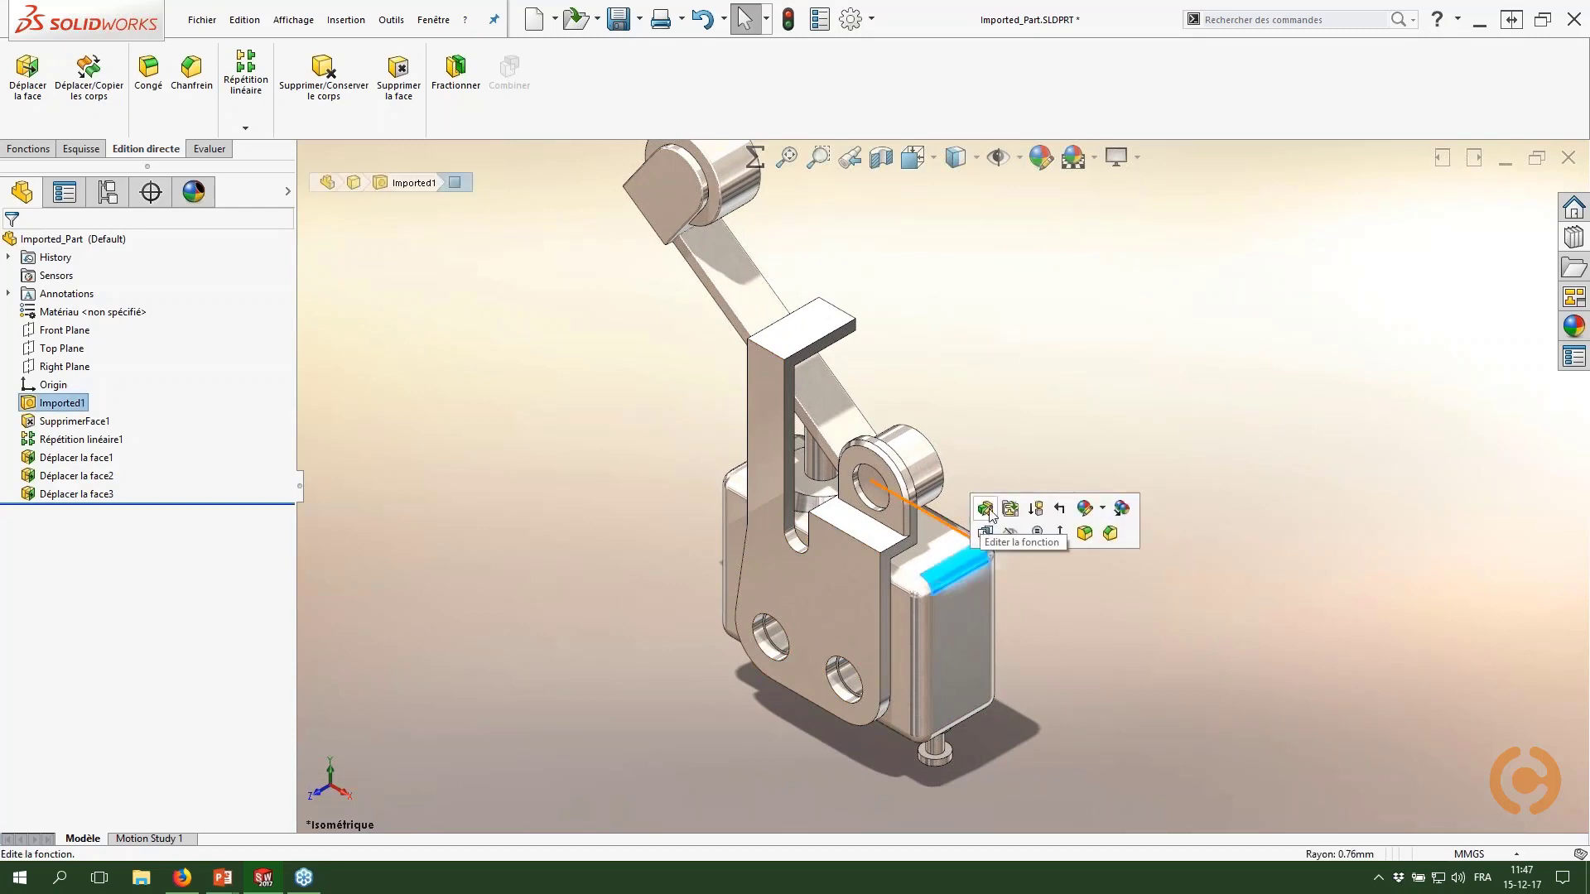
{"action": "left_click", "coordinate": [617, 439]}
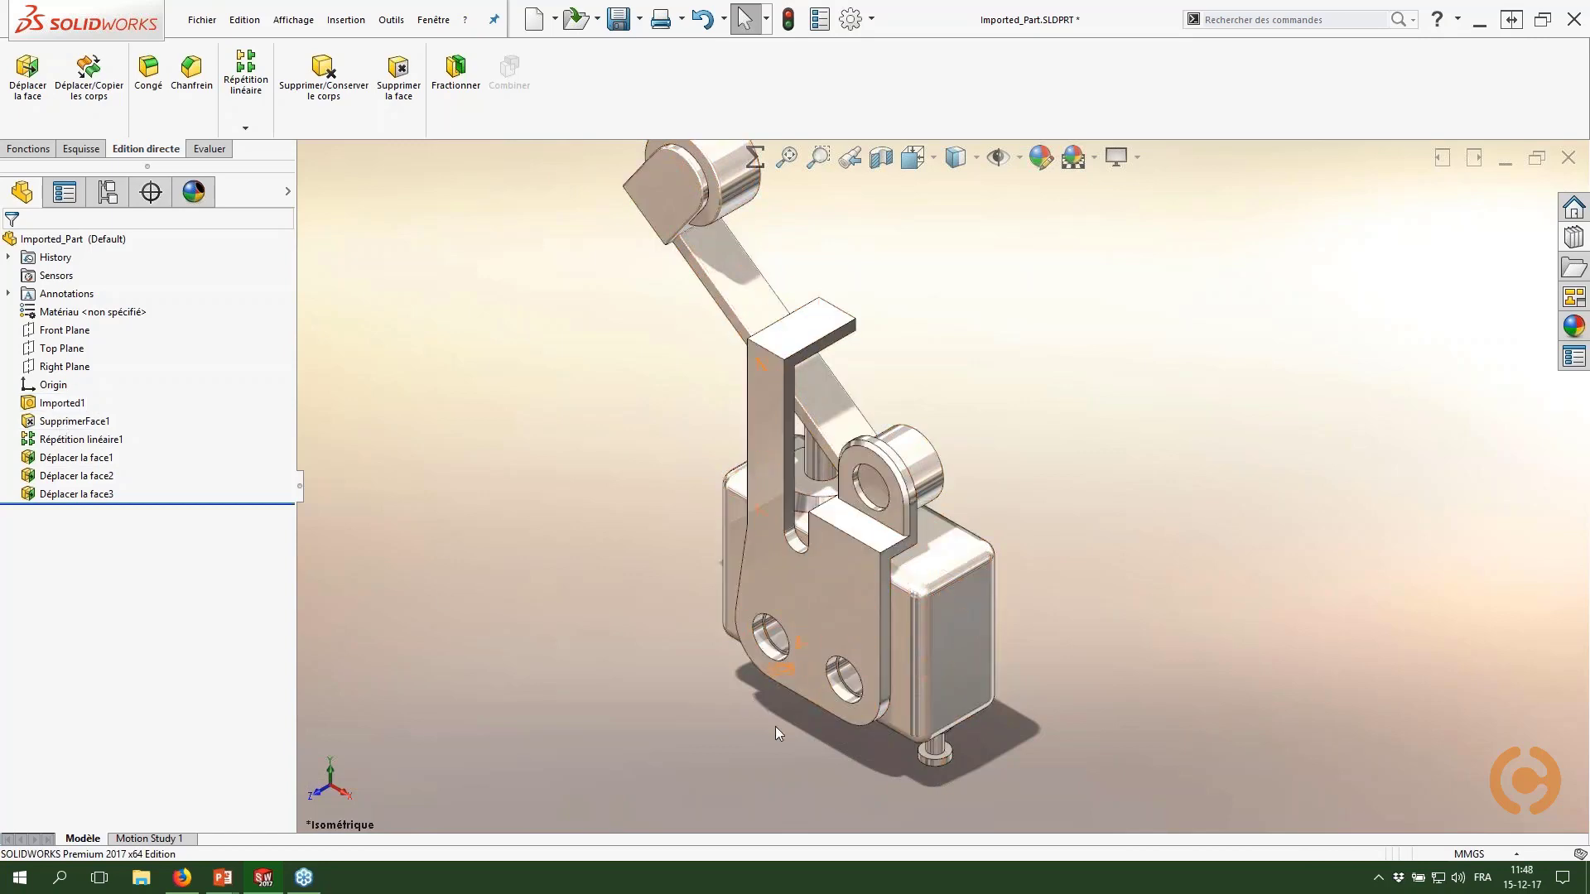
Step: Try to edit the two round holes near the mounting plate's lower edge as a recognised feature of the imported body
{"action": "scroll", "coordinate": [767, 714], "scroll_direction": "down", "scroll_amount": 6}
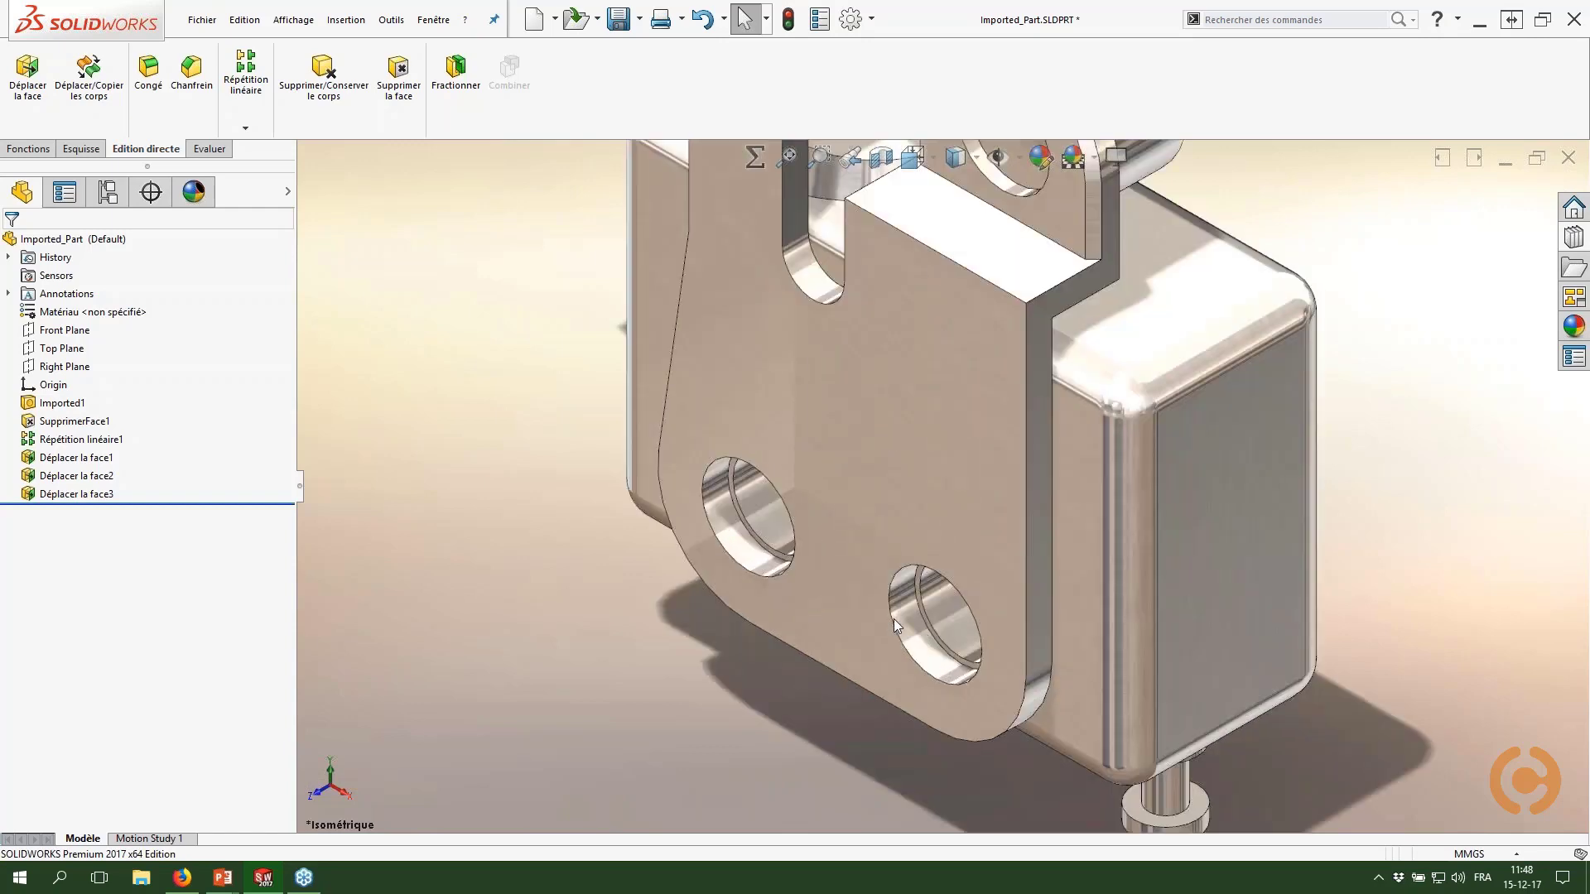
{"action": "middle_click_drag", "start_coordinate": [893, 618], "coordinate": [936, 530]}
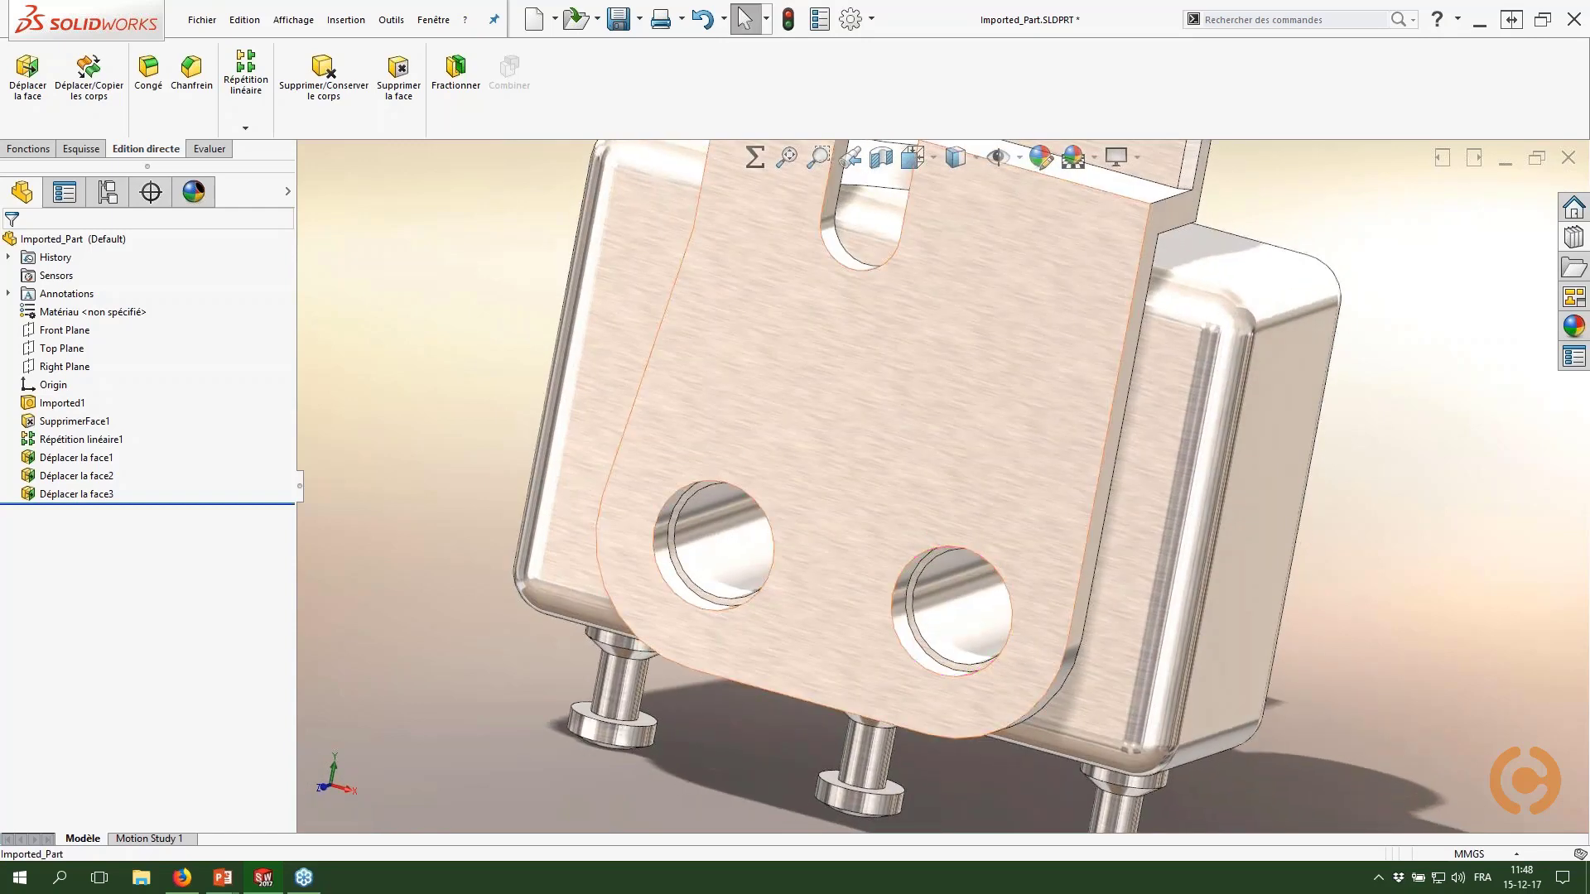
{"action": "left_click", "coordinate": [711, 540]}
{"action": "left_click", "coordinate": [952, 628], "text": "ctrl"}
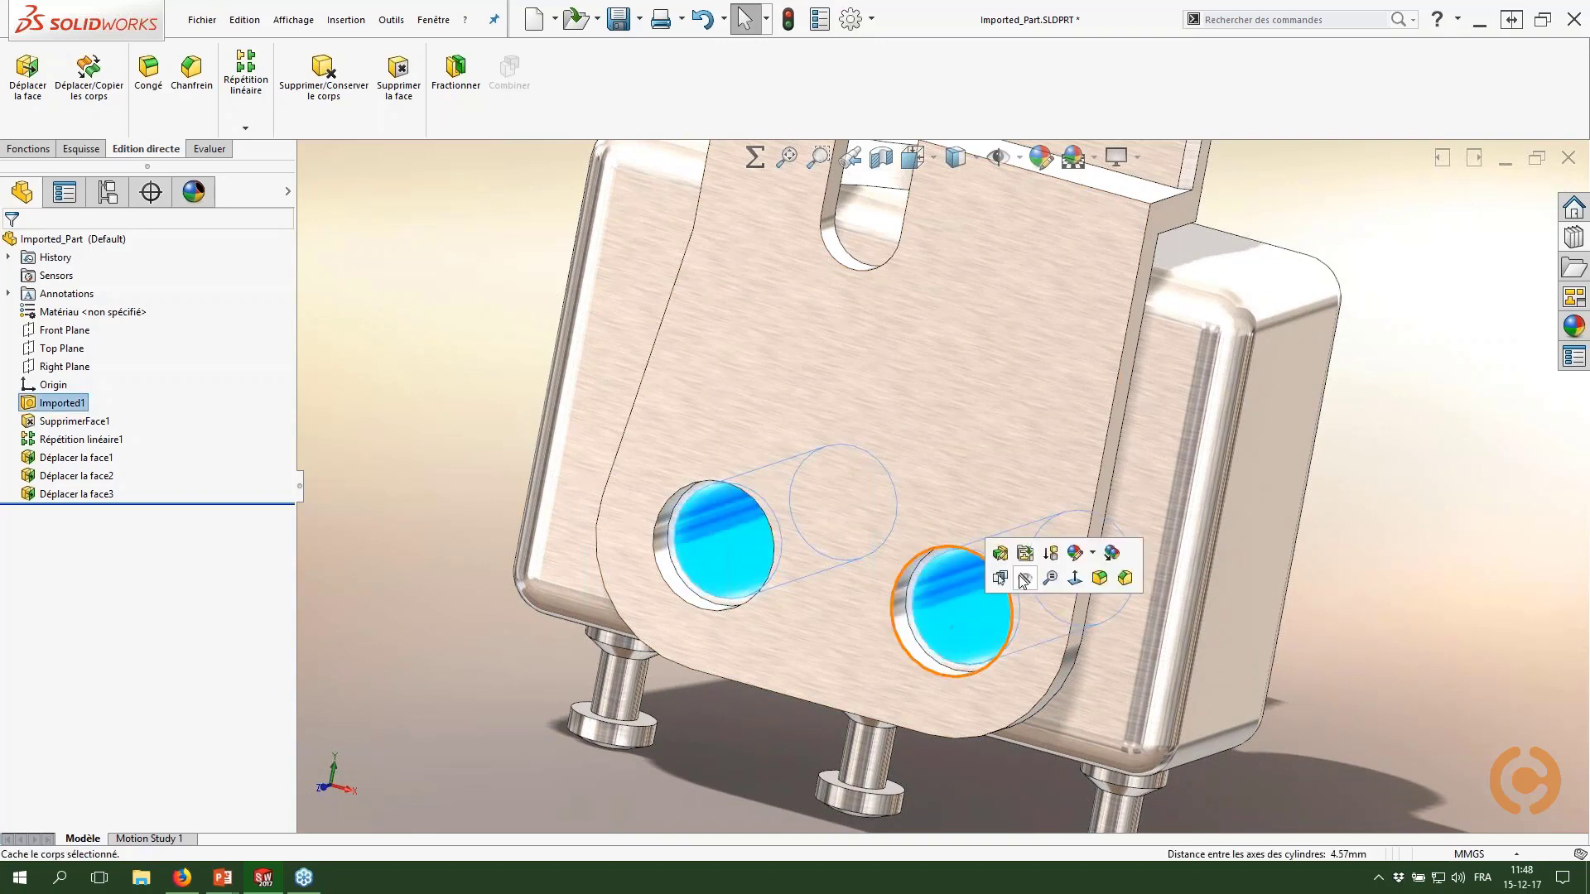
{"action": "key", "text": "Escape"}
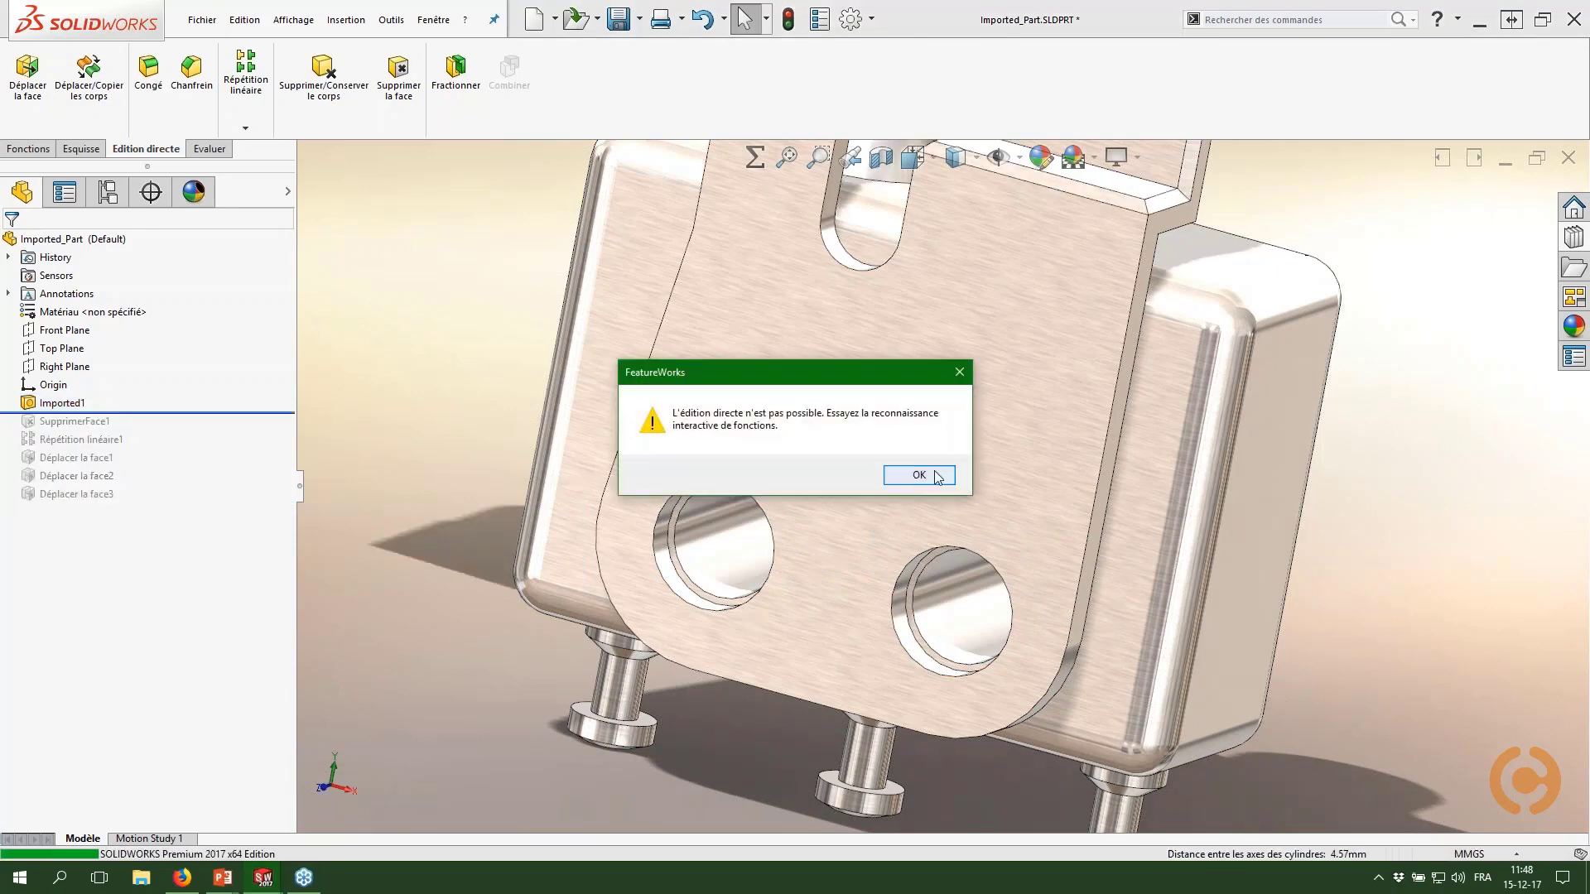
{"action": "left_click", "coordinate": [919, 475]}
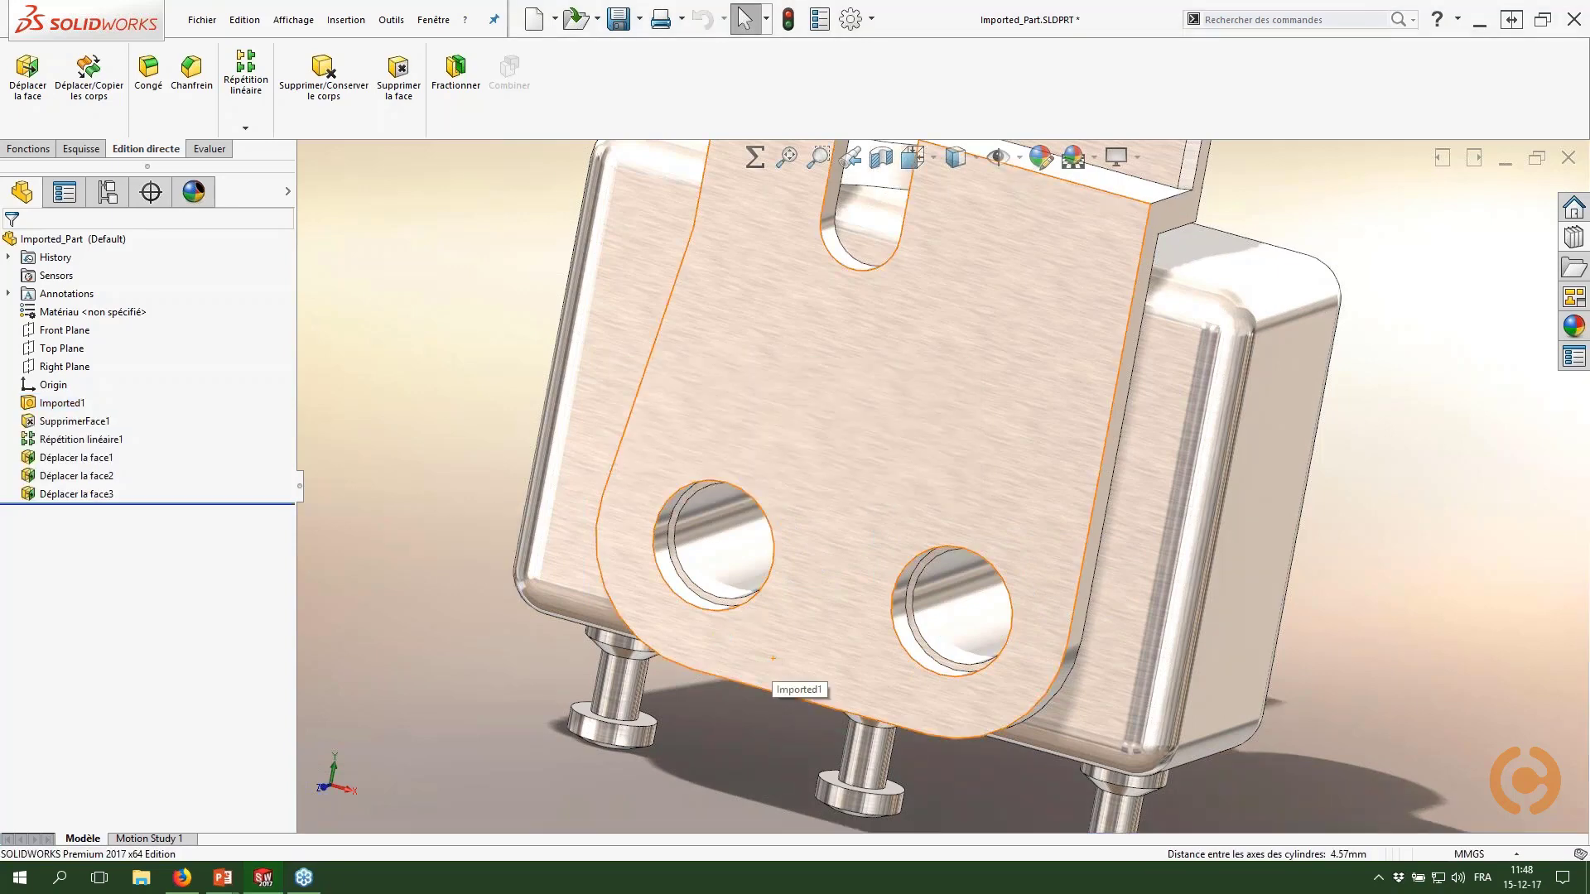
{"action": "left_click", "coordinate": [451, 415]}
Step: Reload Imported_Part.SLDPRT from disk and discard all unsaved changes
{"action": "scroll", "coordinate": [1181, 487], "scroll_direction": "up", "scroll_amount": 2}
{"action": "middle_click_drag", "start_coordinate": [987, 444], "coordinate": [976, 512], "text": "ctrl"}
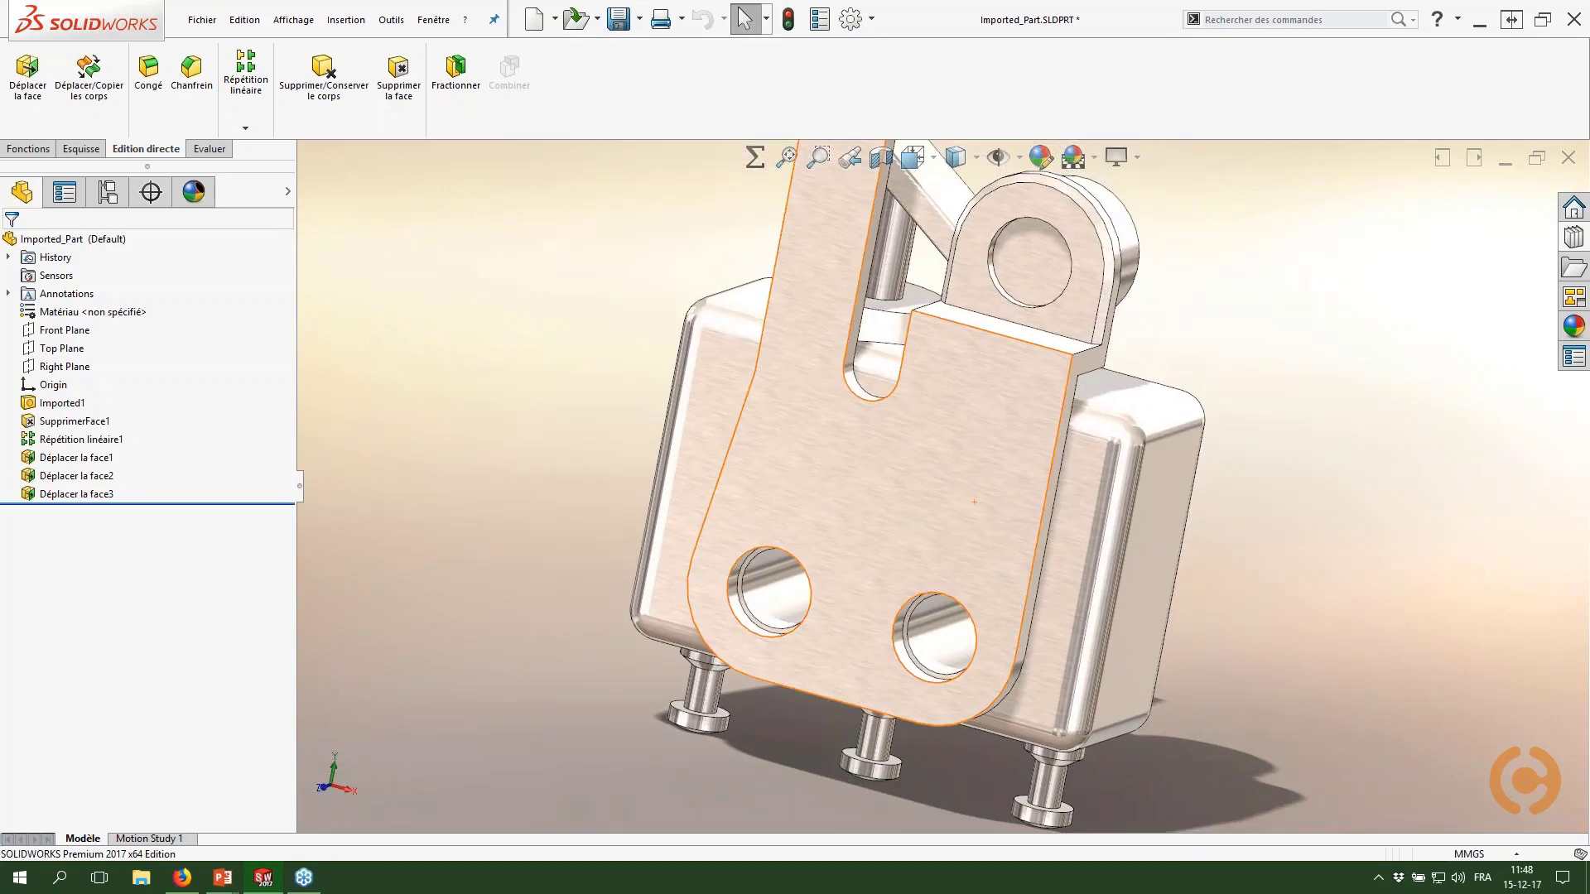
{"action": "left_click", "coordinate": [203, 20]}
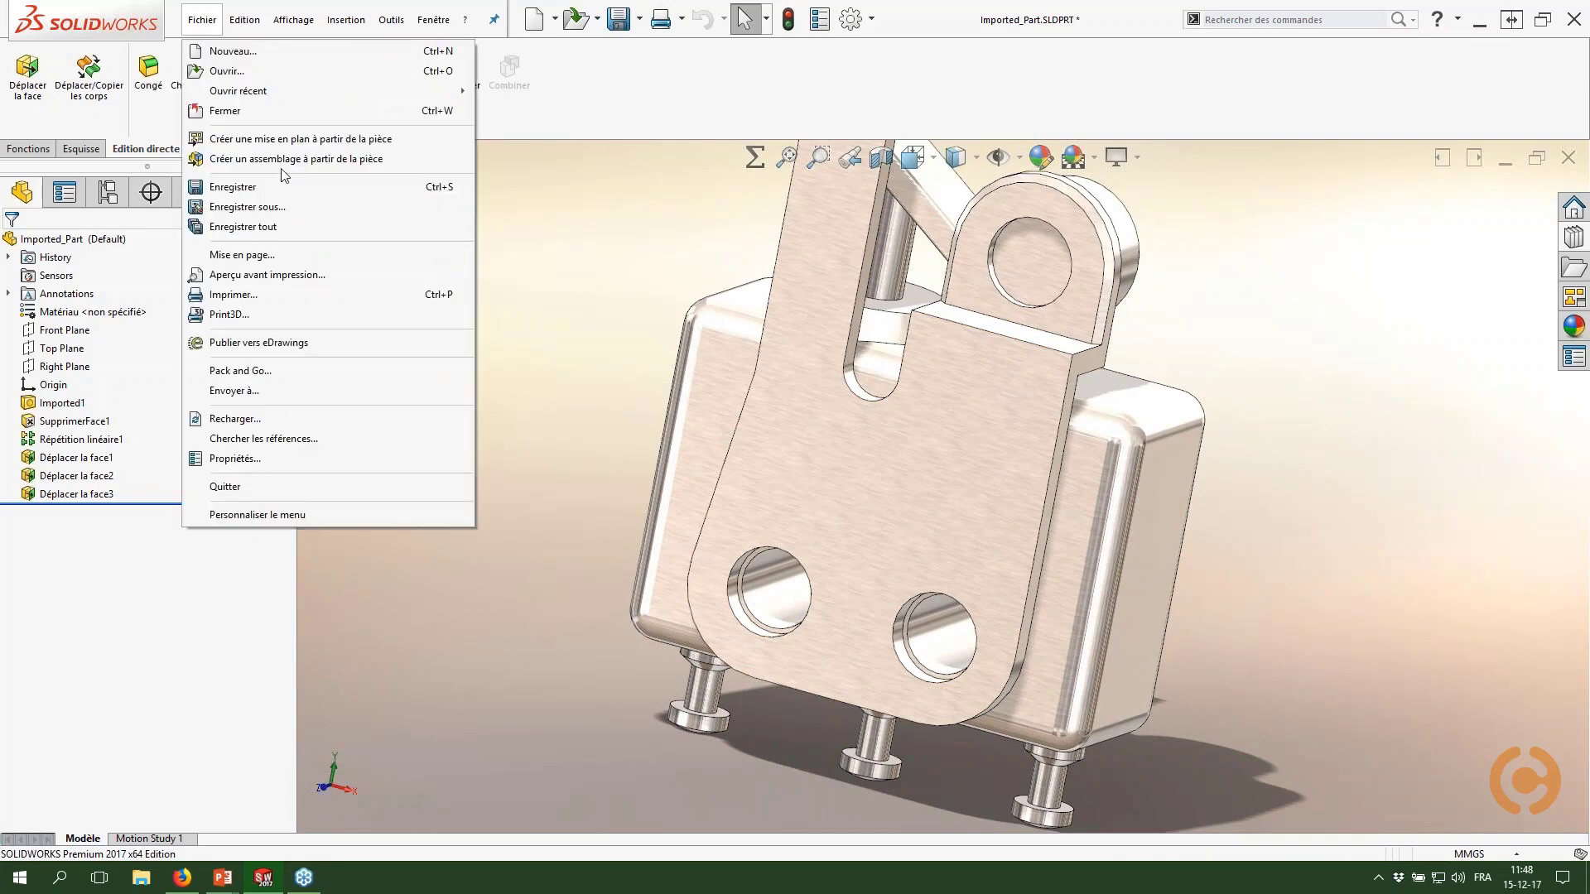
{"action": "left_click", "coordinate": [244, 421]}
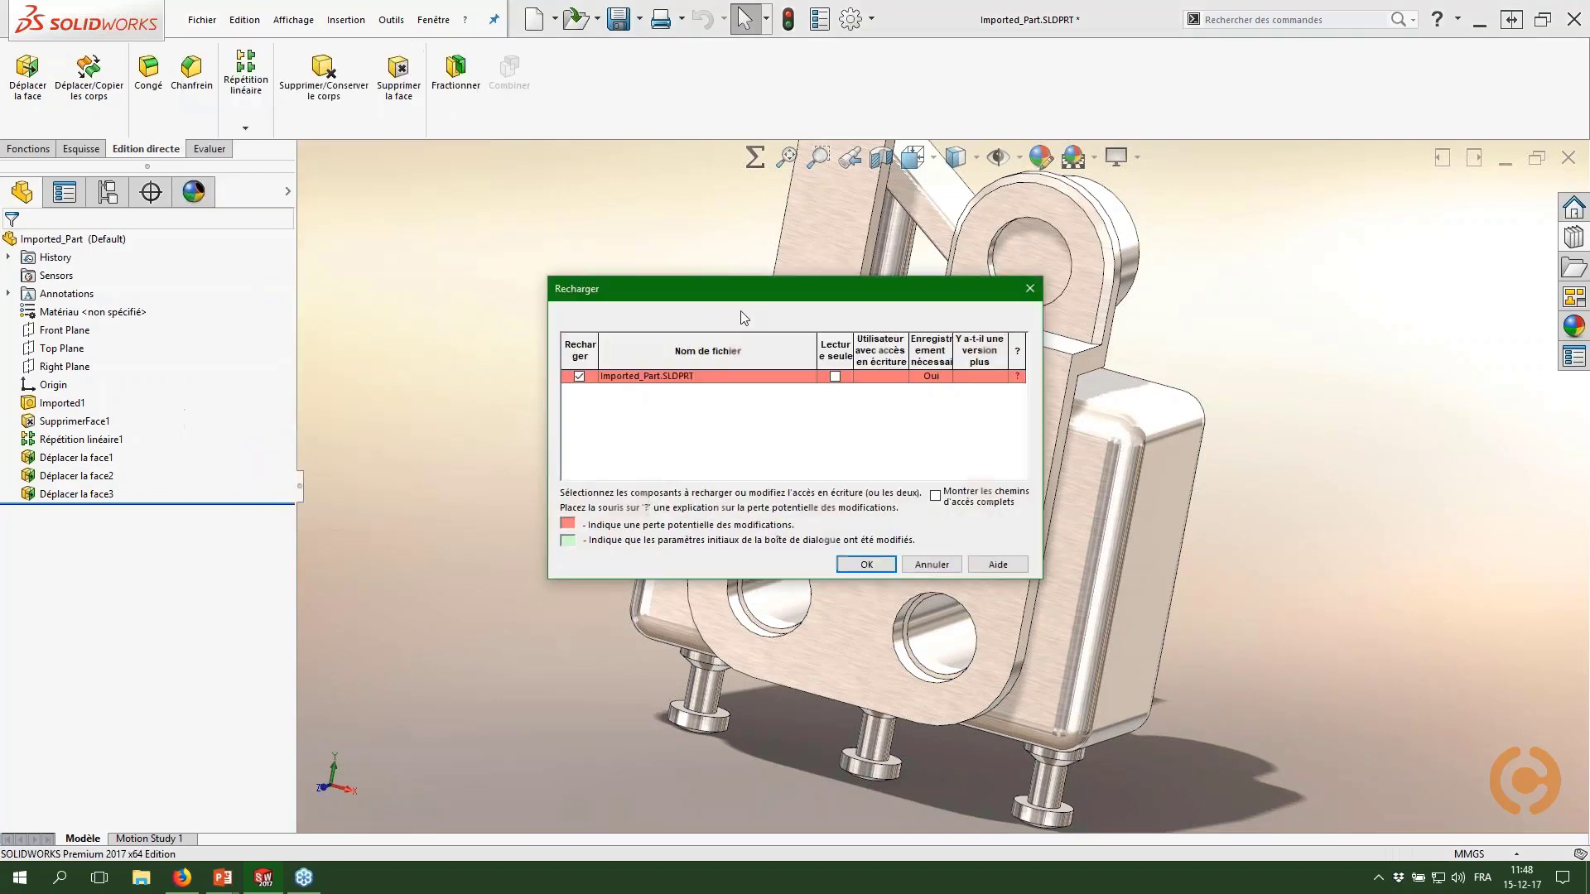
{"action": "left_click_drag", "start_coordinate": [731, 286], "coordinate": [675, 246]}
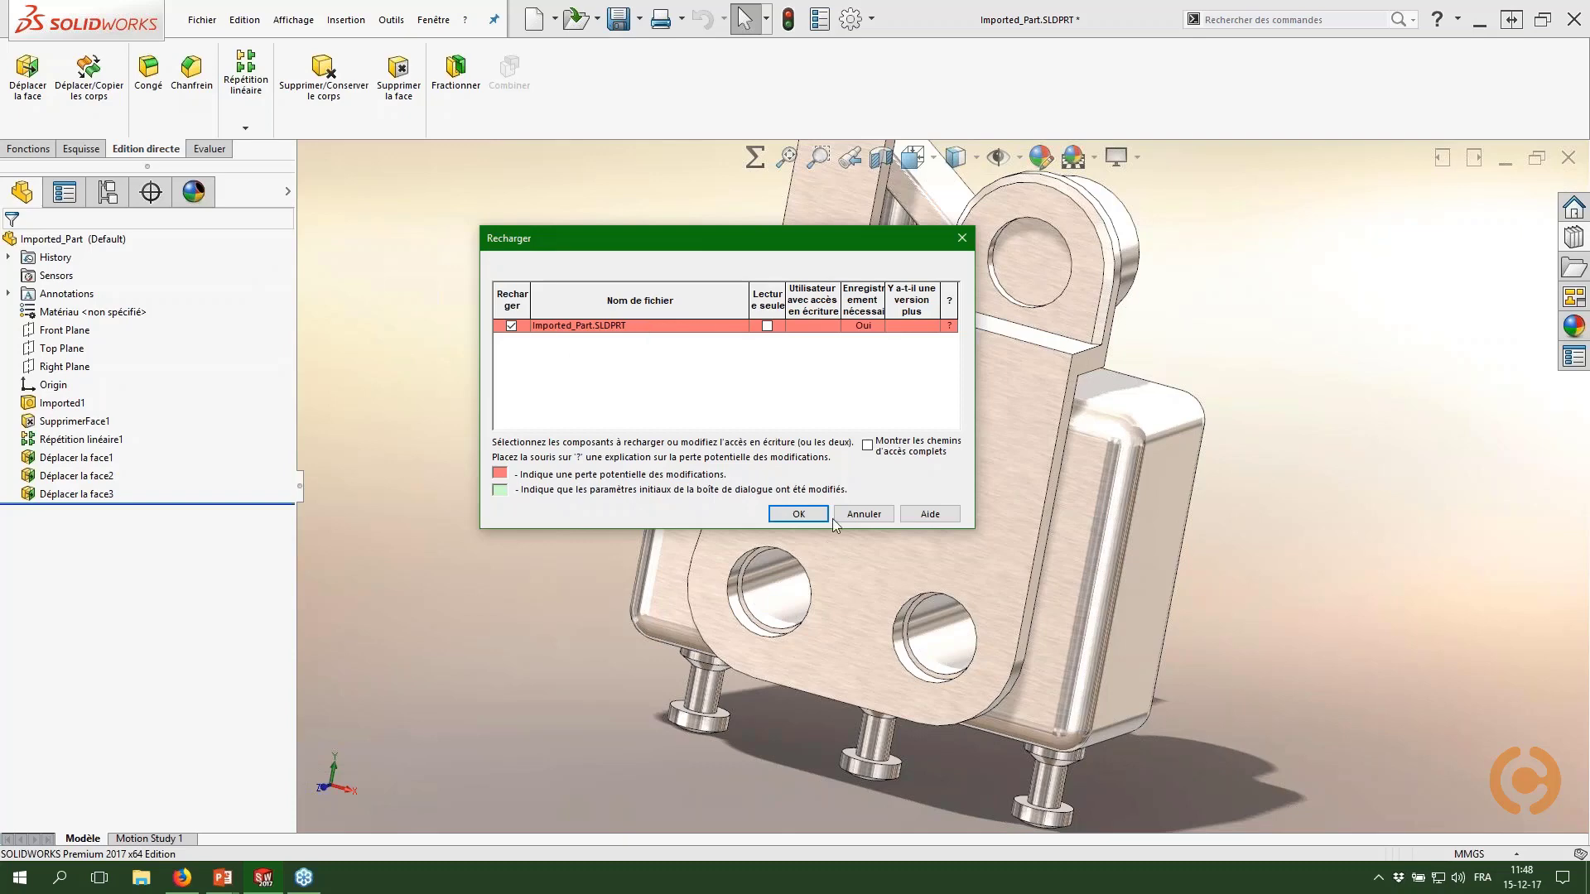
{"action": "left_click", "coordinate": [797, 517]}
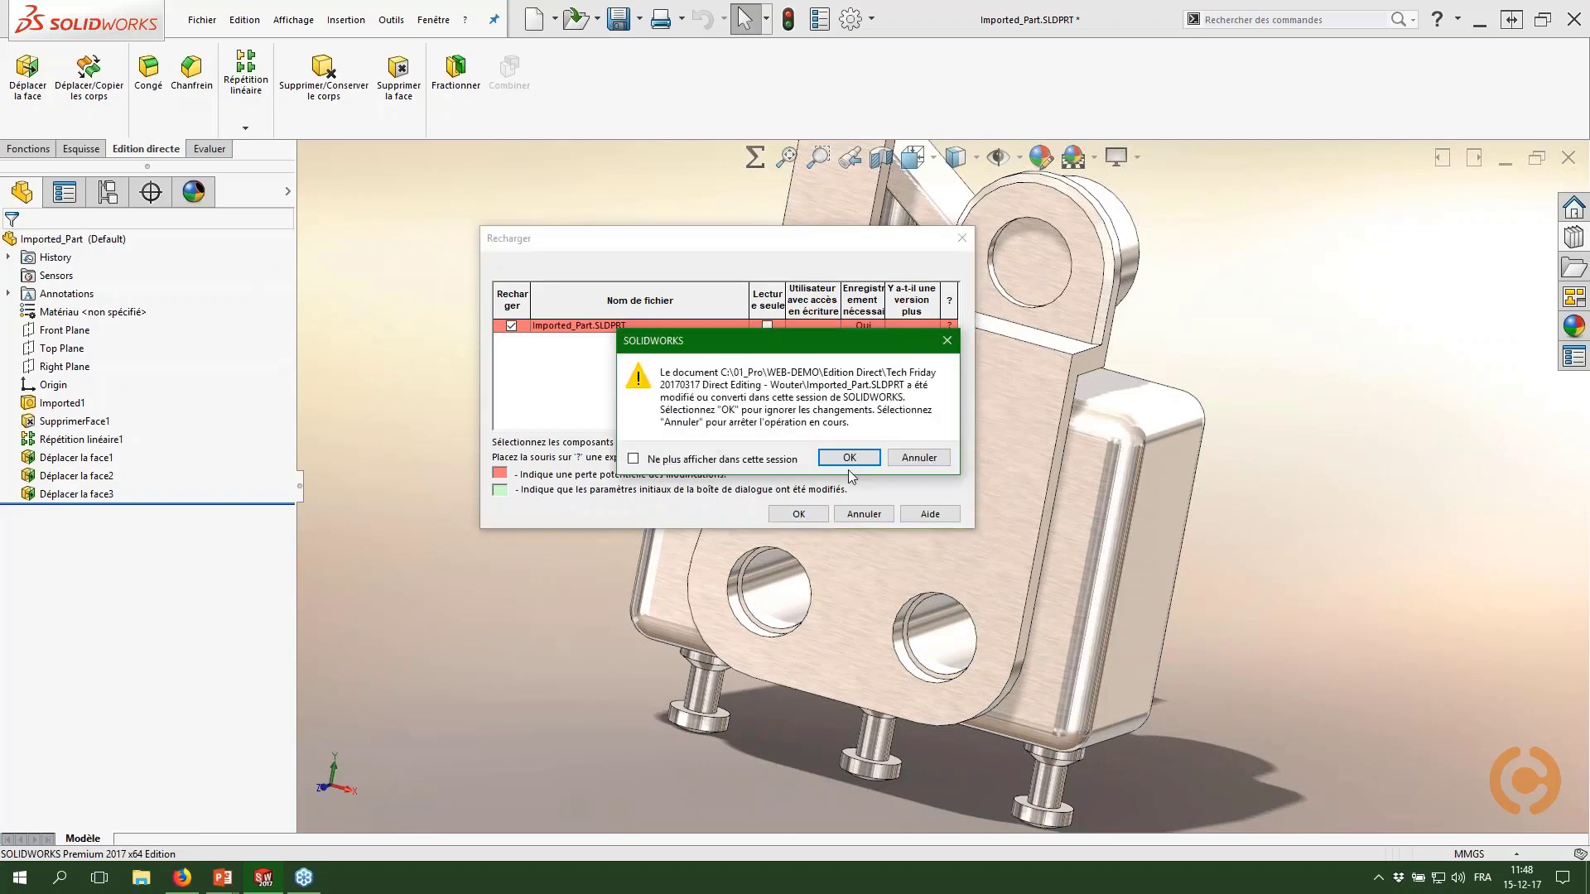
{"action": "left_click", "coordinate": [848, 470]}
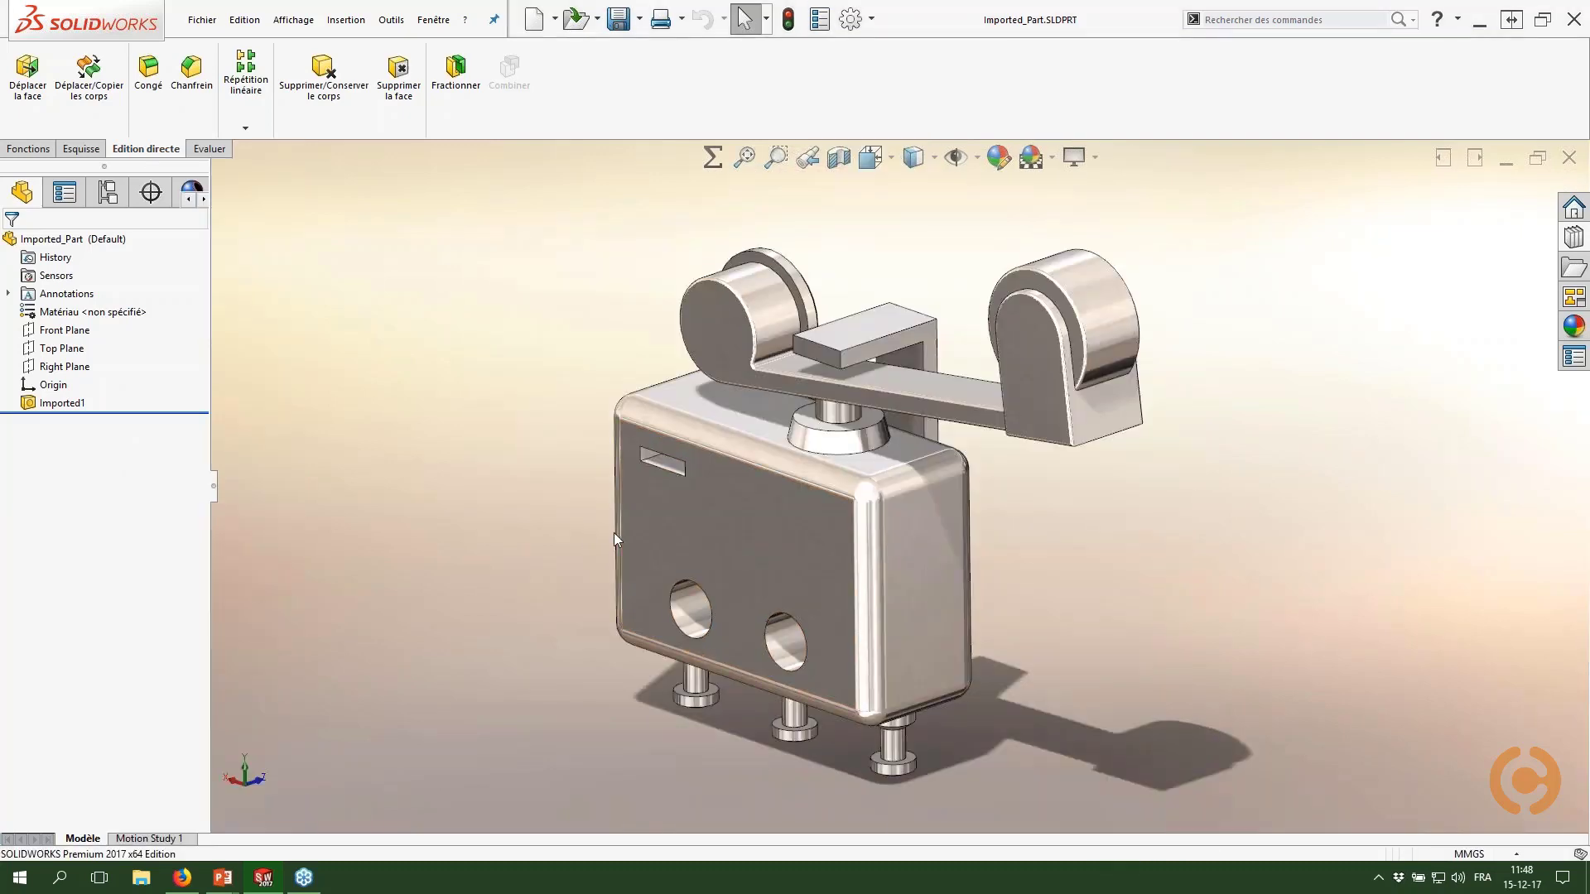
Step: Edit the two round holes near the mounting plate's lower edge as a recognised hole feature of the imported body
{"action": "middle_click_drag", "start_coordinate": [606, 457], "coordinate": [625, 451], "text": "ctrl"}
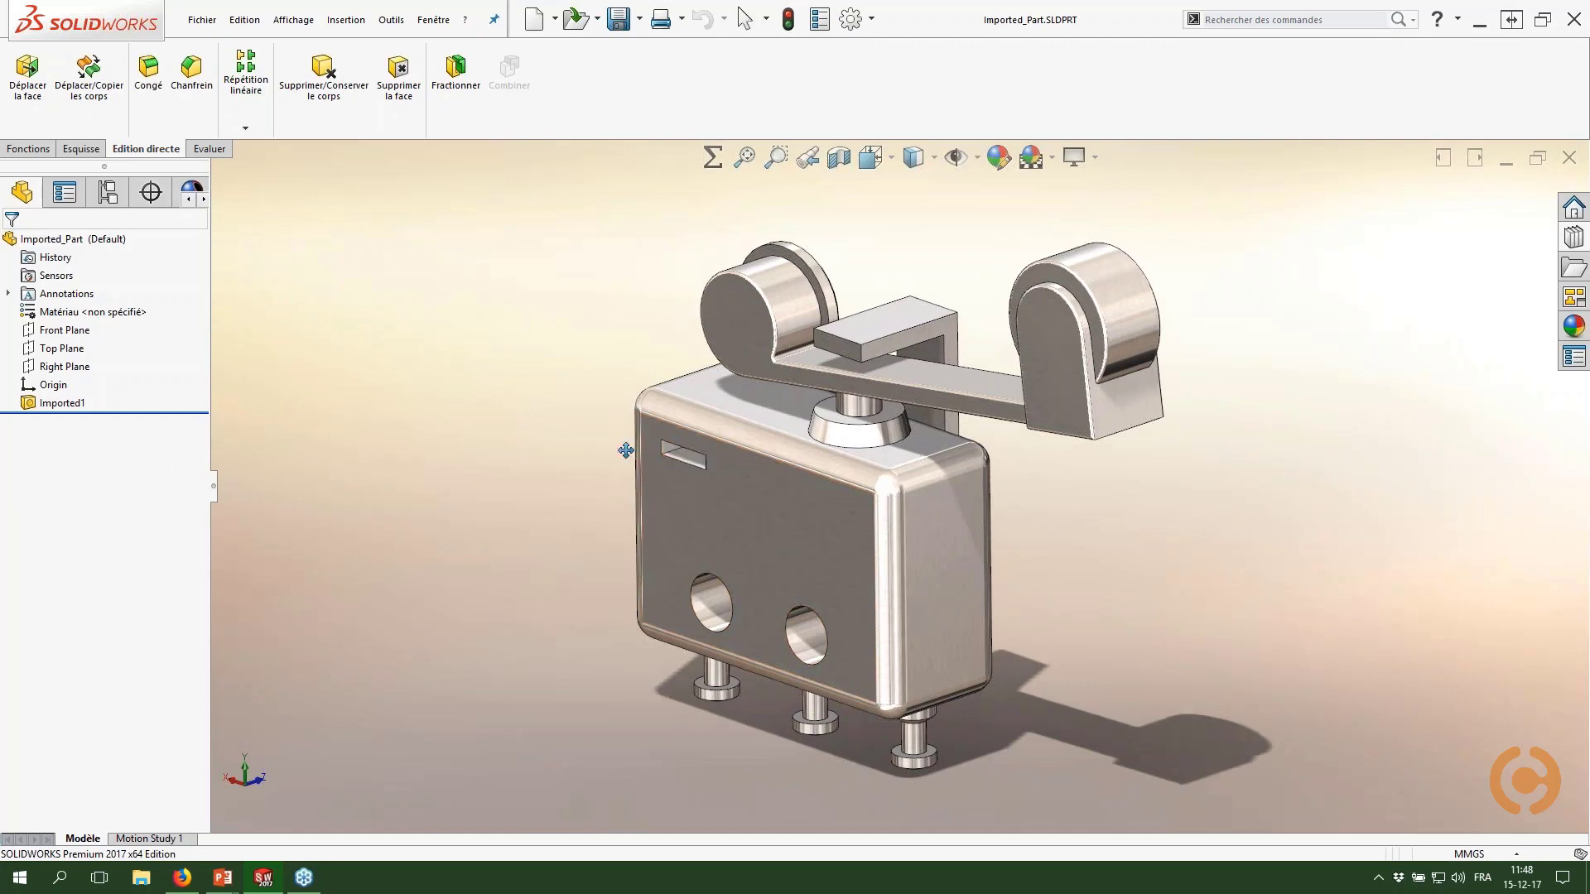
{"action": "left_click", "coordinate": [248, 762], "text": "shift"}
{"action": "left_click", "coordinate": [246, 762], "text": "shift"}
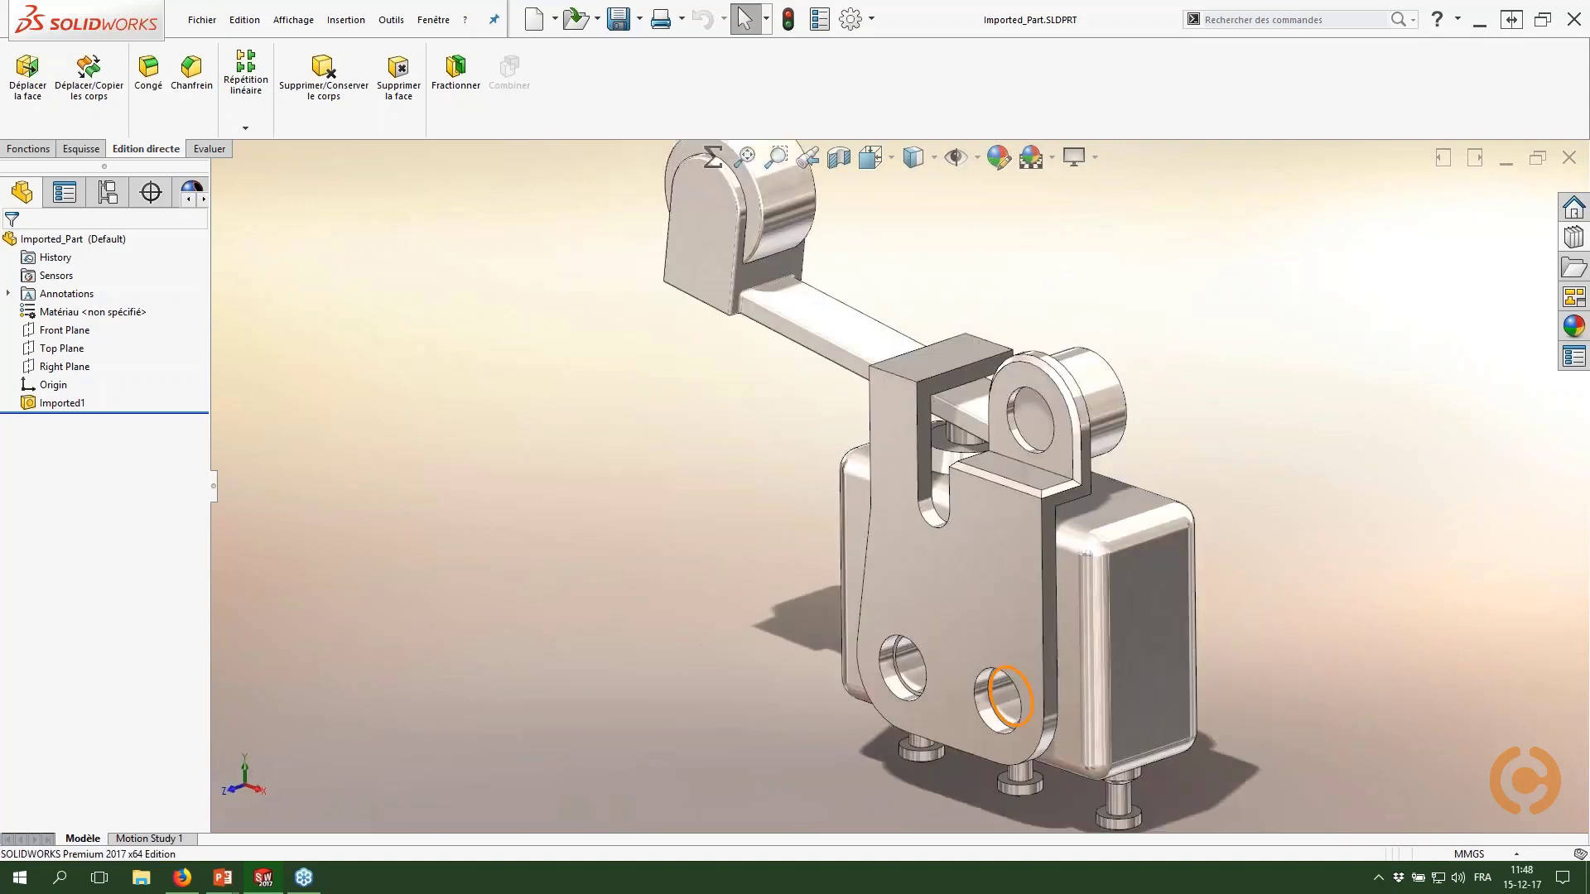
{"action": "middle_click_drag", "start_coordinate": [998, 714], "coordinate": [898, 621], "text": "ctrl"}
{"action": "scroll", "coordinate": [898, 621], "scroll_direction": "down", "scroll_amount": 6}
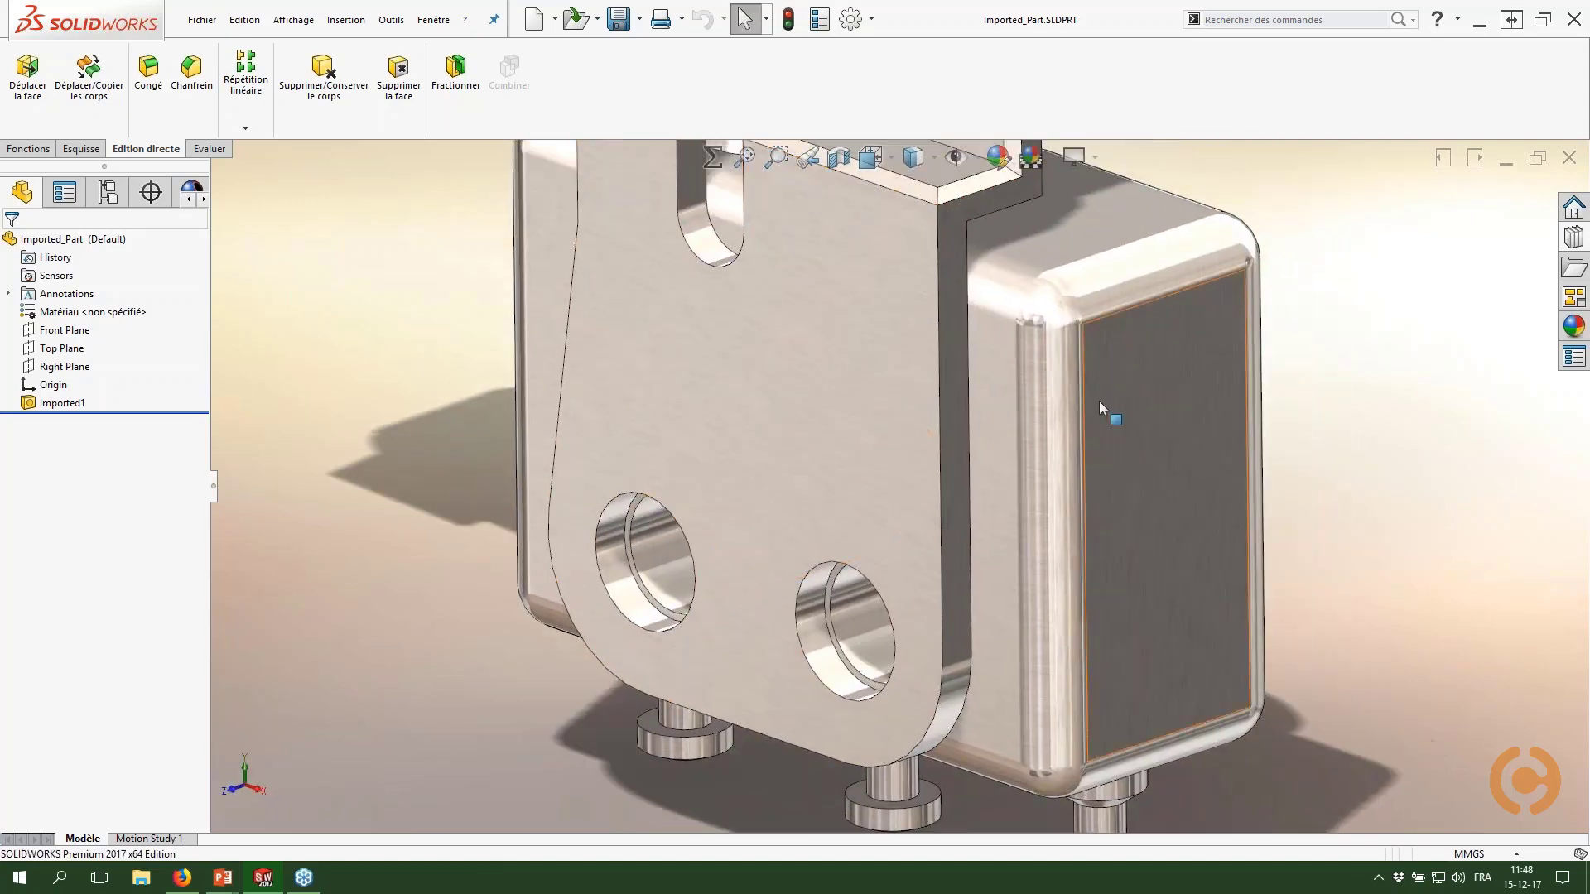
{"action": "left_click", "coordinate": [674, 563]}
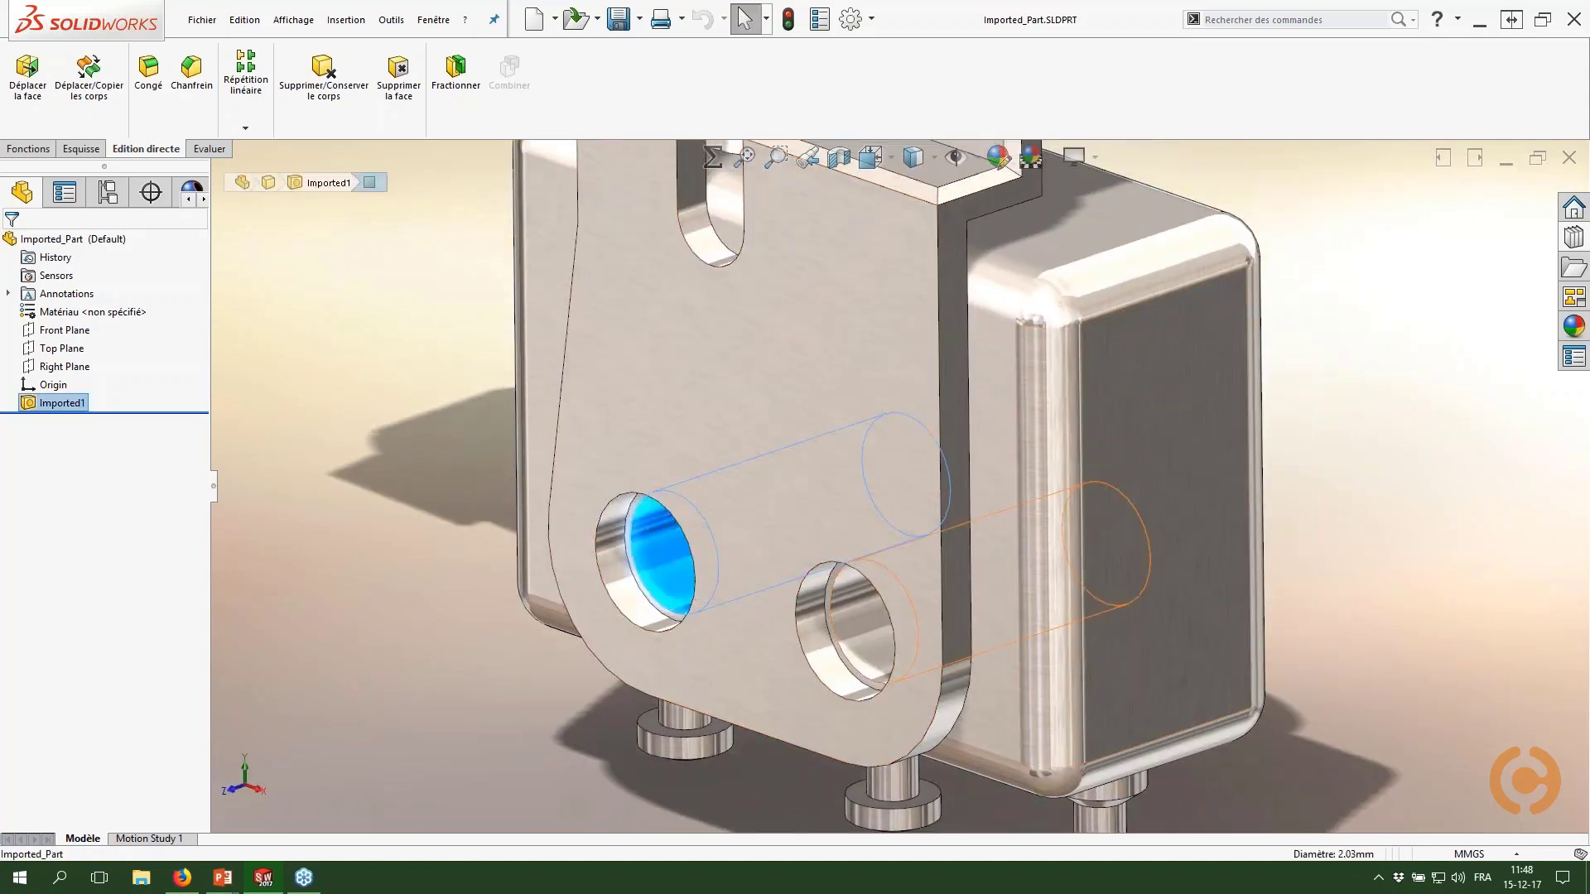
{"action": "left_click", "coordinate": [862, 653], "text": "ctrl"}
{"action": "middle_click_drag", "start_coordinate": [848, 718], "coordinate": [879, 660]}
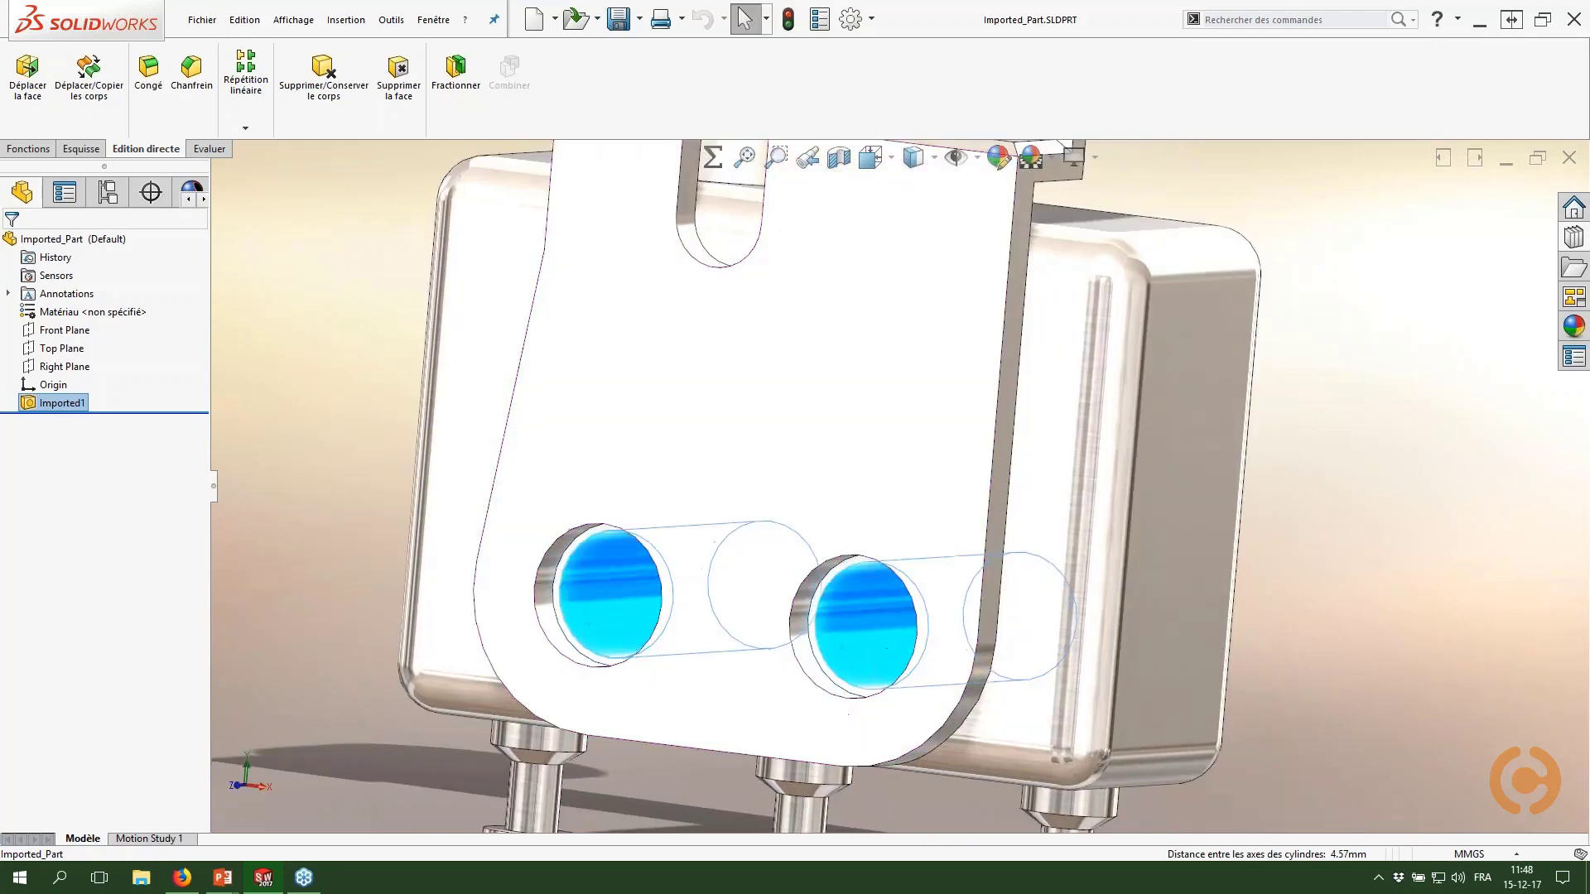
{"action": "key", "text": "ctrl"}
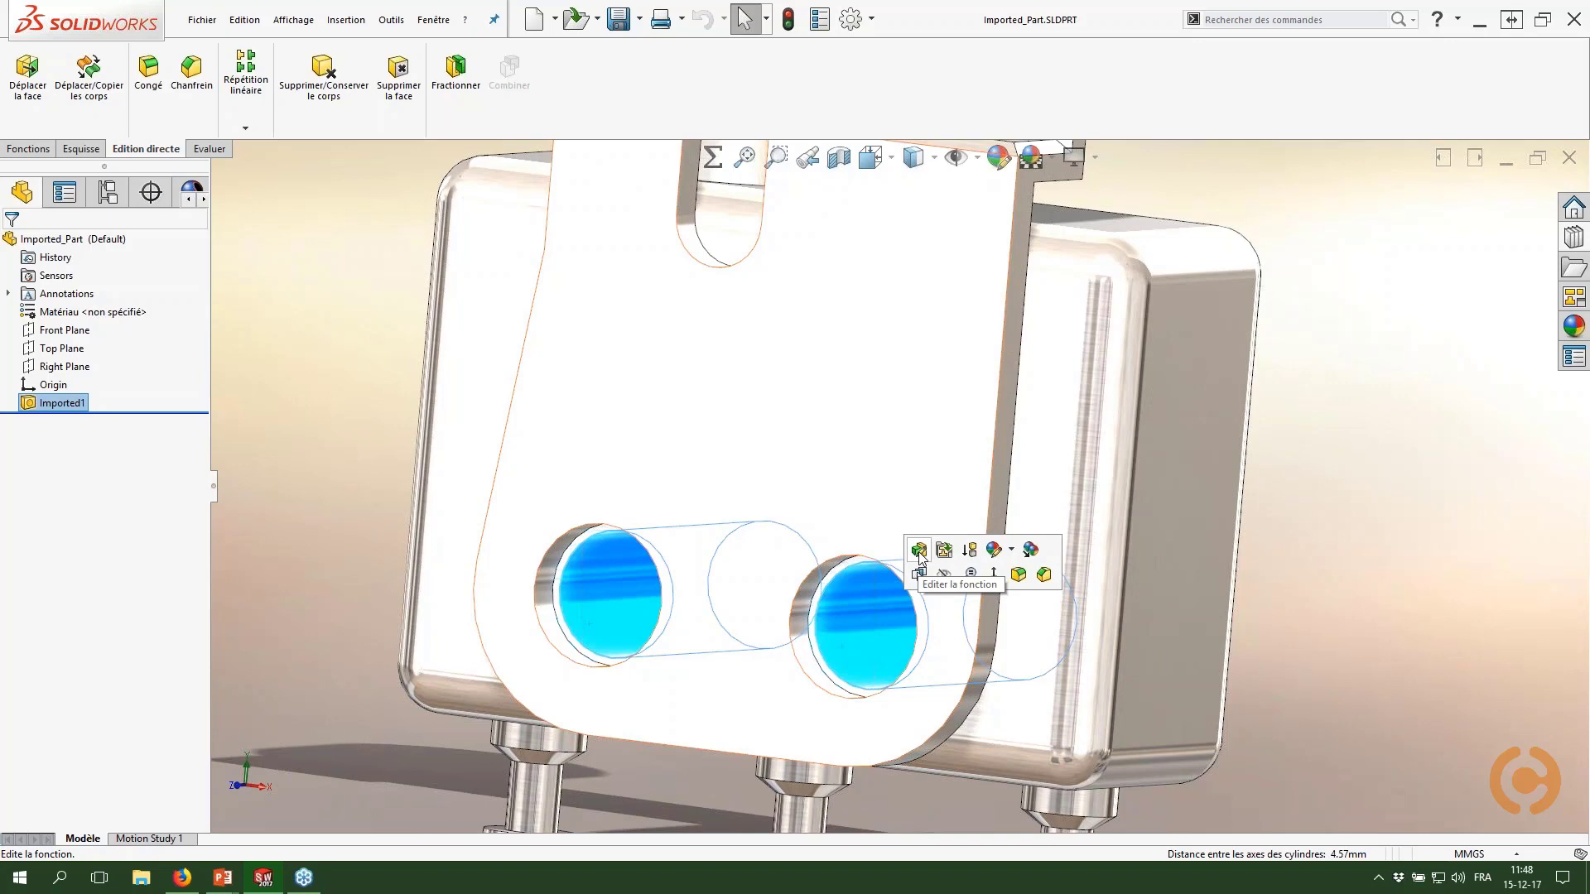
{"action": "left_click", "coordinate": [919, 551]}
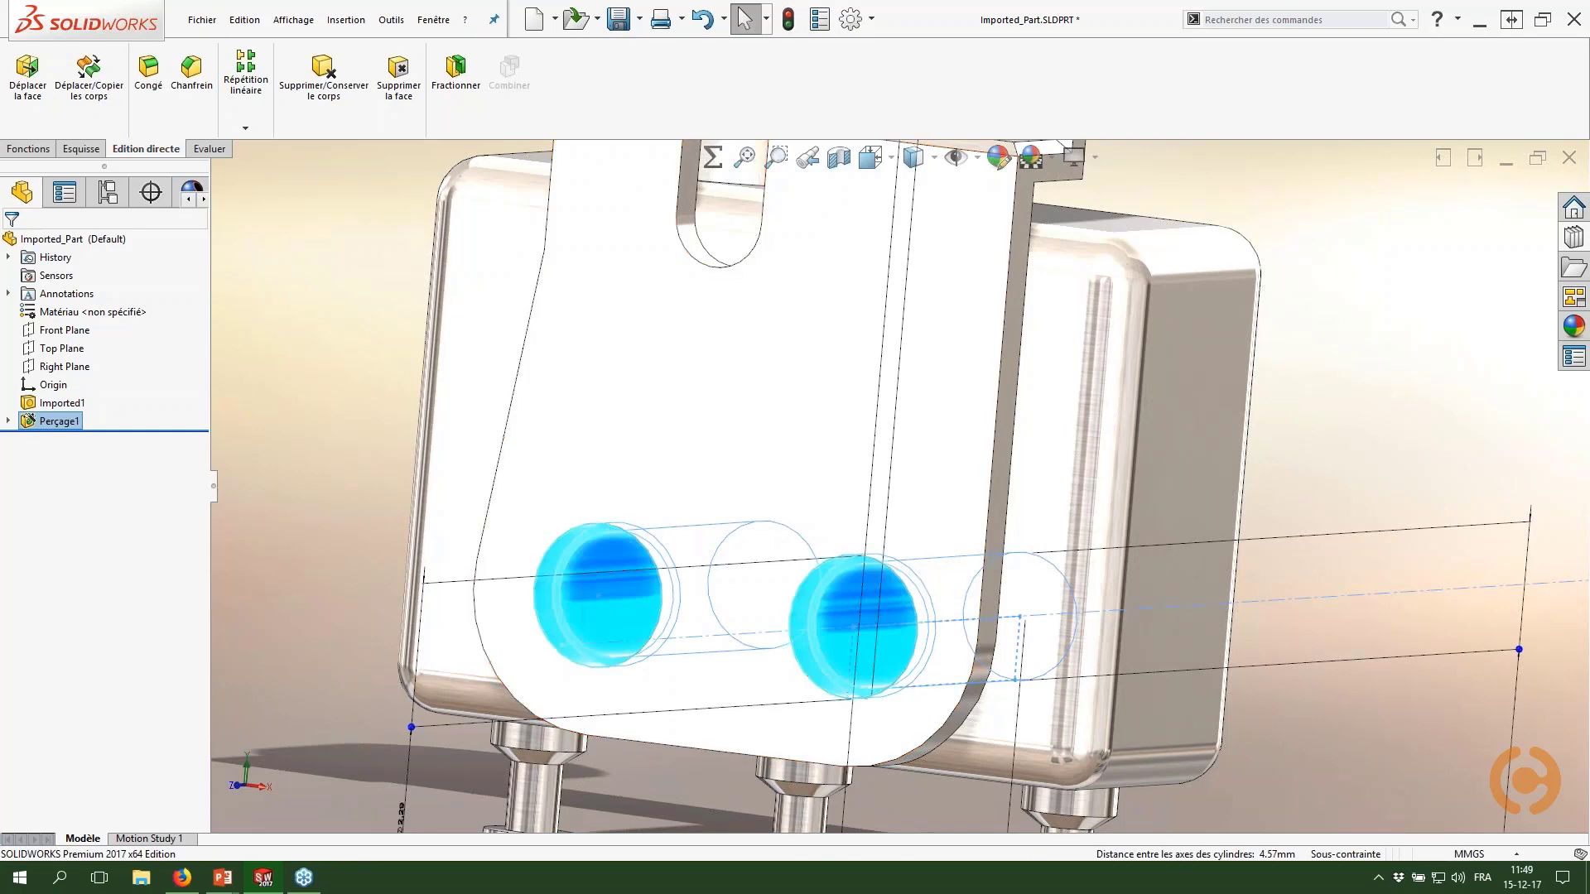
Step: Edit the recognised hole feature and change its type to a plain hole (Ansi Inch, Passages de vis, size #0000)
{"action": "left_click", "coordinate": [8, 421]}
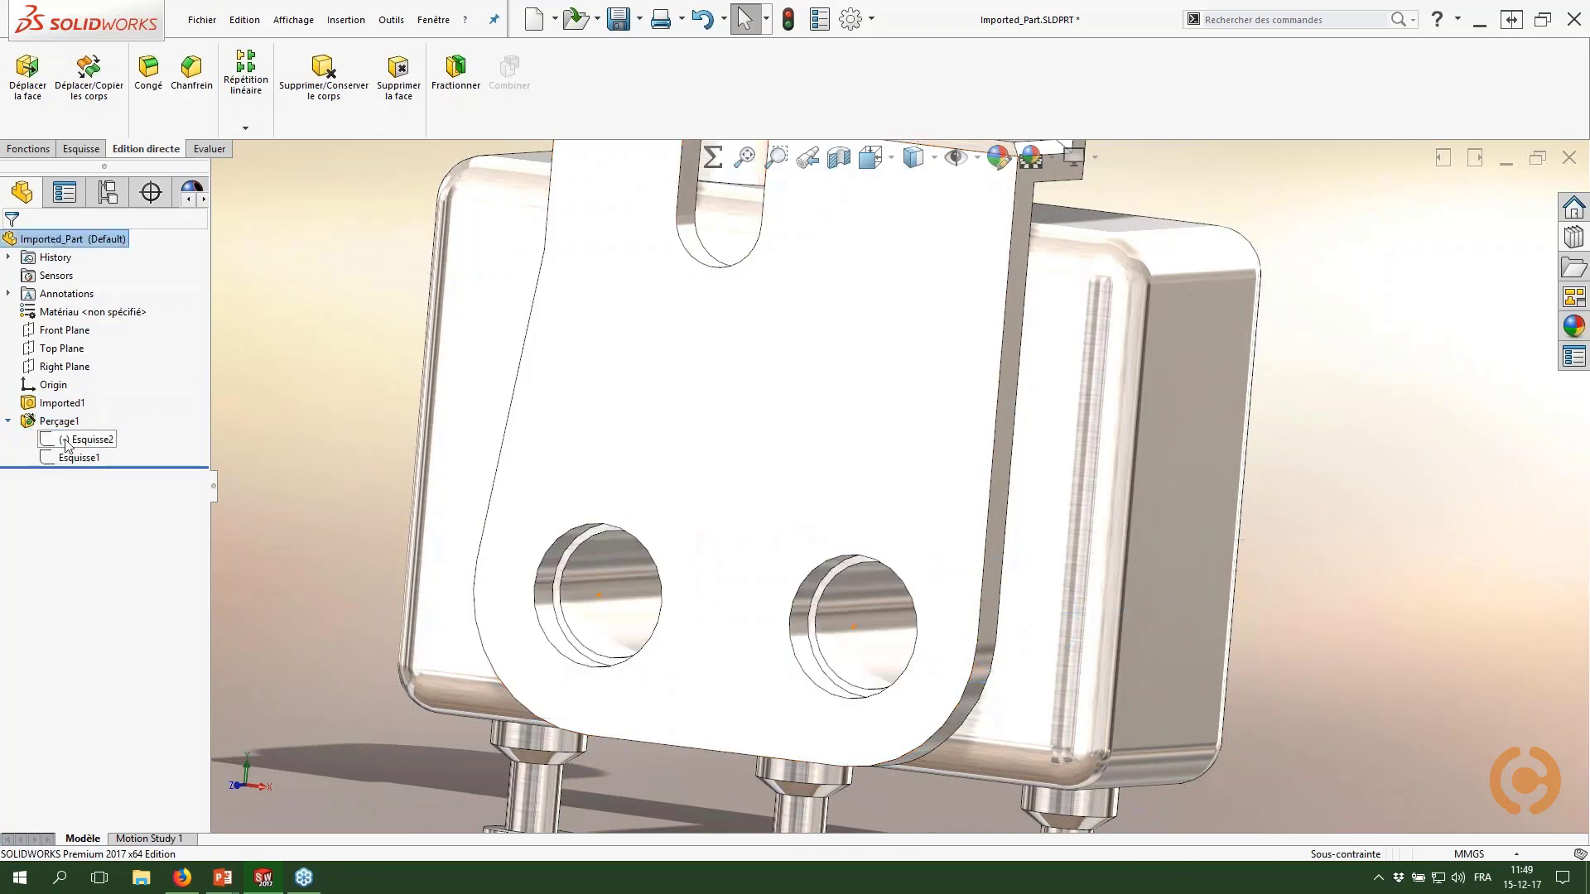
{"action": "left_click", "coordinate": [60, 422]}
{"action": "left_click", "coordinate": [73, 375]}
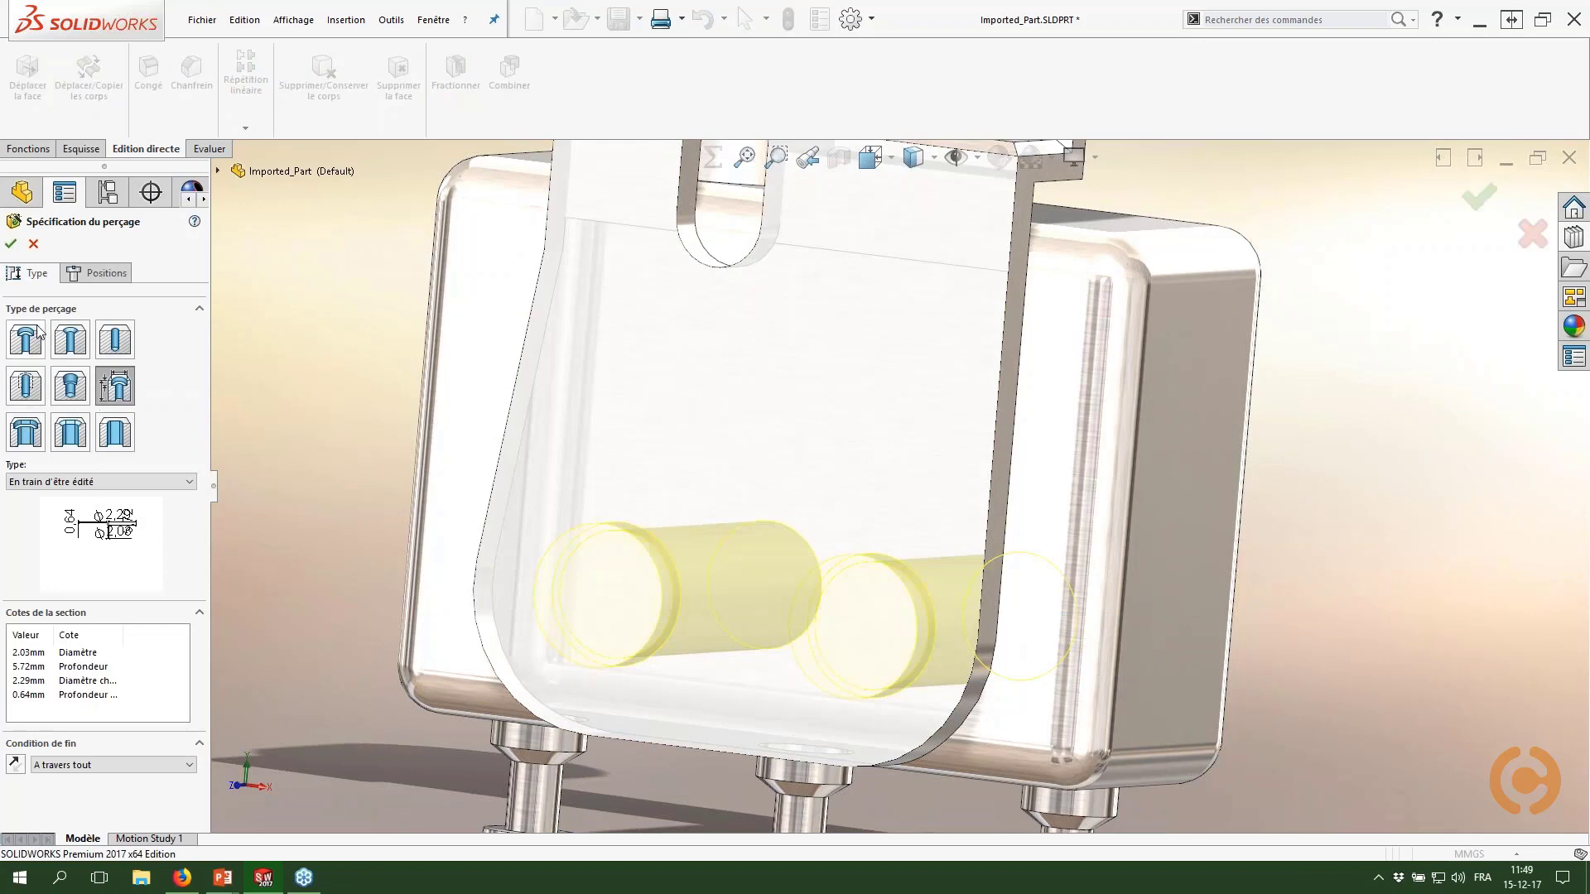
{"action": "left_click", "coordinate": [116, 343]}
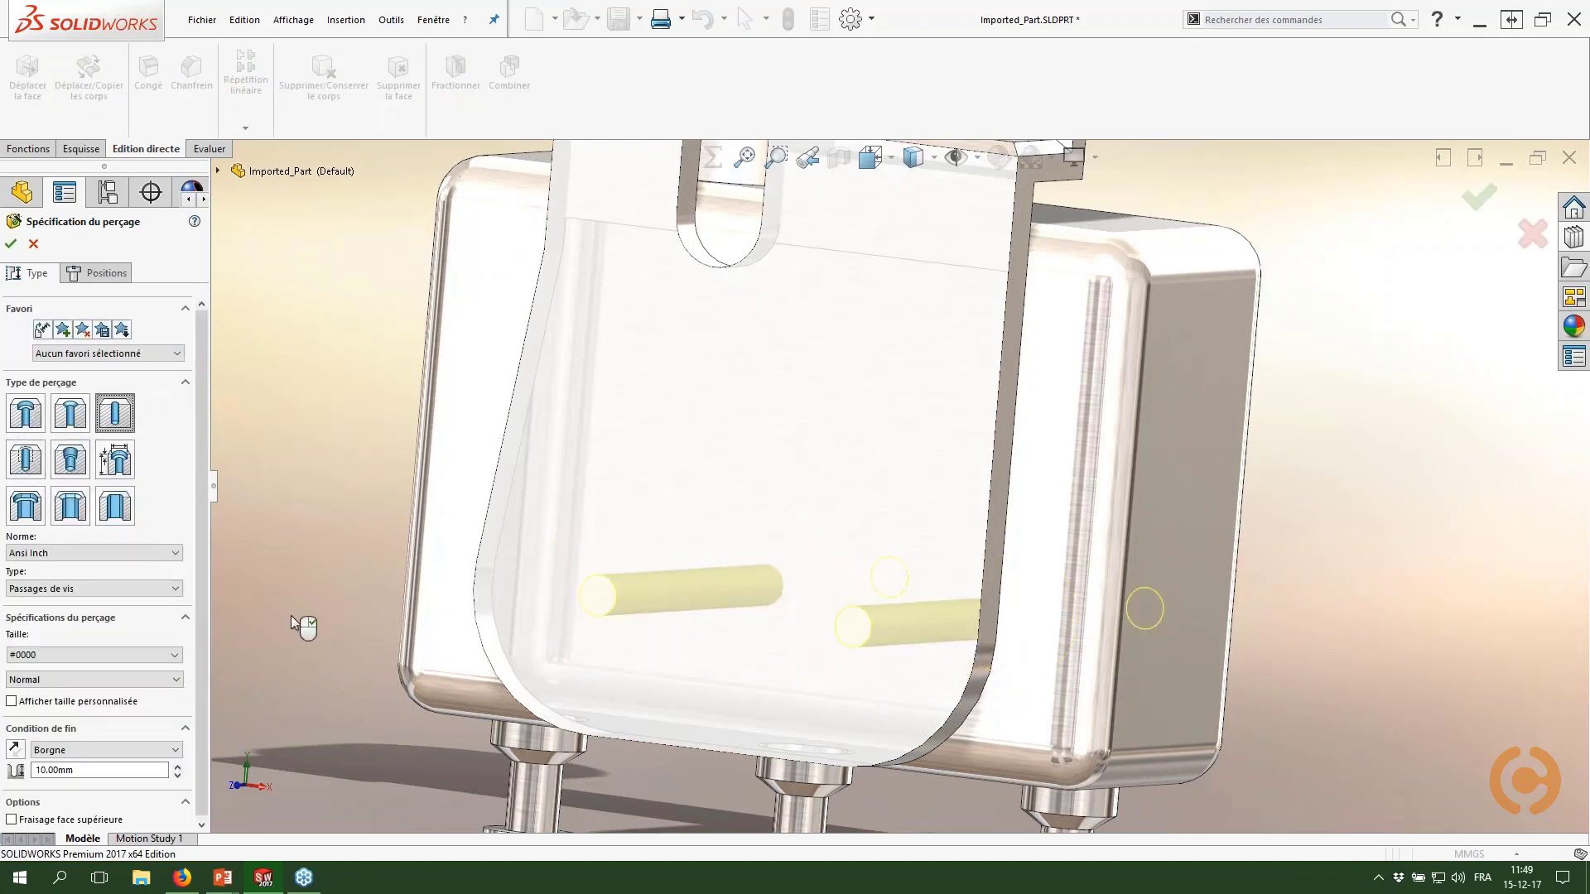
Step: In the hole positions, place the first centre point on the origin and align both points with a horizontal relation
{"action": "left_click", "coordinate": [96, 275]}
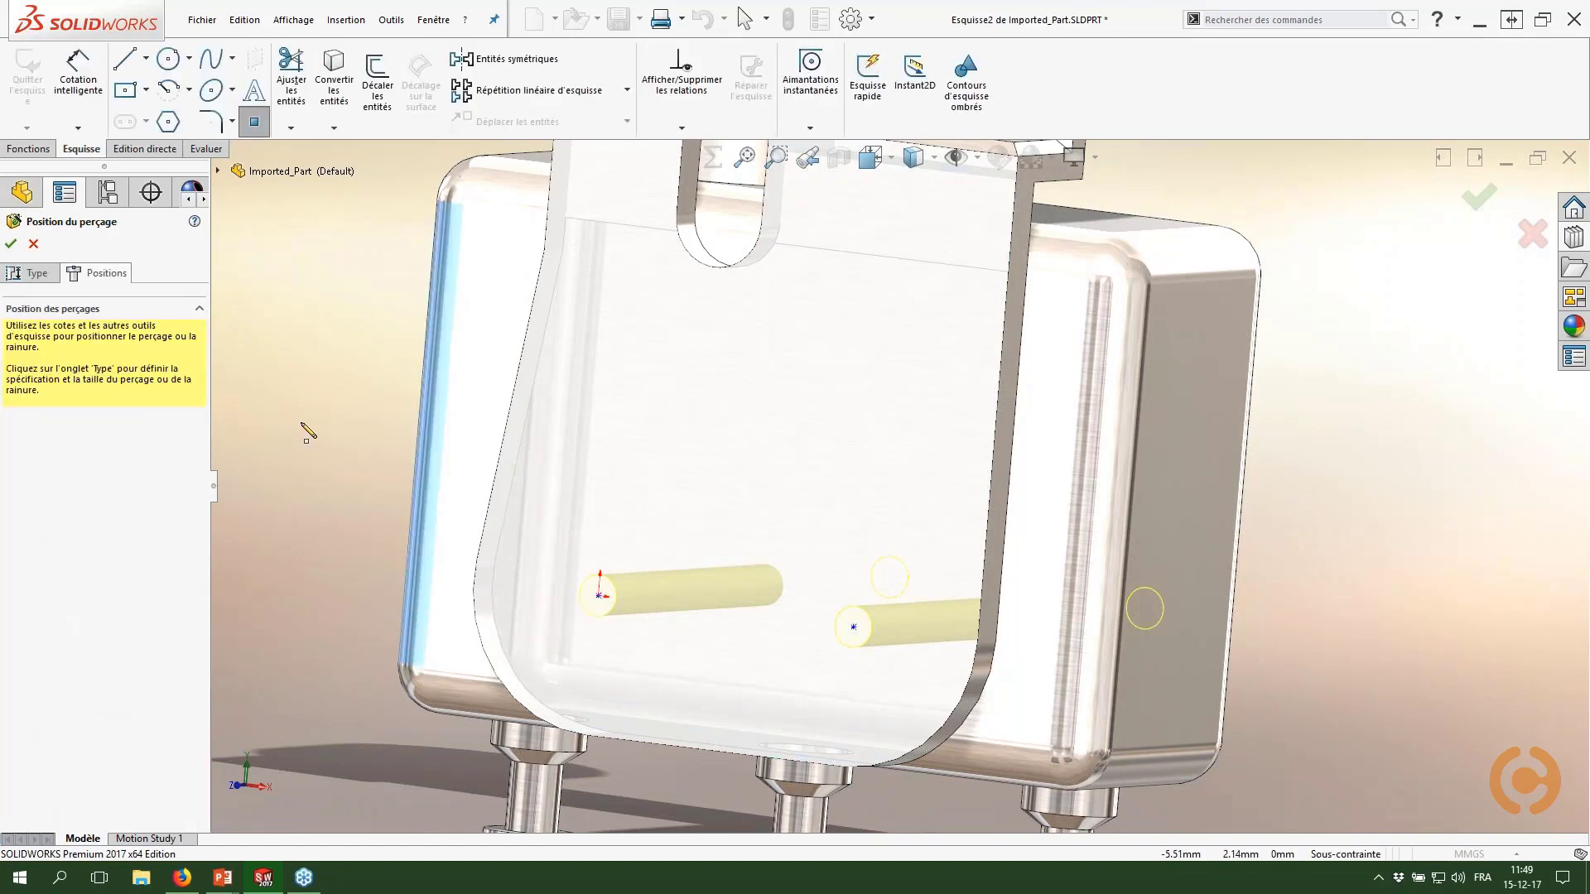
{"action": "key", "text": "Escape"}
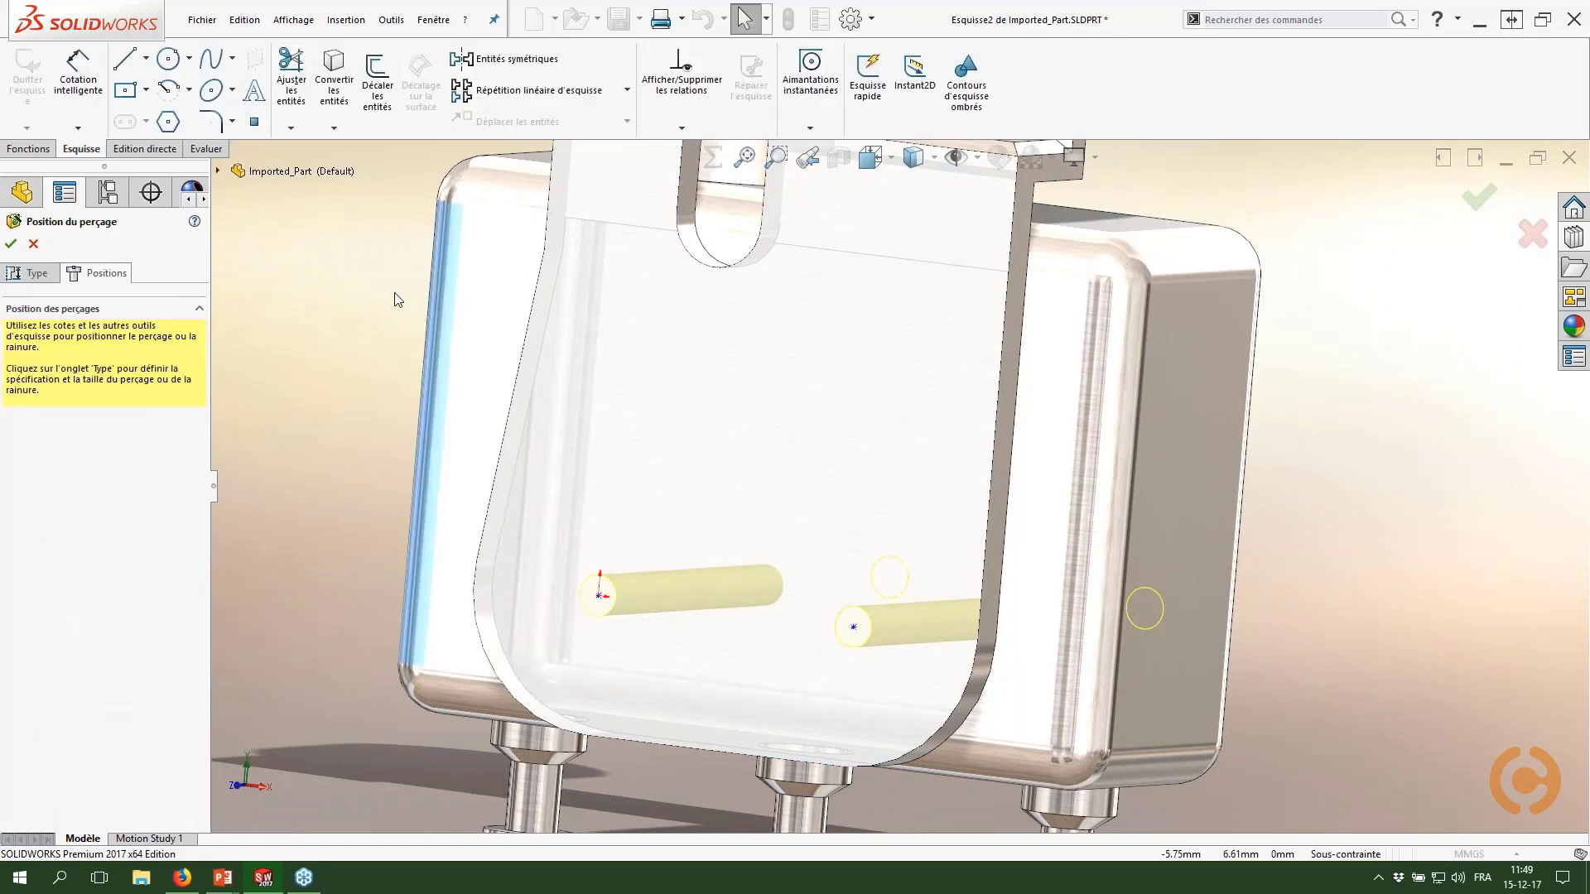
{"action": "left_click", "coordinate": [599, 597]}
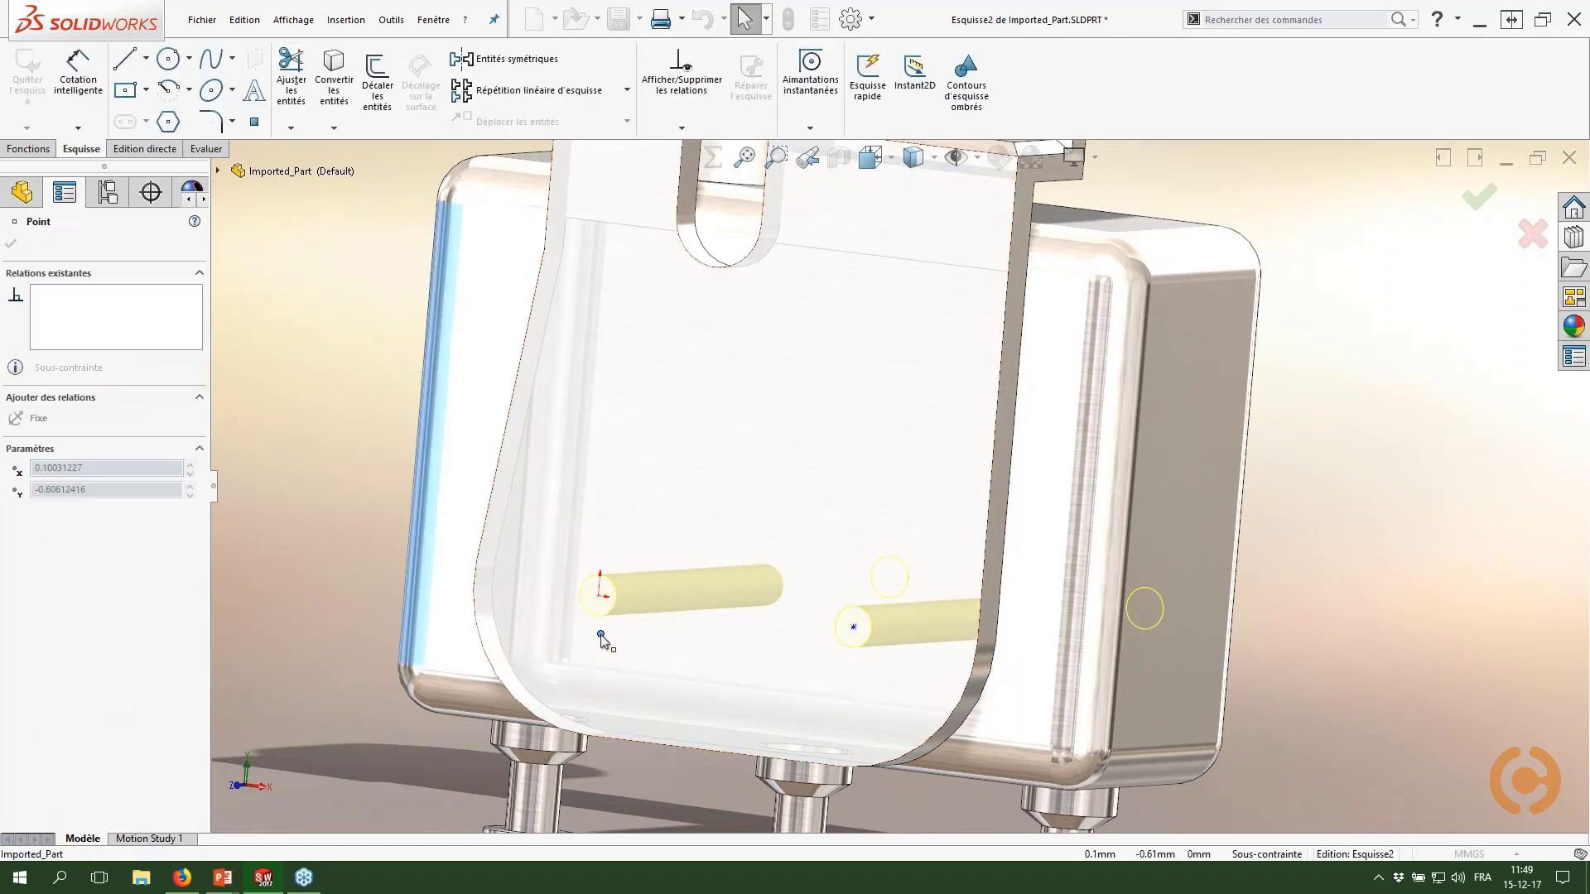
{"action": "left_click", "coordinate": [854, 629], "text": "ctrl"}
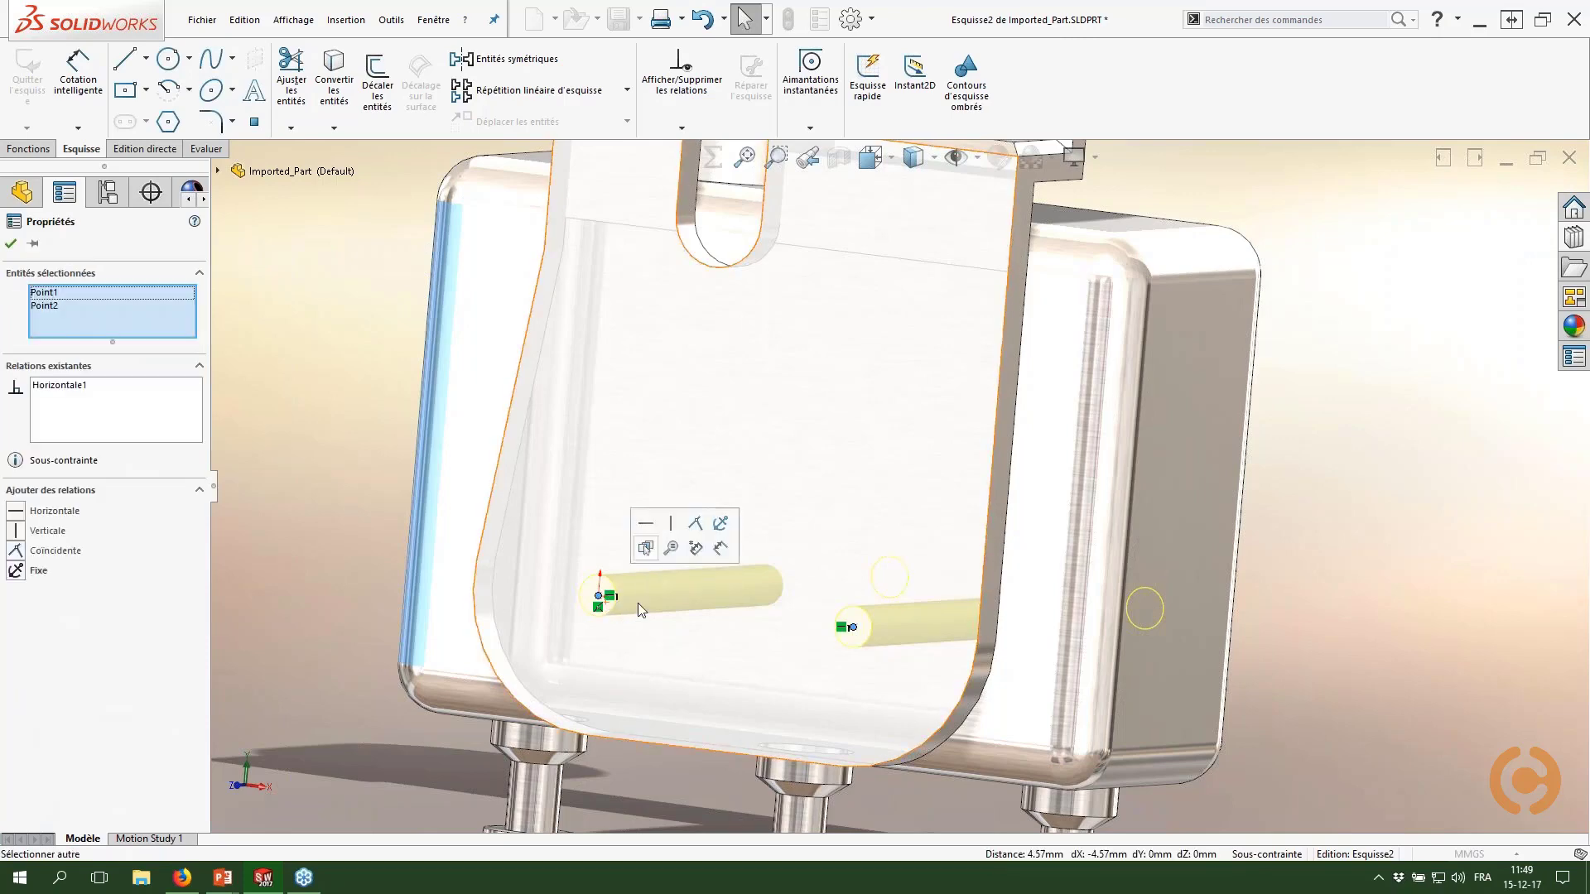
{"action": "left_click", "coordinate": [266, 486]}
Step: Dimension the distance between the two hole centres to 5 mm and accept the hole feature
{"action": "key", "text": "s"}
{"action": "left_click", "coordinate": [336, 504]}
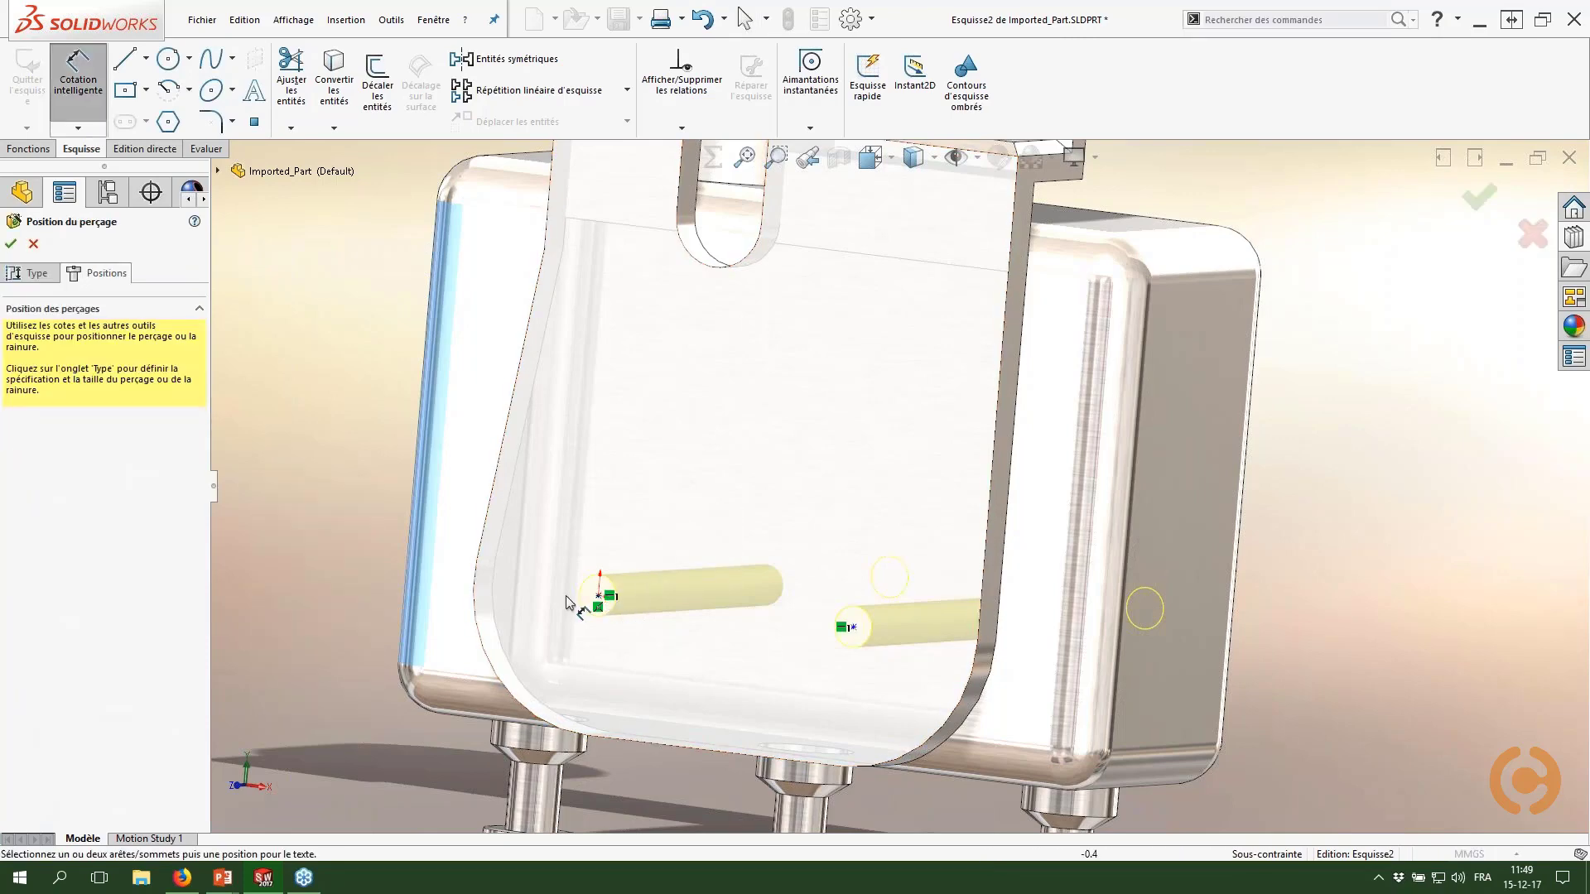
{"action": "left_click", "coordinate": [599, 595]}
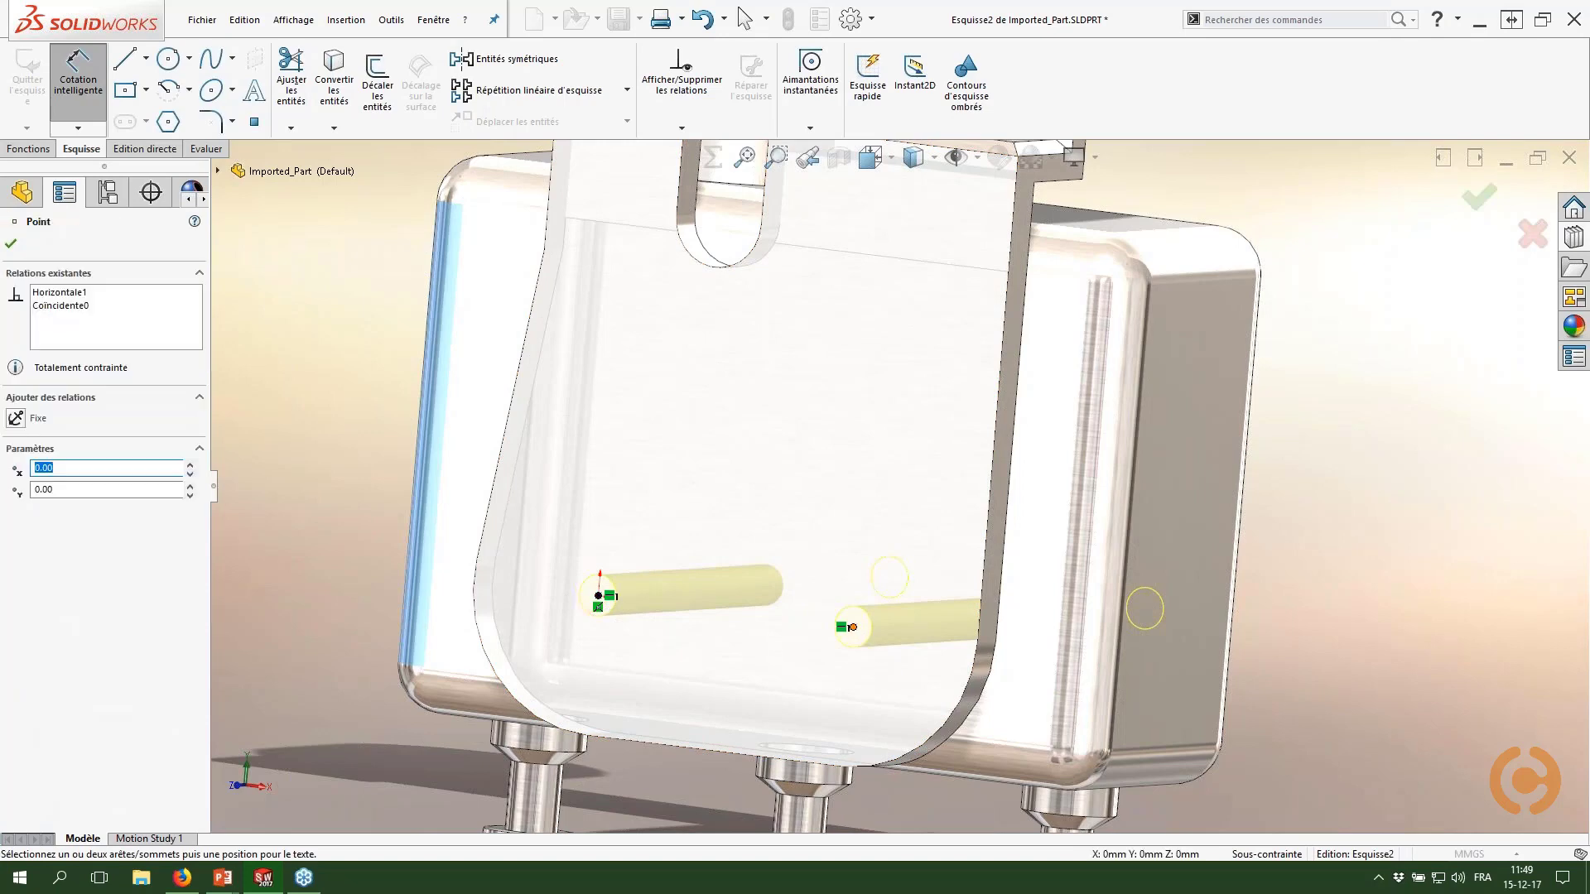
{"action": "left_click", "coordinate": [854, 627]}
{"action": "left_click", "coordinate": [703, 650]}
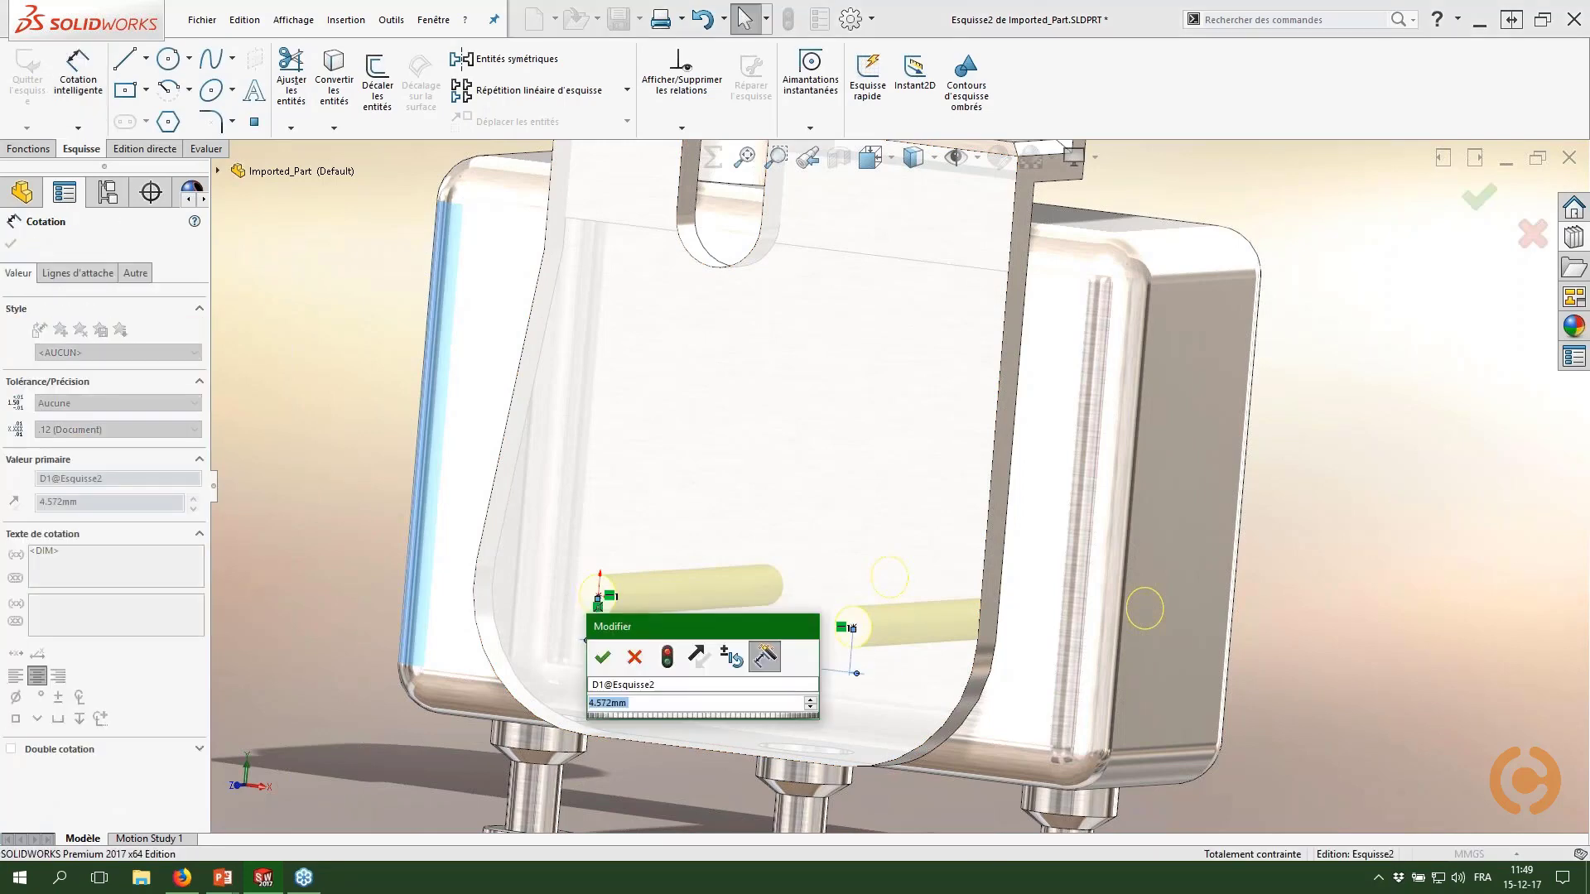
{"action": "type", "text": "5"}
{"action": "key", "text": "Return"}
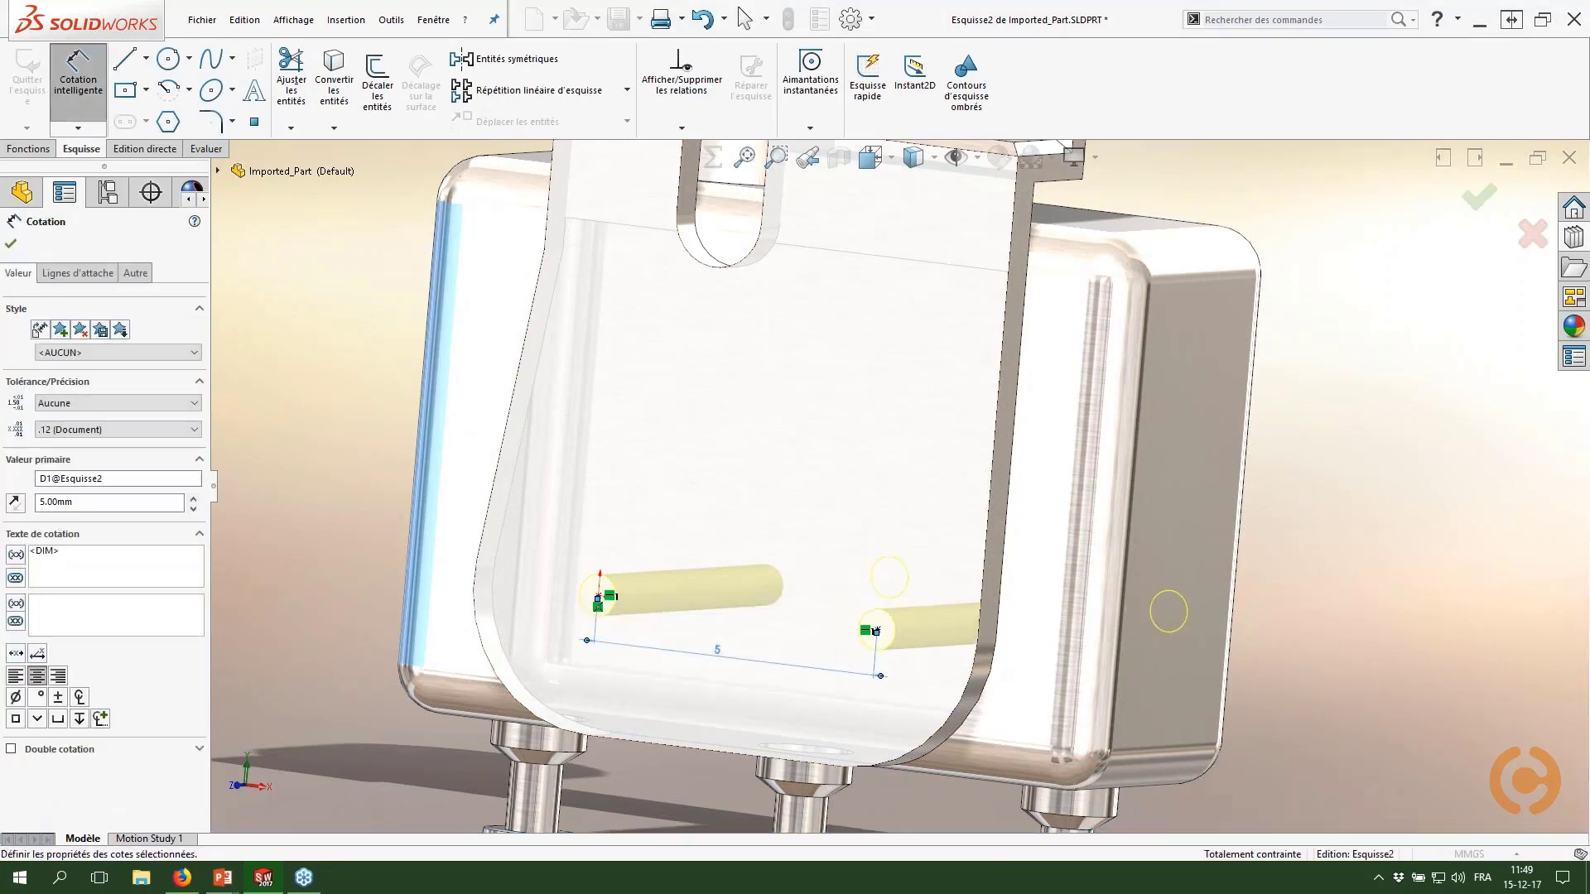
{"action": "left_click", "coordinate": [1480, 205]}
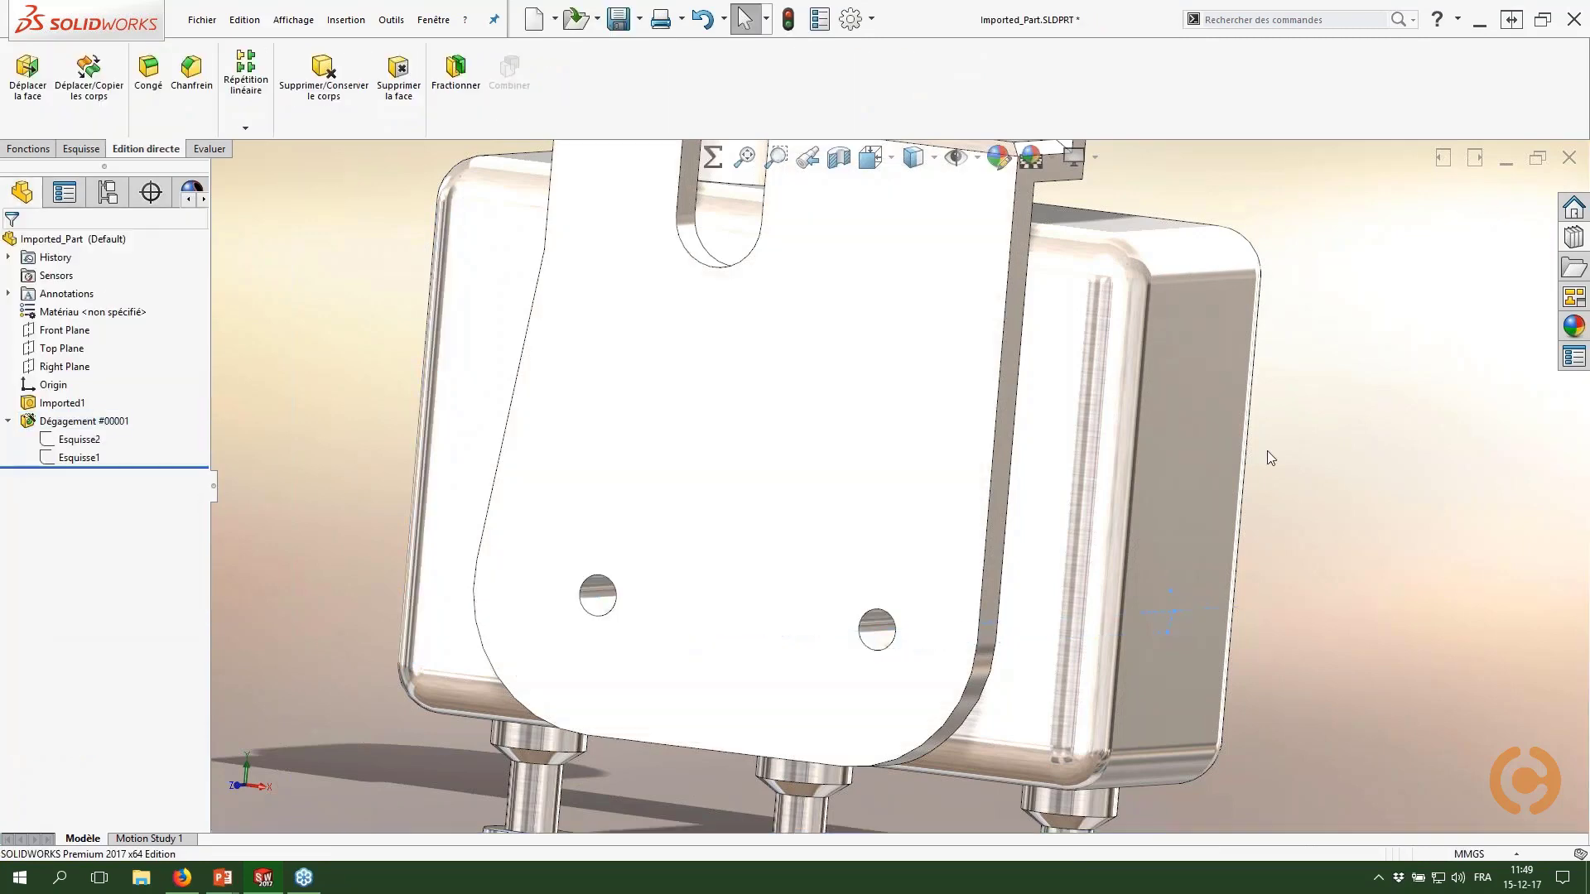
Step: Inspect the modified holes from both the mounting plate side and the opposite side of the housing
{"action": "scroll", "coordinate": [1207, 384], "scroll_direction": "up", "scroll_amount": 2}
{"action": "middle_click_drag", "start_coordinate": [1093, 389], "coordinate": [990, 529]}
{"action": "scroll", "coordinate": [1076, 426], "scroll_direction": "up", "scroll_amount": 2}
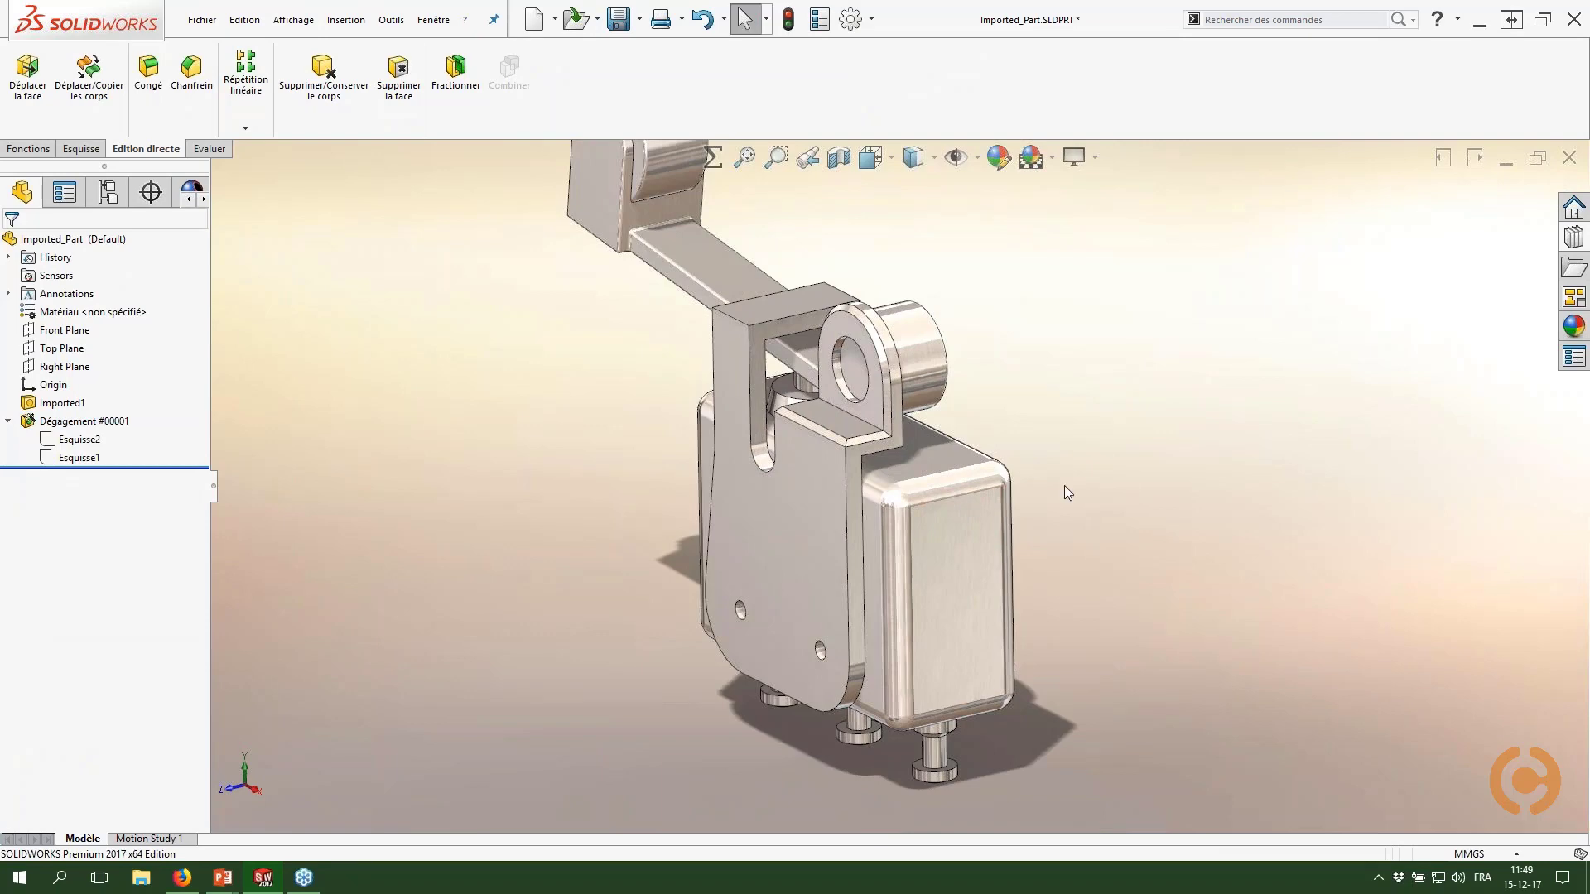
{"action": "middle_click_drag", "start_coordinate": [1065, 485], "coordinate": [902, 592]}
{"action": "left_click", "coordinate": [800, 548]}
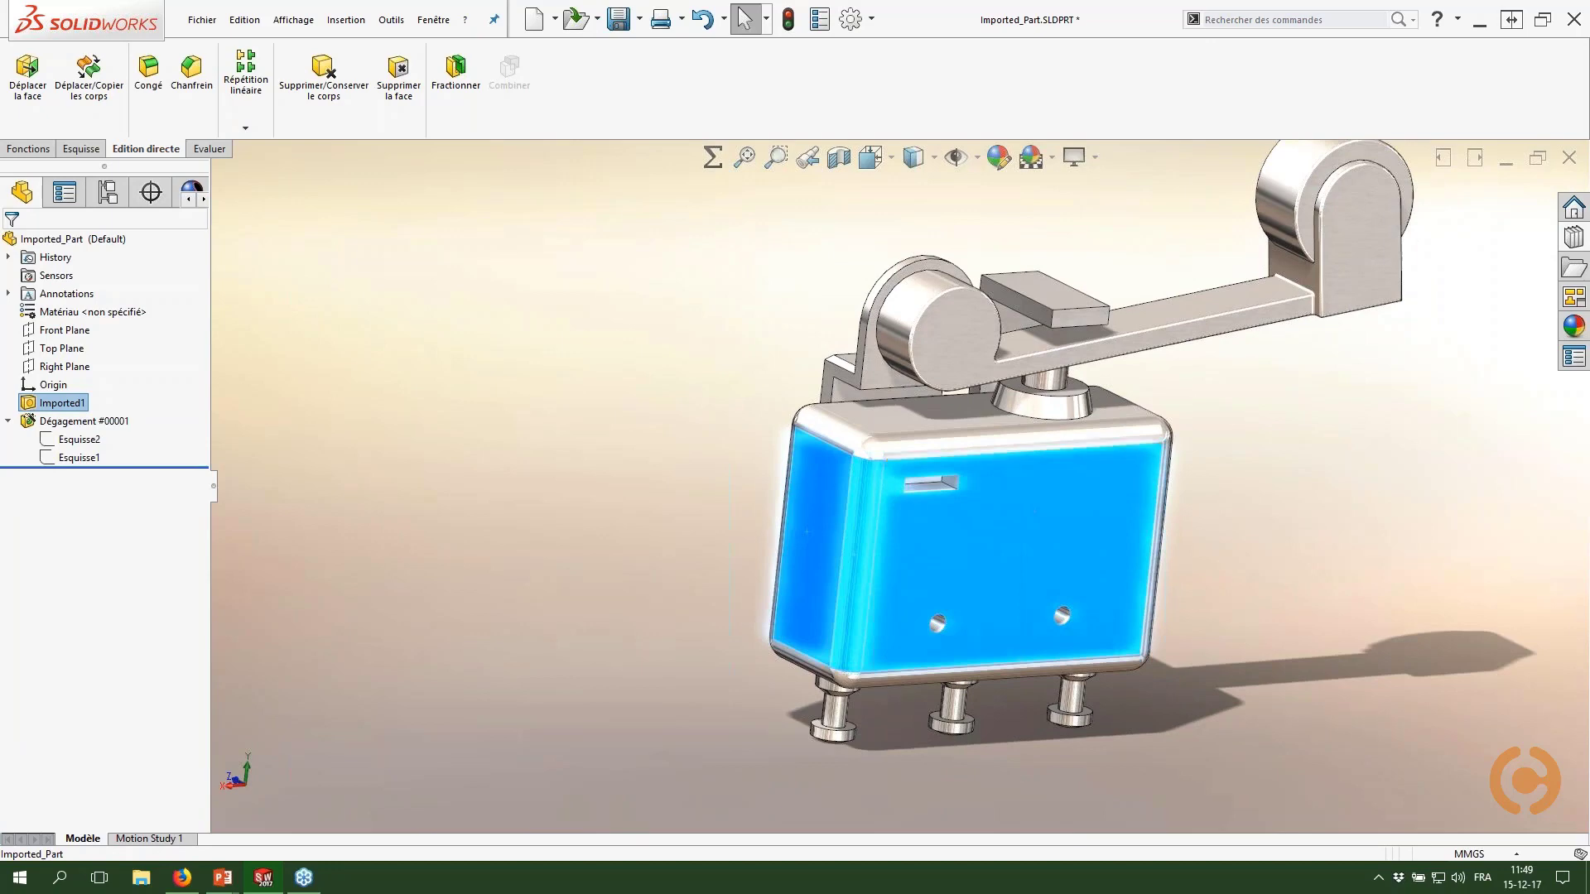
{"action": "left_click", "coordinate": [622, 484]}
{"action": "middle_click_drag", "start_coordinate": [622, 484], "coordinate": [638, 526]}
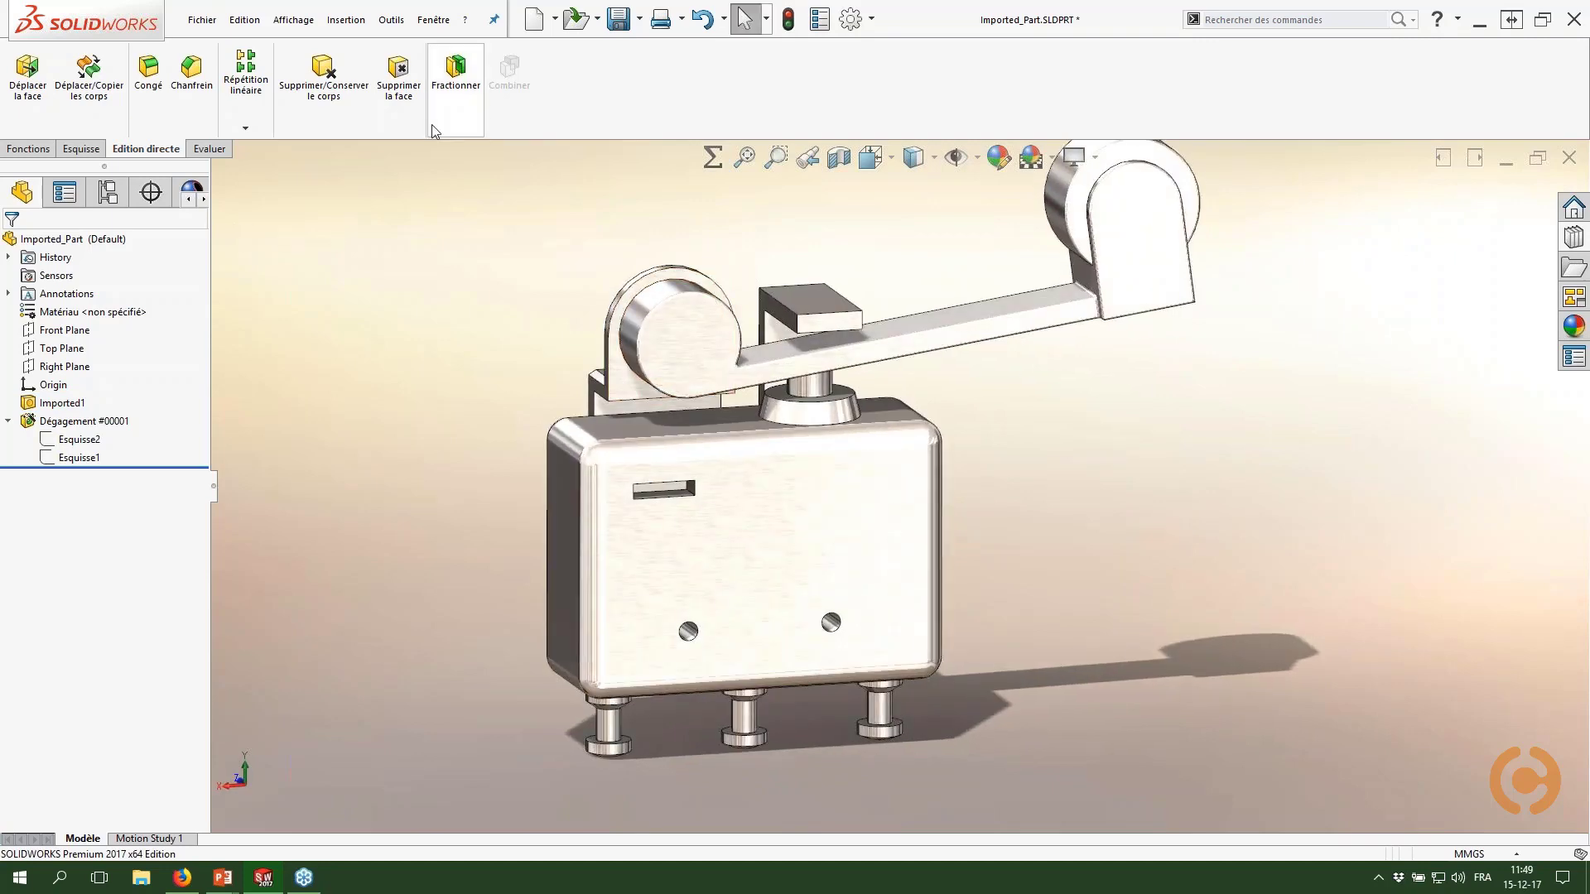
Step: Start a Split with the housing's top face, plate-side face and bottom face as the trim tools
{"action": "left_click", "coordinate": [469, 104]}
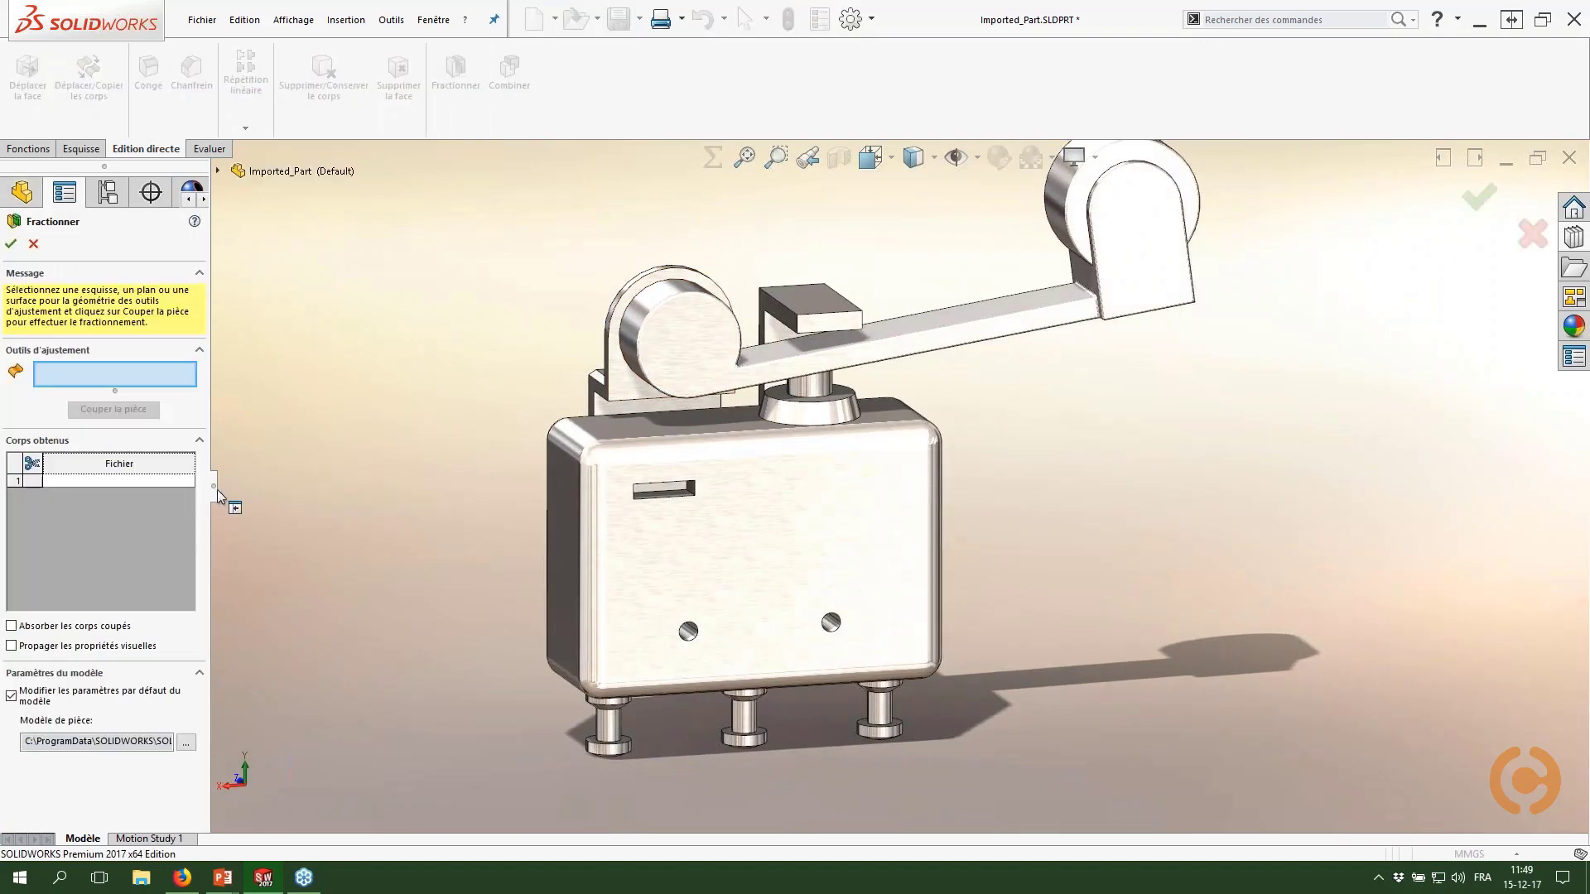
{"action": "left_click_drag", "start_coordinate": [217, 490], "coordinate": [266, 490]}
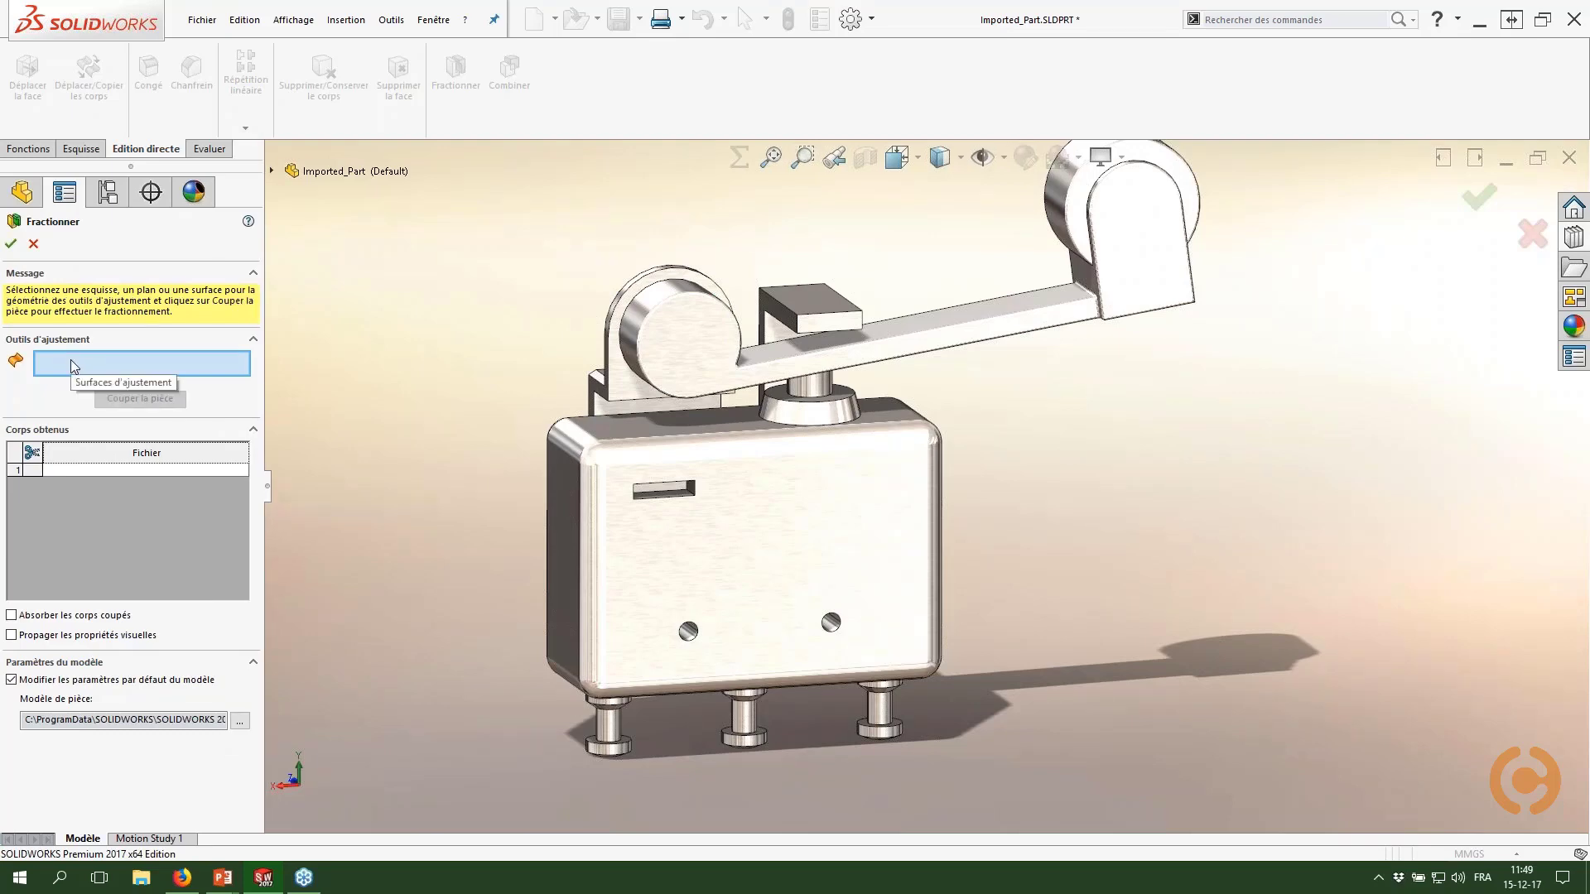
{"action": "middle_click_drag", "start_coordinate": [745, 563], "coordinate": [808, 506]}
{"action": "scroll", "coordinate": [808, 506], "scroll_direction": "down", "scroll_amount": 3}
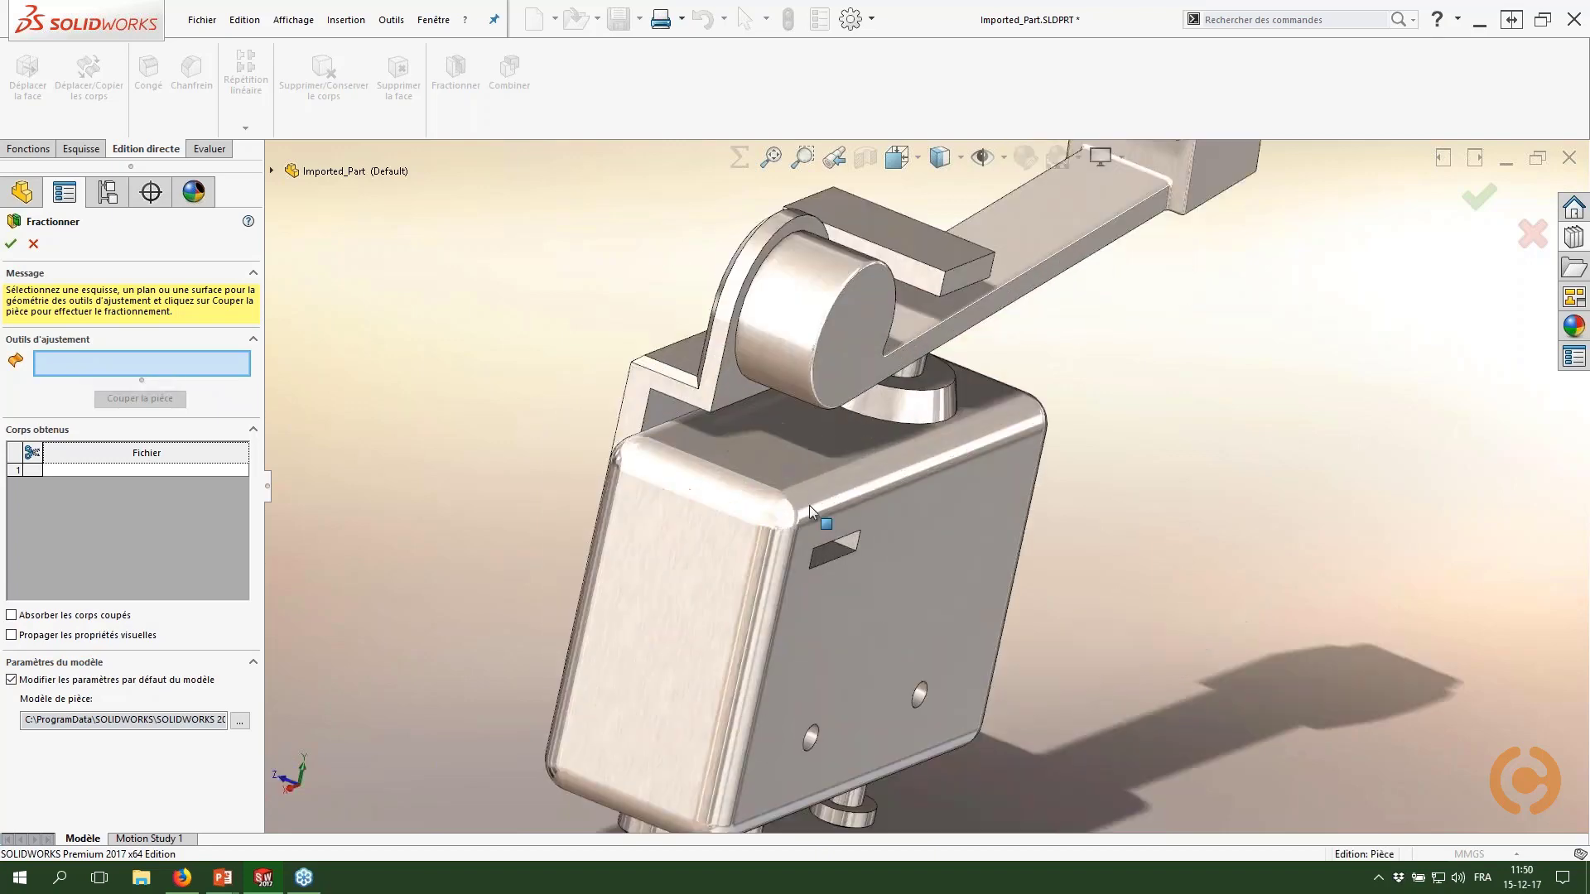
{"action": "left_click", "coordinate": [782, 435]}
{"action": "middle_click_drag", "start_coordinate": [782, 435], "coordinate": [704, 448]}
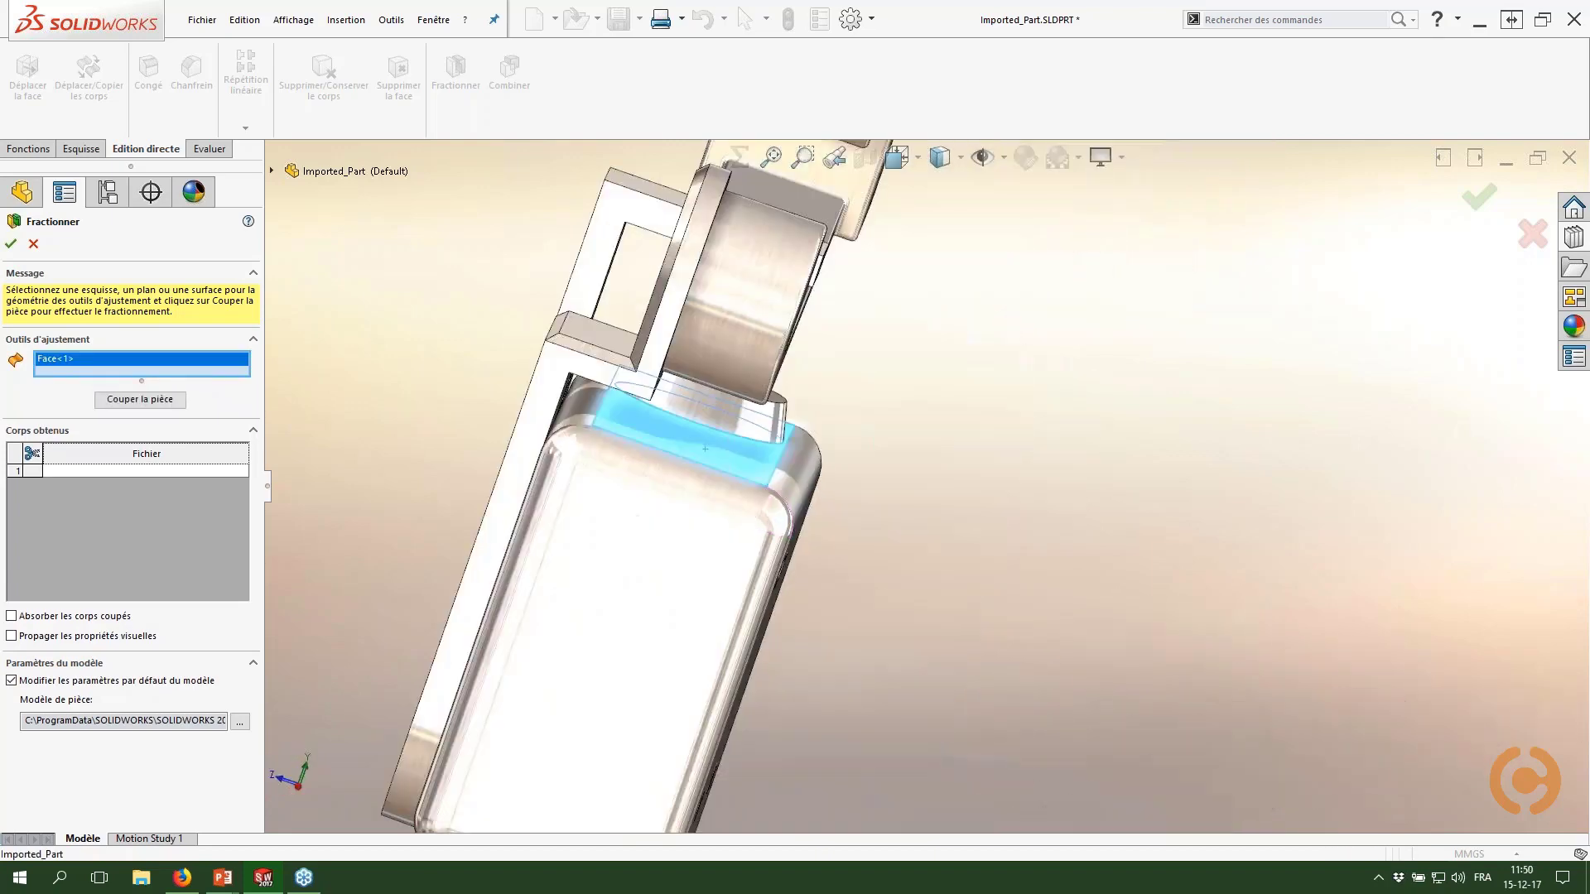
{"action": "mouse_move", "coordinate": [632, 614]}
{"action": "middle_mouse_down"}
{"action": "mouse_move", "coordinate": [756, 478]}
{"action": "mouse_move", "coordinate": [721, 560]}
{"action": "mouse_move", "coordinate": [609, 592]}
{"action": "middle_mouse_up"}
{"action": "left_click", "coordinate": [605, 580]}
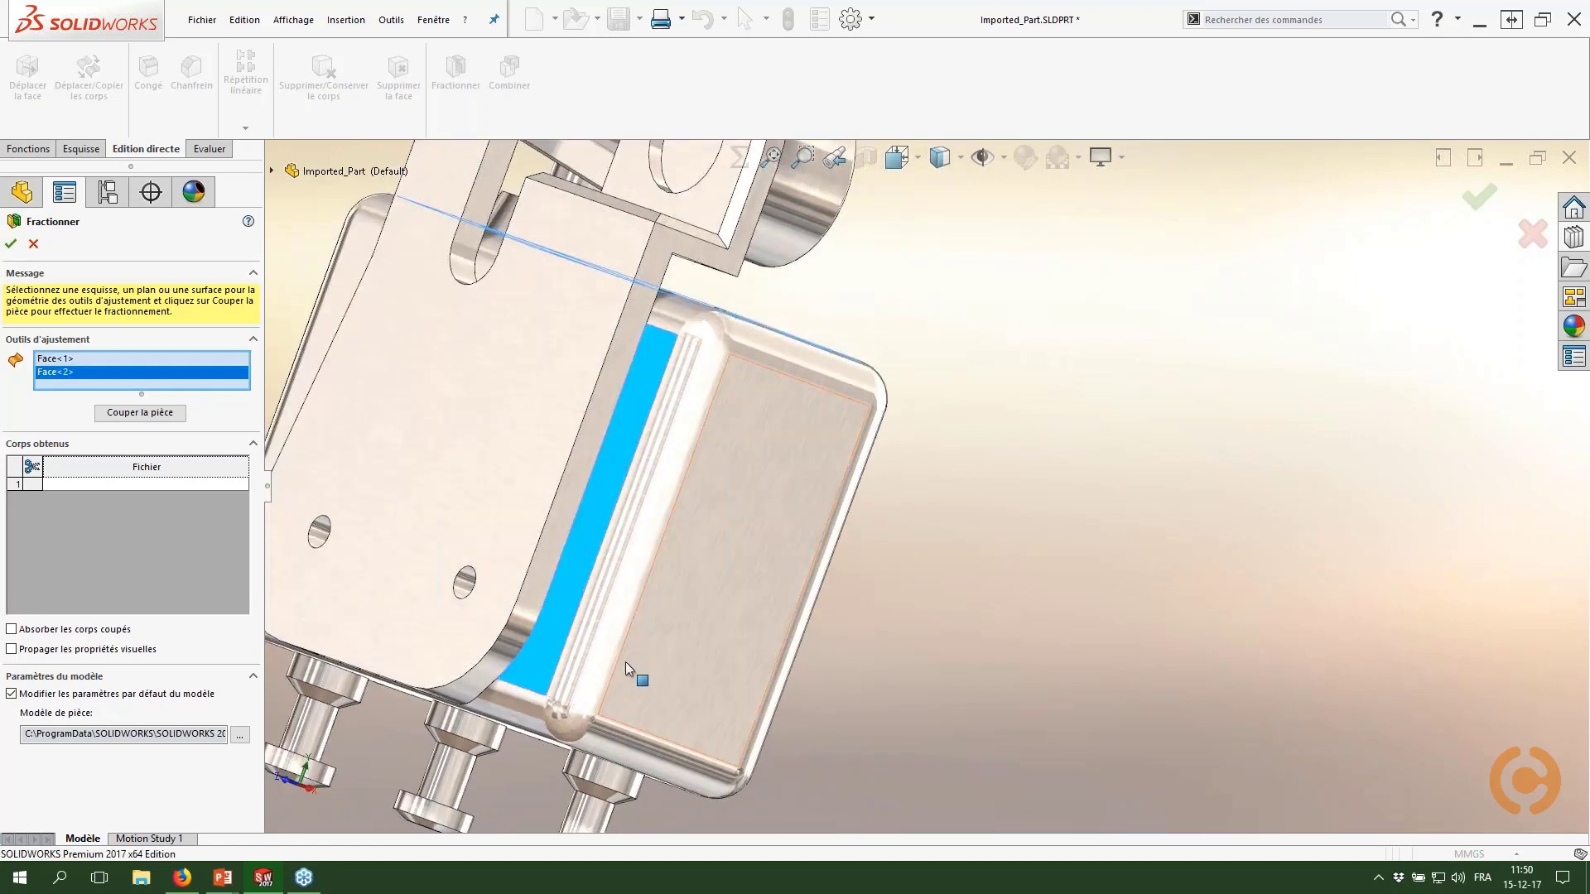
{"action": "middle_click_drag", "start_coordinate": [625, 662], "coordinate": [747, 689]}
{"action": "left_click", "coordinate": [747, 689]}
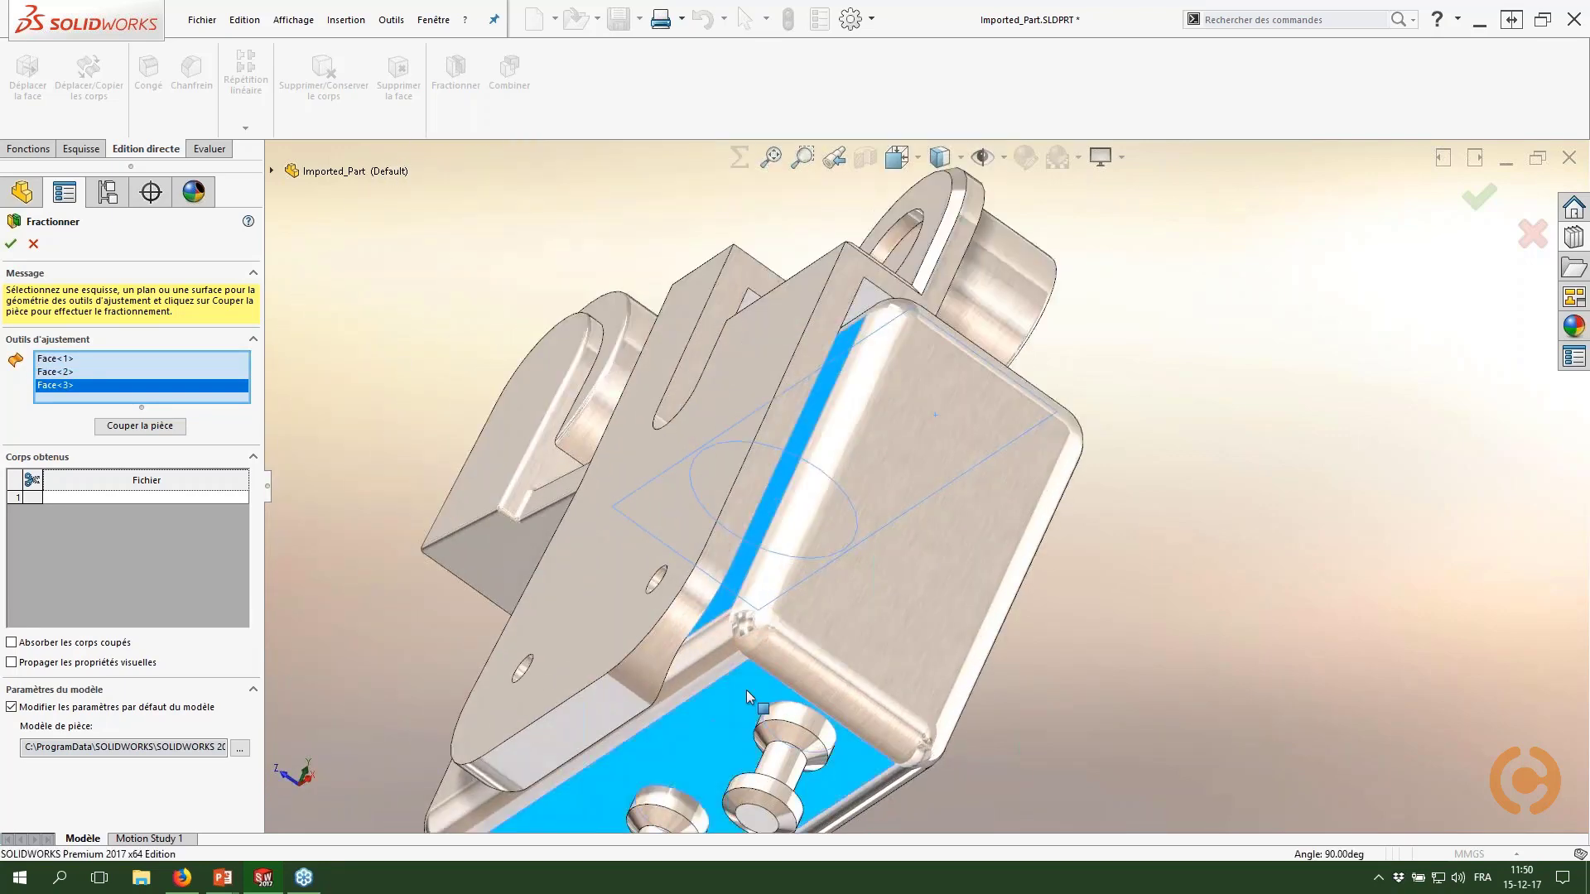
{"action": "middle_click_drag", "start_coordinate": [745, 815], "coordinate": [750, 653]}
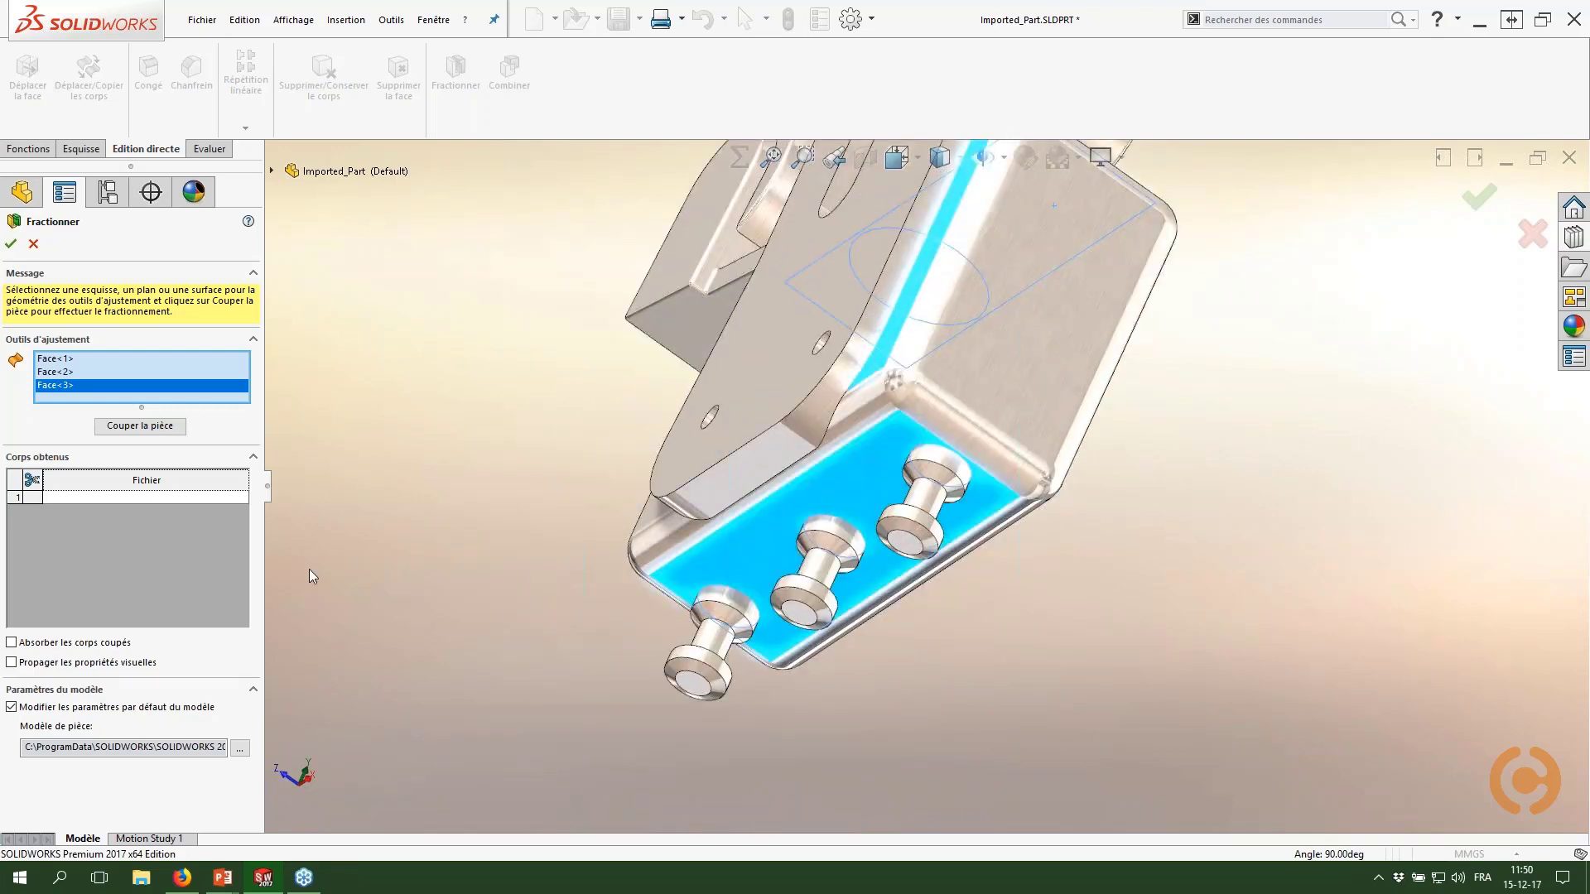
Step: Cut the part with the trim faces, mark body 1, the housing, as a resulting body, and complete the split
{"action": "left_click", "coordinate": [141, 425]}
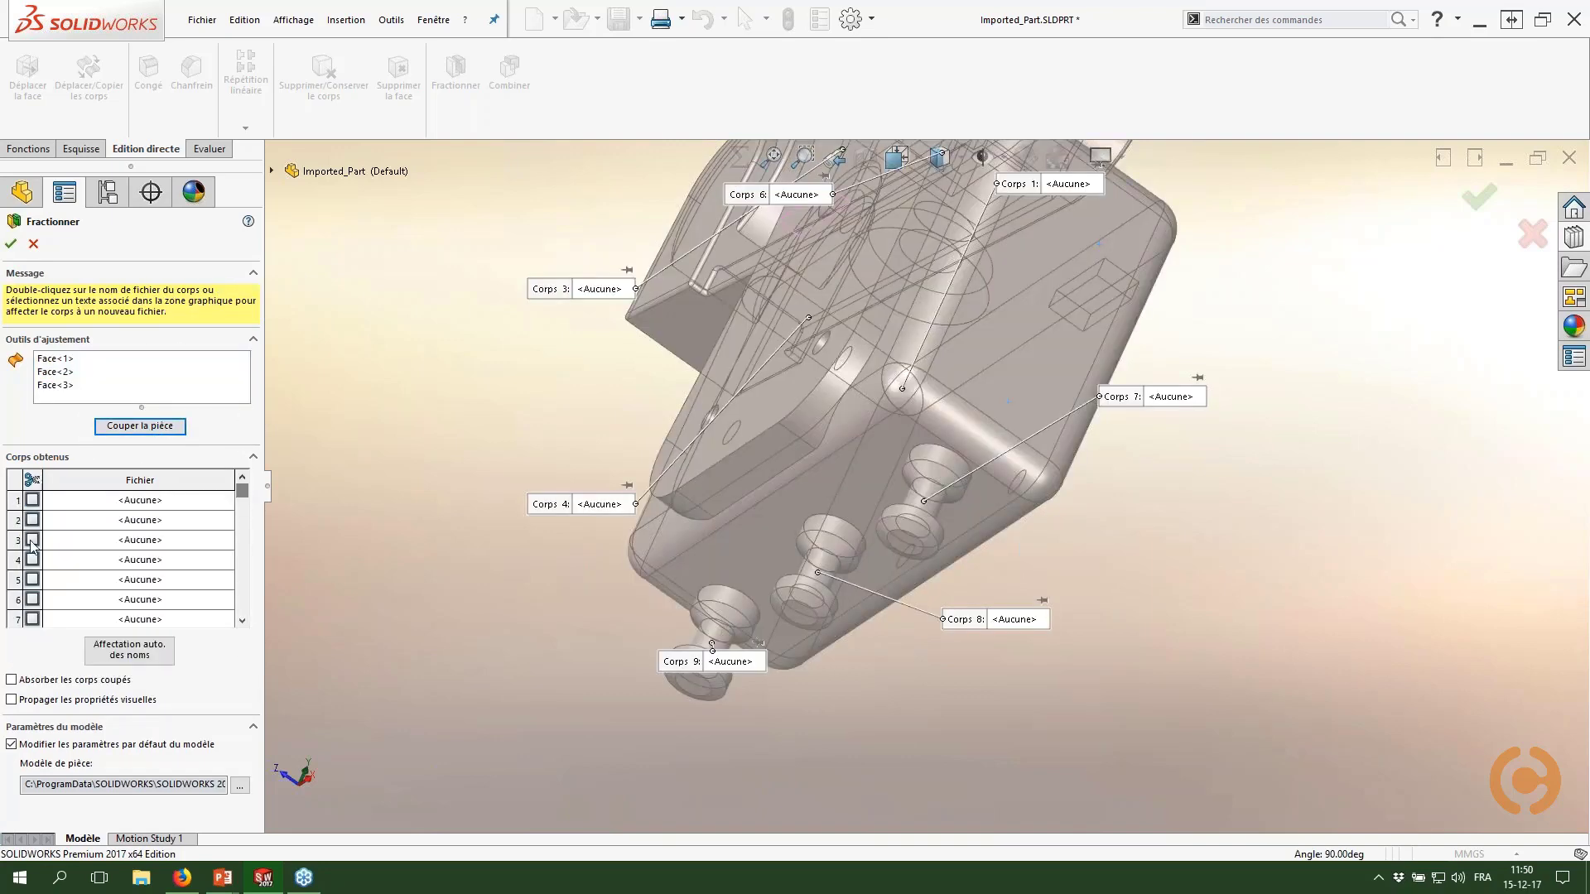
{"action": "left_click", "coordinate": [34, 501]}
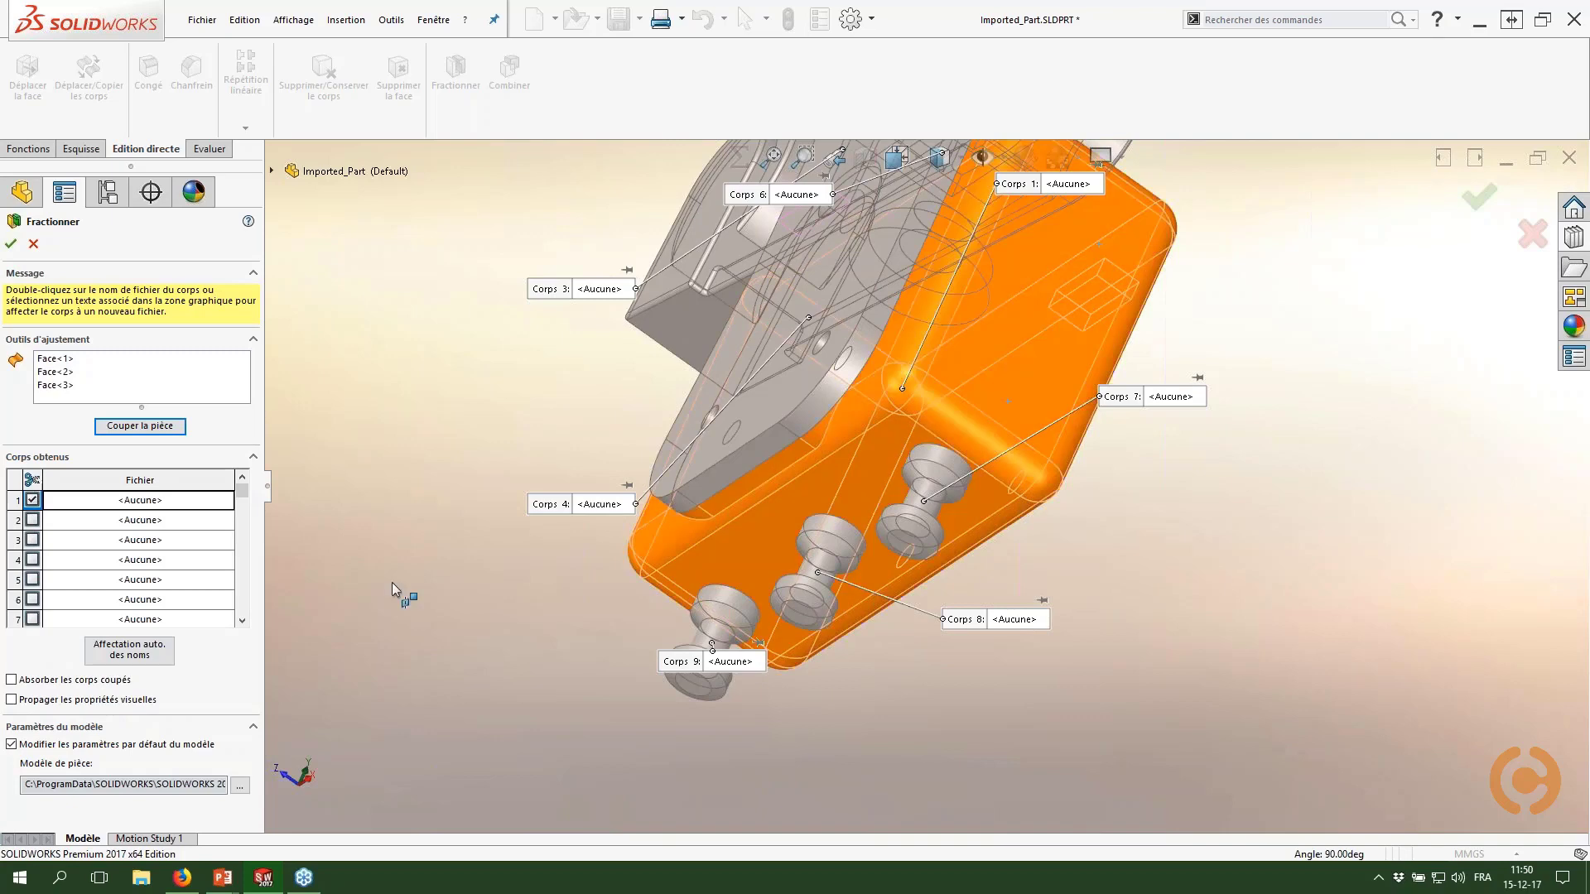
{"action": "middle_click_drag", "start_coordinate": [594, 495], "coordinate": [518, 593], "text": "ctrl"}
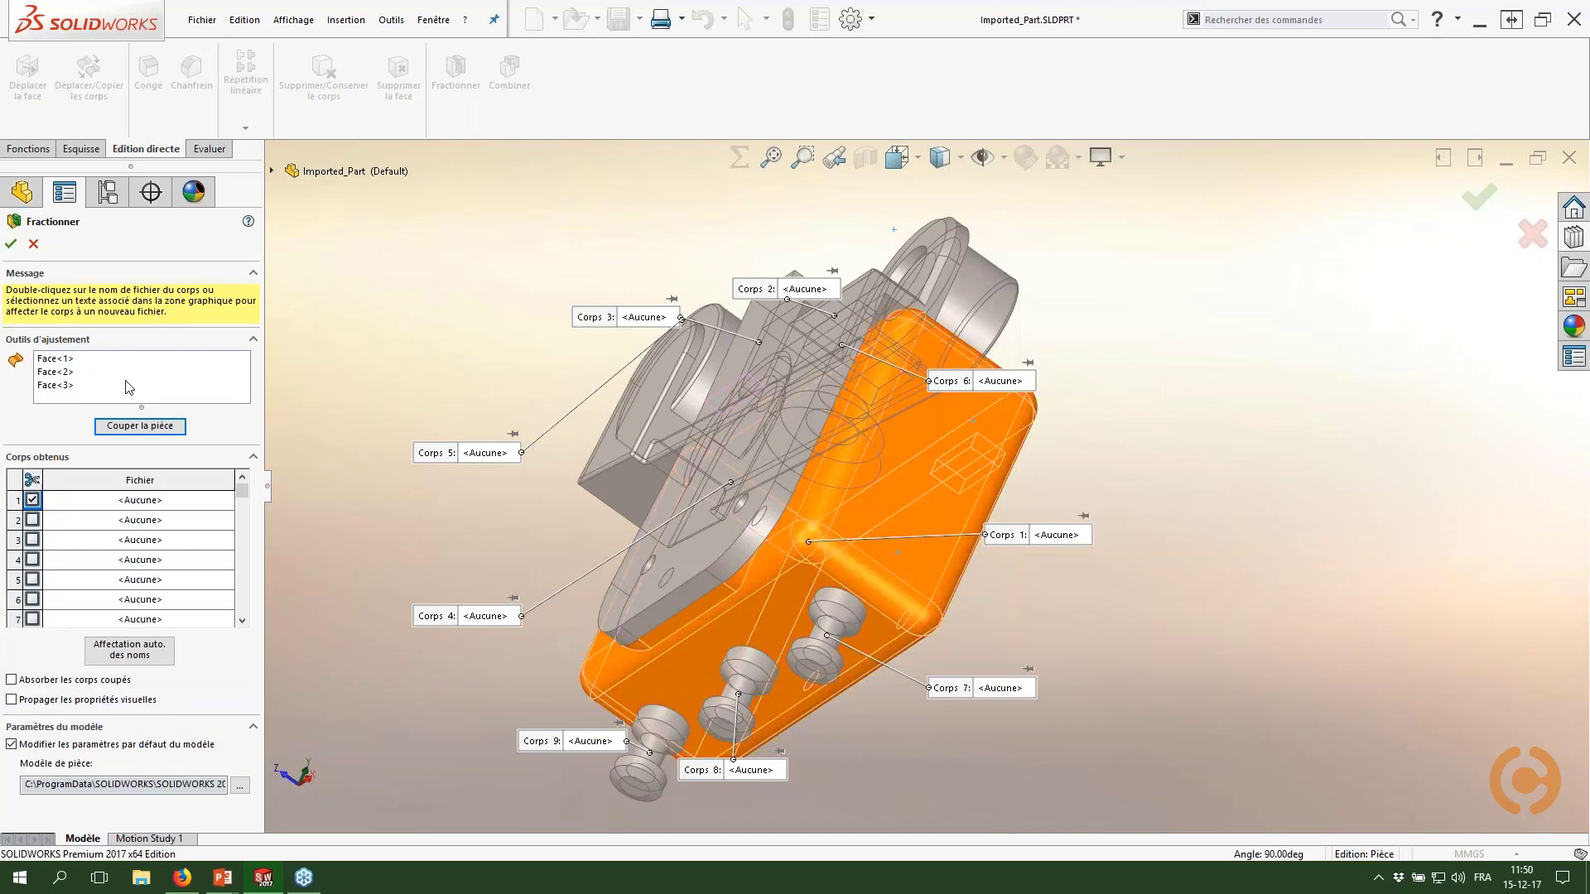
{"action": "left_click", "coordinate": [12, 247]}
Step: List the part's solid bodies and highlight the first split body on the model
{"action": "middle_click_drag", "start_coordinate": [659, 397], "coordinate": [472, 455]}
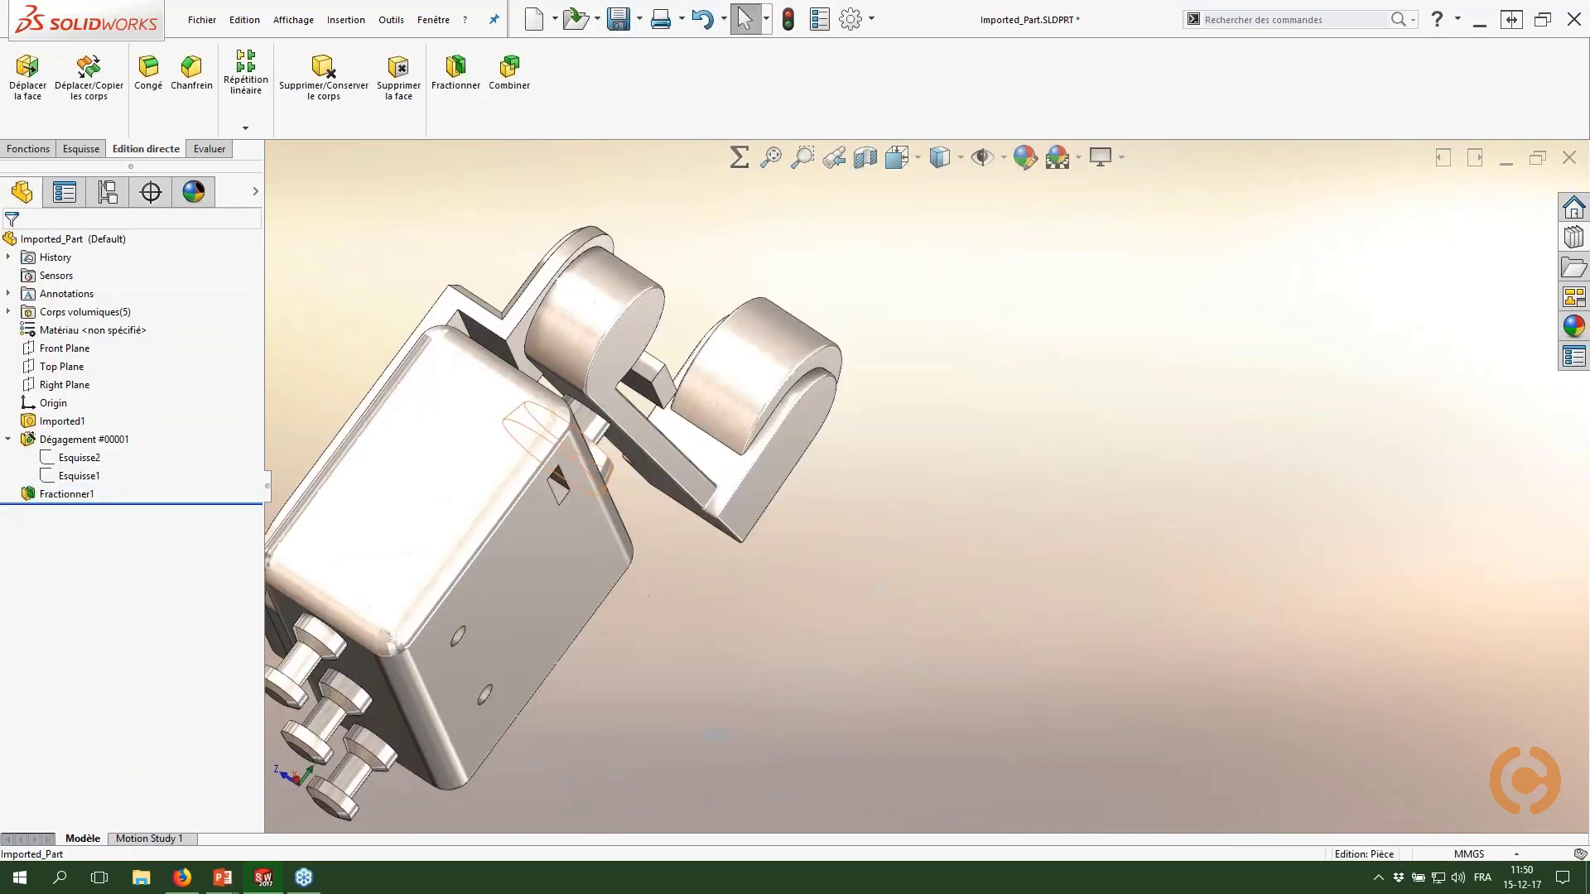
{"action": "middle_click_drag", "start_coordinate": [600, 503], "coordinate": [873, 455], "text": "ctrl"}
{"action": "scroll", "coordinate": [1056, 484], "scroll_direction": "up", "scroll_amount": 2}
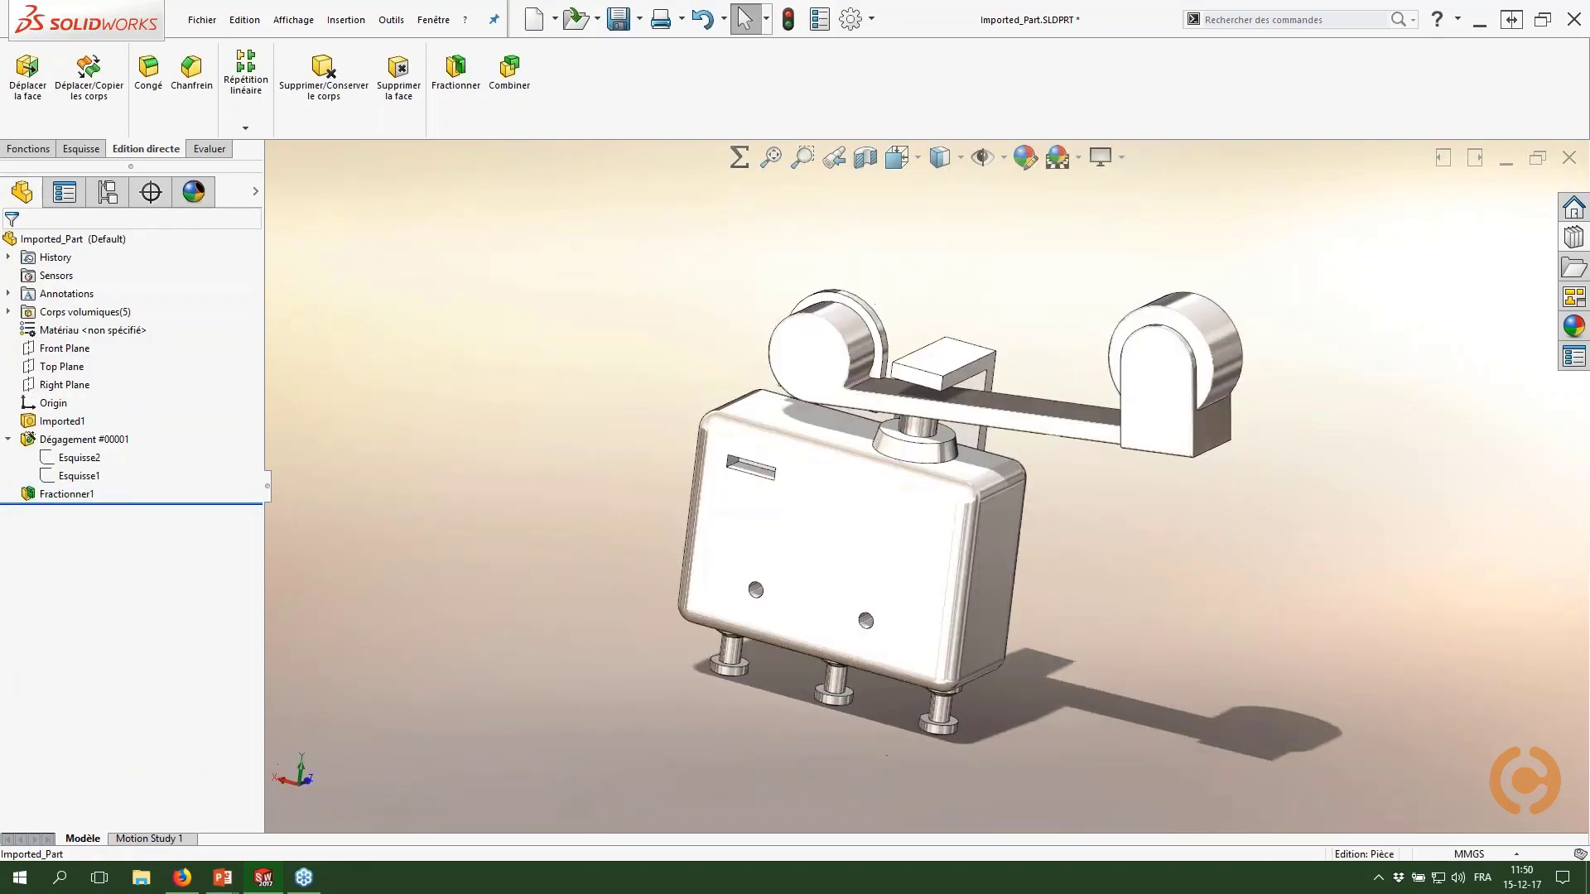
{"action": "left_click", "coordinate": [9, 312]}
{"action": "left_click", "coordinate": [106, 332]}
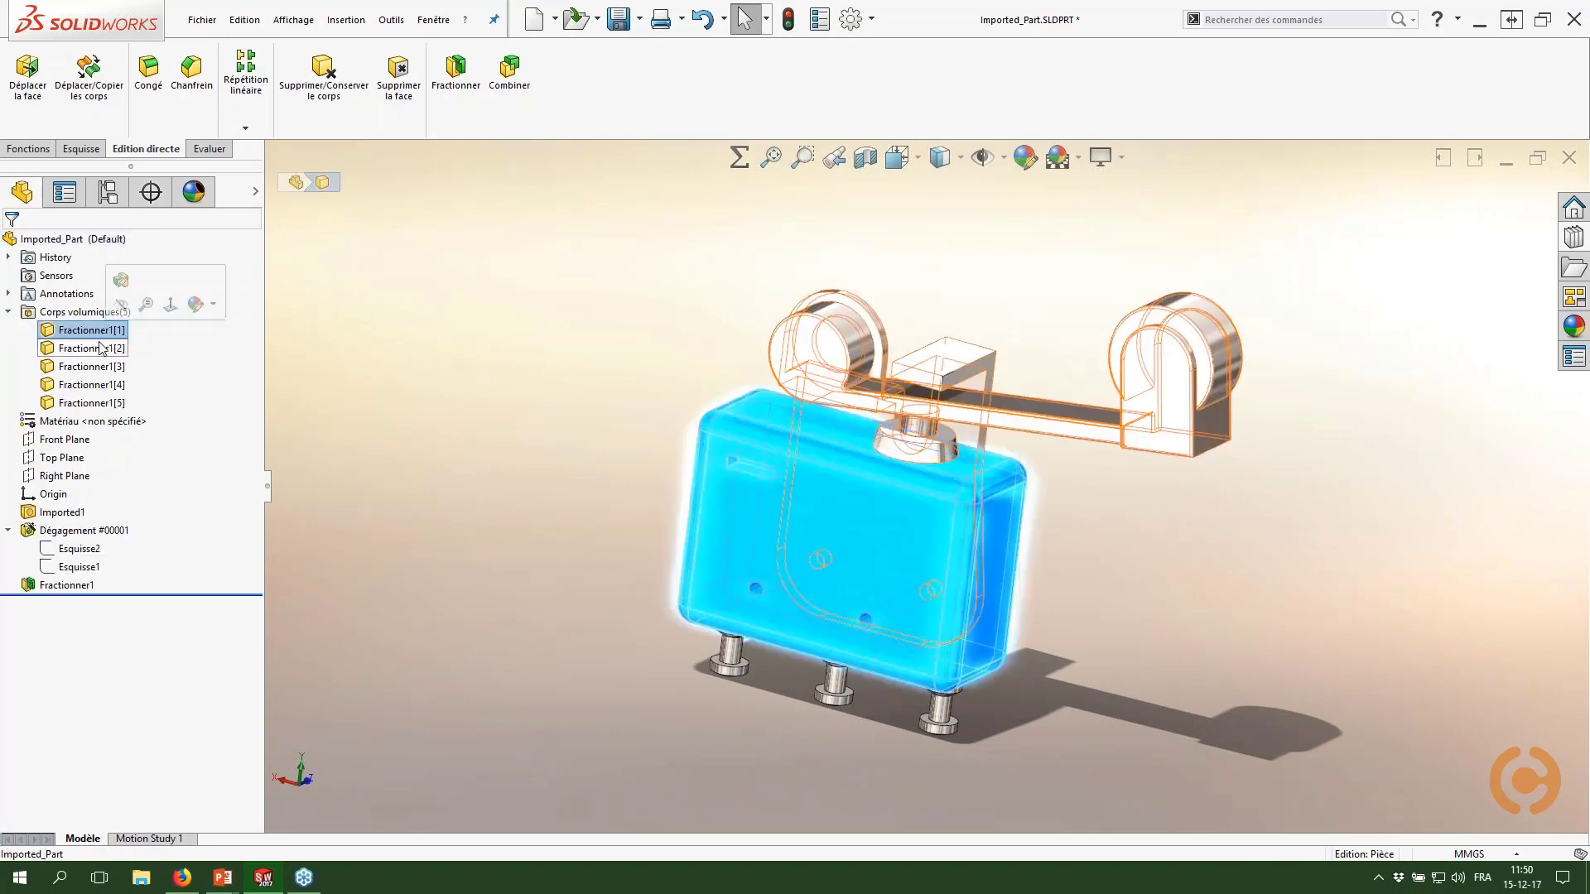
Step: Highlight the remaining split bodies on the model one after another from the list of solid bodies
{"action": "left_click", "coordinate": [98, 352]}
{"action": "left_click", "coordinate": [99, 370]}
{"action": "left_click", "coordinate": [102, 388]}
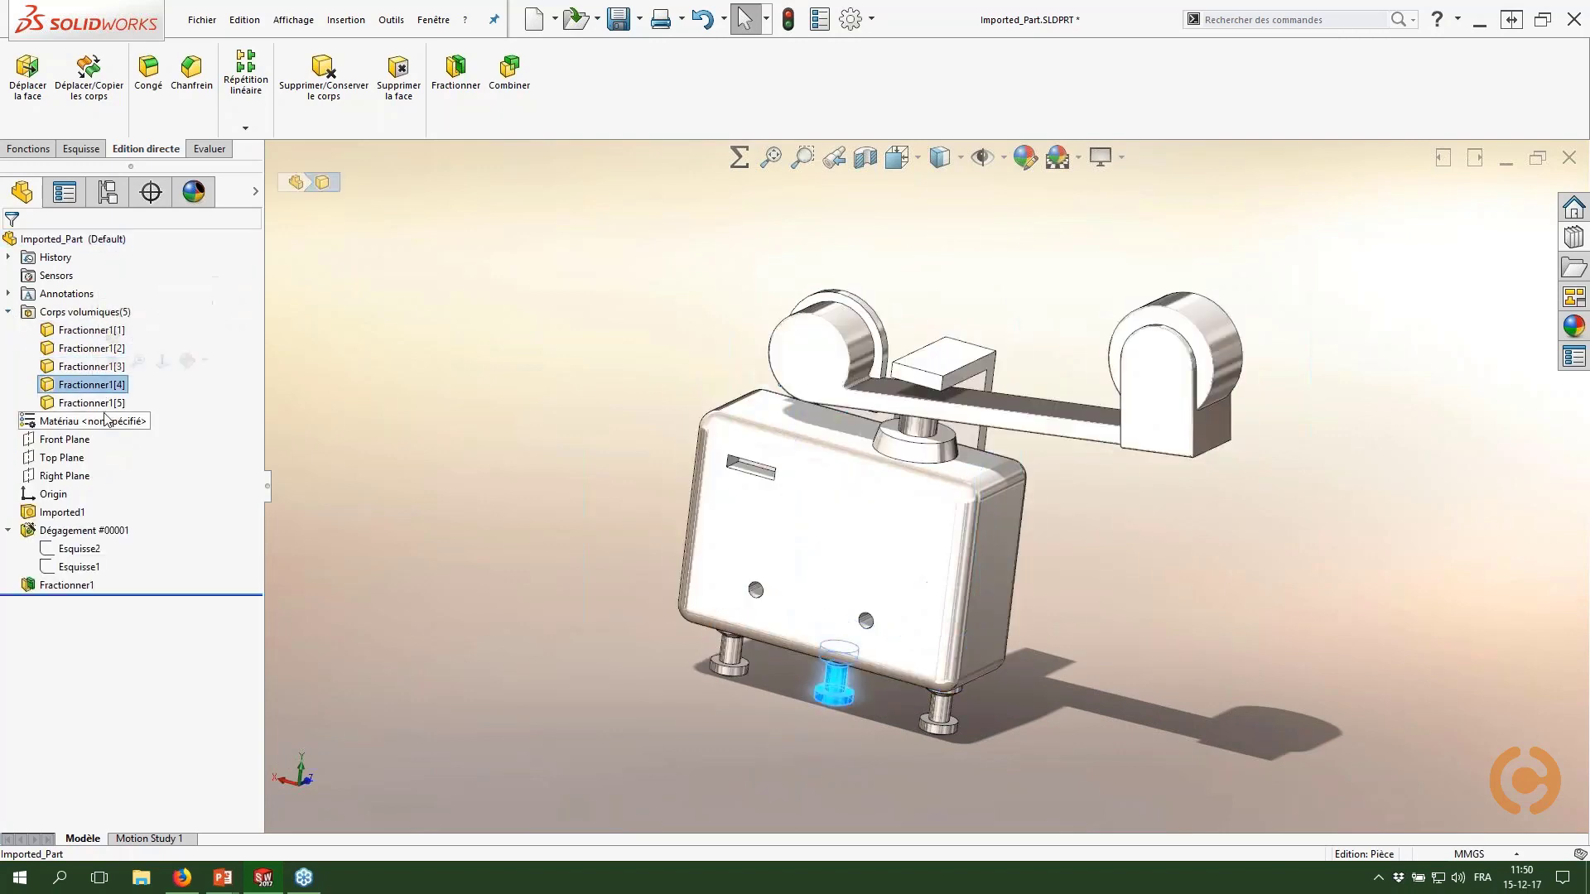
{"action": "left_click", "coordinate": [113, 422]}
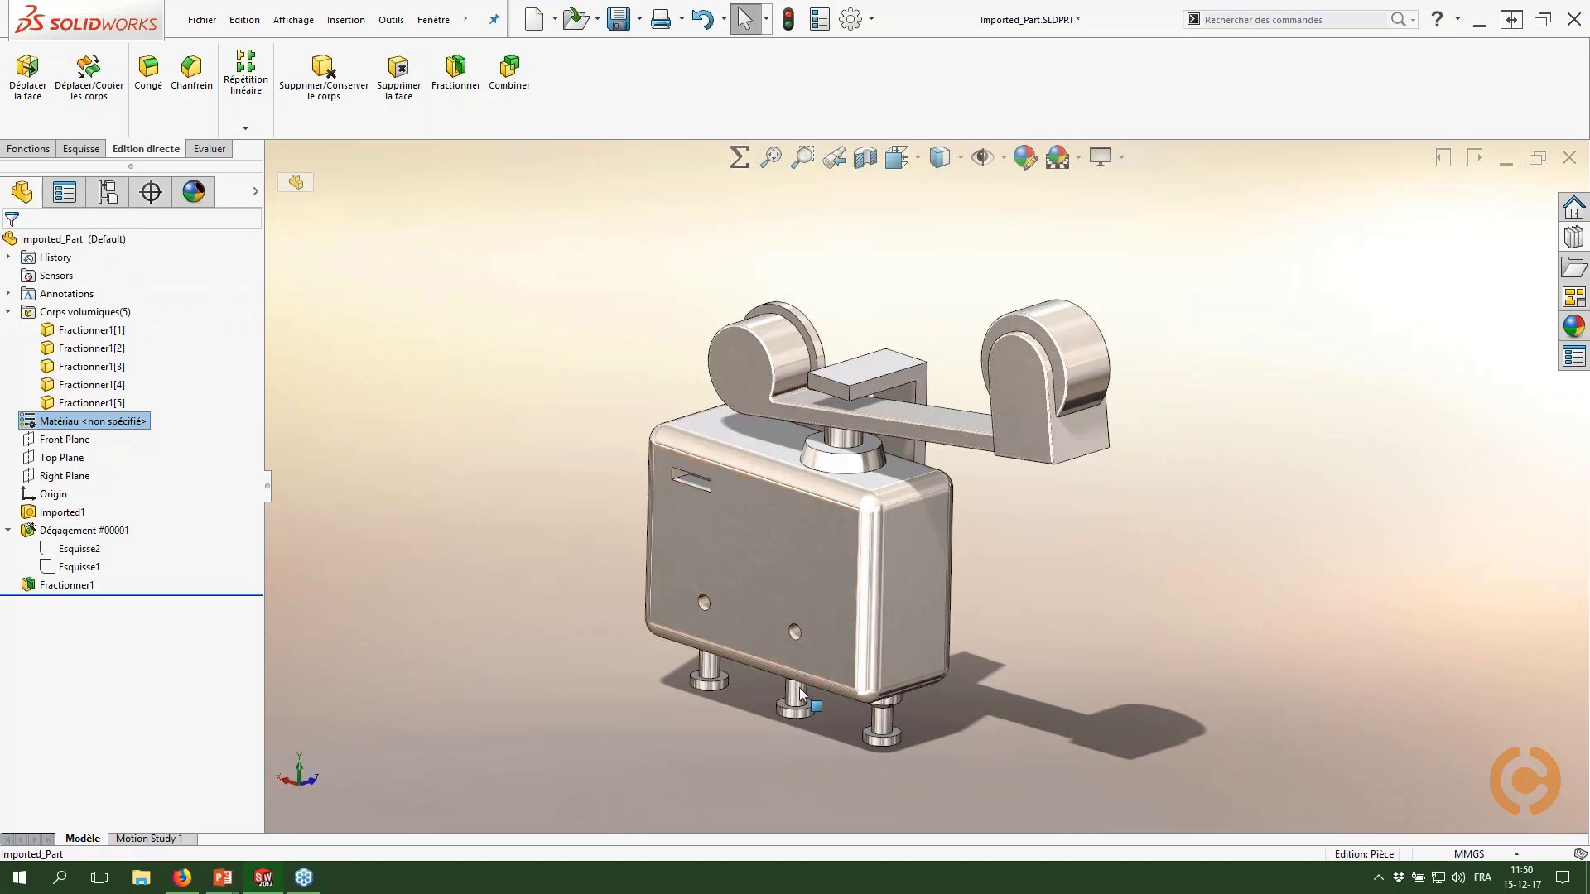
Step: Delete the nearest end pin and the middle pin bodies from the housing's underside, keeping the far end pin
{"action": "middle_click_drag", "start_coordinate": [798, 688], "coordinate": [791, 248]}
{"action": "middle_click_drag", "start_coordinate": [853, 609], "coordinate": [788, 433]}
{"action": "scroll", "coordinate": [789, 434], "scroll_direction": "down", "scroll_amount": 3}
{"action": "scroll", "coordinate": [786, 433], "scroll_direction": "down", "scroll_amount": 2}
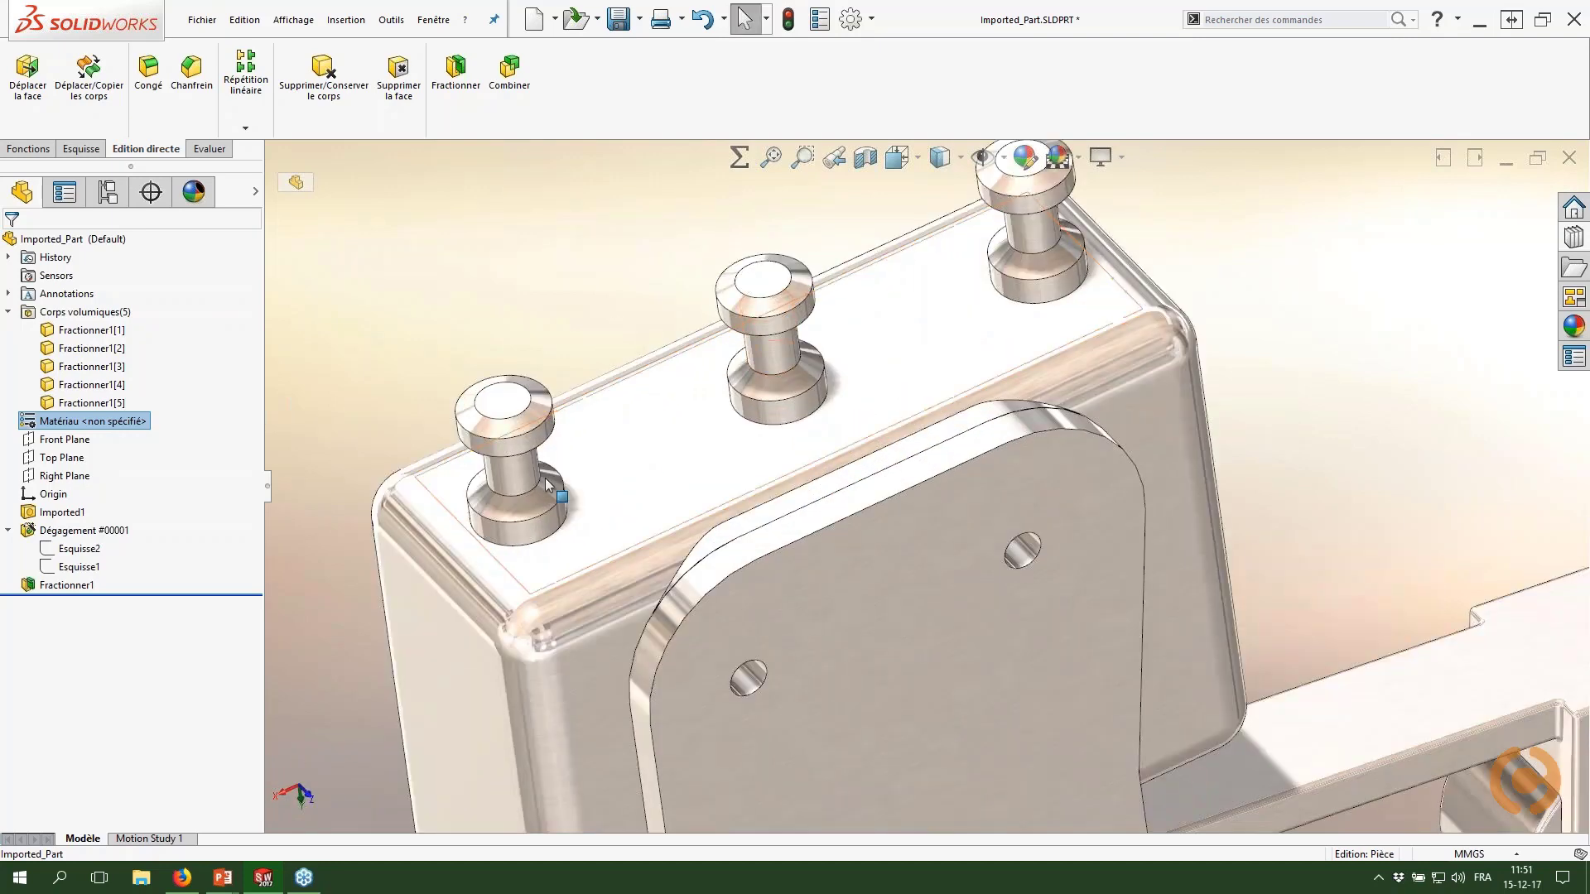
{"action": "scroll", "coordinate": [832, 451], "scroll_direction": "up", "scroll_amount": 4}
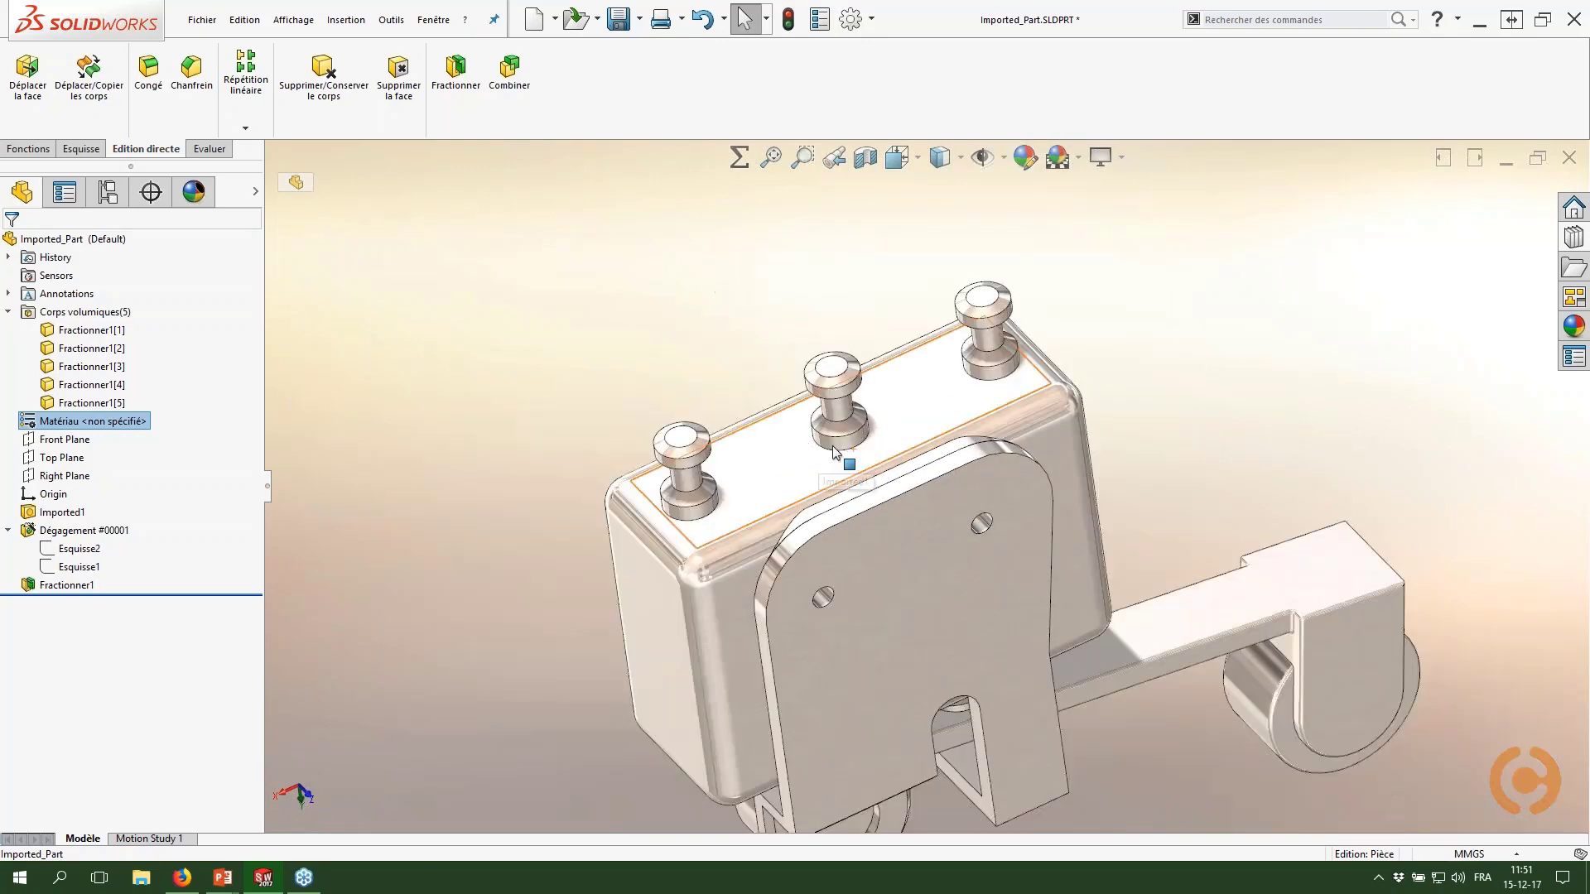
{"action": "left_click", "coordinate": [686, 307]}
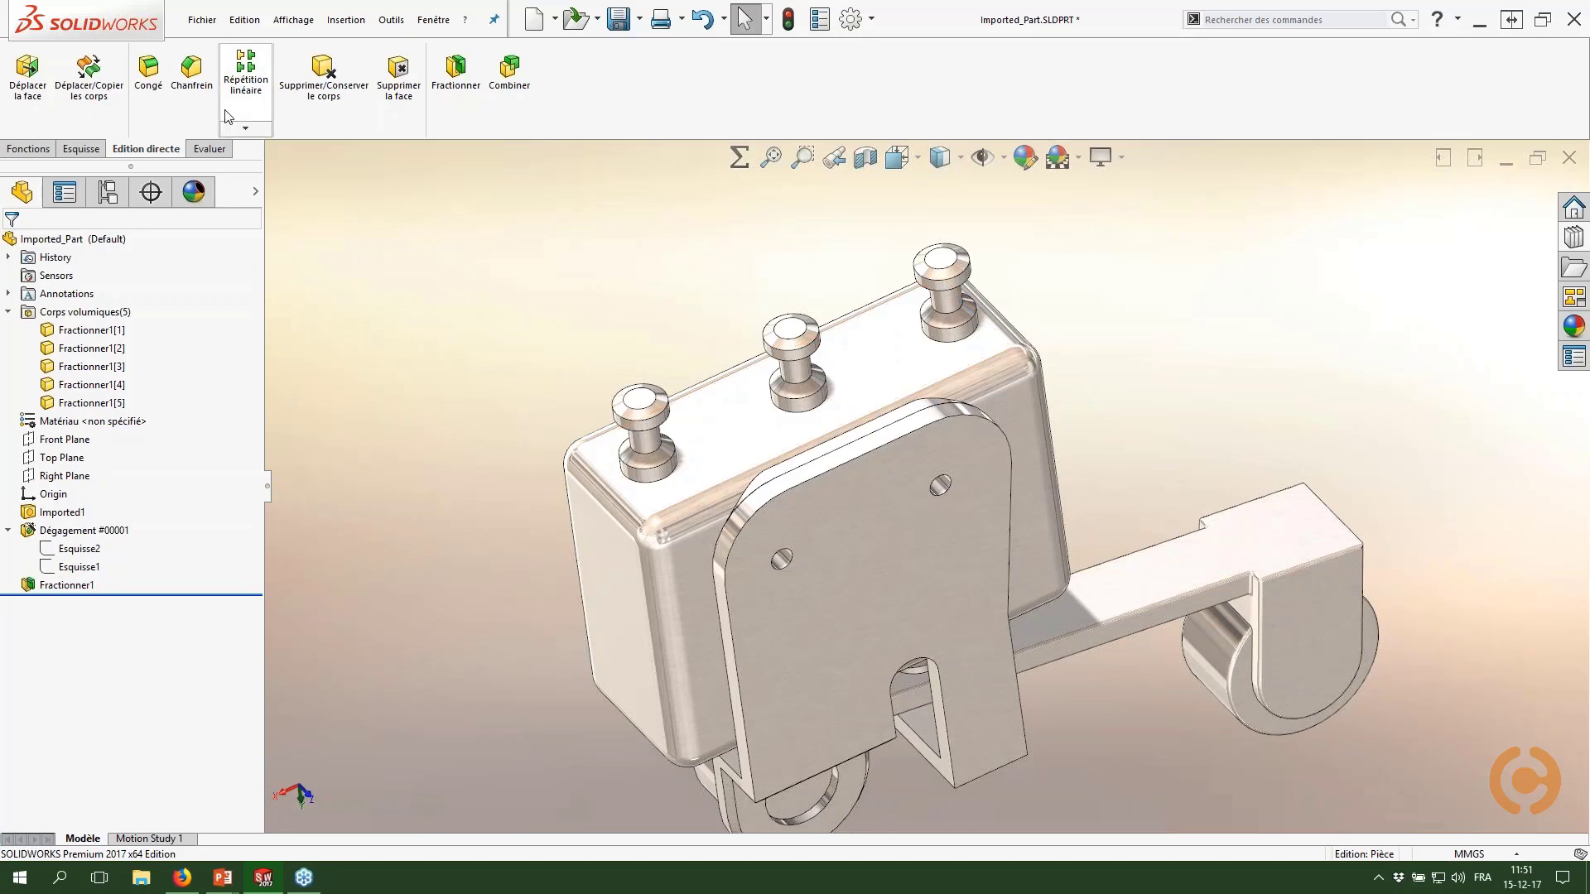
{"action": "left_click", "coordinate": [328, 89]}
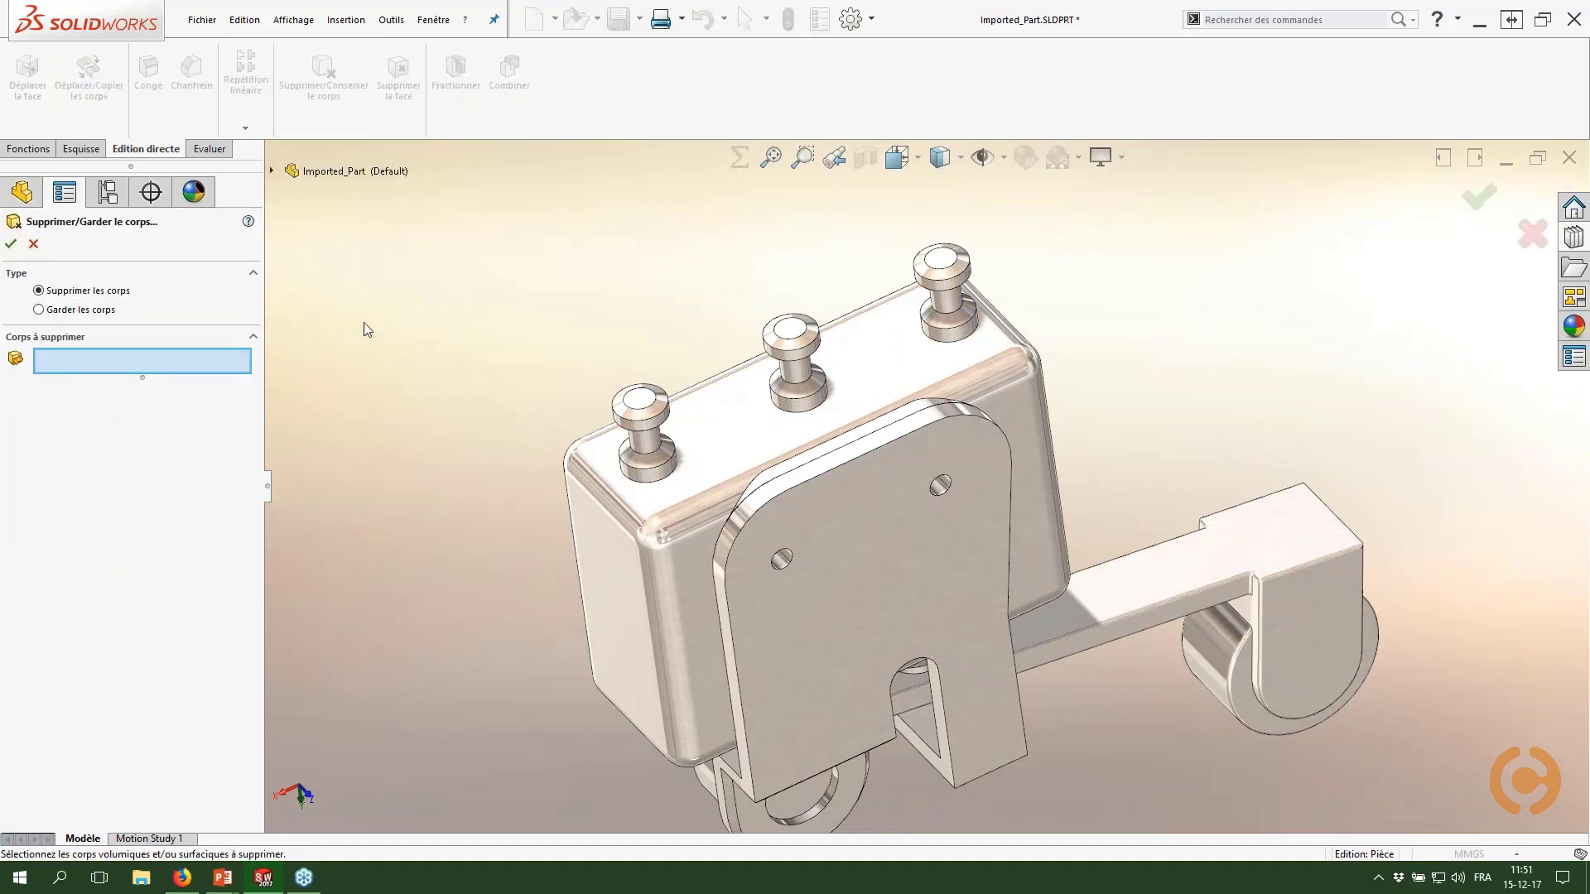
{"action": "scroll", "coordinate": [828, 356], "scroll_direction": "down", "scroll_amount": 2}
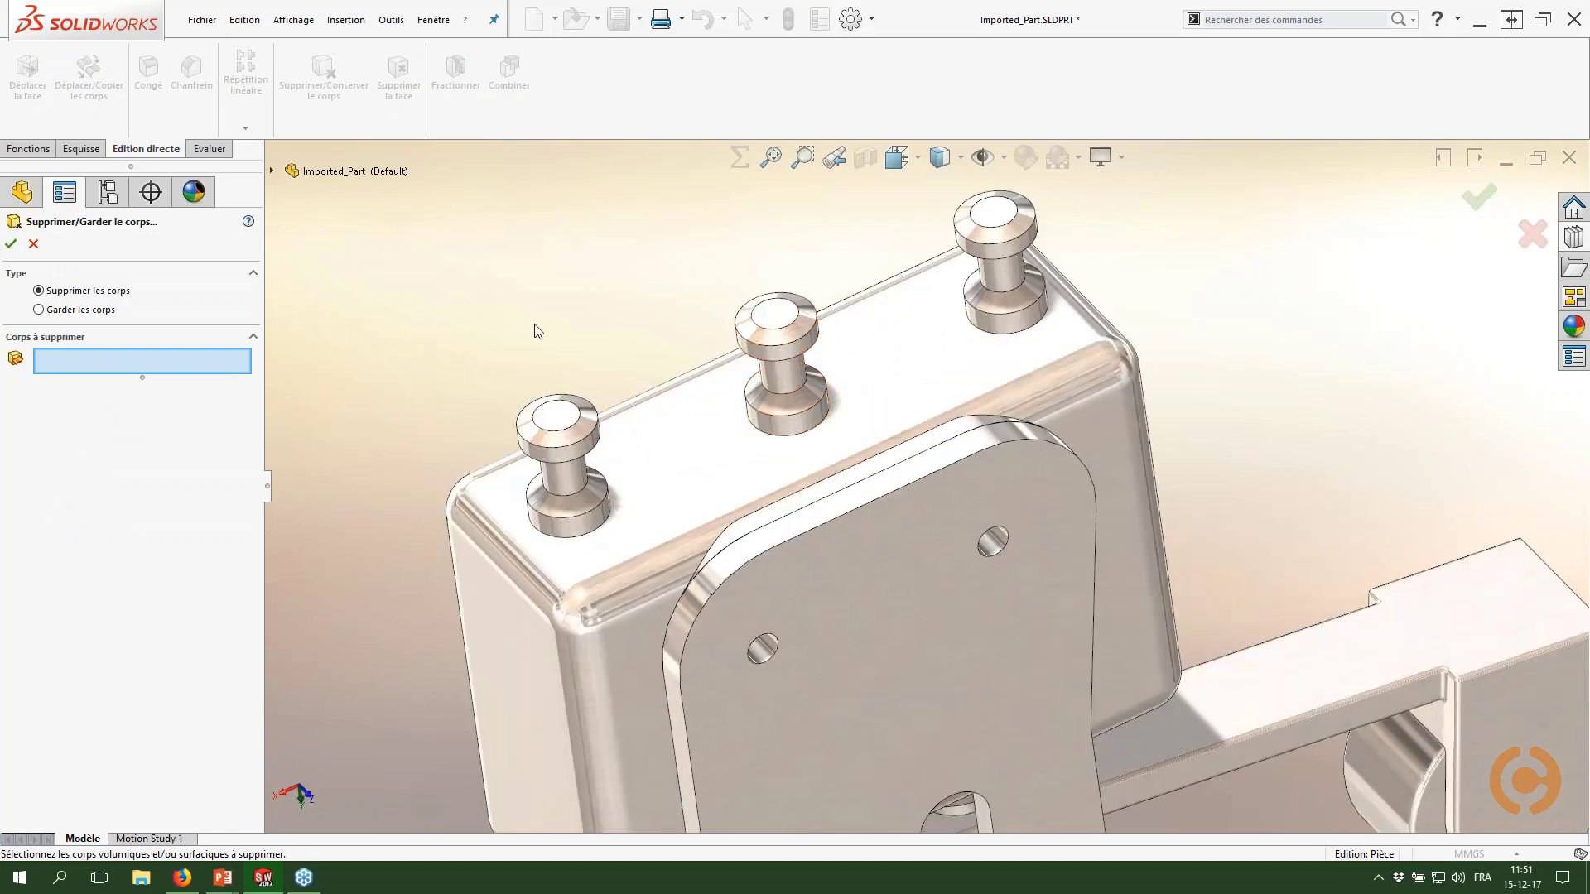
{"action": "left_click", "coordinate": [560, 451]}
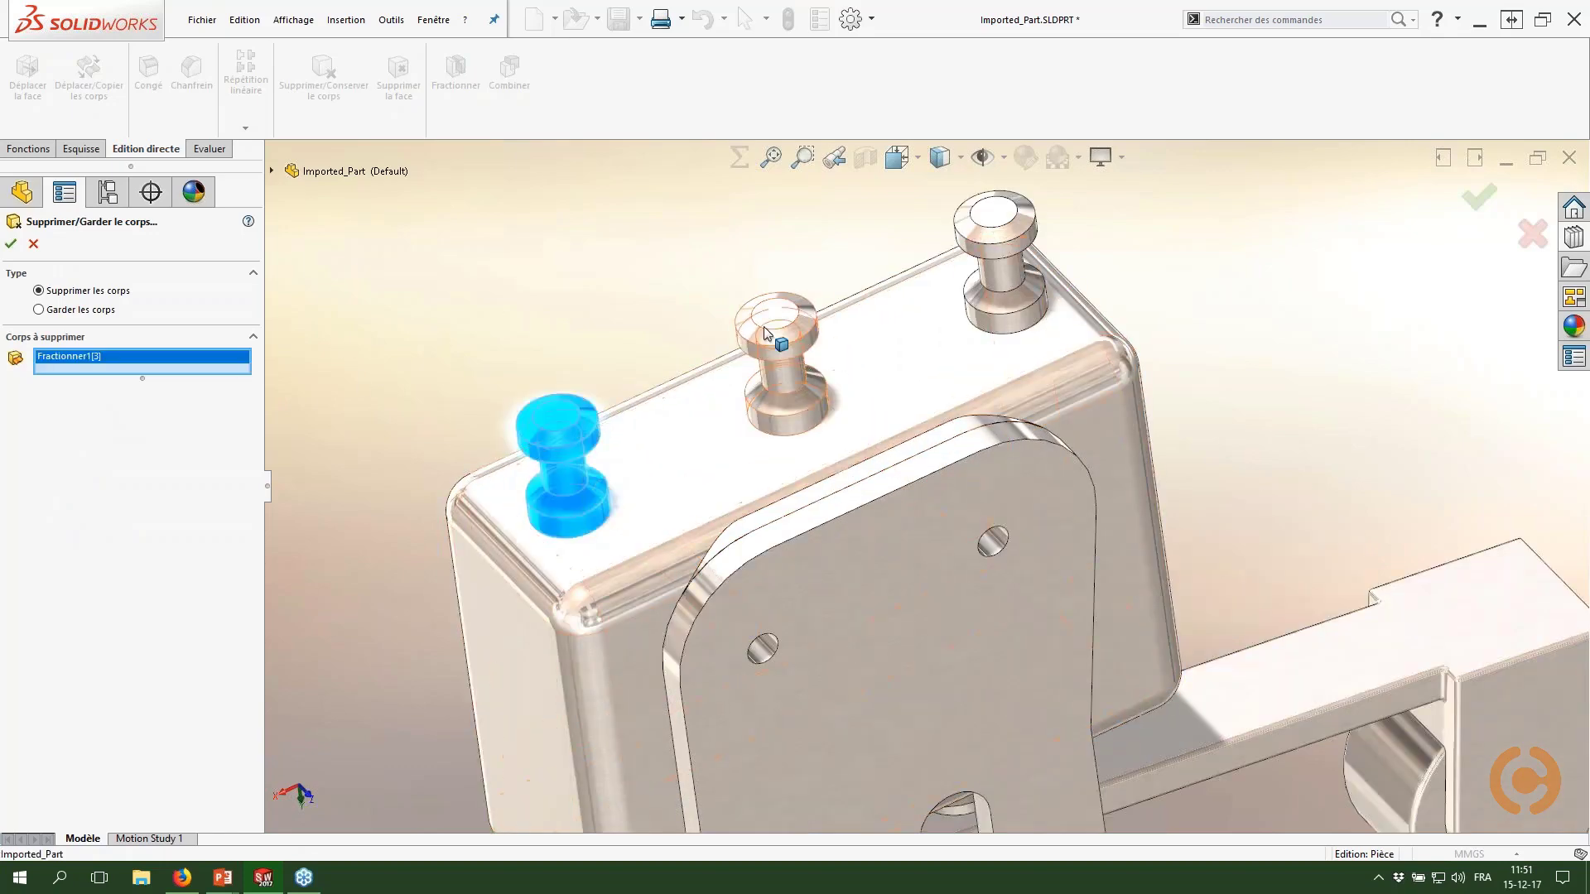
{"action": "left_click", "coordinate": [780, 369]}
{"action": "left_click", "coordinate": [11, 243]}
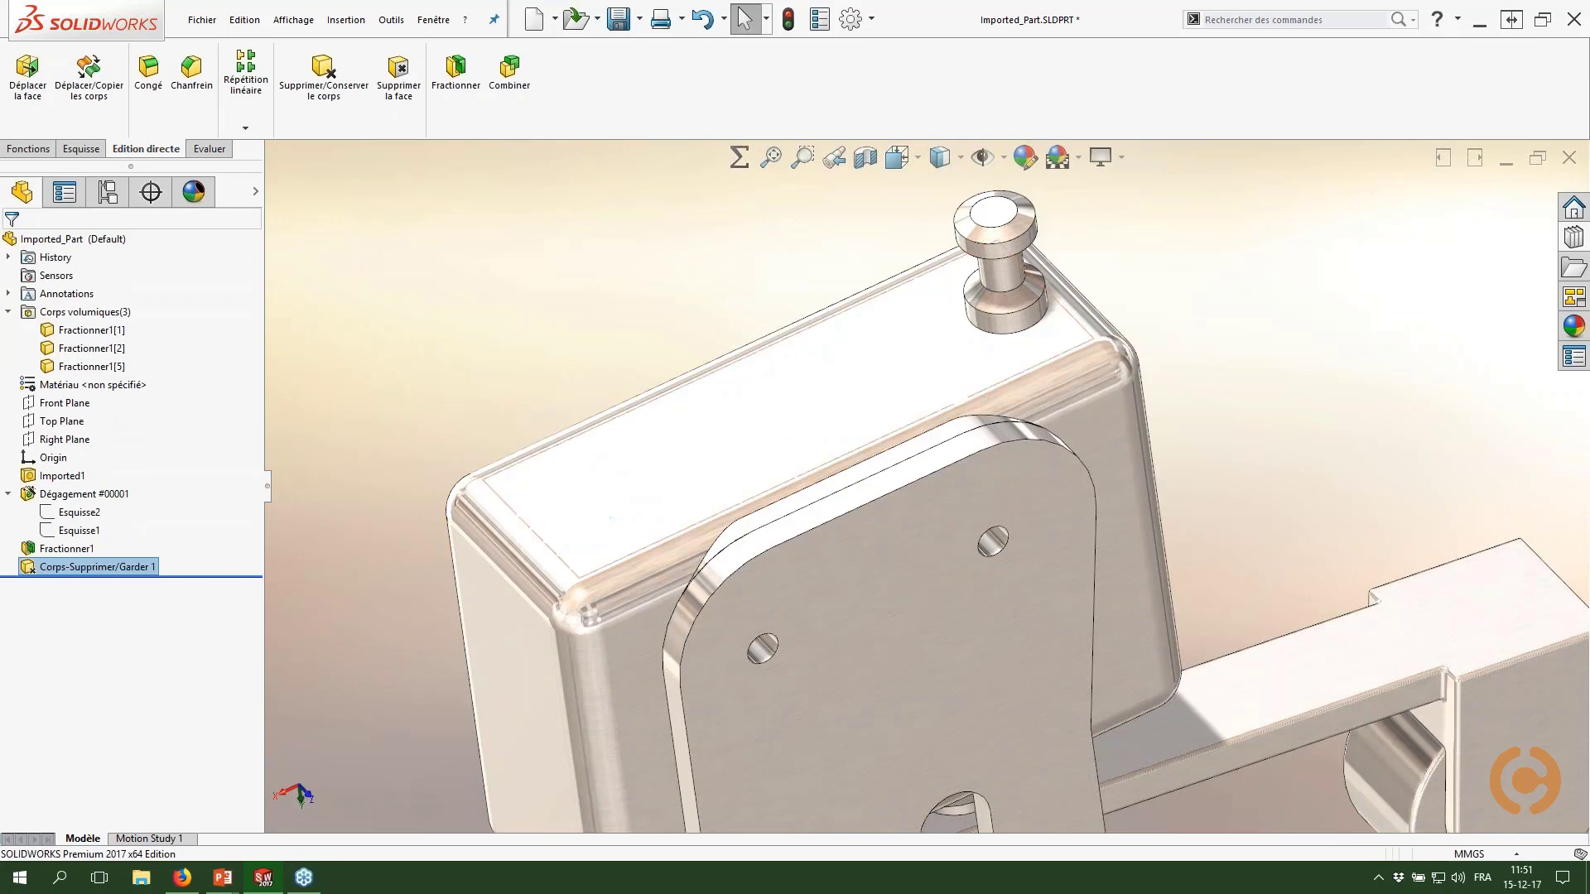
Step: Start a linear pattern of the remaining pin body along the housing's long underside edge, reversed so the copies run over the housing
{"action": "key", "text": "z"}
{"action": "left_click", "coordinate": [582, 428]}
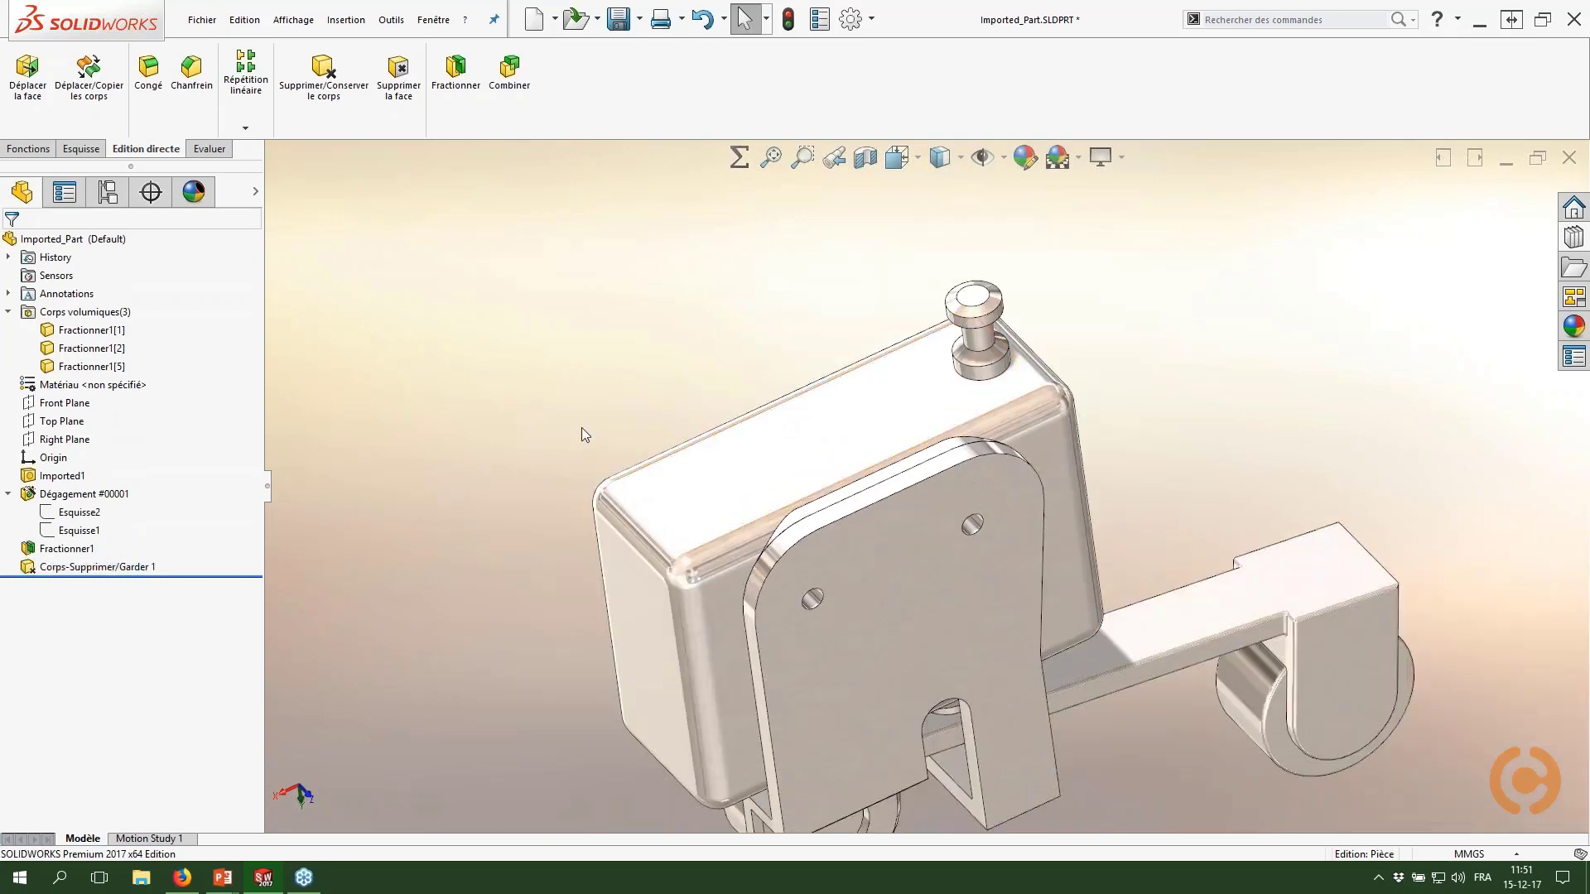
{"action": "middle_click_drag", "start_coordinate": [583, 429], "coordinate": [596, 360]}
{"action": "middle_click_drag", "start_coordinate": [902, 339], "coordinate": [843, 457], "text": "ctrl"}
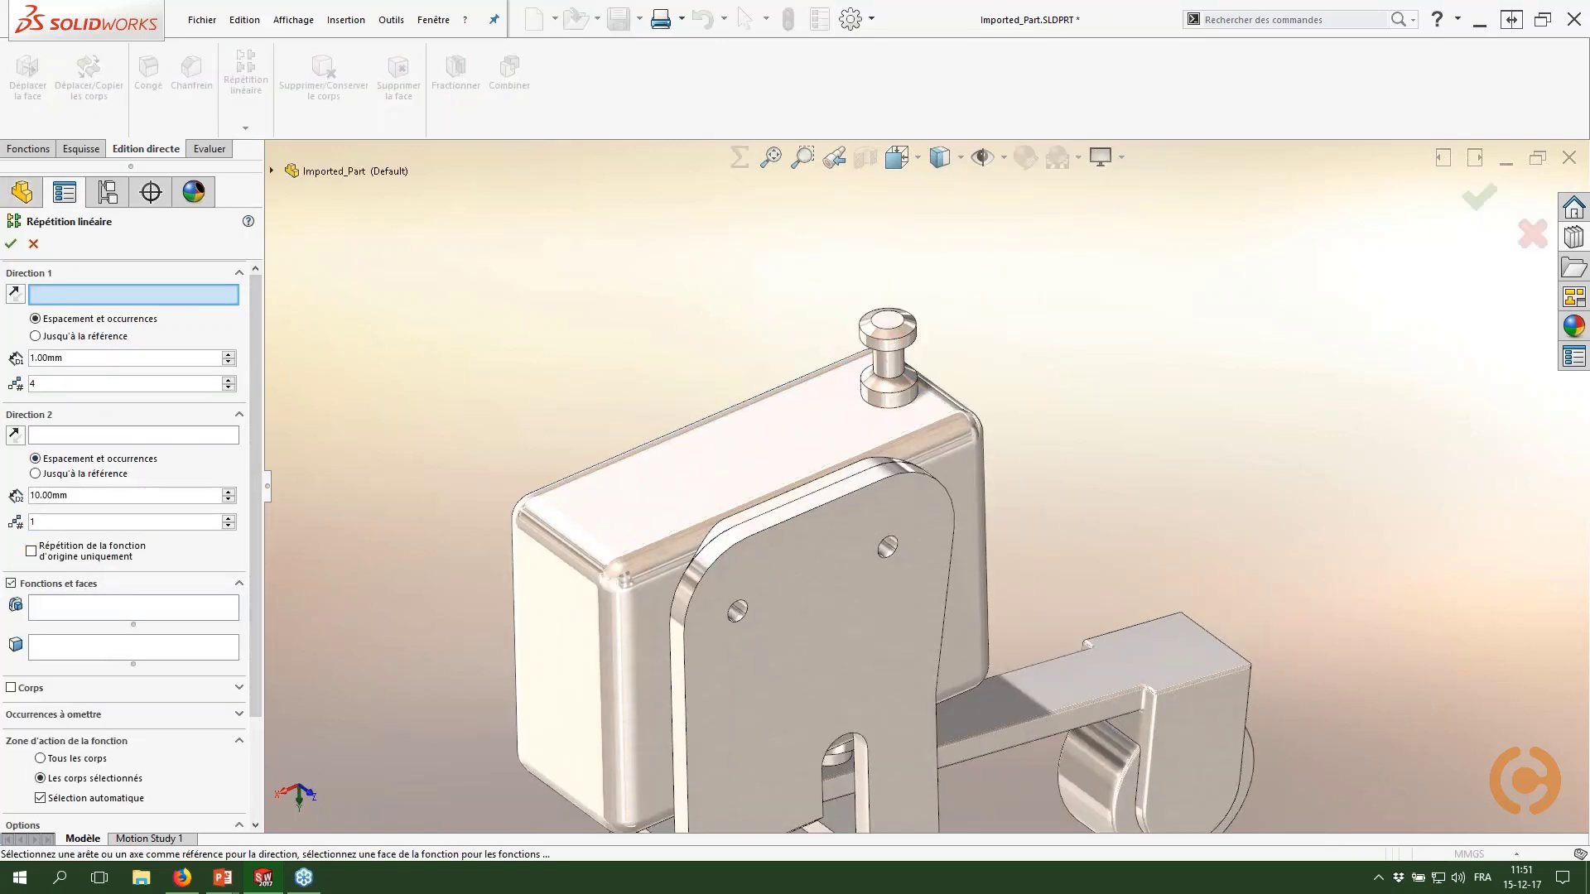
{"action": "left_click", "coordinate": [602, 470]}
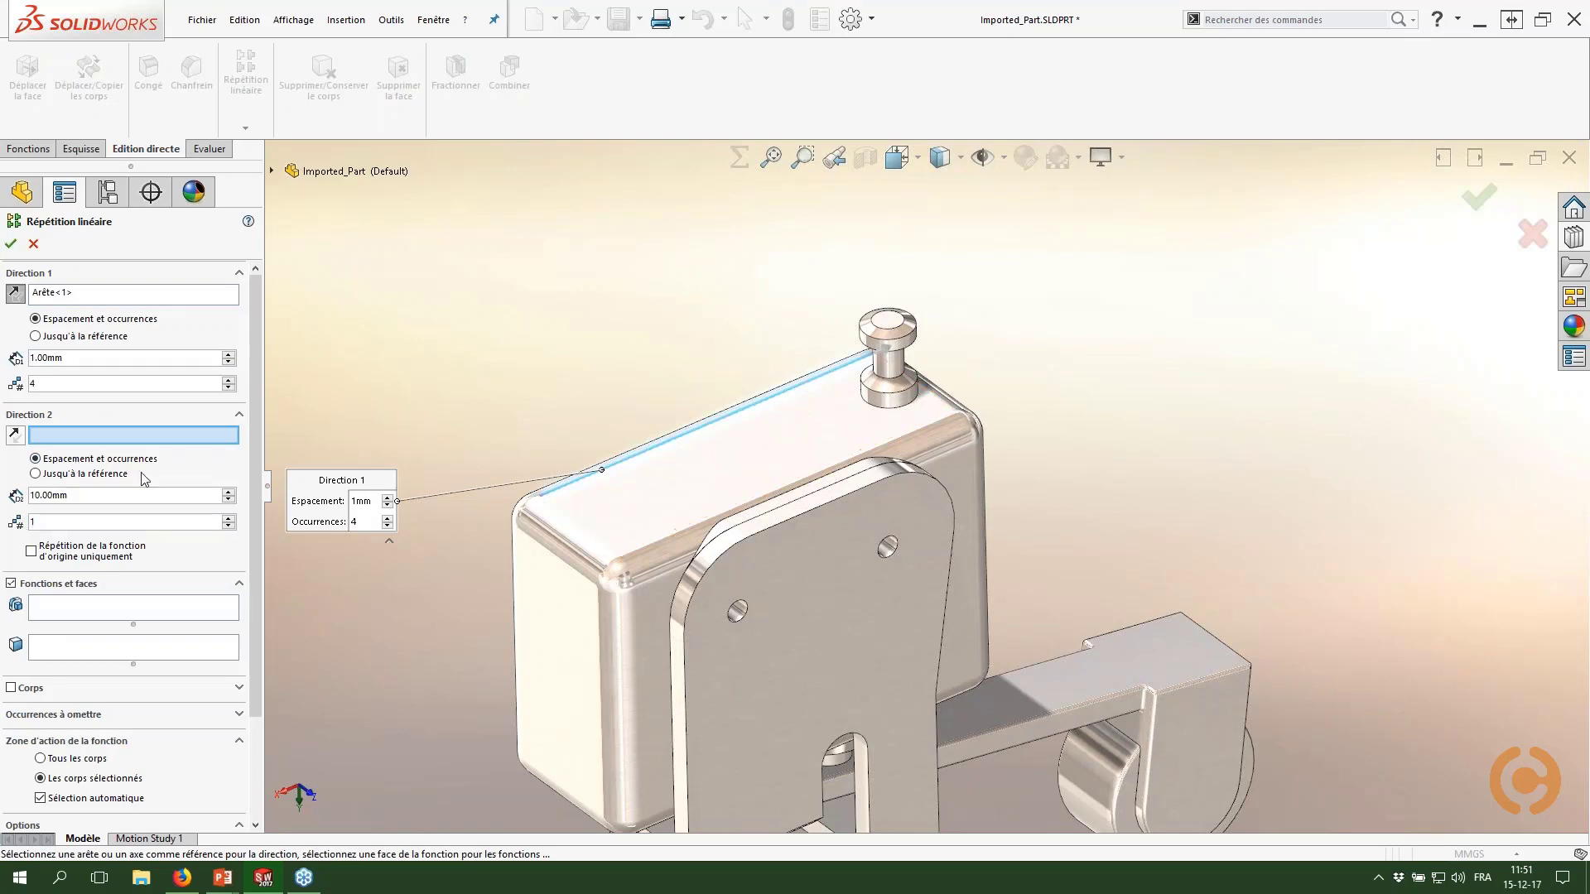
{"action": "left_click", "coordinate": [11, 688]}
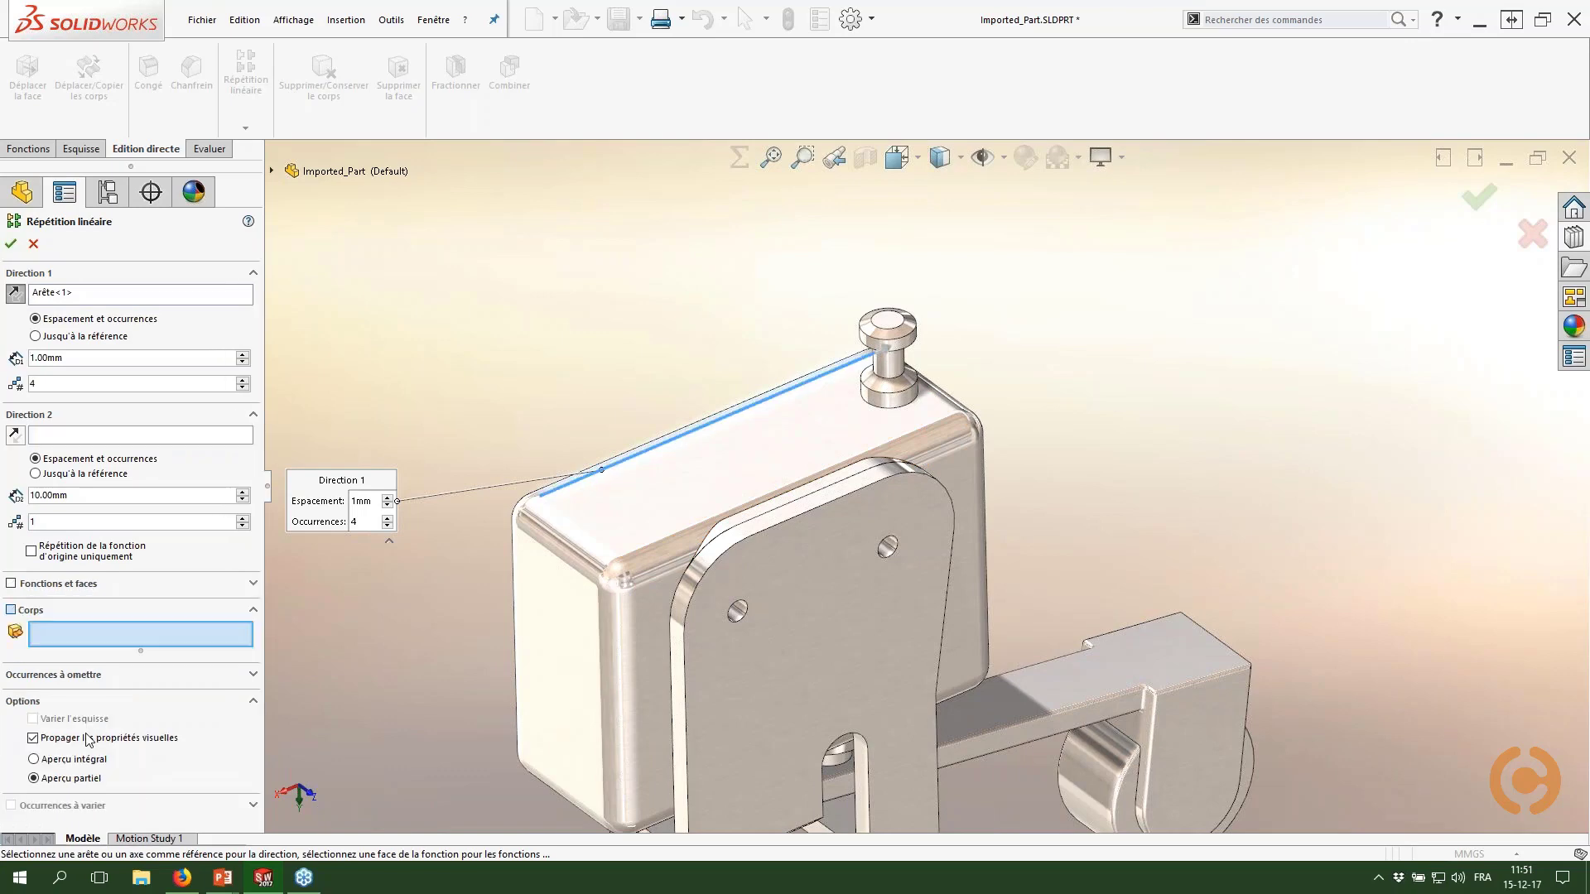
{"action": "left_click", "coordinate": [900, 374]}
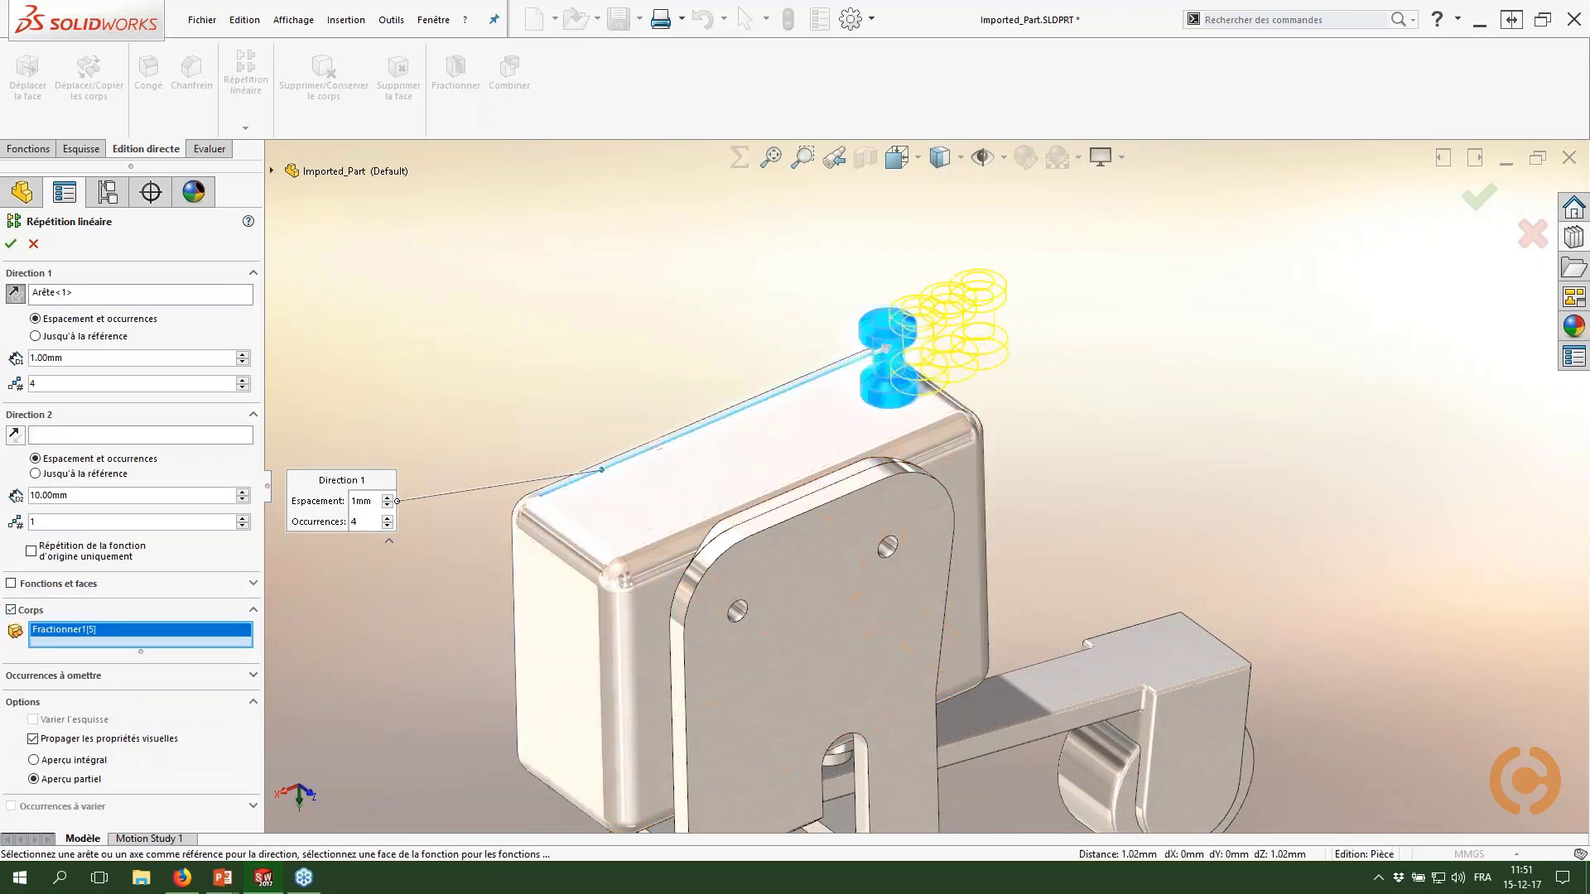
{"action": "left_click", "coordinate": [15, 292]}
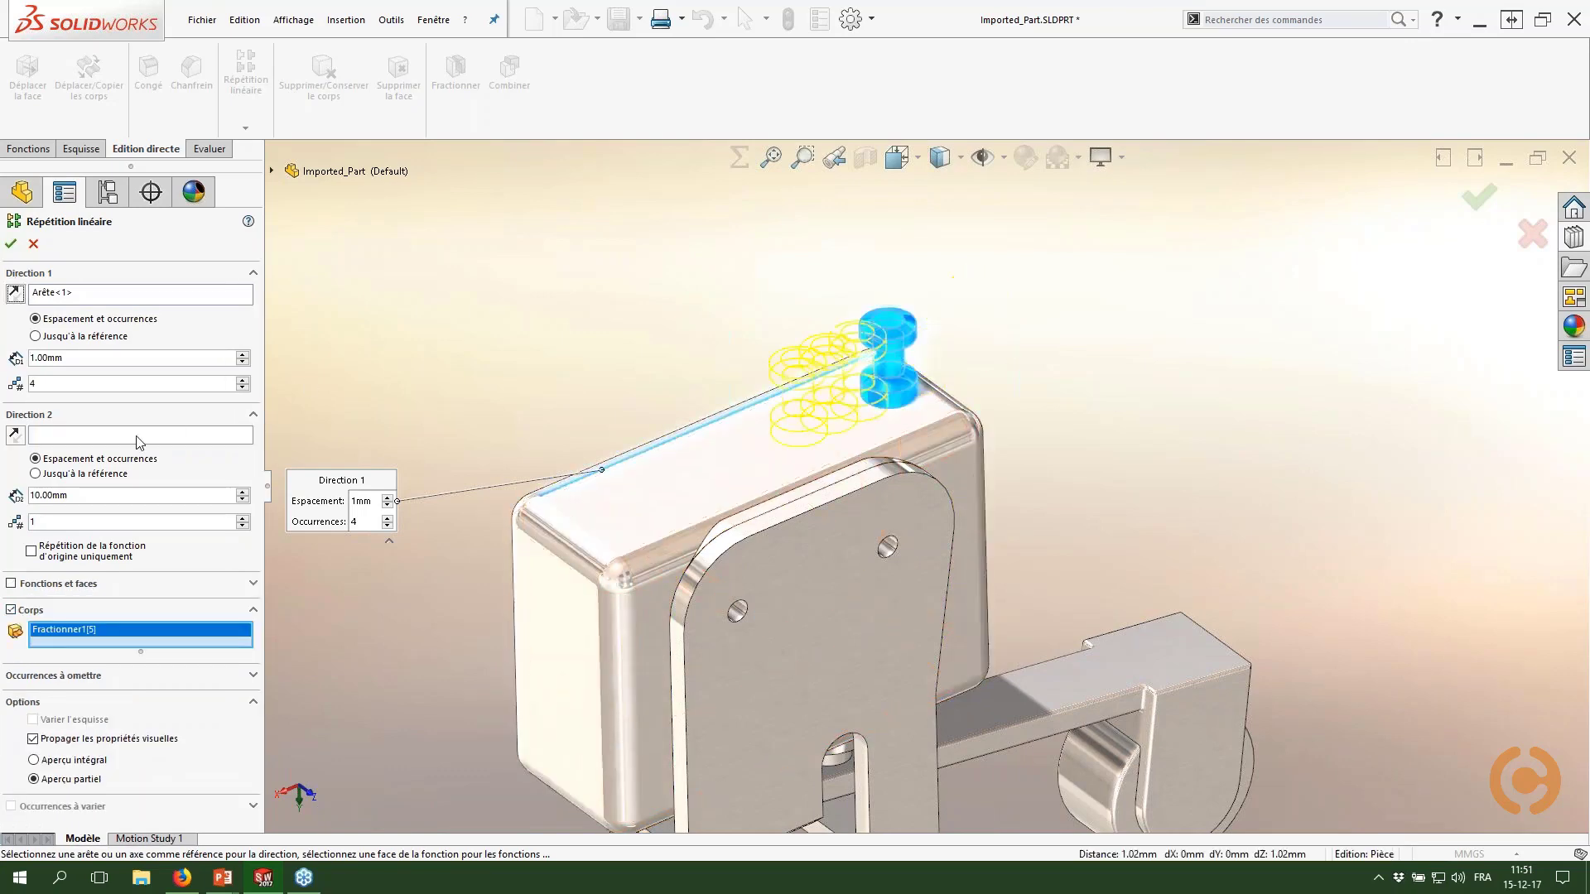
Step: Set the pin pattern's spacing to 4 mm and its number of occurrences to 3
{"action": "left_click", "coordinate": [242, 355]}
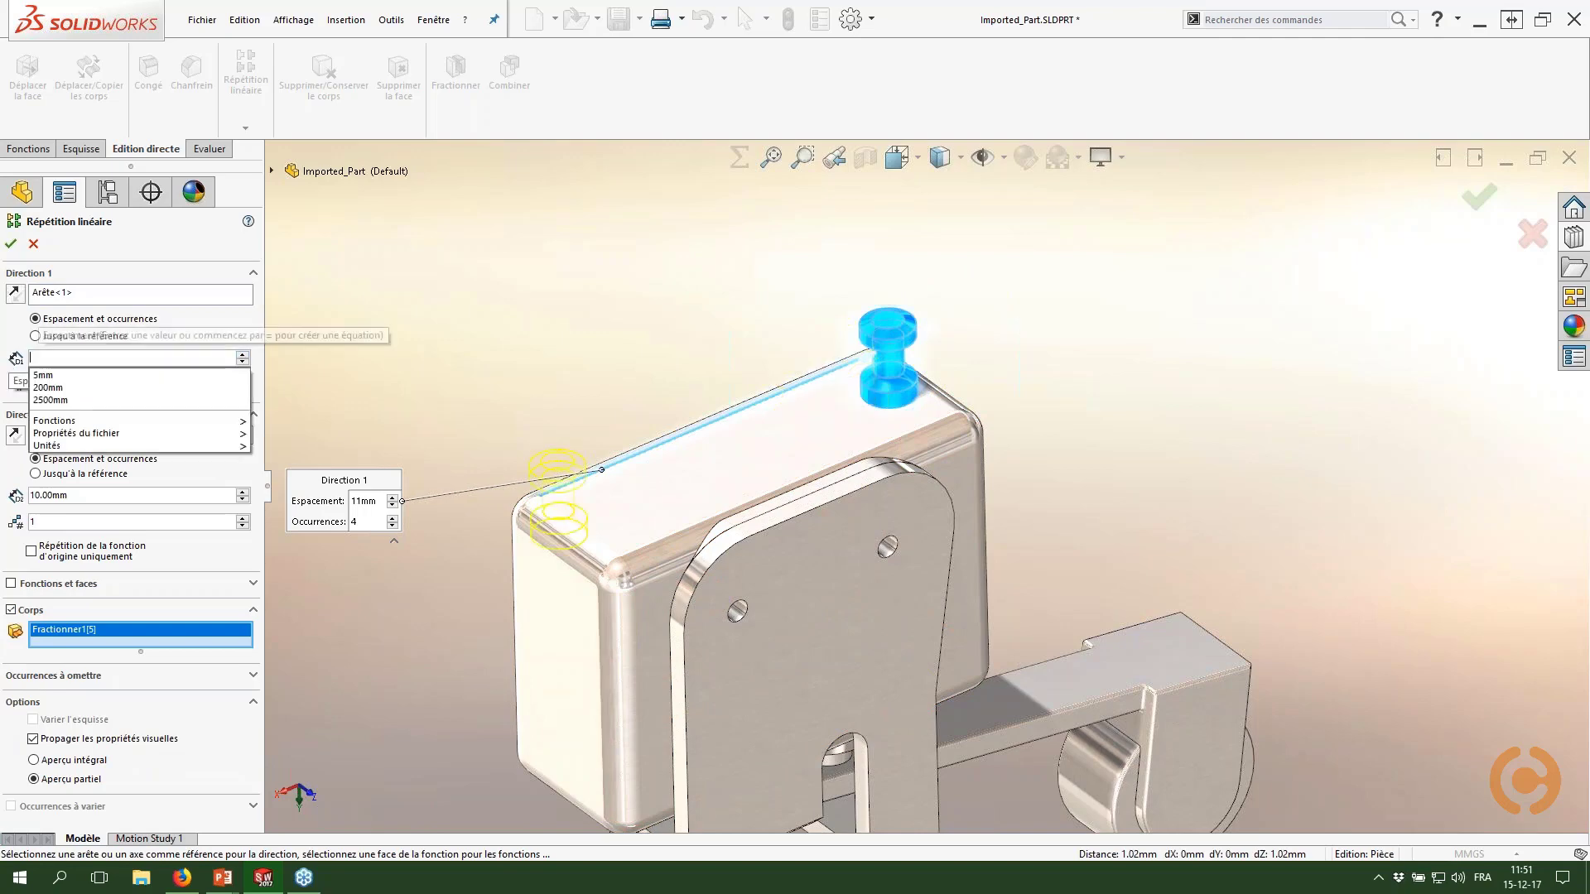
{"action": "type", "text": "4"}
{"action": "key", "text": "Return"}
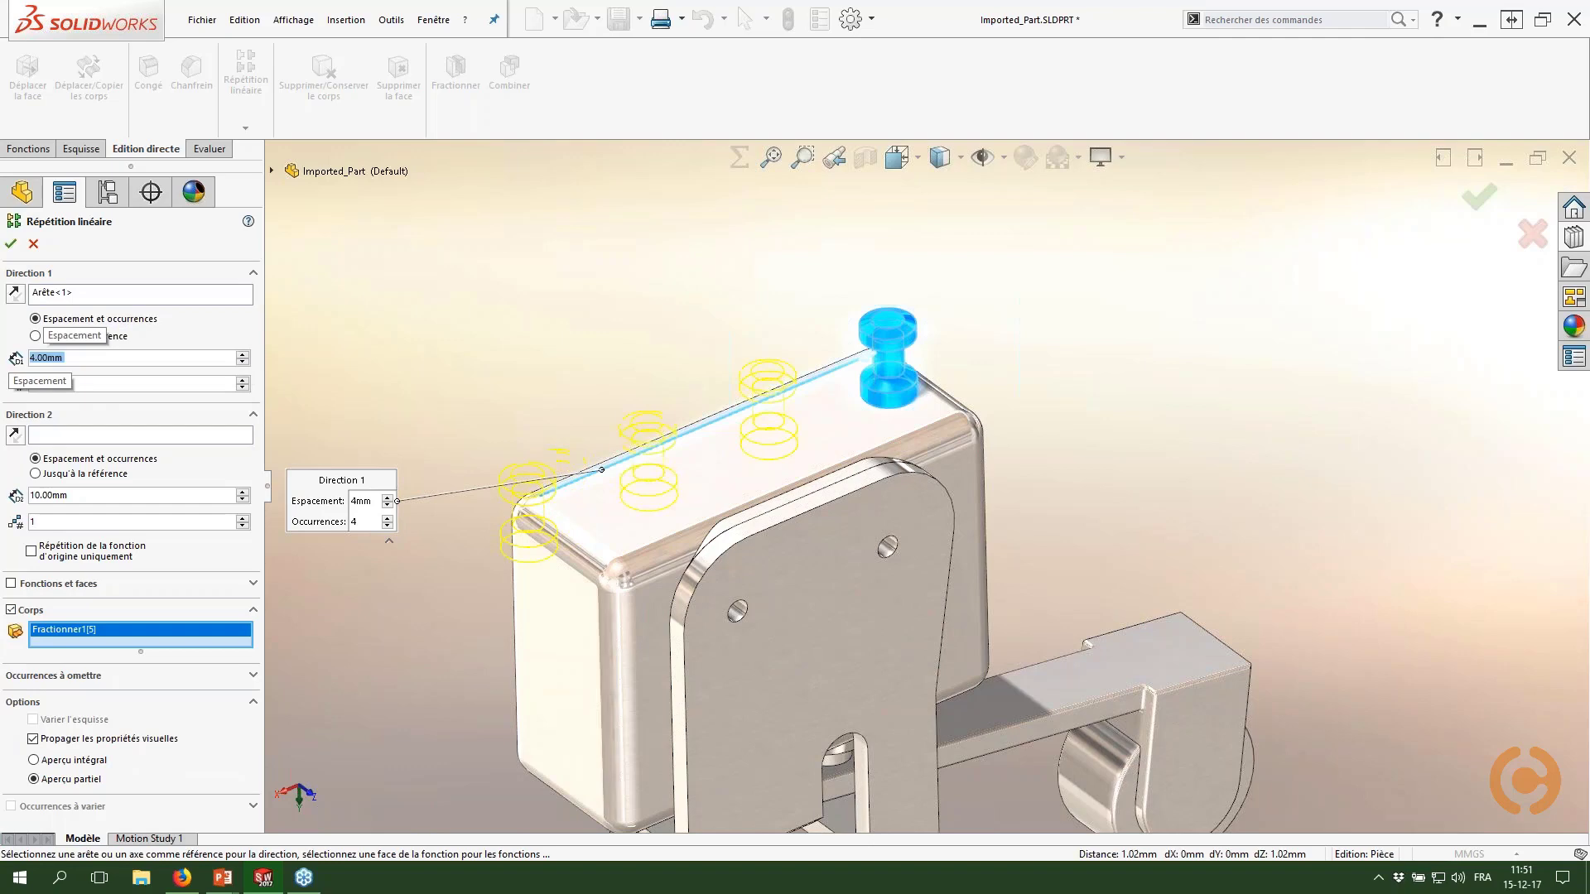
{"action": "left_click", "coordinate": [81, 383]}
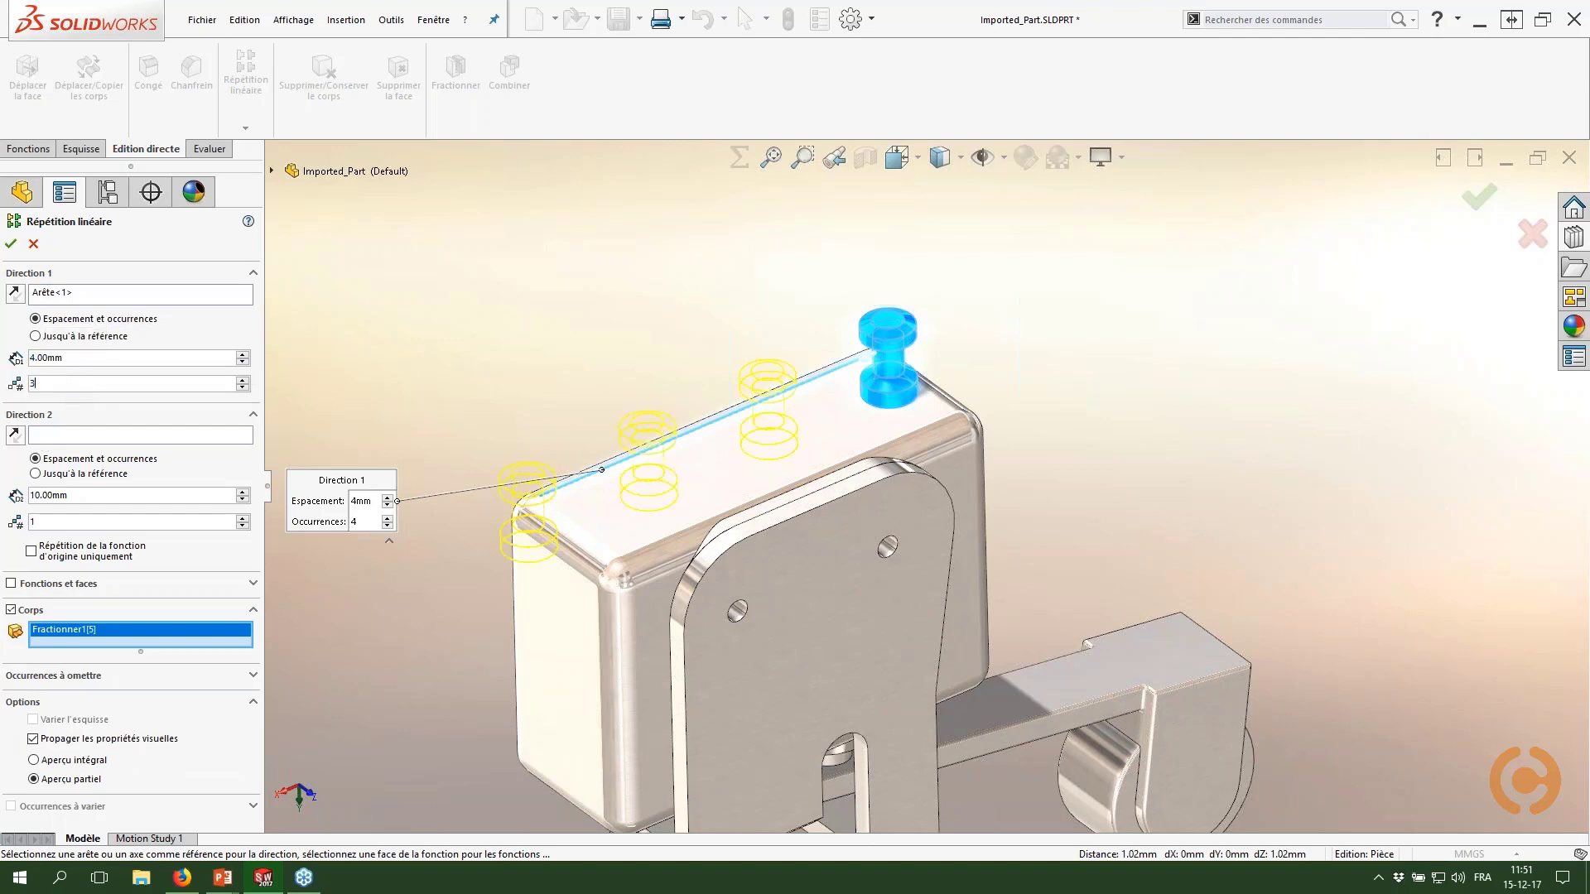
{"action": "type", "text": "3"}
{"action": "key", "text": "Return"}
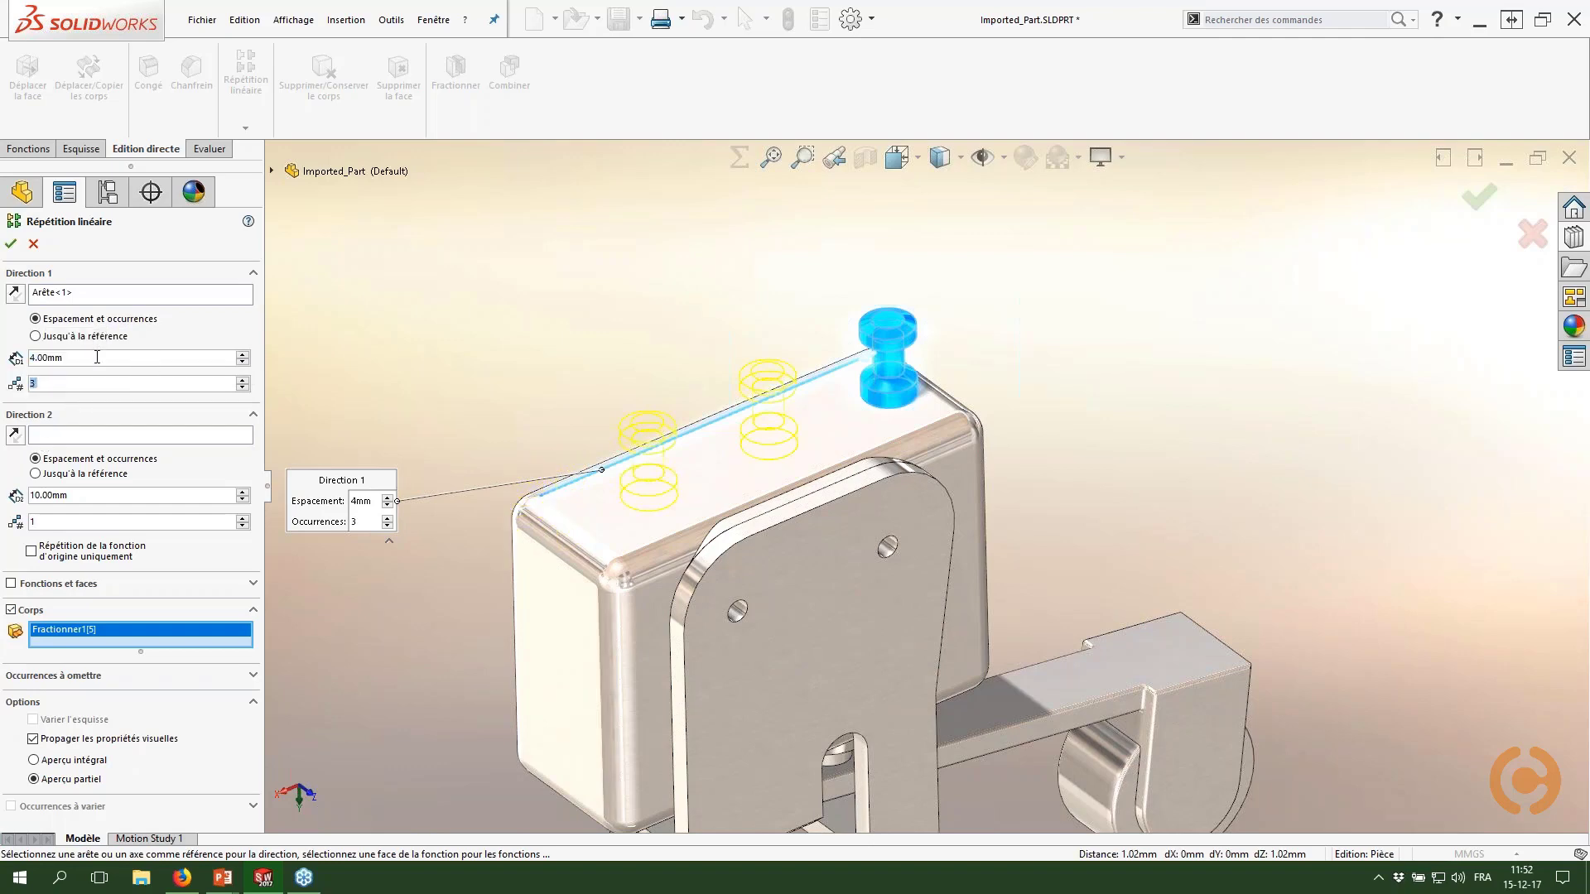
Step: Try a 2 mm spacing for the pin pattern, settle on 3 mm, and complete the pattern
{"action": "type", "text": "2"}
{"action": "key", "text": "Return"}
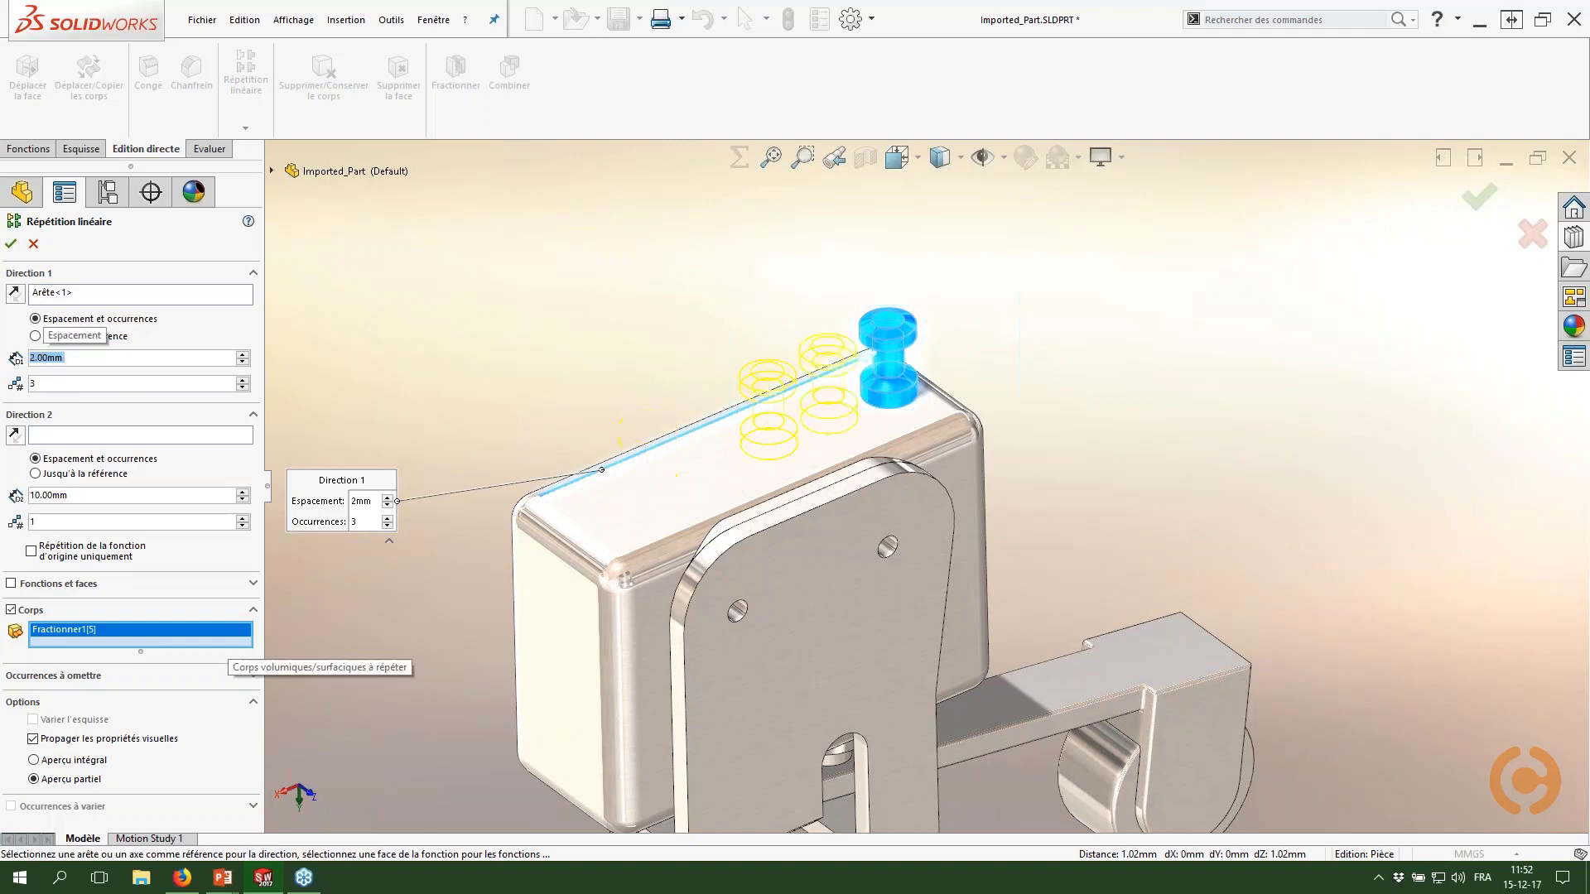
{"action": "left_click", "coordinate": [73, 361]}
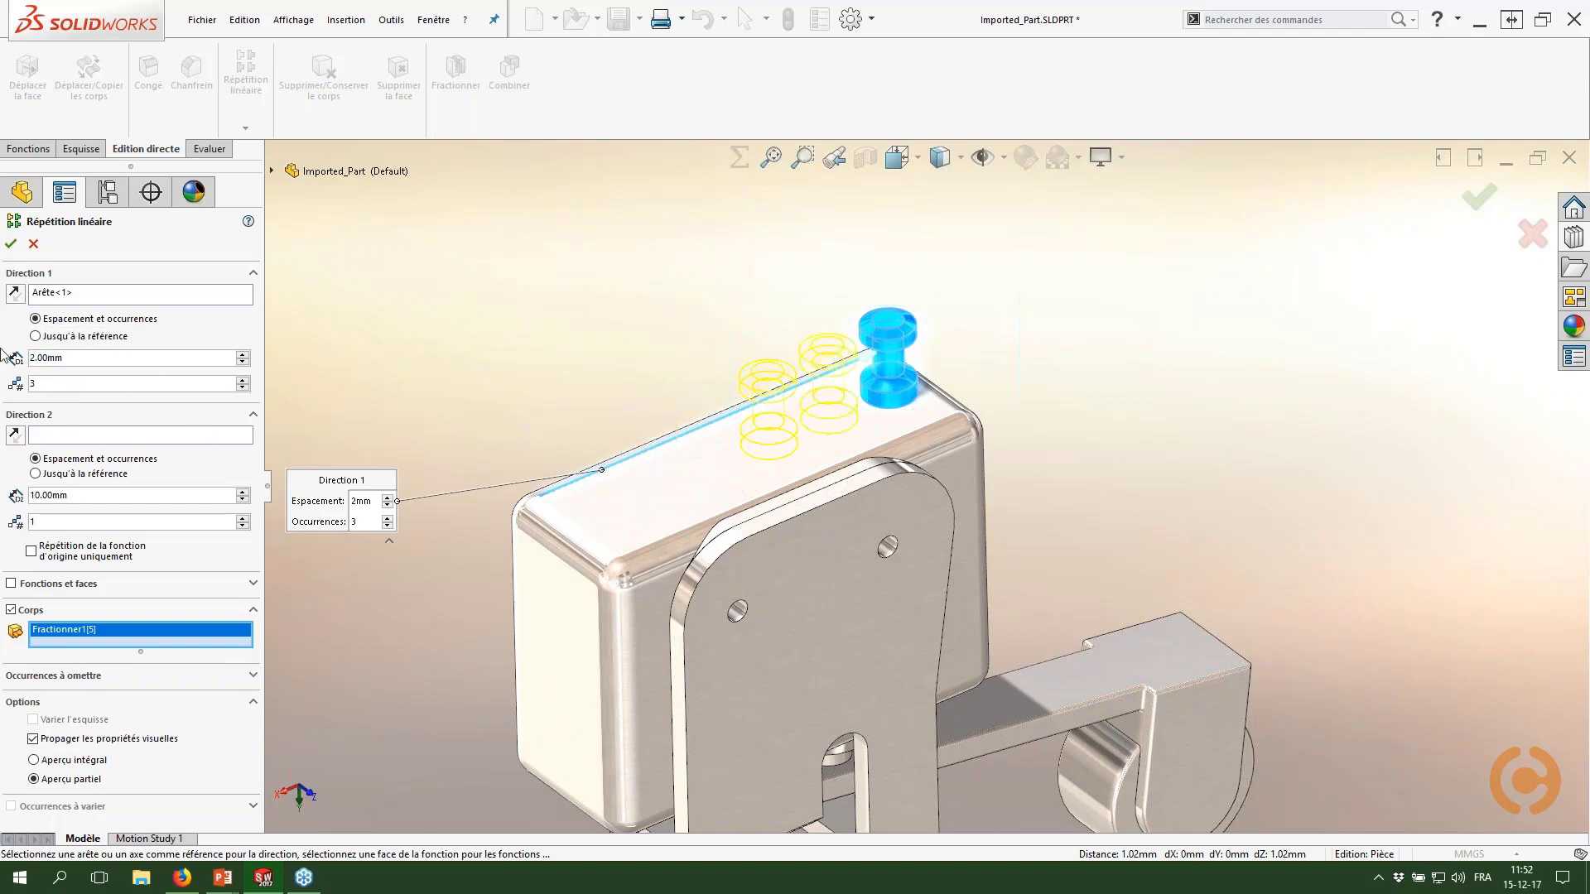
{"action": "type", "text": "3"}
{"action": "key", "text": "Return"}
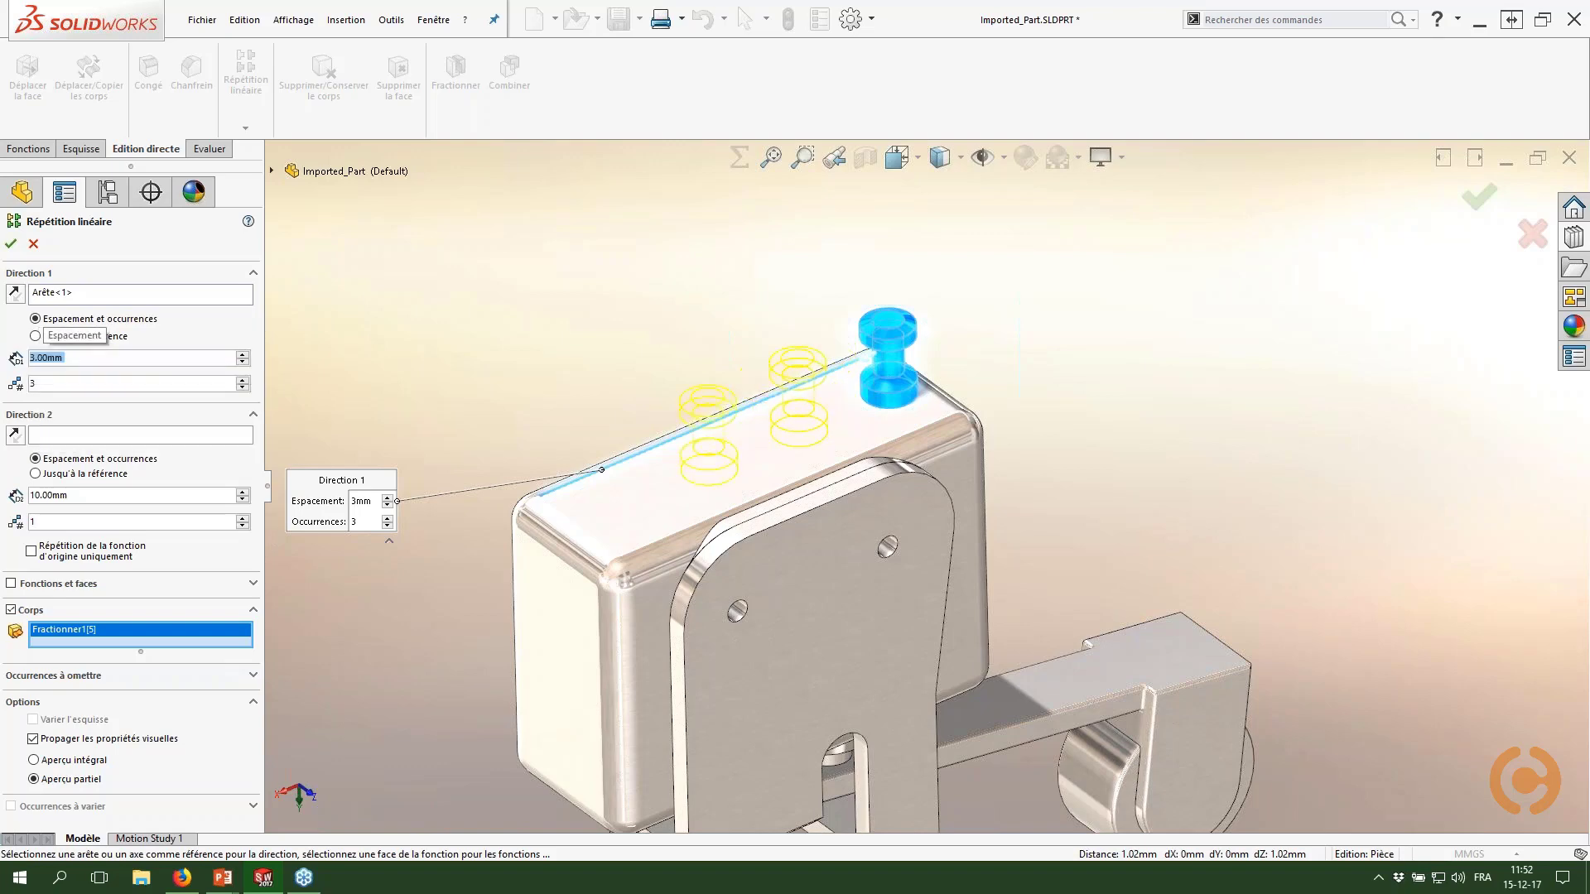
{"action": "left_click", "coordinate": [11, 243]}
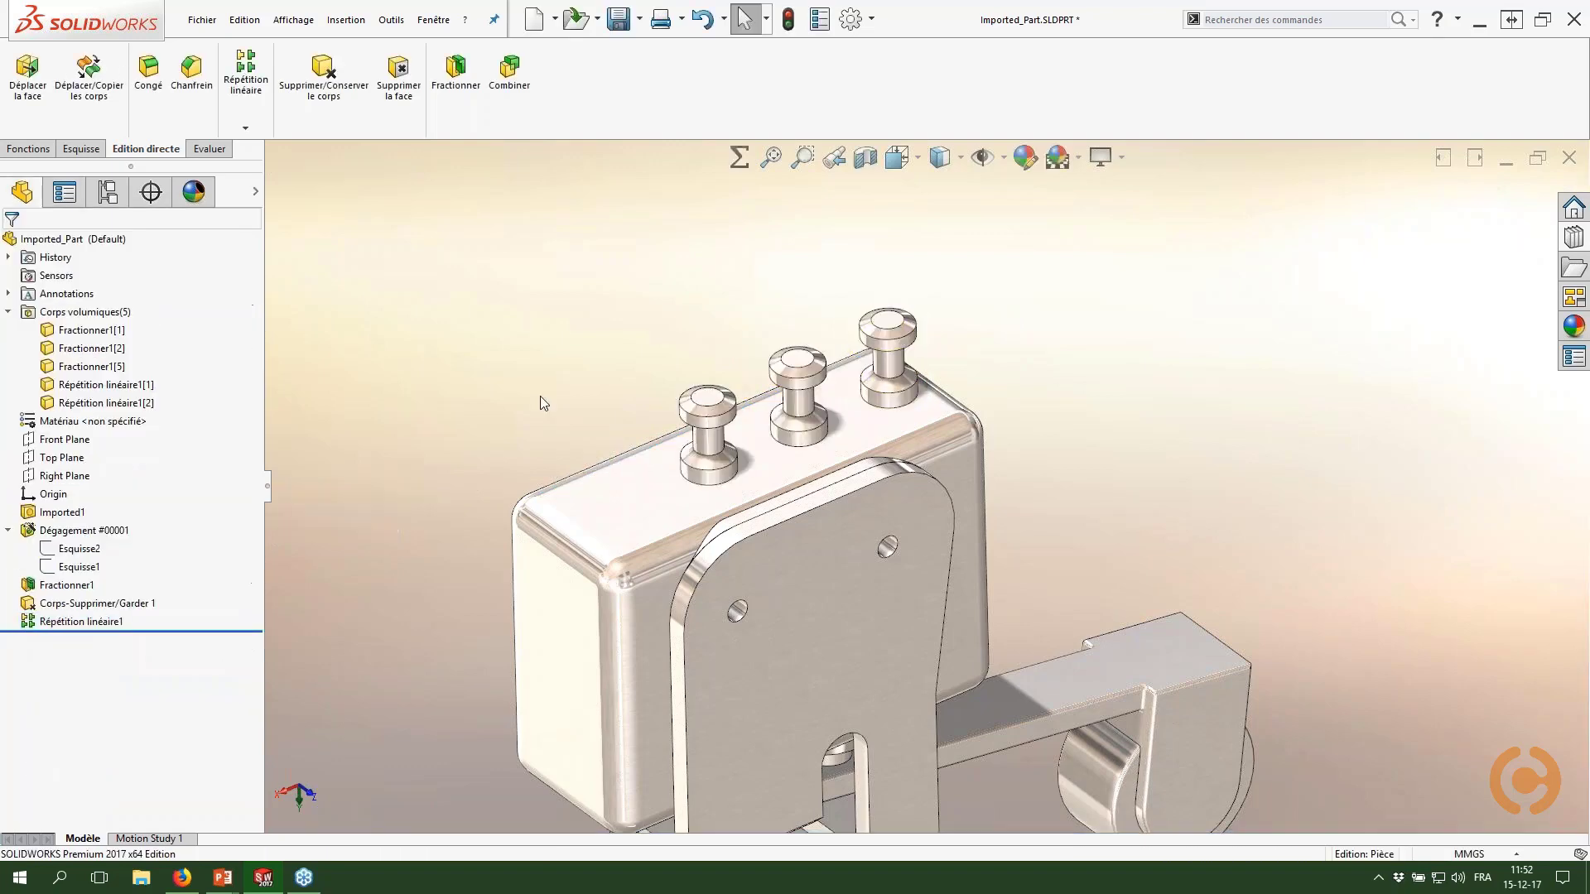
{"action": "middle_click_drag", "start_coordinate": [685, 441], "coordinate": [671, 416]}
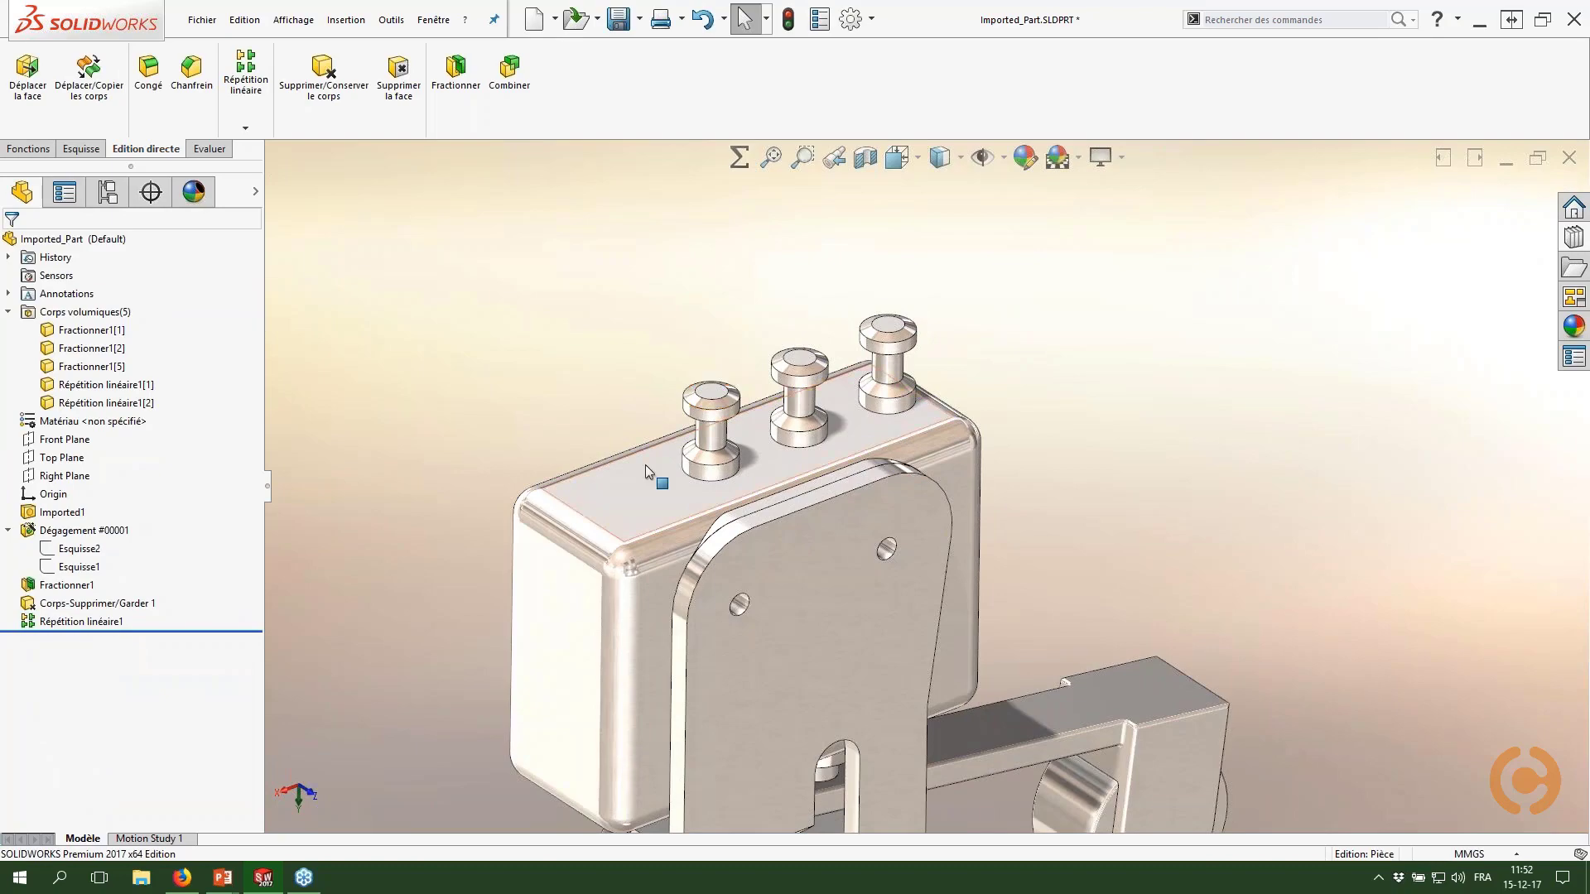